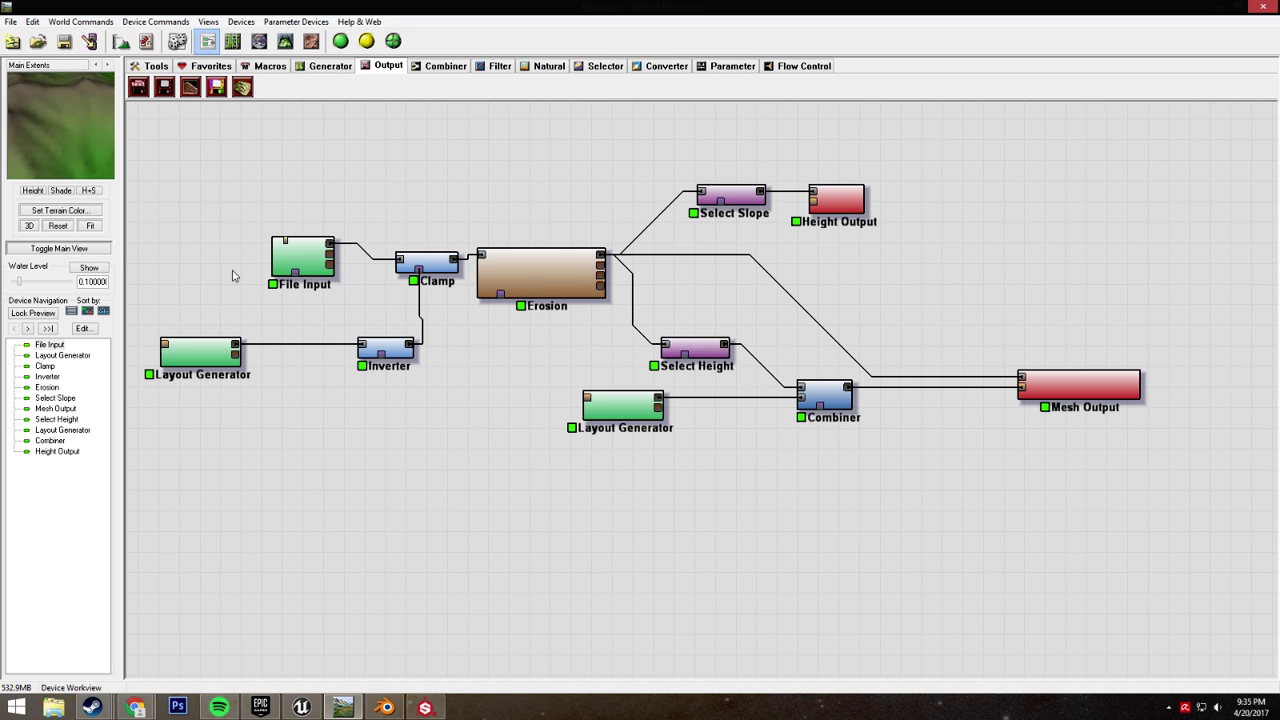
{"action": "left_click_drag", "start_coordinate": [144, 478], "coordinate": [1153, 161]}
{"action": "left_click", "coordinate": [288, 250]}
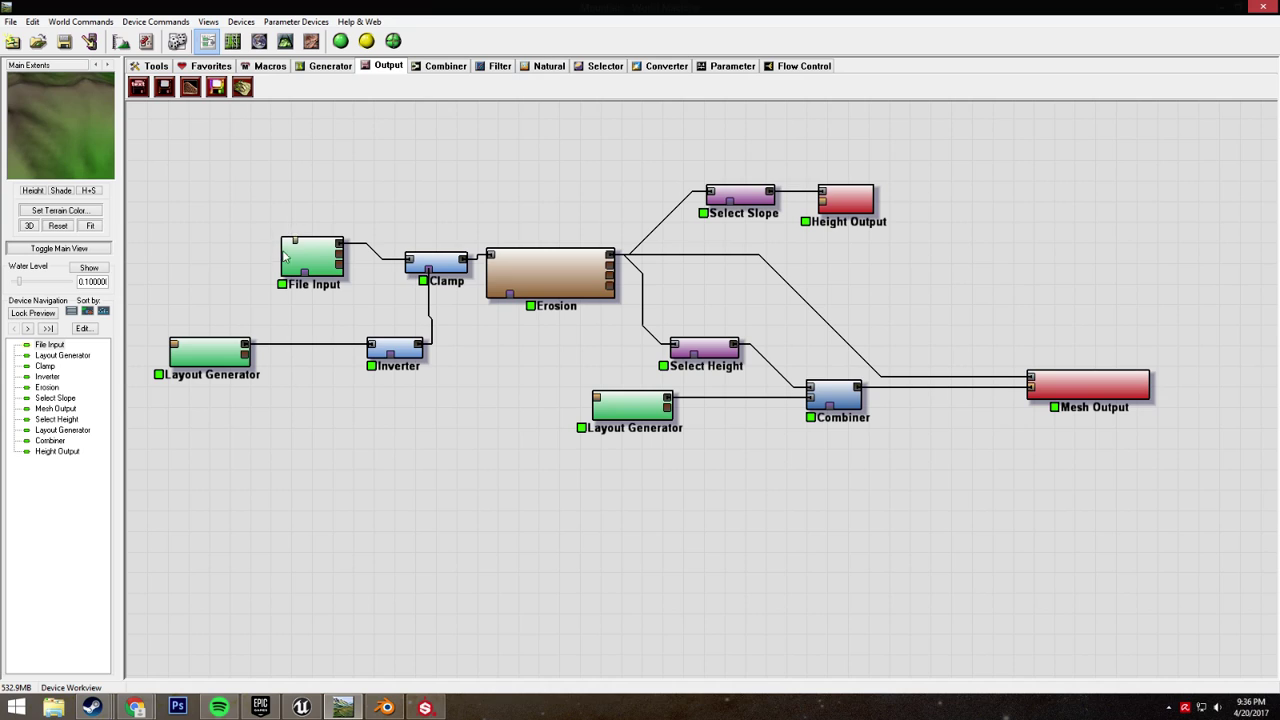
{"action": "left_click_drag", "start_coordinate": [316, 386], "coordinate": [316, 391]}
{"action": "left_click_drag", "start_coordinate": [244, 282], "coordinate": [245, 290]}
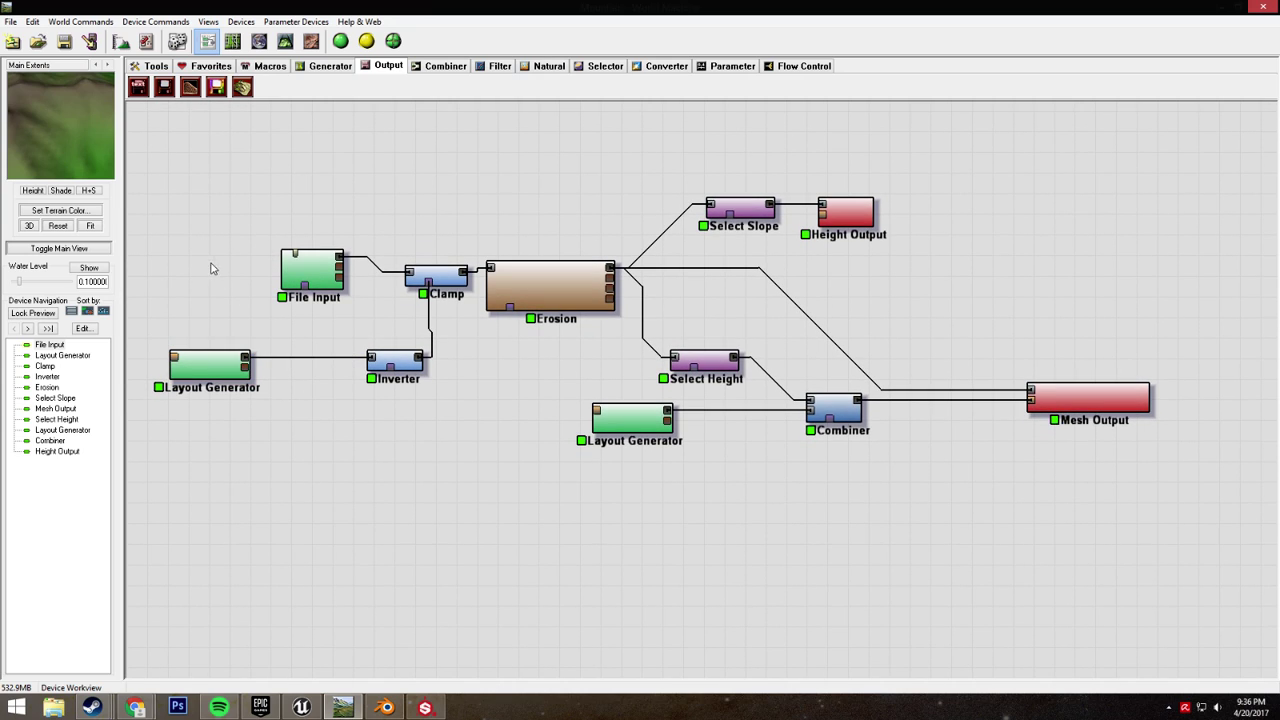
- Preview the File Input terrain in 3D, orbit around it, and return to the device network
{"action": "left_click", "coordinate": [307, 271]}
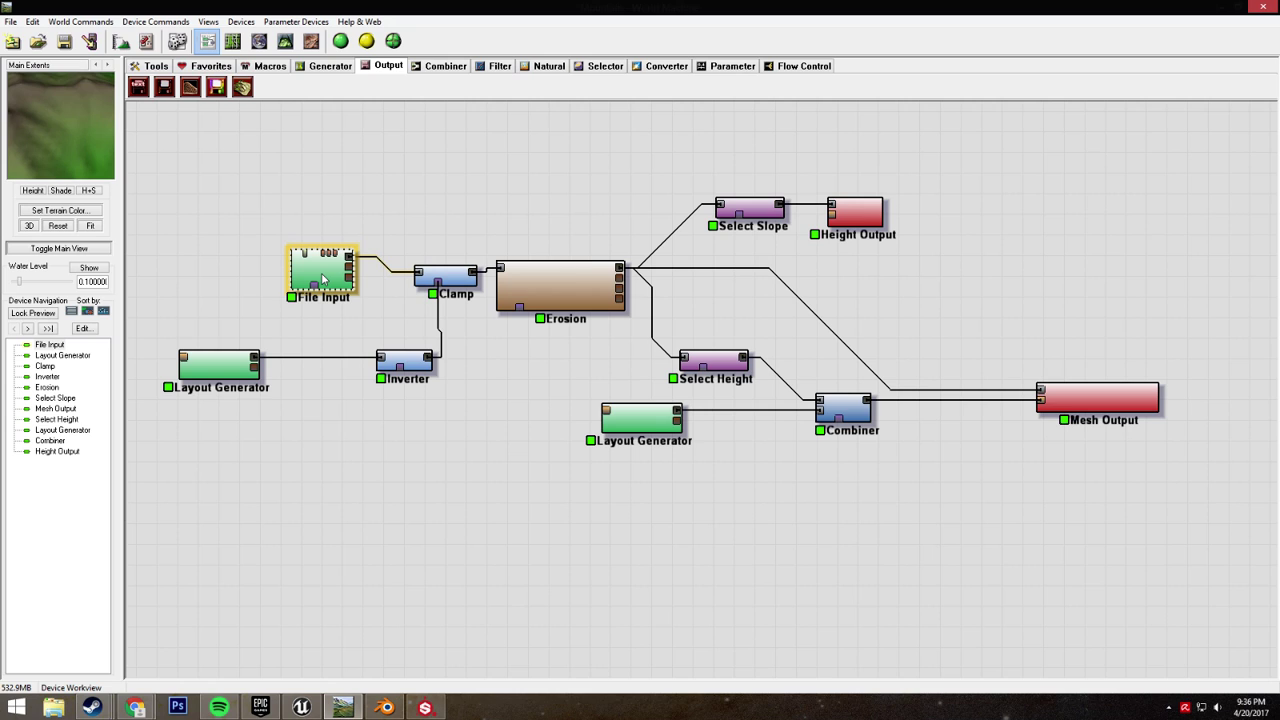
{"action": "left_click", "coordinate": [285, 41]}
{"action": "left_click_drag", "start_coordinate": [741, 404], "coordinate": [527, 249]}
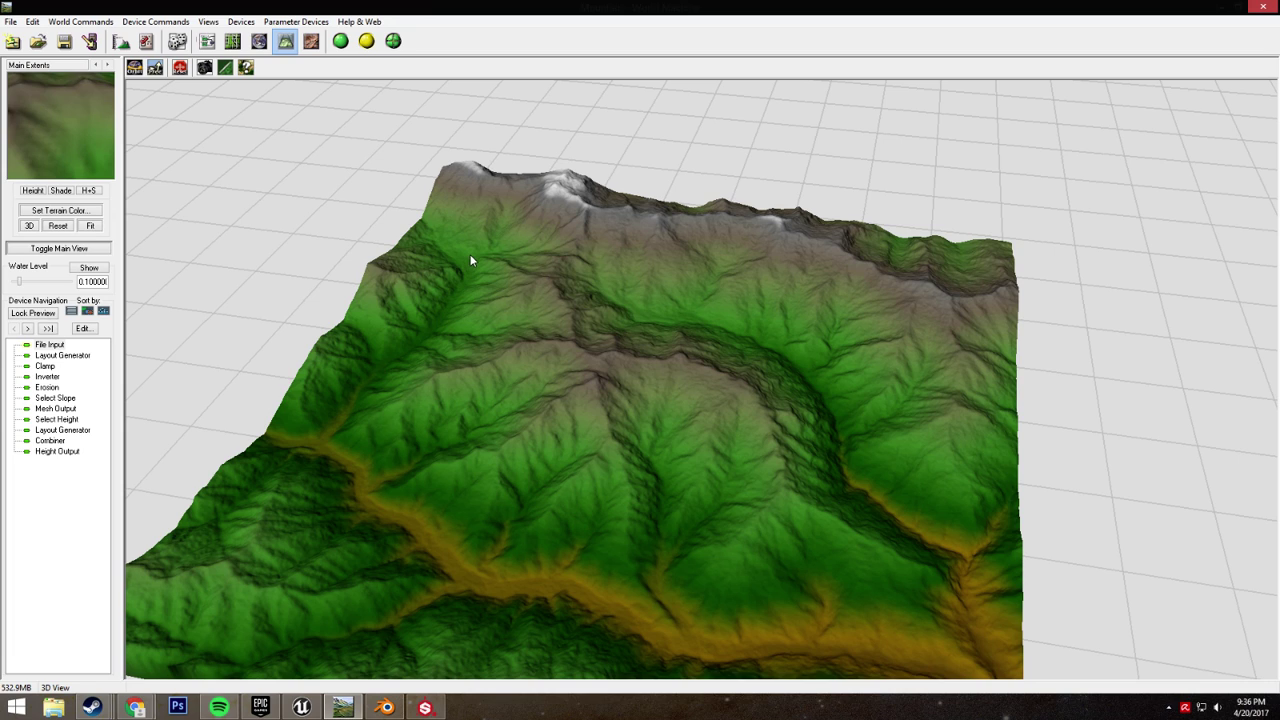
{"action": "left_click_drag", "start_coordinate": [562, 314], "coordinate": [541, 322]}
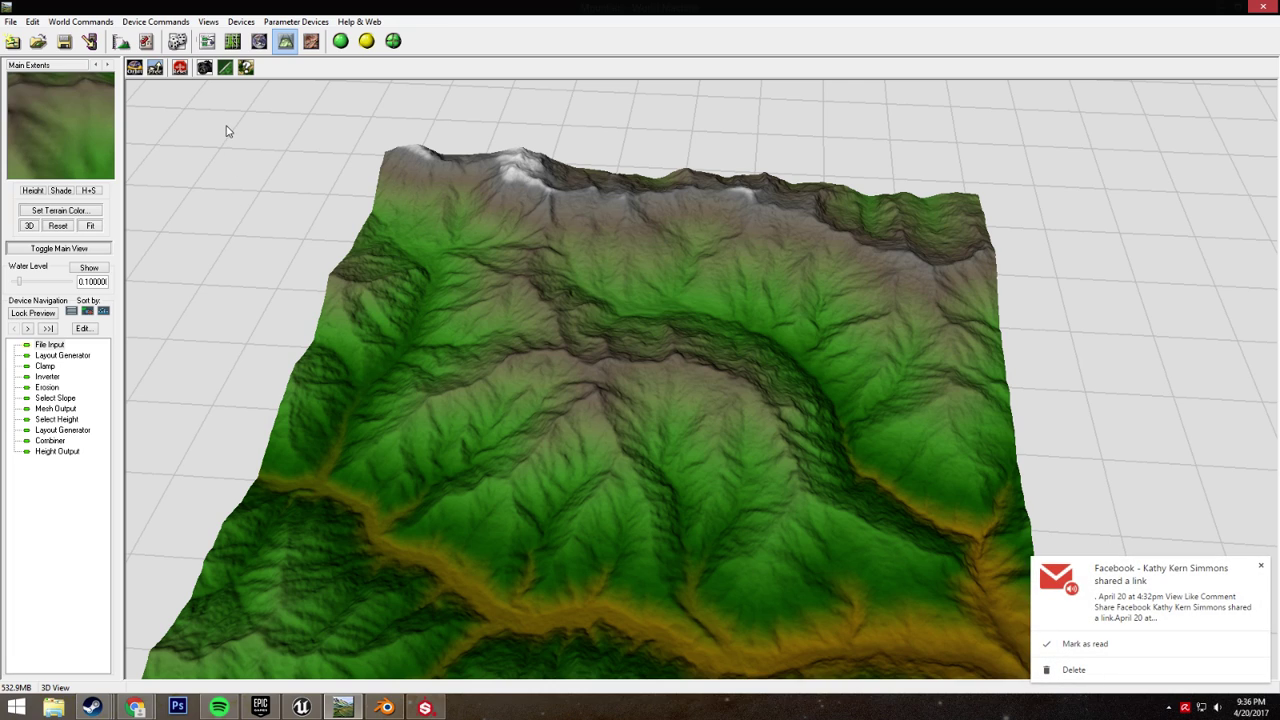
{"action": "left_click", "coordinate": [206, 42]}
{"action": "left_click_drag", "start_coordinate": [655, 123], "coordinate": [1152, 545]}
{"action": "left_click", "coordinate": [995, 350]}
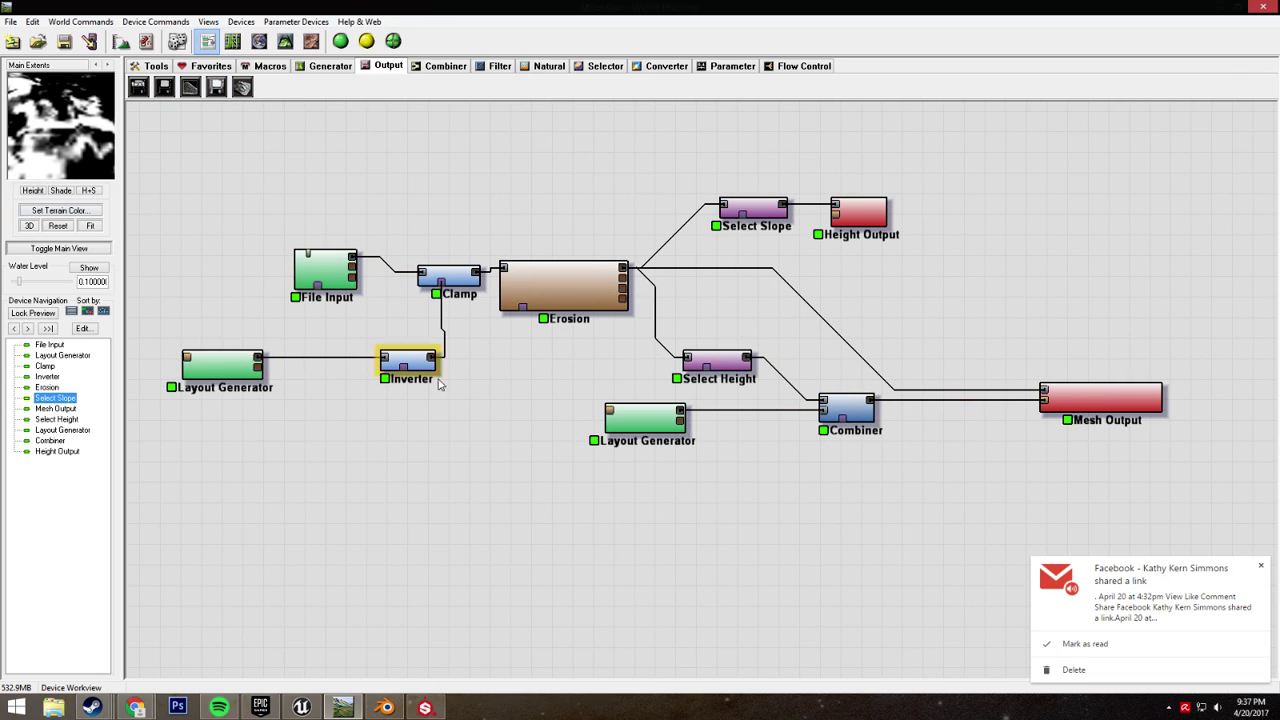
{"action": "left_click_drag", "start_coordinate": [299, 195], "coordinate": [564, 417]}
{"action": "left_click_drag", "start_coordinate": [561, 167], "coordinate": [212, 508]}
{"action": "left_click", "coordinate": [218, 196]}
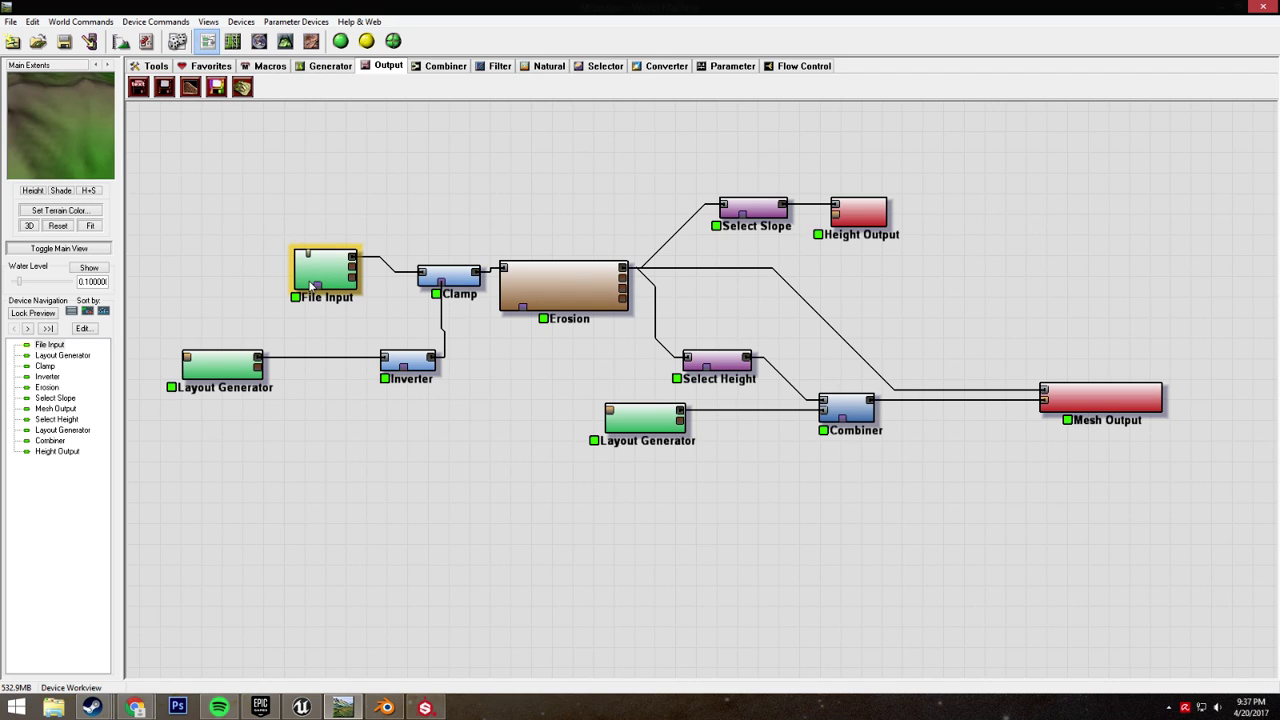
- Preview the shape of the Layout Generator that feeds the Inverter in 3D, and return to the device network
{"action": "left_click", "coordinate": [222, 366]}
{"action": "left_click", "coordinate": [285, 40]}
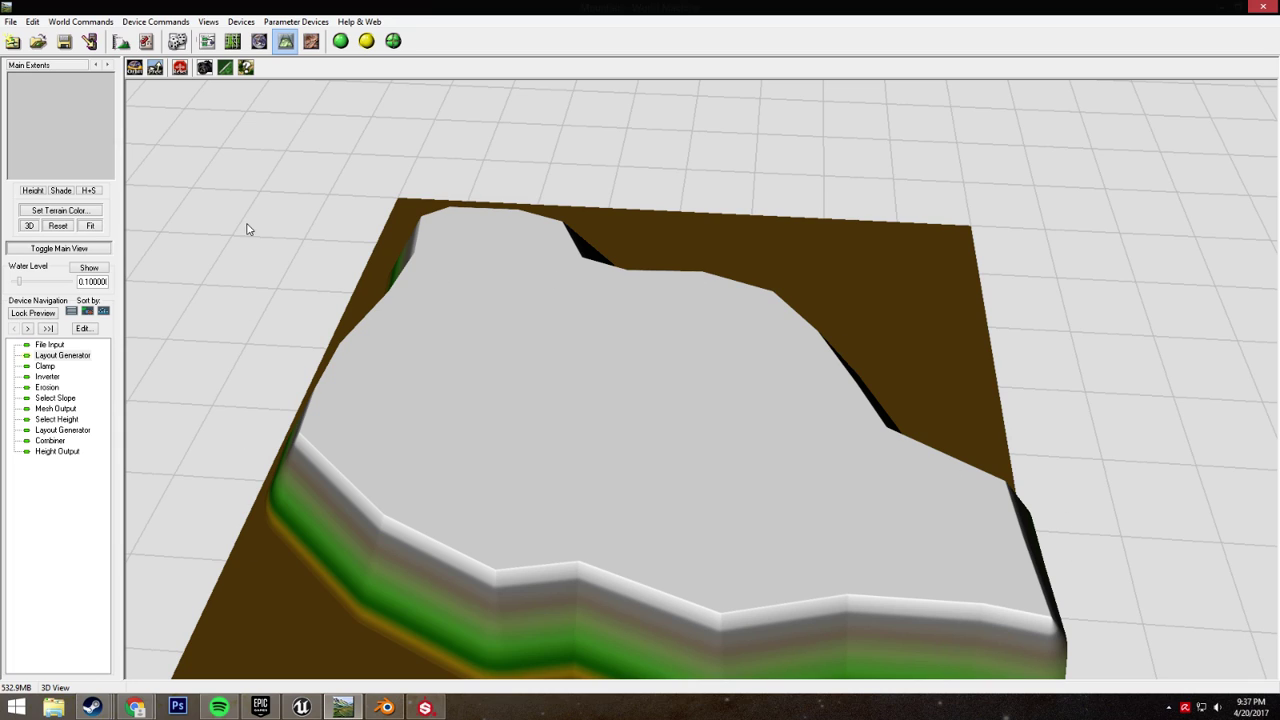
{"action": "left_click", "coordinate": [207, 40]}
- Preview the Clamp device's masked mountain in 3D from another angle and return to the device network
{"action": "left_click", "coordinate": [448, 279]}
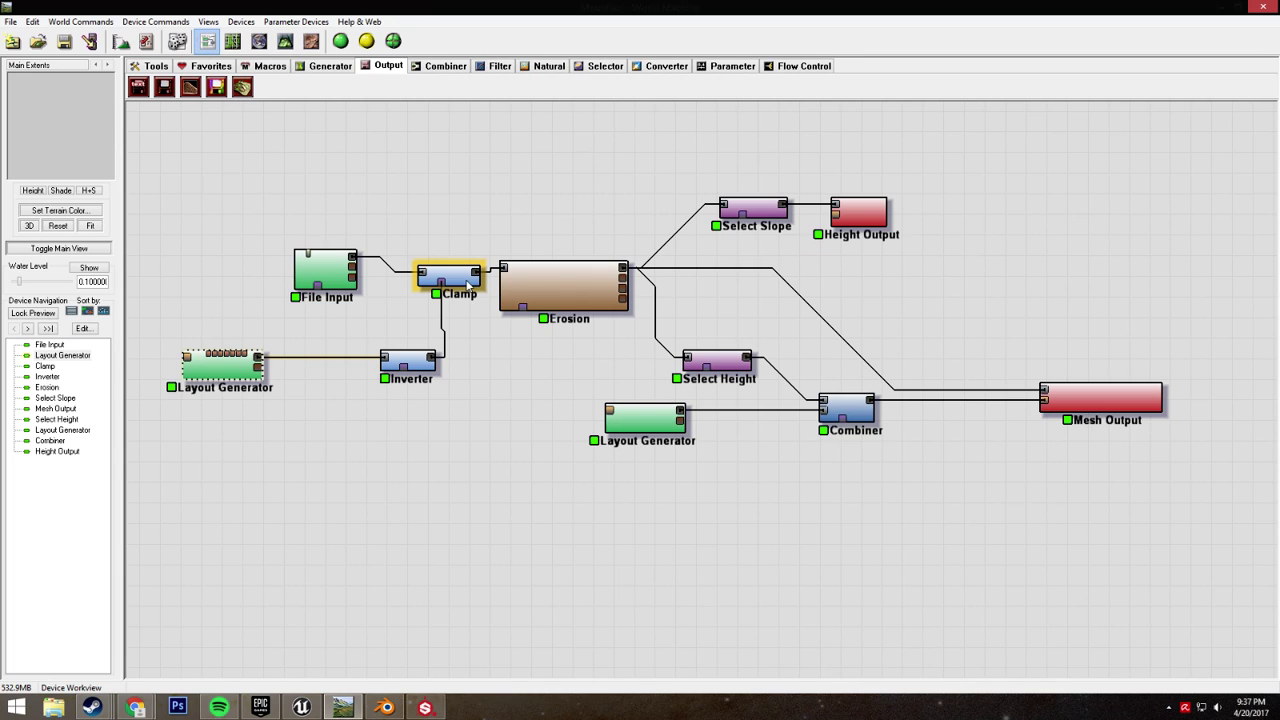
{"action": "left_click", "coordinate": [285, 40]}
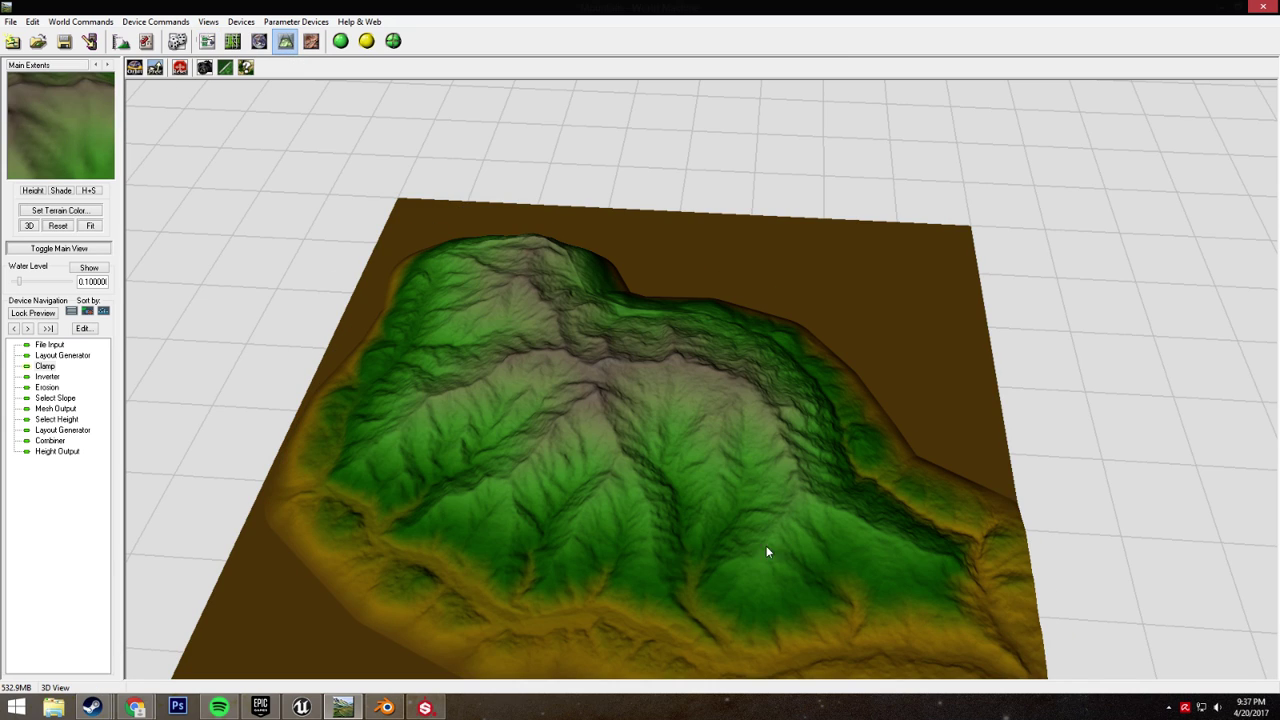
{"action": "left_click_drag", "start_coordinate": [478, 311], "coordinate": [560, 230]}
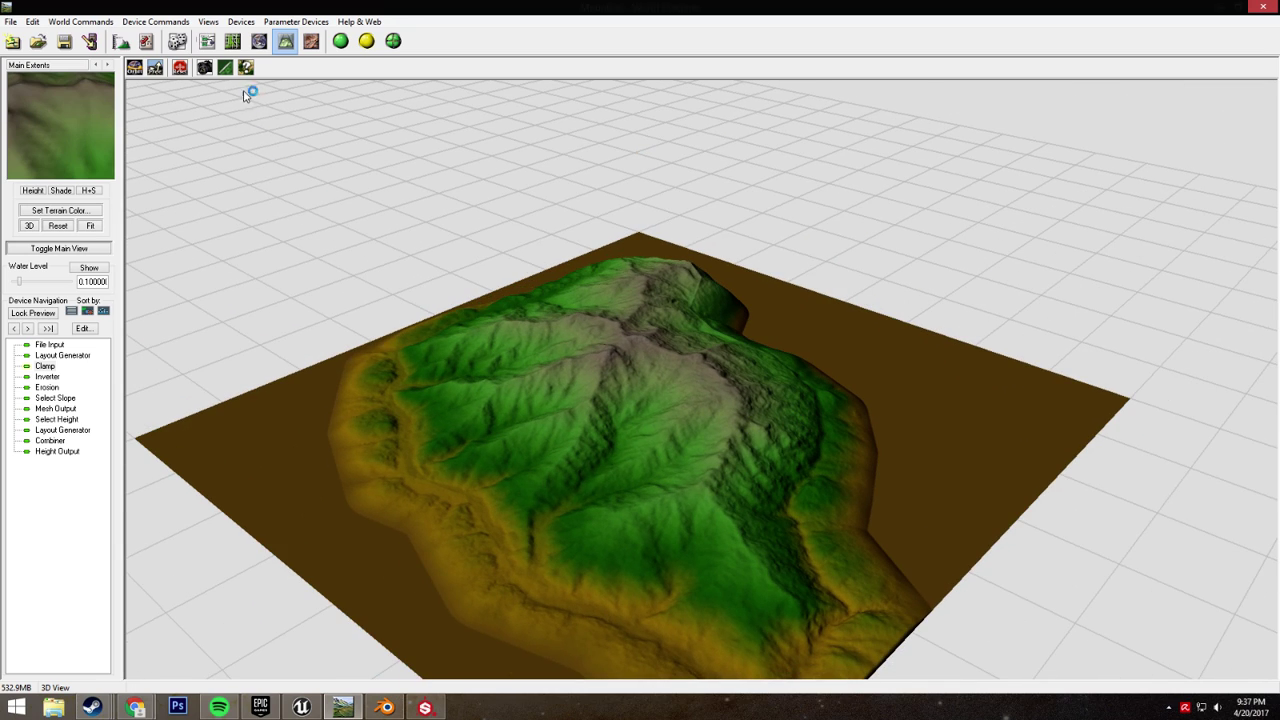
{"action": "left_click", "coordinate": [207, 40]}
- Check the Erosion device's parameters without changing them, and inspect the eroded mountain in 3D
{"action": "double_click", "coordinate": [547, 308]}
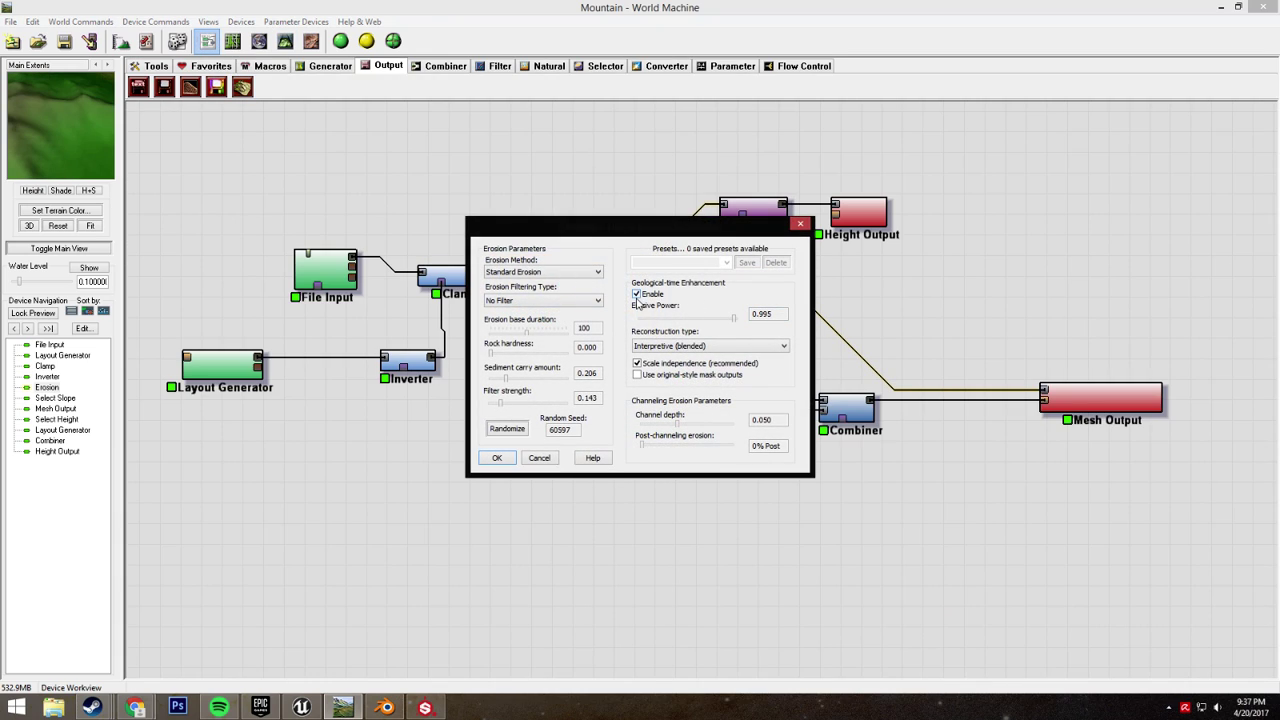
{"action": "left_click", "coordinate": [537, 458]}
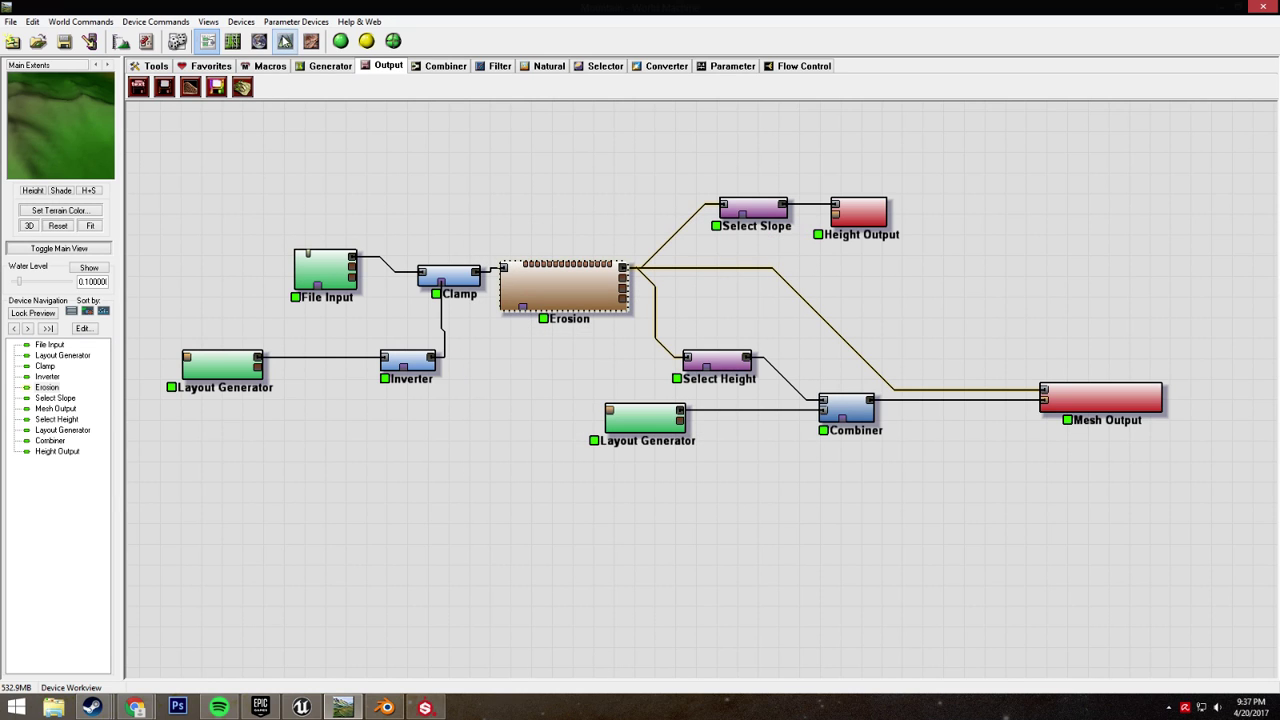
{"action": "left_click", "coordinate": [286, 40]}
{"action": "left_click_drag", "start_coordinate": [583, 403], "coordinate": [530, 443]}
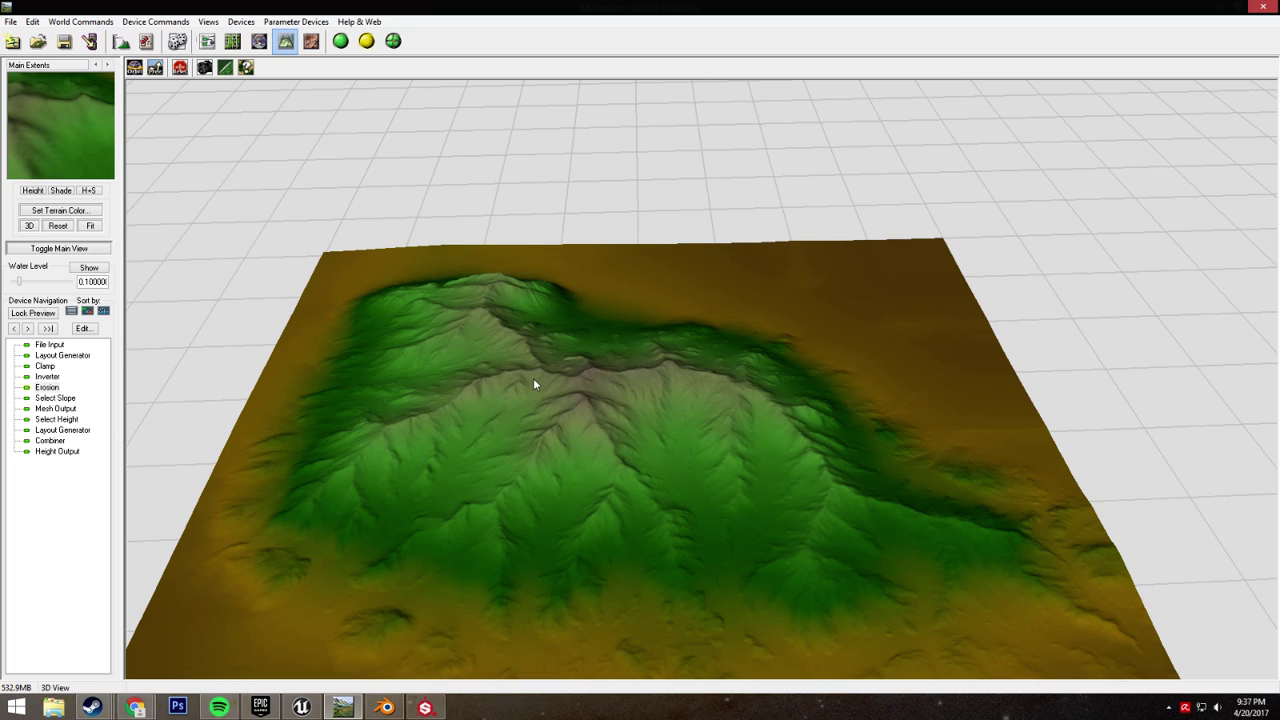
{"action": "left_click", "coordinate": [207, 41]}
{"action": "left_click", "coordinate": [440, 347]}
{"action": "middle_click_drag", "start_coordinate": [480, 477], "coordinate": [402, 459]}
{"action": "left_click_drag", "start_coordinate": [487, 118], "coordinate": [988, 575]}
{"action": "middle_click_drag", "start_coordinate": [471, 569], "coordinate": [474, 537]}
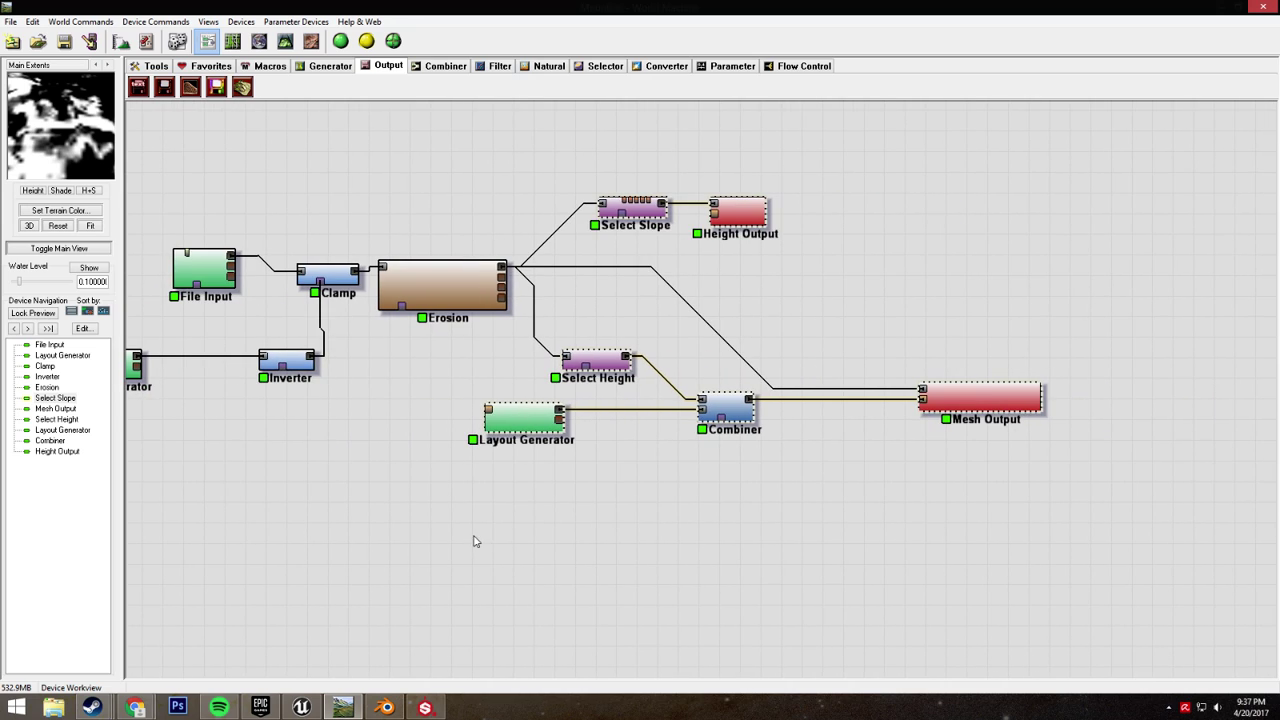
{"action": "middle_click_drag", "start_coordinate": [510, 405], "coordinate": [517, 409]}
- Preview the Select Slope mask in 3D from above and return to the device network
{"action": "left_click", "coordinate": [634, 214]}
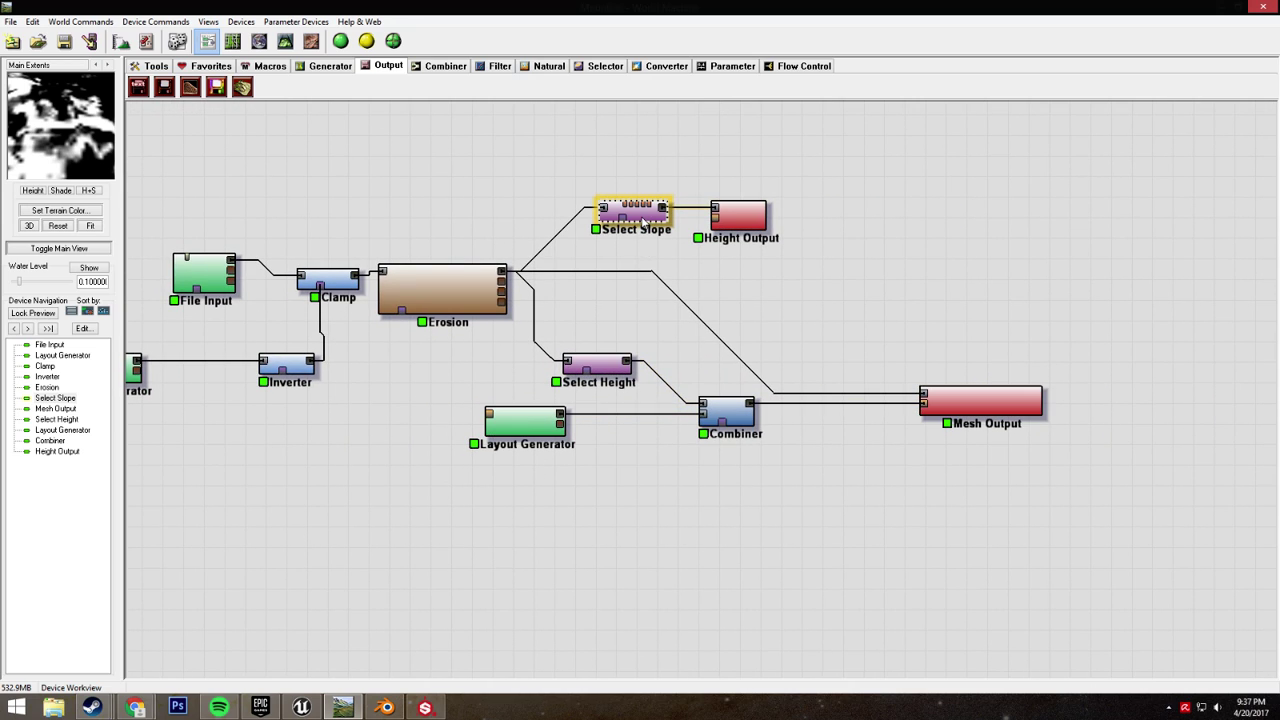
{"action": "left_click", "coordinate": [285, 41]}
{"action": "left_click_drag", "start_coordinate": [687, 414], "coordinate": [483, 373]}
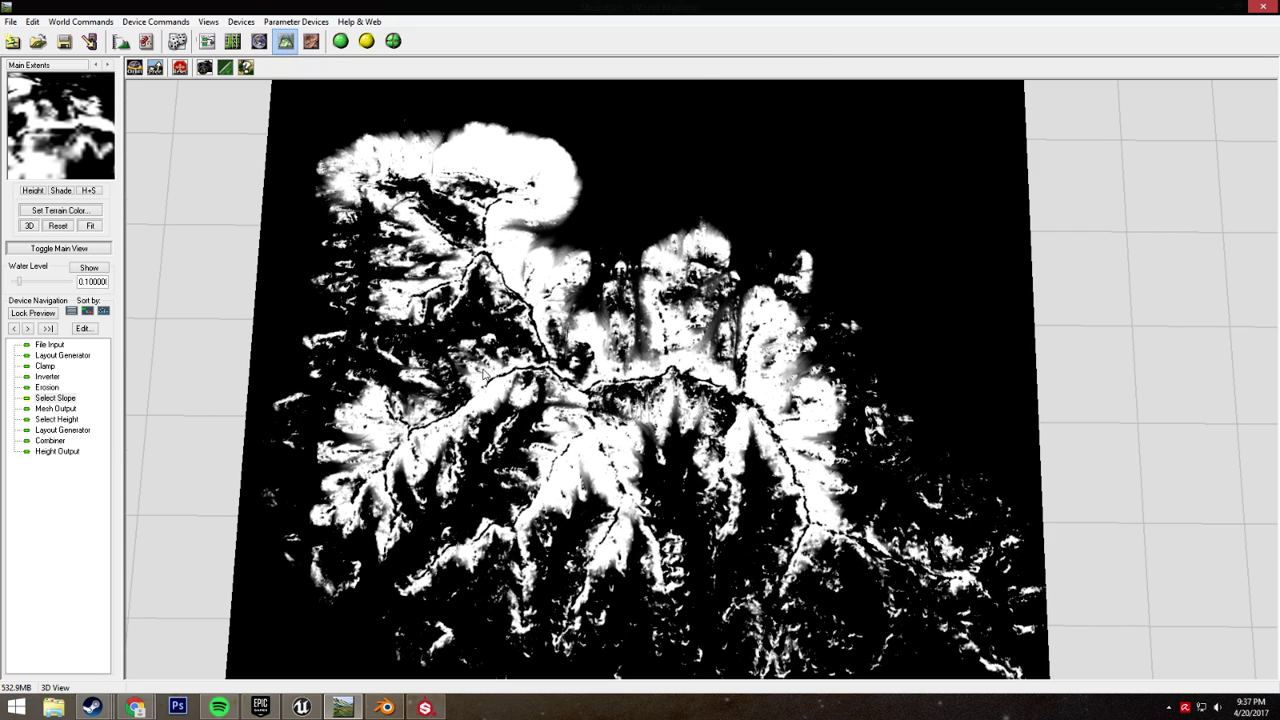
{"action": "left_click", "coordinate": [207, 41]}
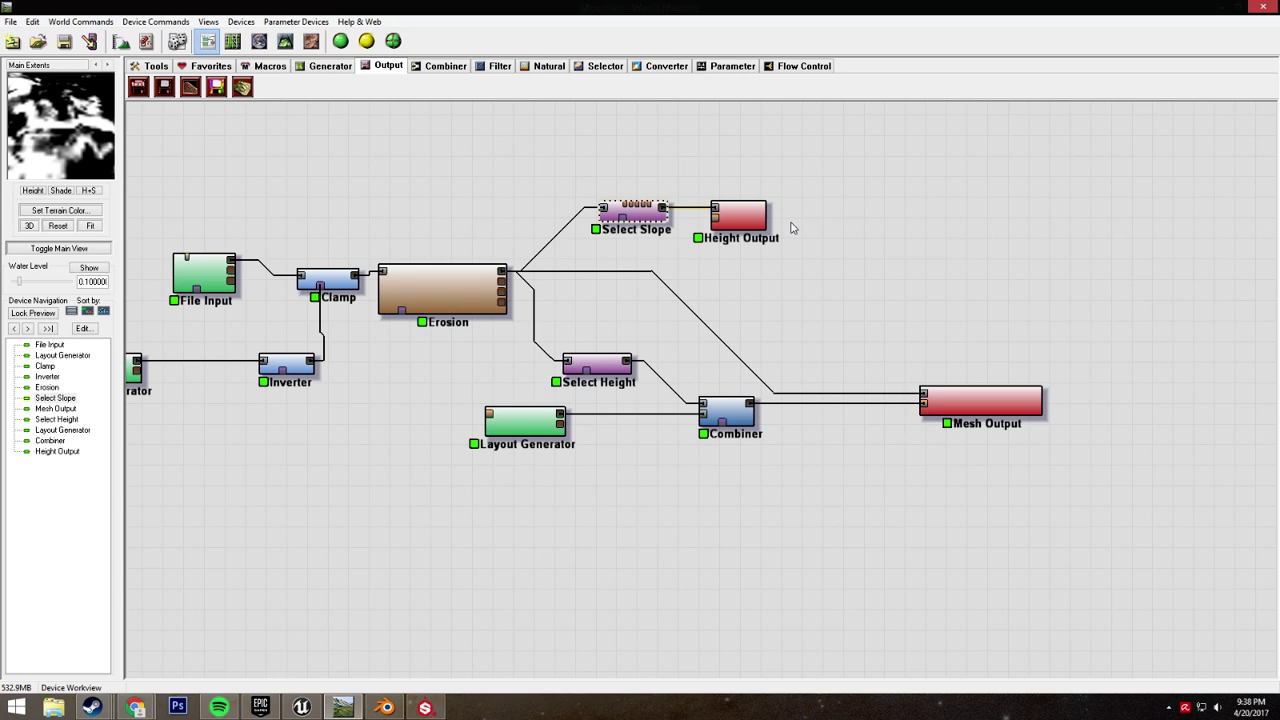
- Set the Height Output file to SlopeMask in PNG format in the UE4\Mountain folder and write it to disk
{"action": "double_click", "coordinate": [757, 226]}
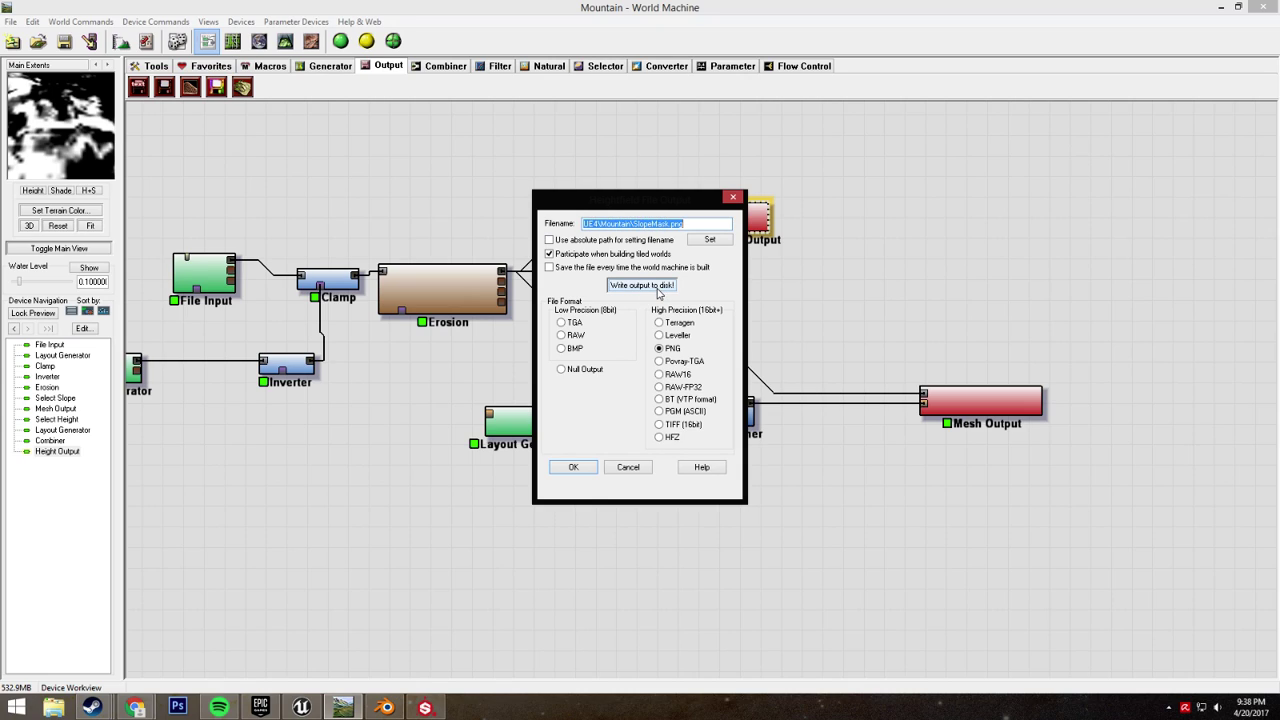
{"action": "left_click", "coordinate": [709, 240]}
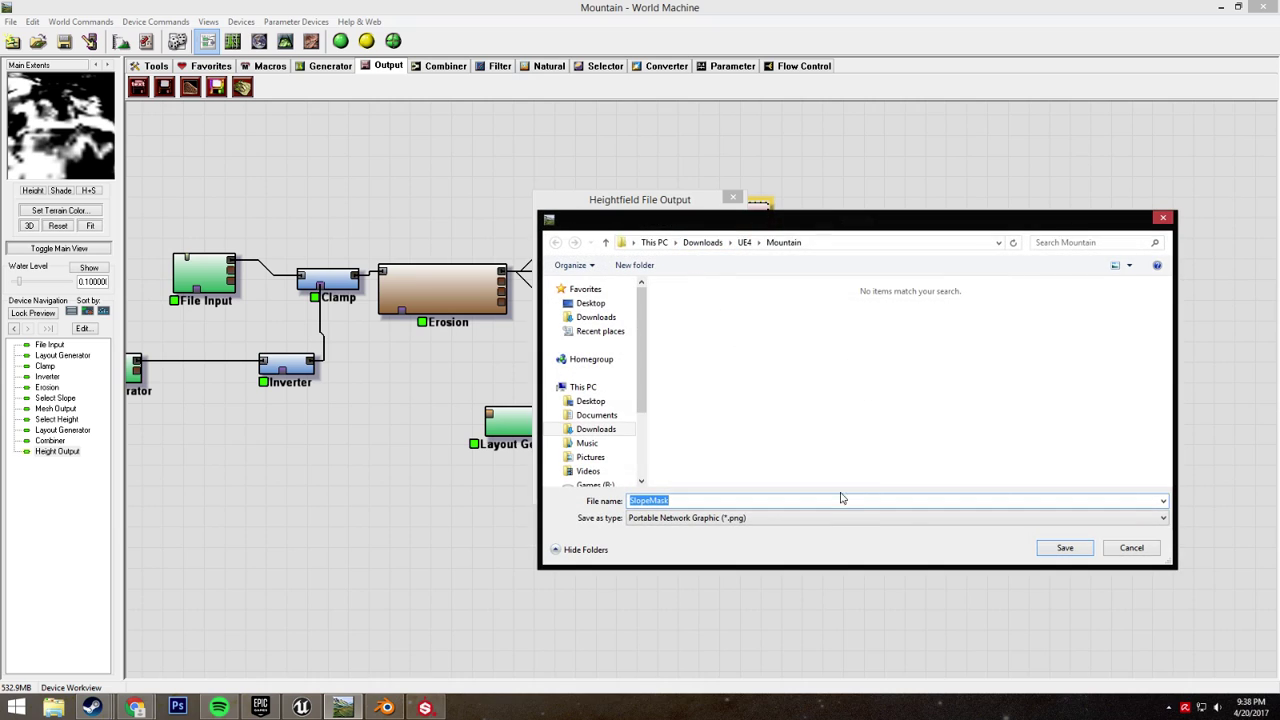
{"action": "left_click", "coordinate": [1065, 548]}
{"action": "left_click", "coordinate": [637, 288]}
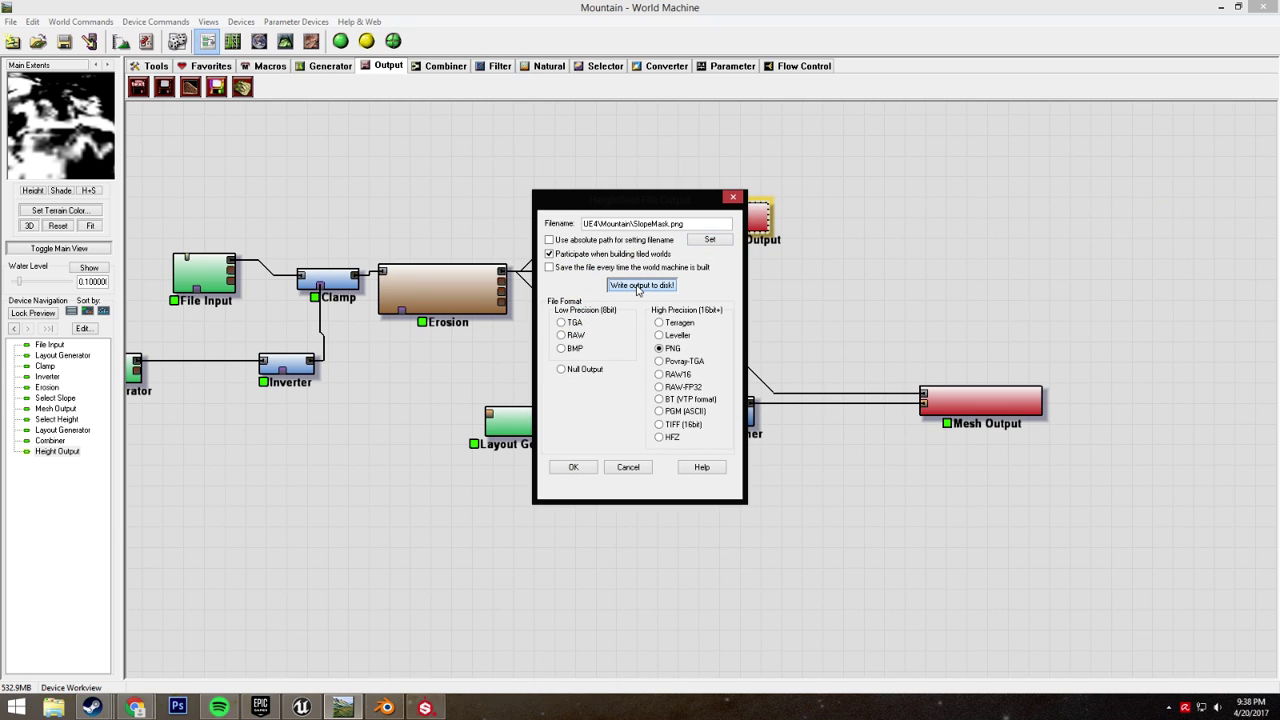
{"action": "left_click", "coordinate": [740, 390]}
{"action": "left_click", "coordinate": [565, 470]}
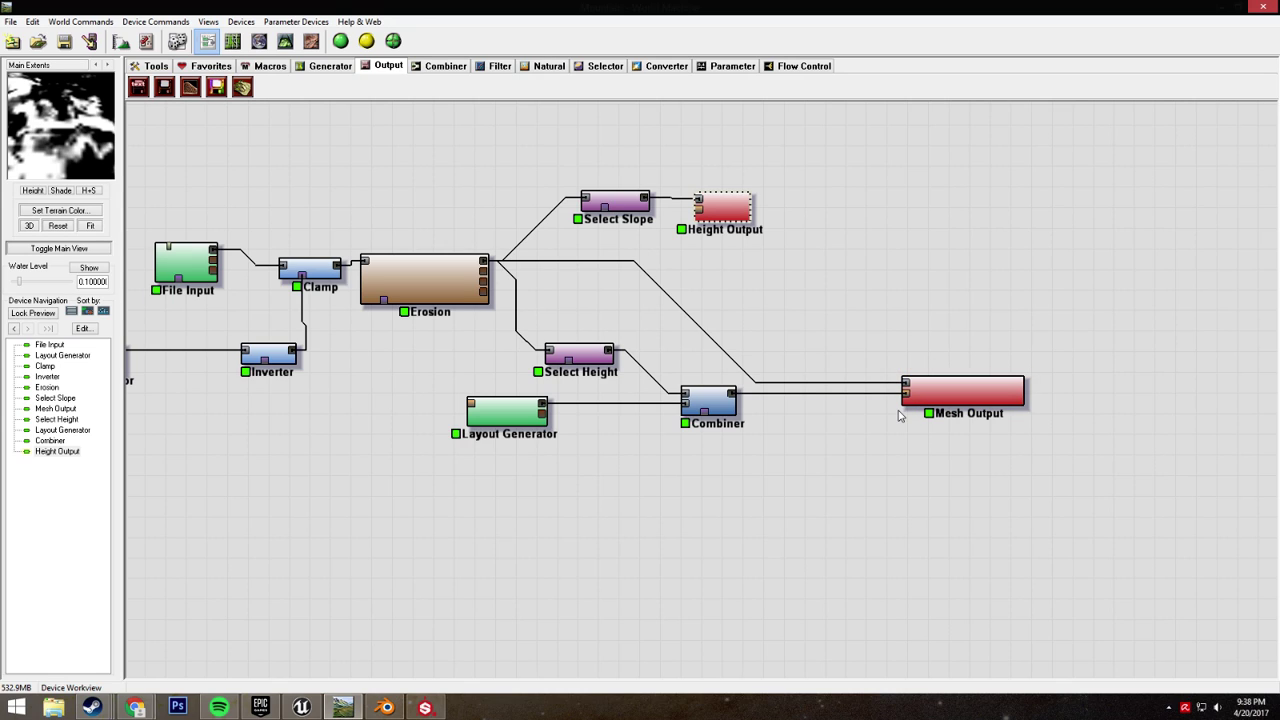
- Inspect the flat ground around the eroded mountain in 3D from a low angle, and return to the device network
{"action": "left_click", "coordinate": [285, 41]}
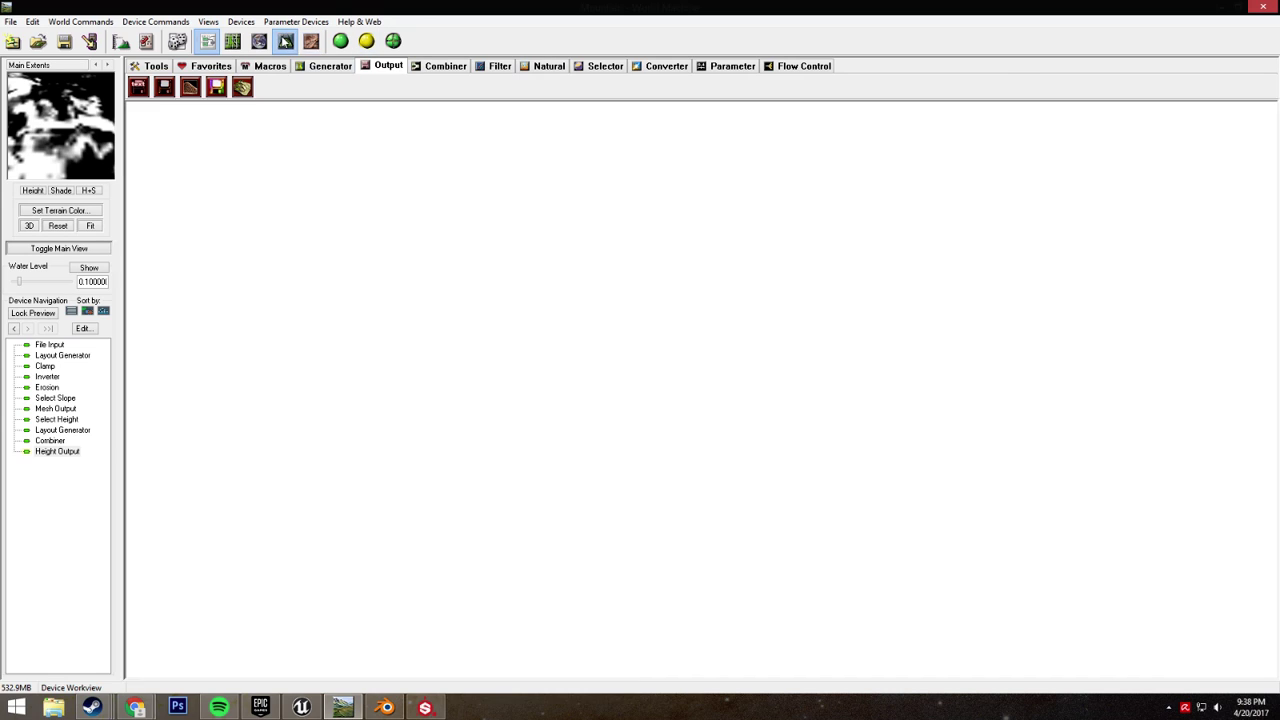
{"action": "left_click", "coordinate": [56, 388]}
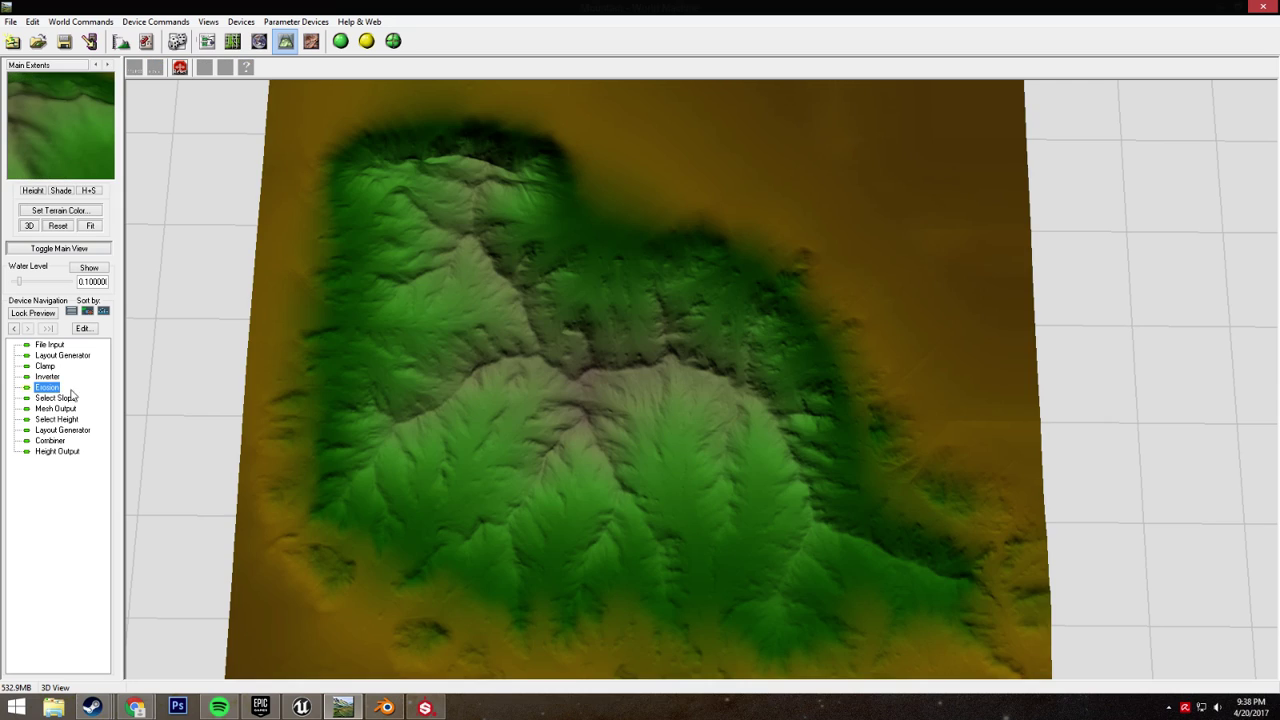
{"action": "right_click_drag", "start_coordinate": [909, 252], "coordinate": [781, 355]}
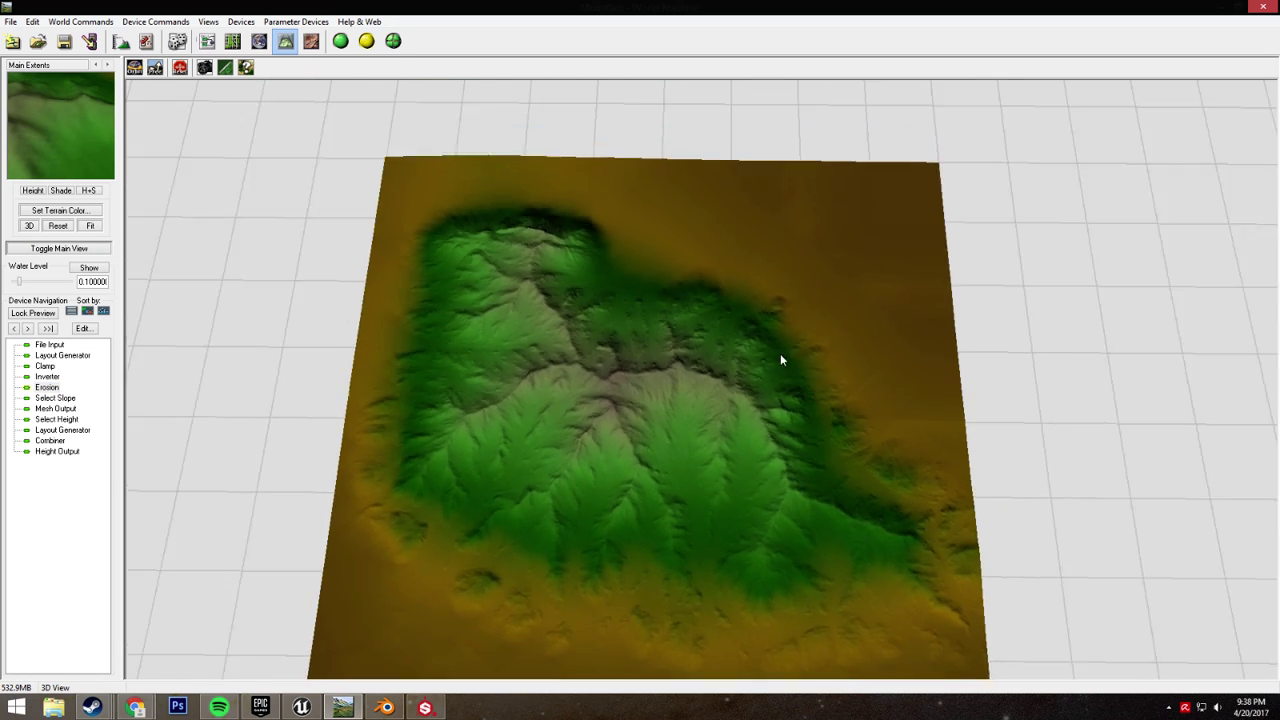
{"action": "left_click_drag", "start_coordinate": [781, 355], "coordinate": [775, 293]}
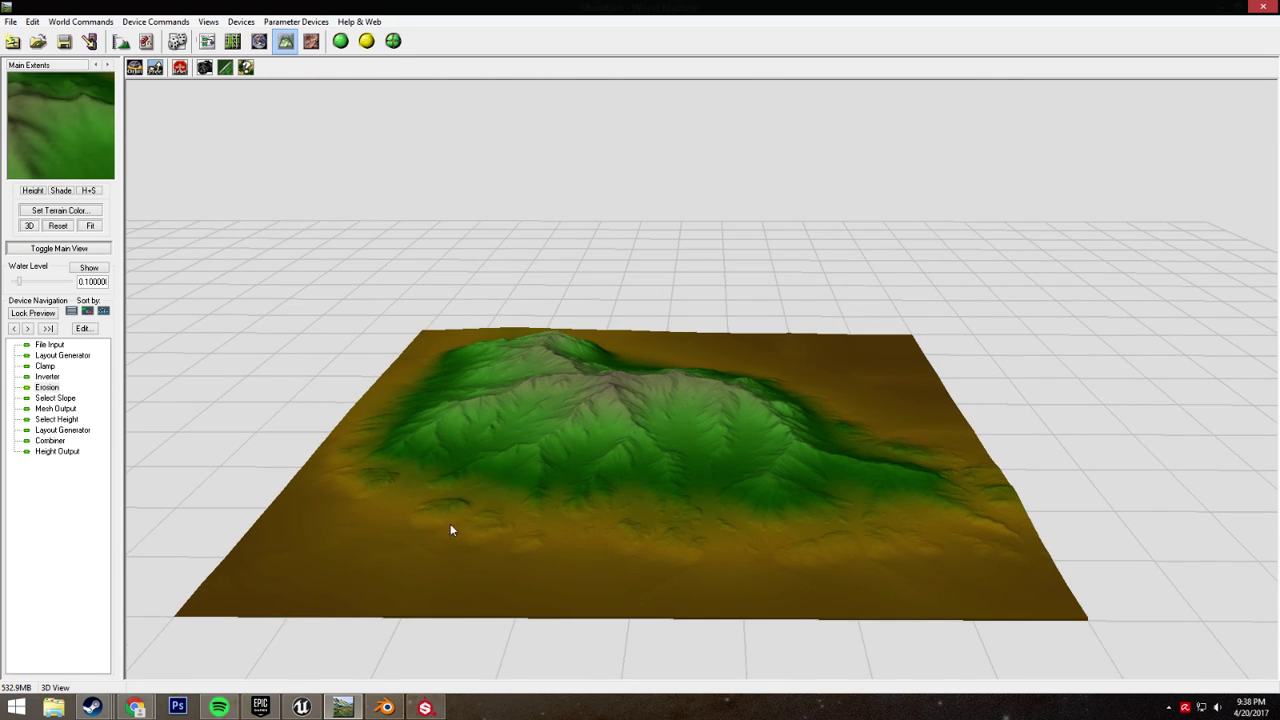
{"action": "left_click", "coordinate": [207, 41]}
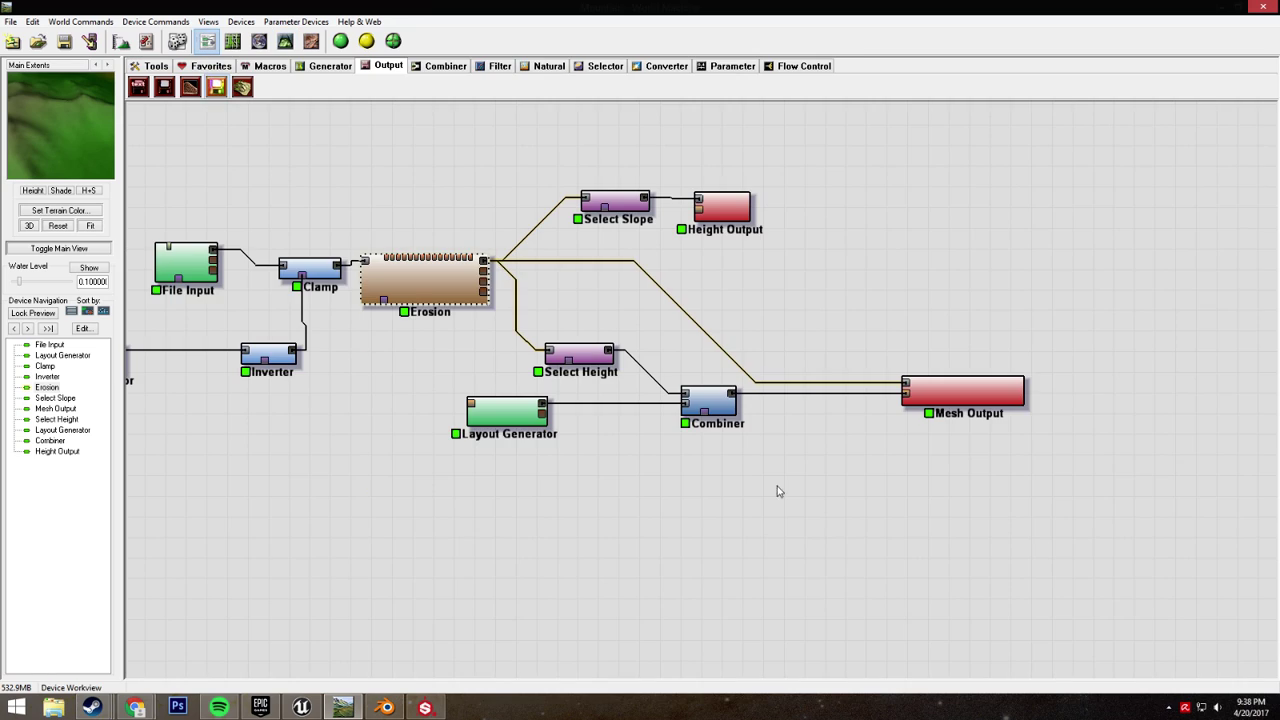
- Check the Select Height device's range settings and preview its mask in 3D
{"action": "double_click", "coordinate": [697, 355]}
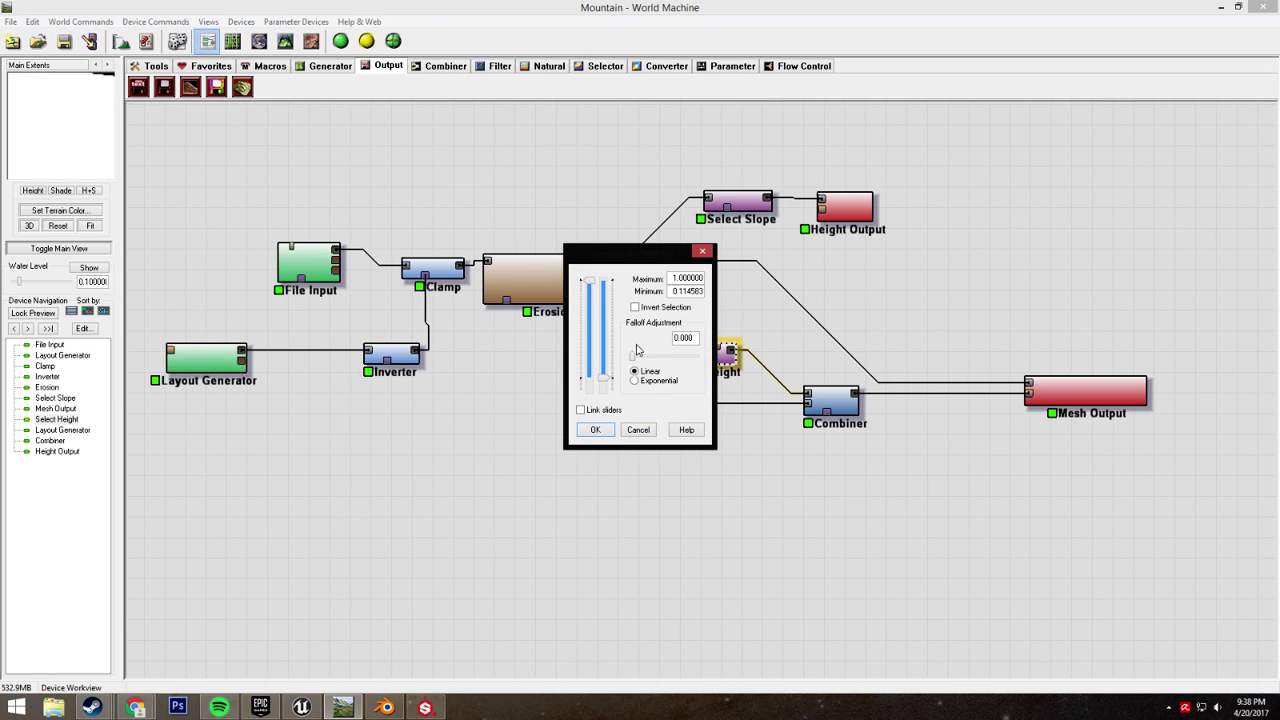
{"action": "left_click", "coordinate": [595, 430]}
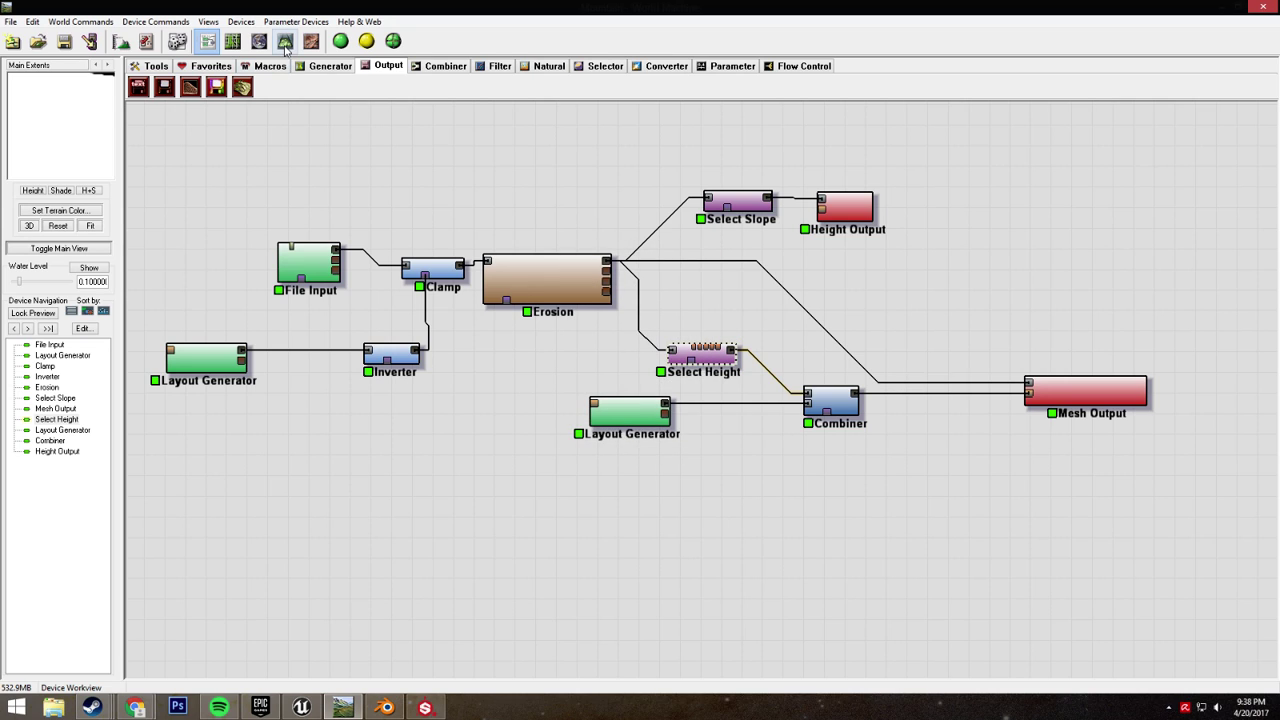
{"action": "left_click", "coordinate": [285, 41]}
{"action": "left_click_drag", "start_coordinate": [585, 435], "coordinate": [540, 546]}
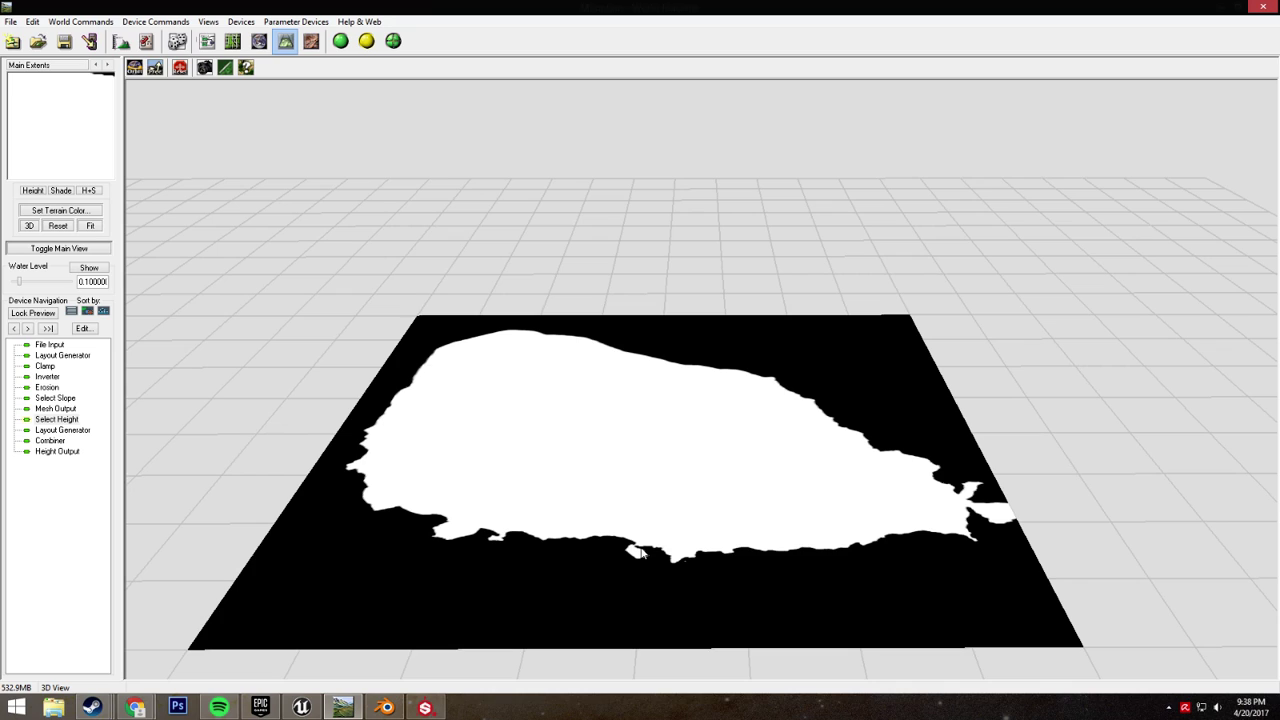
{"action": "left_click", "coordinate": [207, 41]}
- Check the Combiner that joins the Select Height and Layout Generator masks, and preview its combined mask in 3D
{"action": "left_click", "coordinate": [653, 415]}
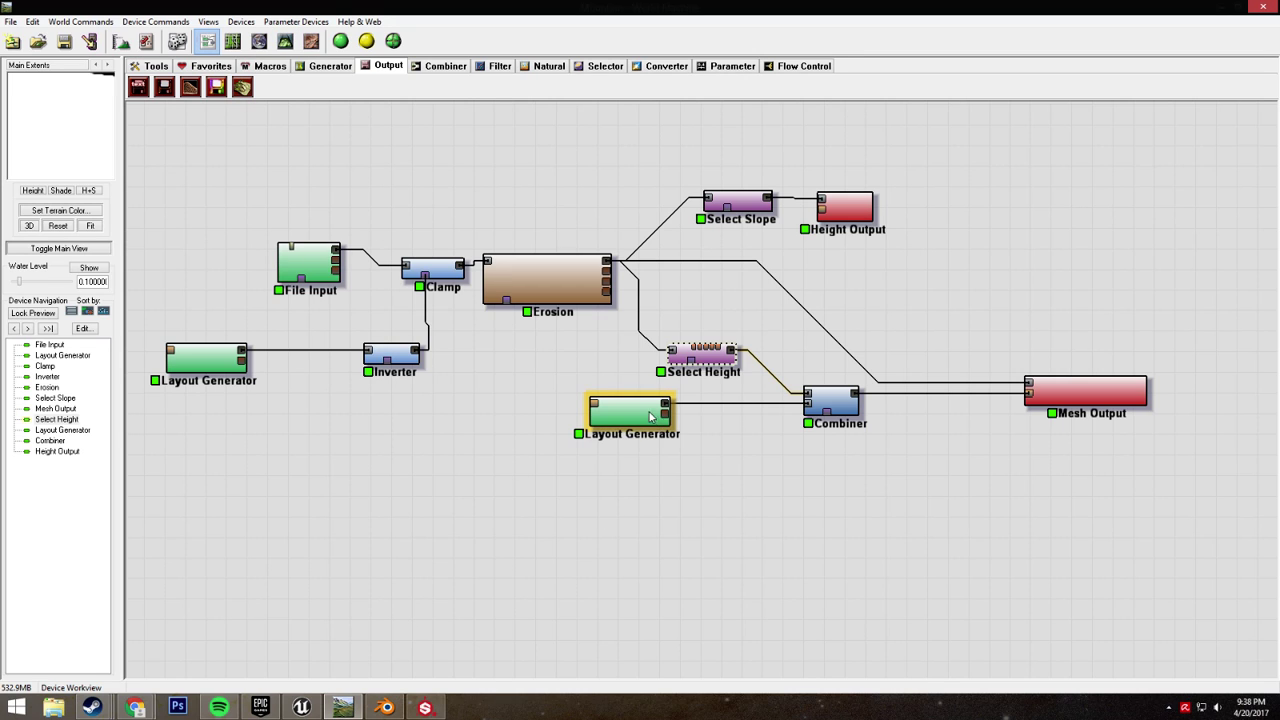
{"action": "left_click", "coordinate": [828, 405]}
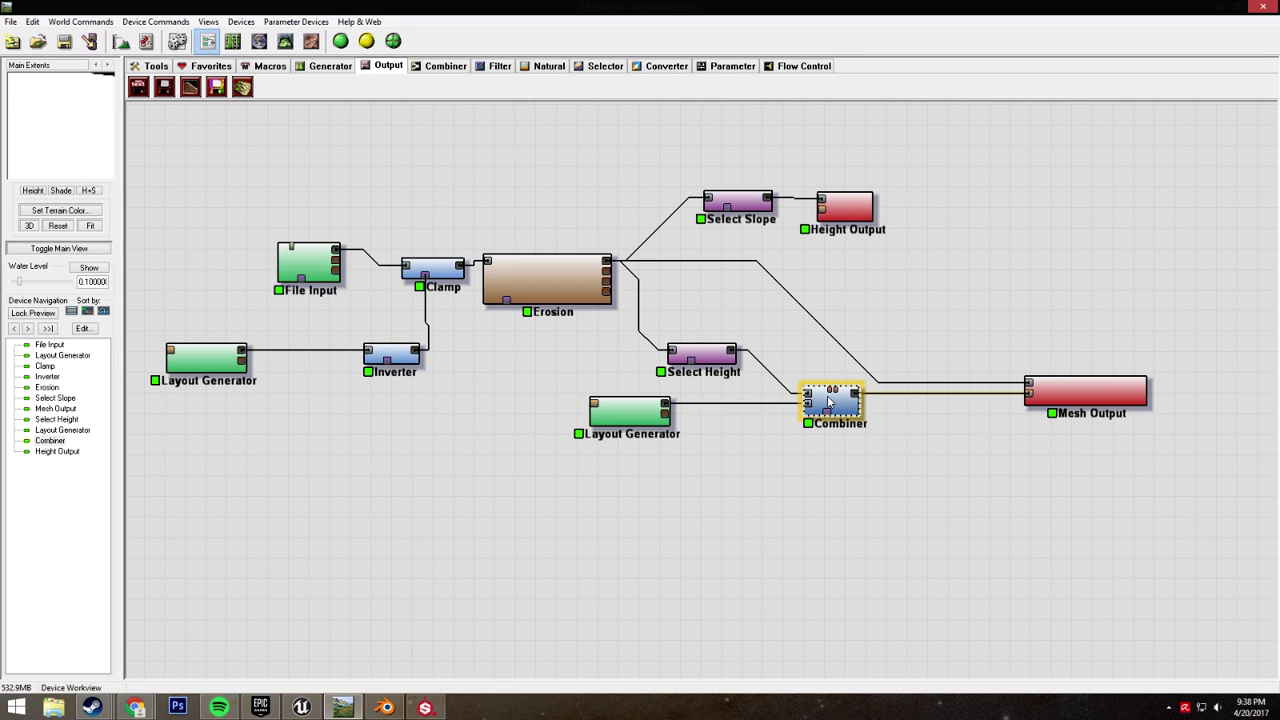
{"action": "double_click", "coordinate": [828, 402]}
{"action": "left_click", "coordinate": [641, 396]}
{"action": "left_click_drag", "start_coordinate": [1007, 400], "coordinate": [1055, 400]}
{"action": "left_click", "coordinate": [285, 40]}
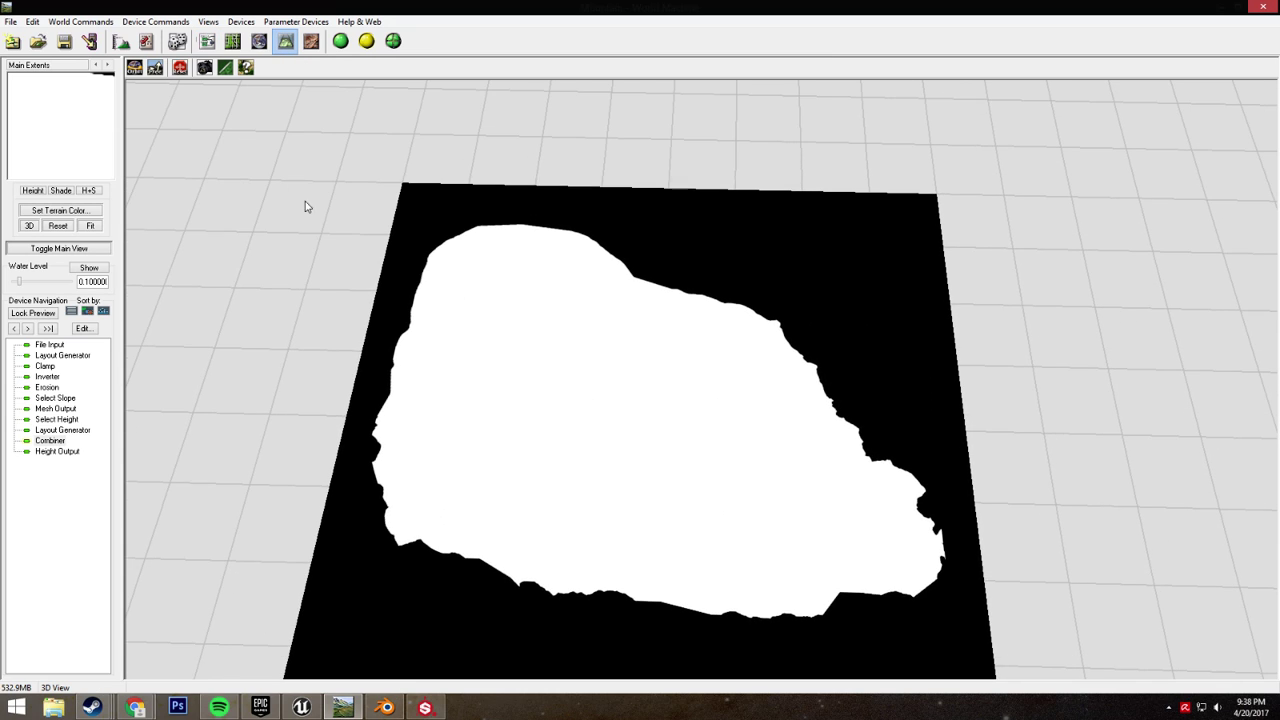
{"action": "left_click", "coordinate": [207, 40]}
- Preview the Mesh Output's cut-out mountain in 3D, orbiting and zooming around the mesh
{"action": "left_click", "coordinate": [1105, 410]}
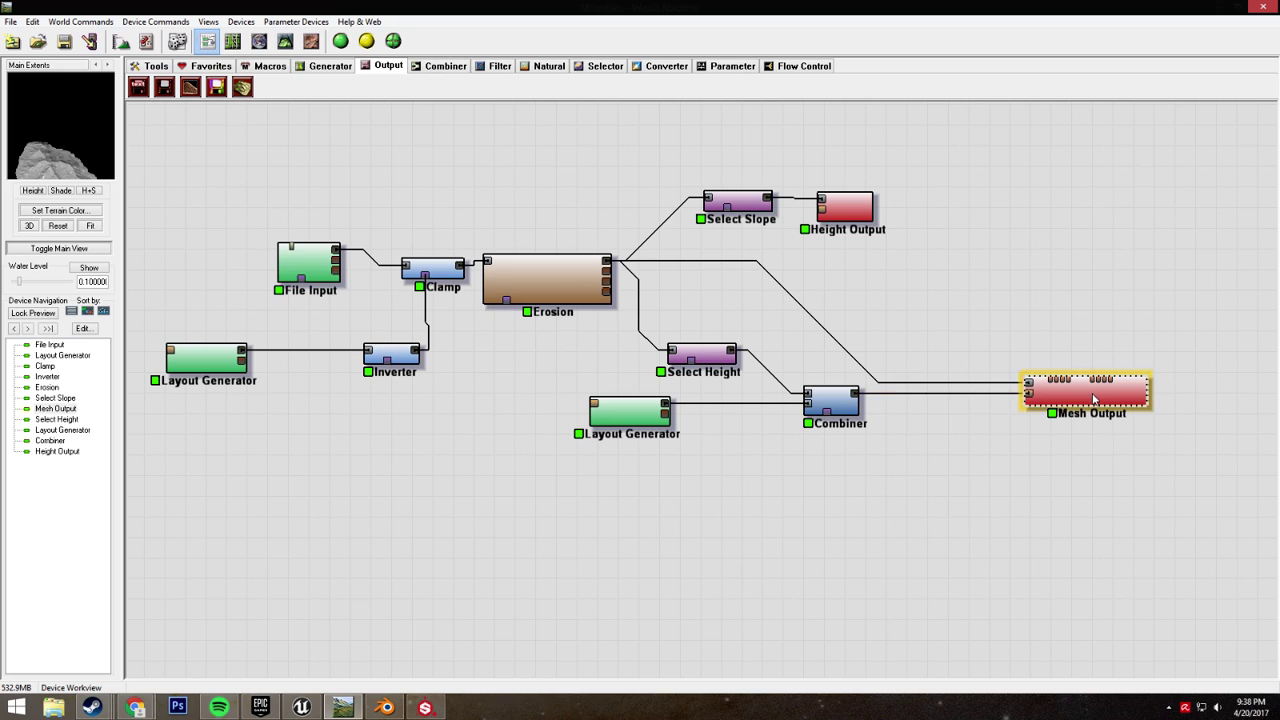
{"action": "left_click", "coordinate": [285, 40]}
{"action": "left_click_drag", "start_coordinate": [665, 365], "coordinate": [648, 451]}
{"action": "right_click_drag", "start_coordinate": [595, 583], "coordinate": [599, 293]}
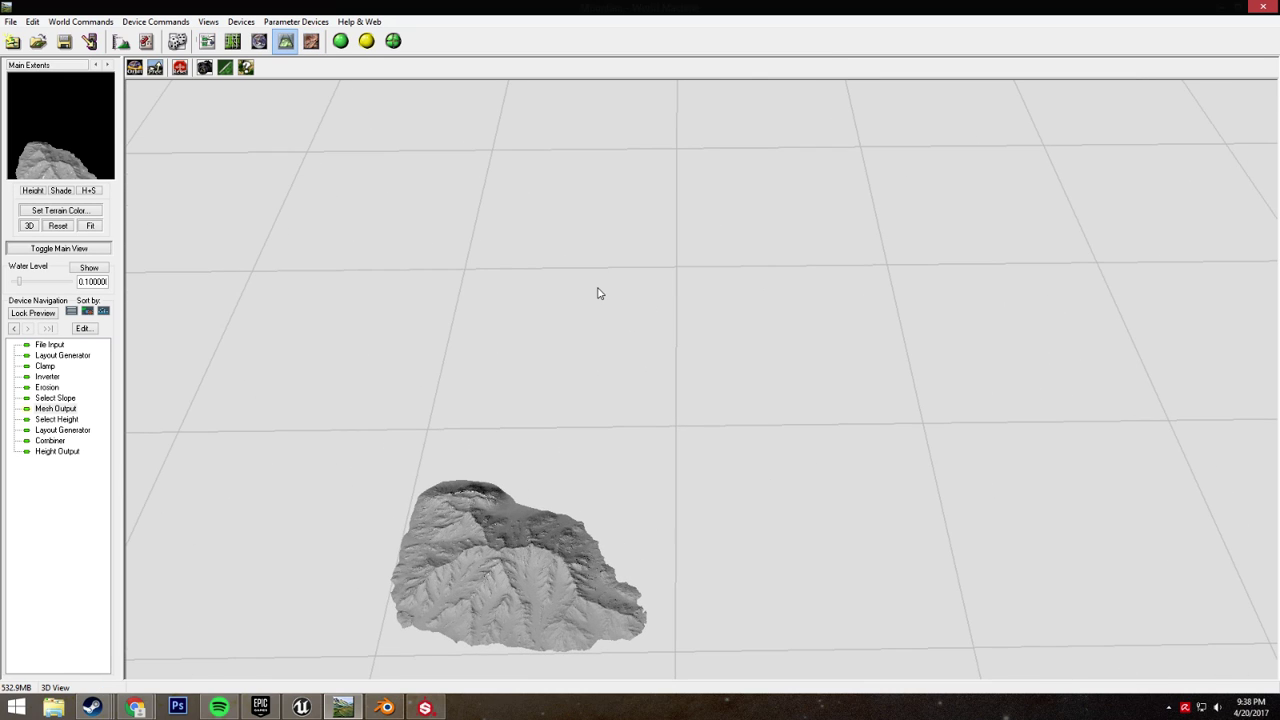
- Inspect the cut-out mountain mesh up close from a low angle in 3D, and return to the device network
{"action": "middle_click_drag", "start_coordinate": [600, 297], "coordinate": [474, 520]}
{"action": "right_click_drag", "start_coordinate": [474, 520], "coordinate": [468, 436]}
{"action": "left_click_drag", "start_coordinate": [468, 436], "coordinate": [438, 388]}
{"action": "right_click_drag", "start_coordinate": [438, 388], "coordinate": [471, 360]}
{"action": "left_click_drag", "start_coordinate": [471, 360], "coordinate": [233, 221]}
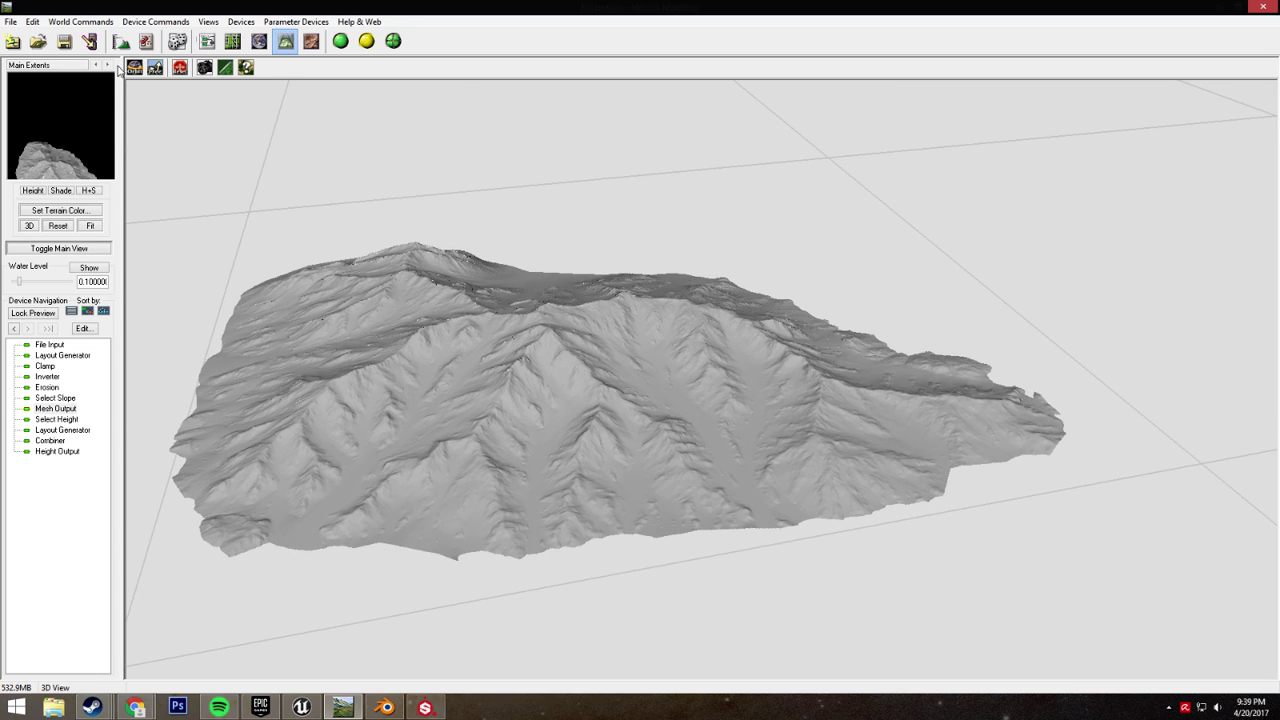
{"action": "left_click", "coordinate": [207, 41]}
{"action": "right_click_drag", "start_coordinate": [822, 576], "coordinate": [554, 543]}
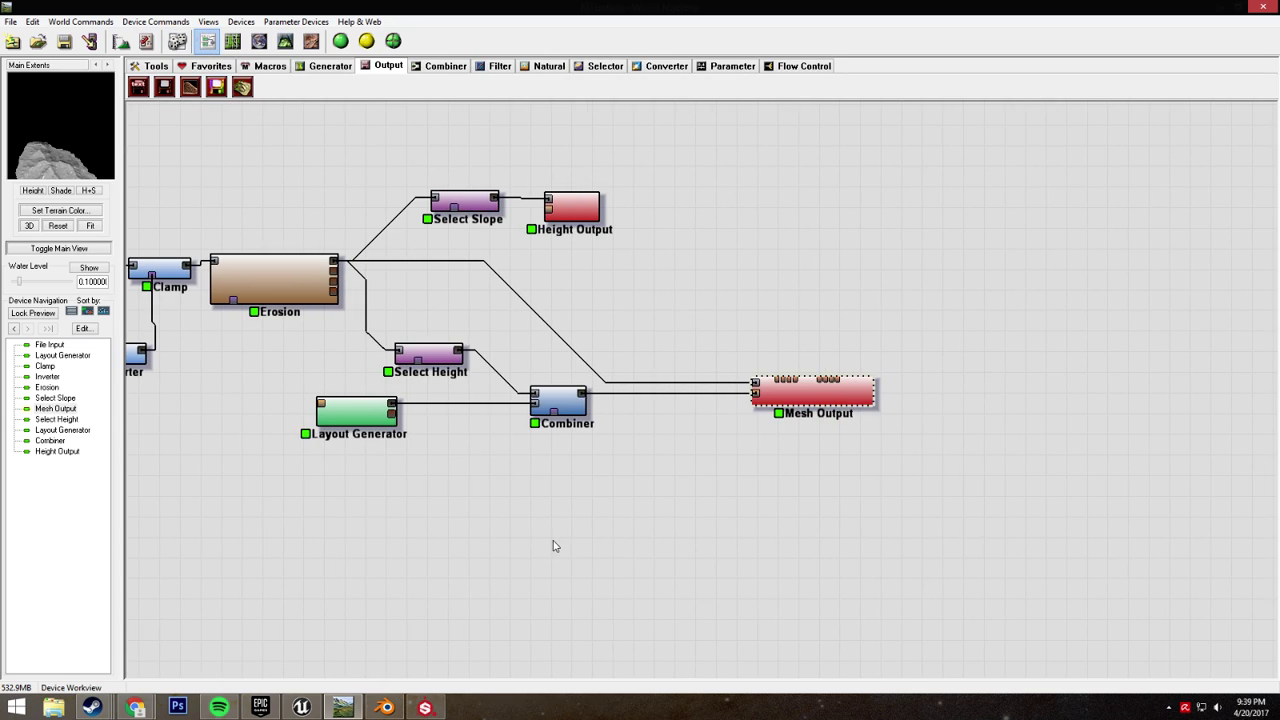
- Write the Mesh Output's regular triangulated mesh to disk as MountainHigh.obj in the UE4 Mountain folder, and accept the device settings
{"action": "double_click", "coordinate": [816, 397]}
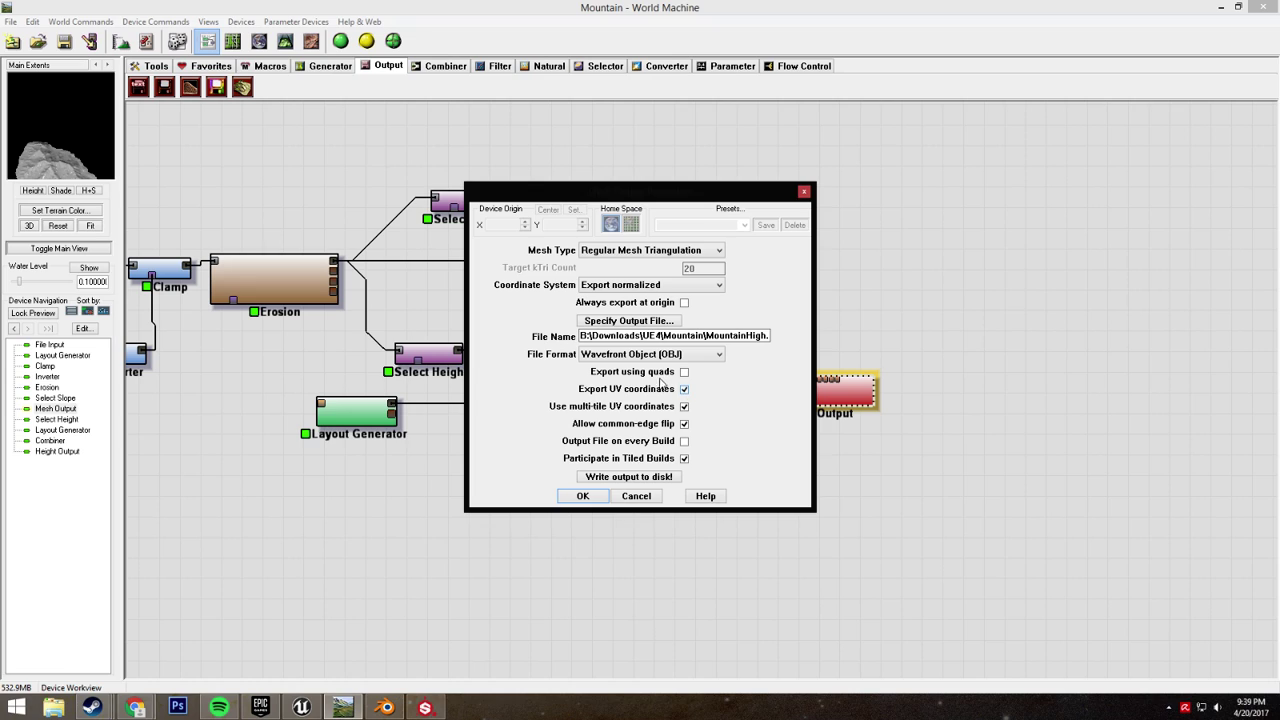
{"action": "left_click", "coordinate": [662, 322]}
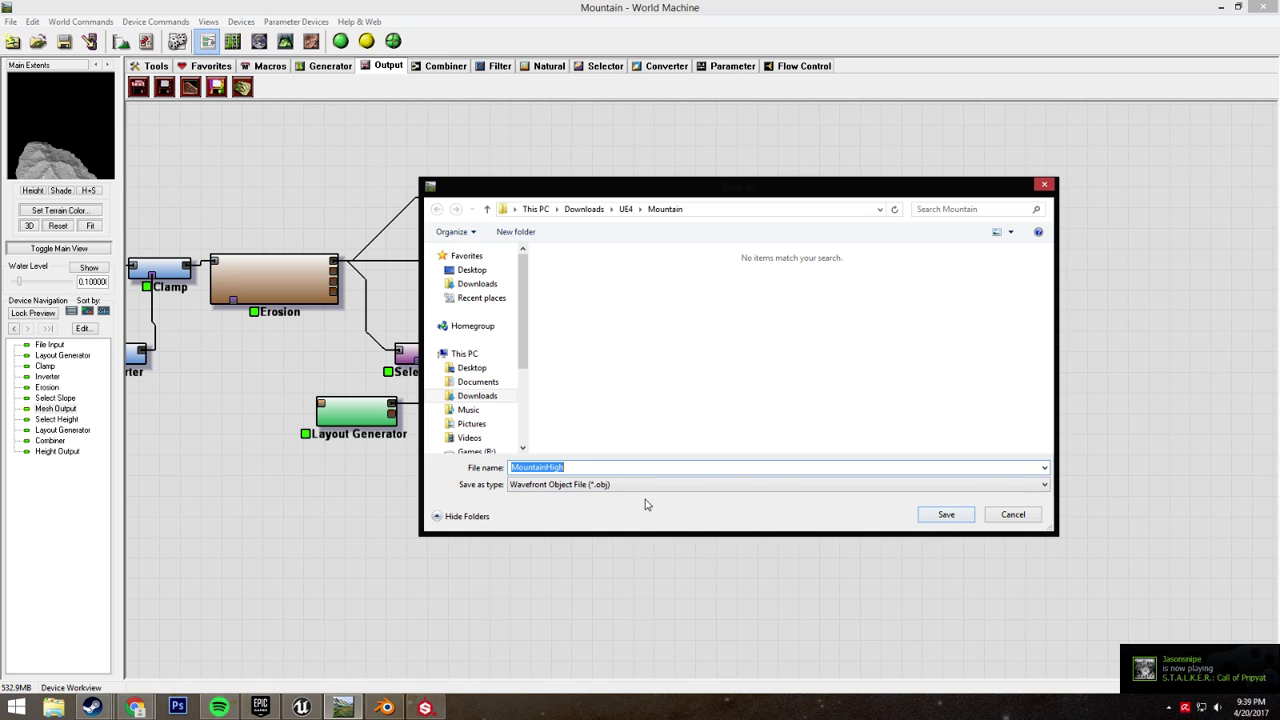
{"action": "left_click", "coordinate": [943, 516]}
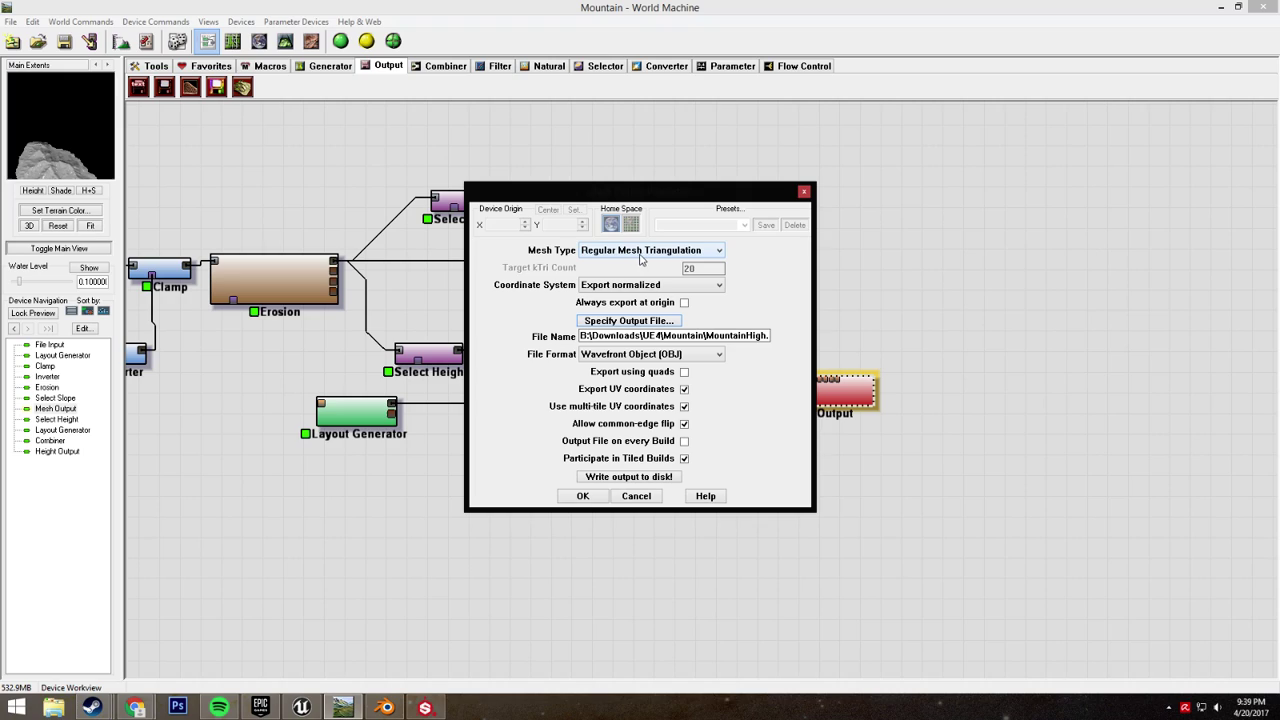
{"action": "left_click", "coordinate": [612, 479]}
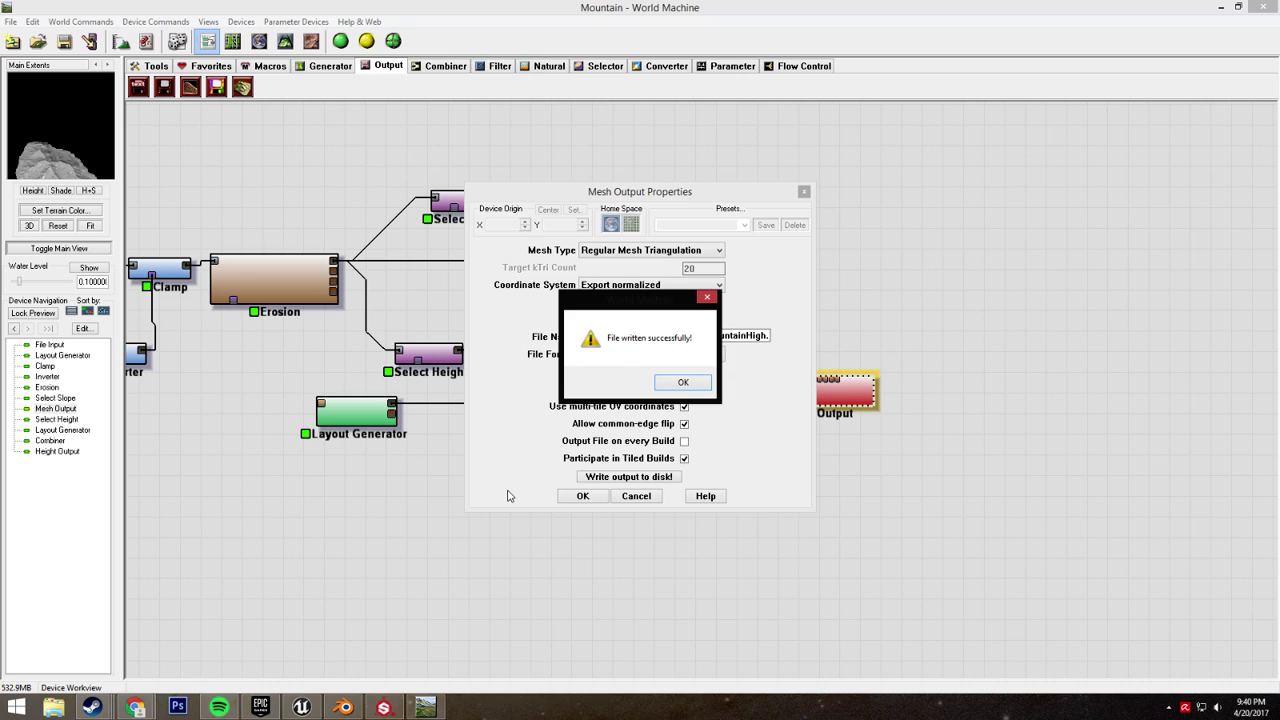
{"action": "left_click", "coordinate": [683, 382]}
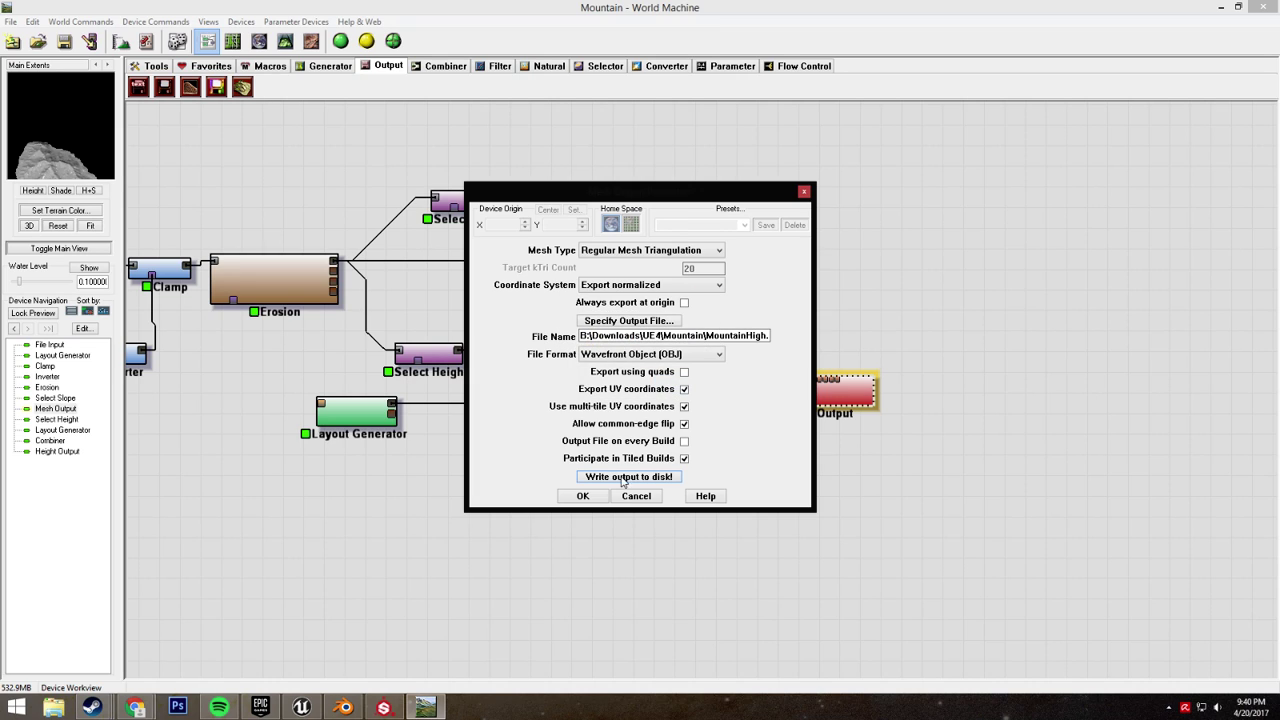
{"action": "left_click", "coordinate": [598, 497]}
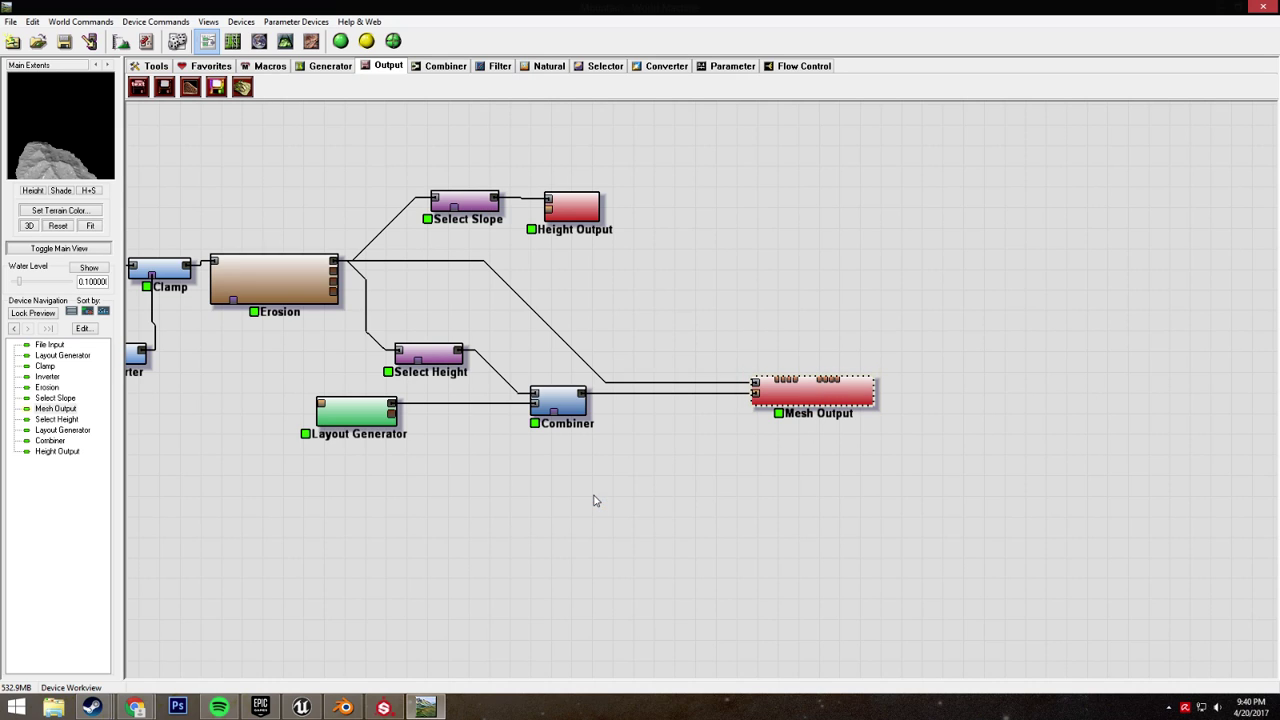
- Review the normal build resolution of the Main Extents in the world settings, and accept the dialog
{"action": "left_click", "coordinate": [125, 44]}
{"action": "left_click_drag", "start_coordinate": [813, 271], "coordinate": [852, 271]}
{"action": "left_click", "coordinate": [812, 271]}
{"action": "left_click", "coordinate": [852, 271]}
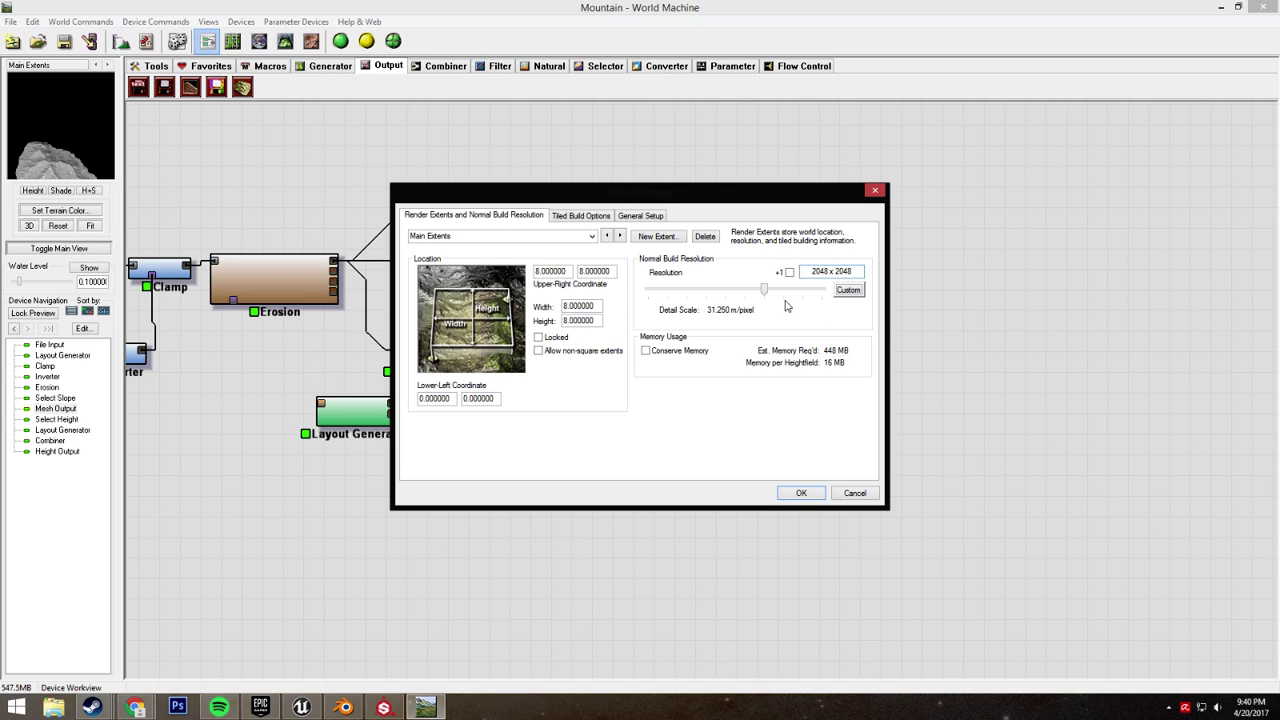
{"action": "mouse_move", "coordinate": [815, 271]}
{"action": "left_mouse_down"}
{"action": "mouse_move", "coordinate": [855, 271]}
{"action": "mouse_move", "coordinate": [813, 283]}
{"action": "mouse_move", "coordinate": [849, 272]}
{"action": "mouse_move", "coordinate": [813, 272]}
{"action": "left_mouse_up"}
{"action": "left_click", "coordinate": [855, 271]}
{"action": "left_click", "coordinate": [812, 271]}
{"action": "left_click", "coordinate": [851, 272]}
{"action": "left_click", "coordinate": [815, 272]}
{"action": "left_click_drag", "start_coordinate": [815, 272], "coordinate": [860, 272]}
{"action": "left_click", "coordinate": [802, 494]}
- Change the Mesh Output's export file name to MountainLow.obj in the same Mountain folder
{"action": "double_click", "coordinate": [822, 398]}
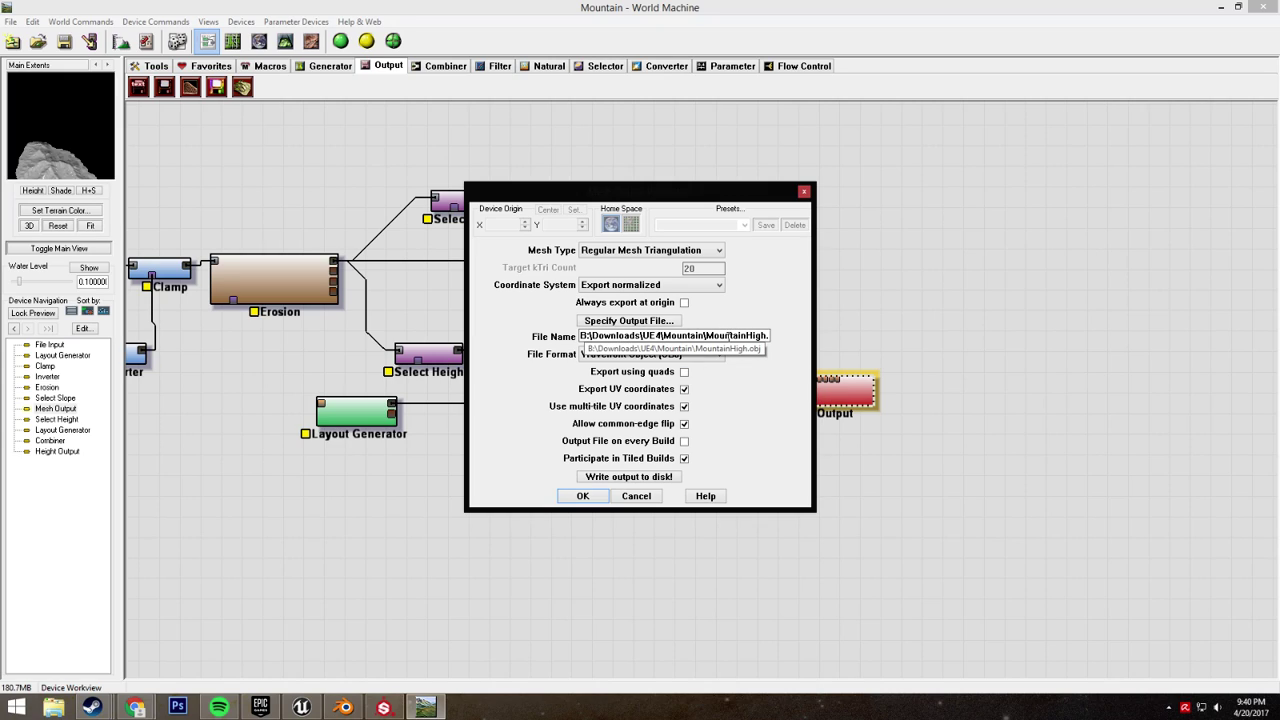
{"action": "left_click_drag", "start_coordinate": [766, 336], "coordinate": [776, 337]}
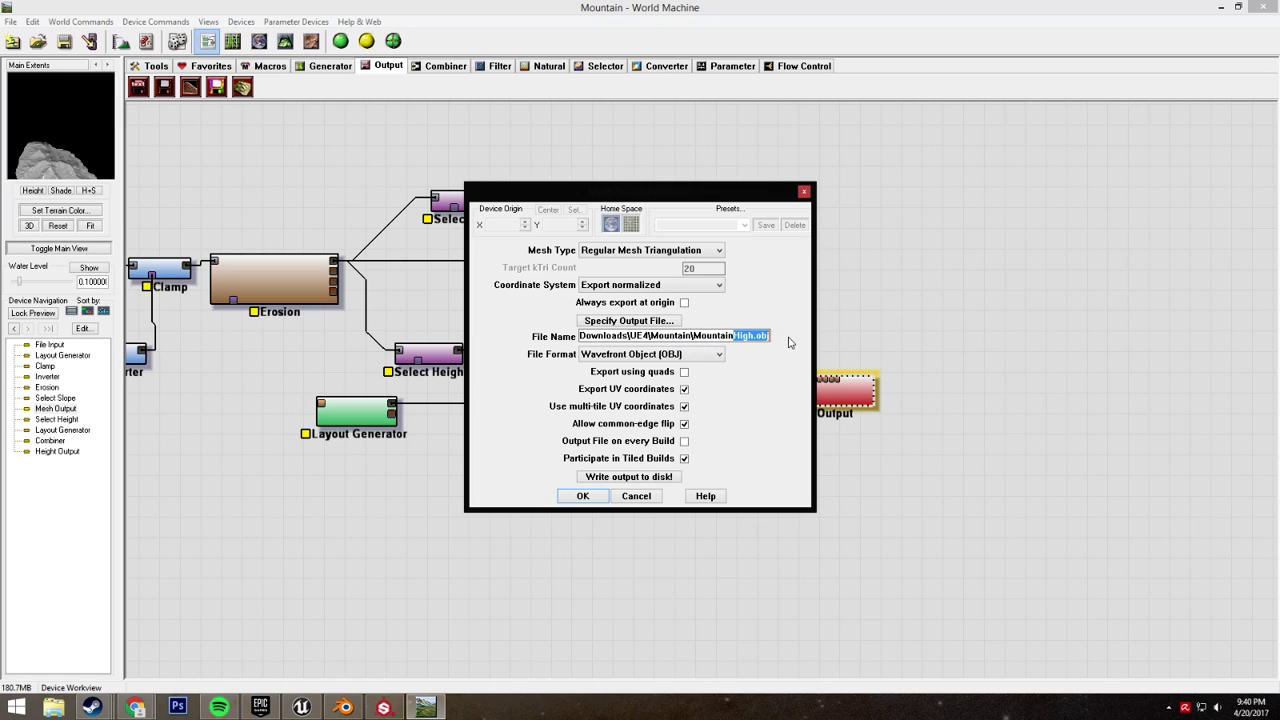
{"action": "key", "text": "BackSpace"}
{"action": "type", "text": "Low.obj"}
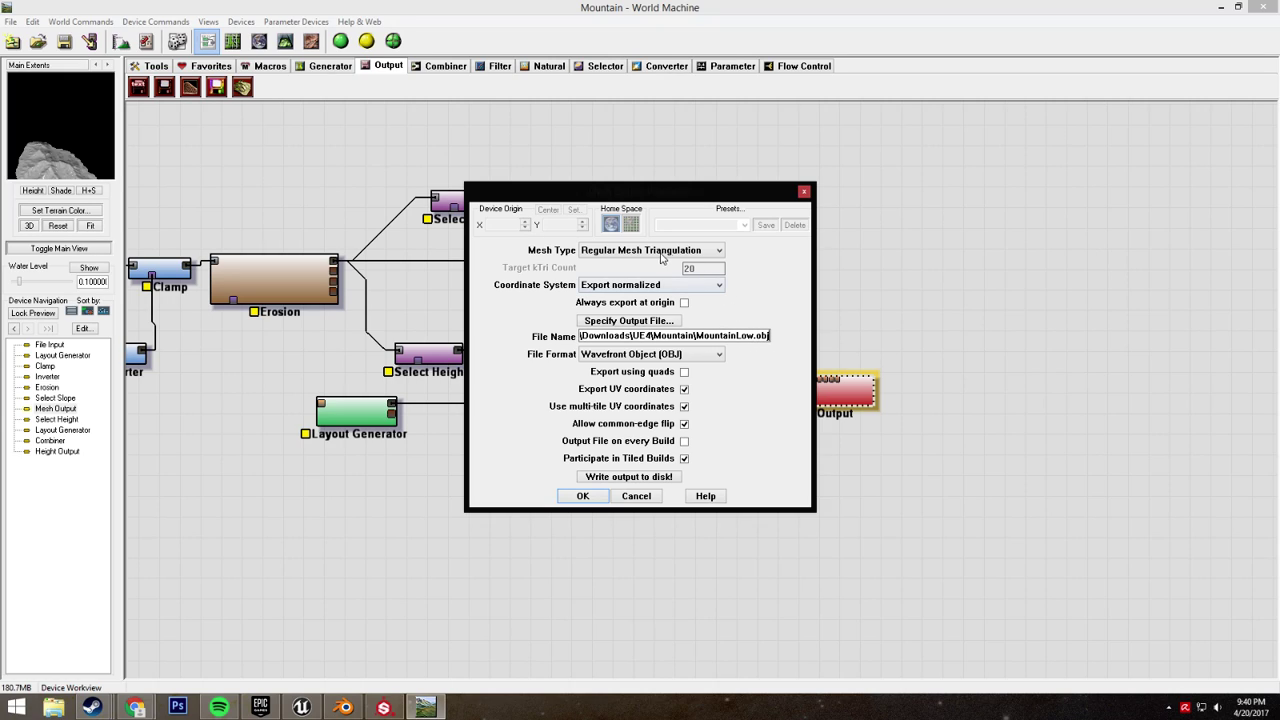
- Set the mesh type to Simple Mesh Reduction and write the output to disk, agreeing to build the world
{"action": "left_click", "coordinate": [631, 252]}
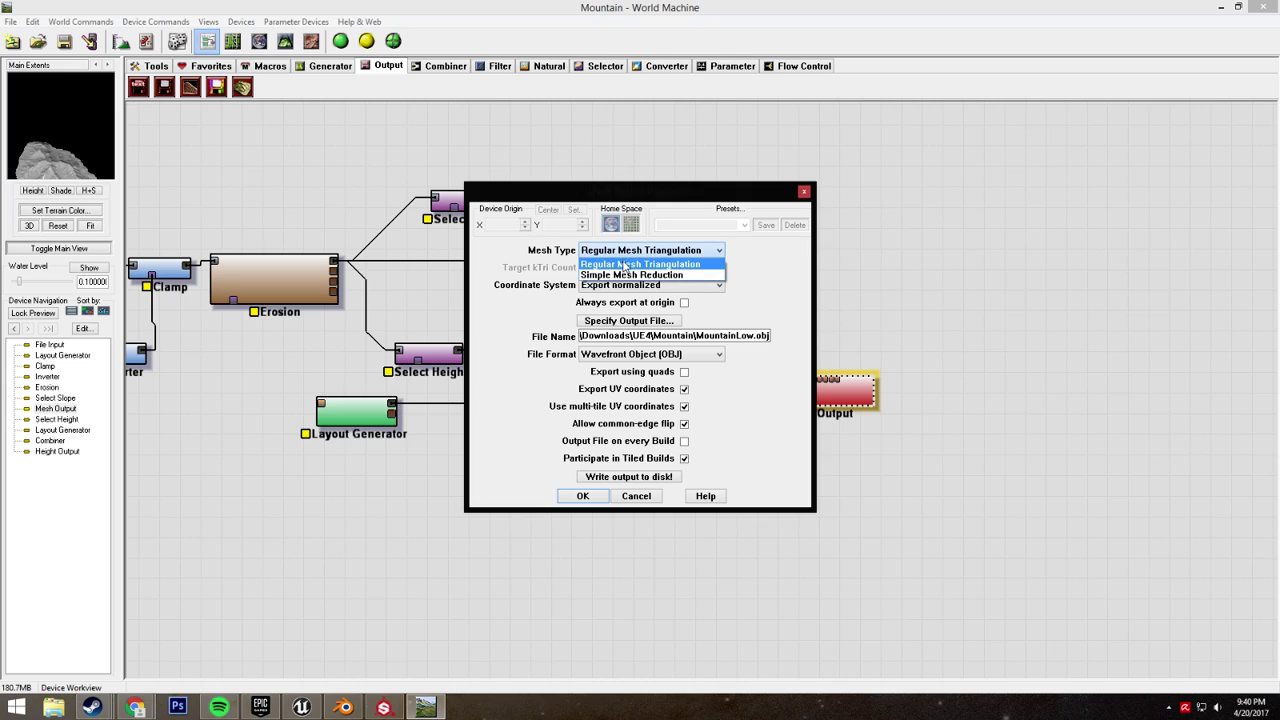
{"action": "left_click", "coordinate": [640, 276]}
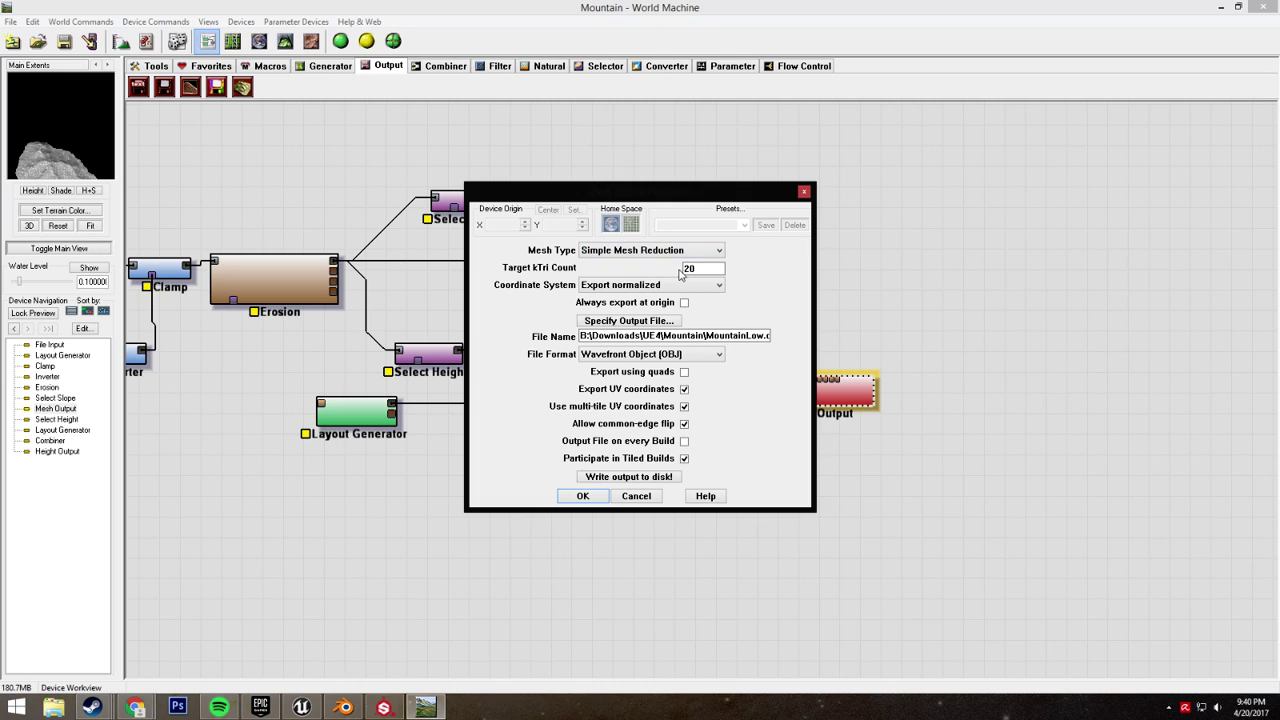
{"action": "double_click", "coordinate": [698, 268]}
{"action": "key", "text": "shift+Home"}
{"action": "left_click", "coordinate": [609, 478]}
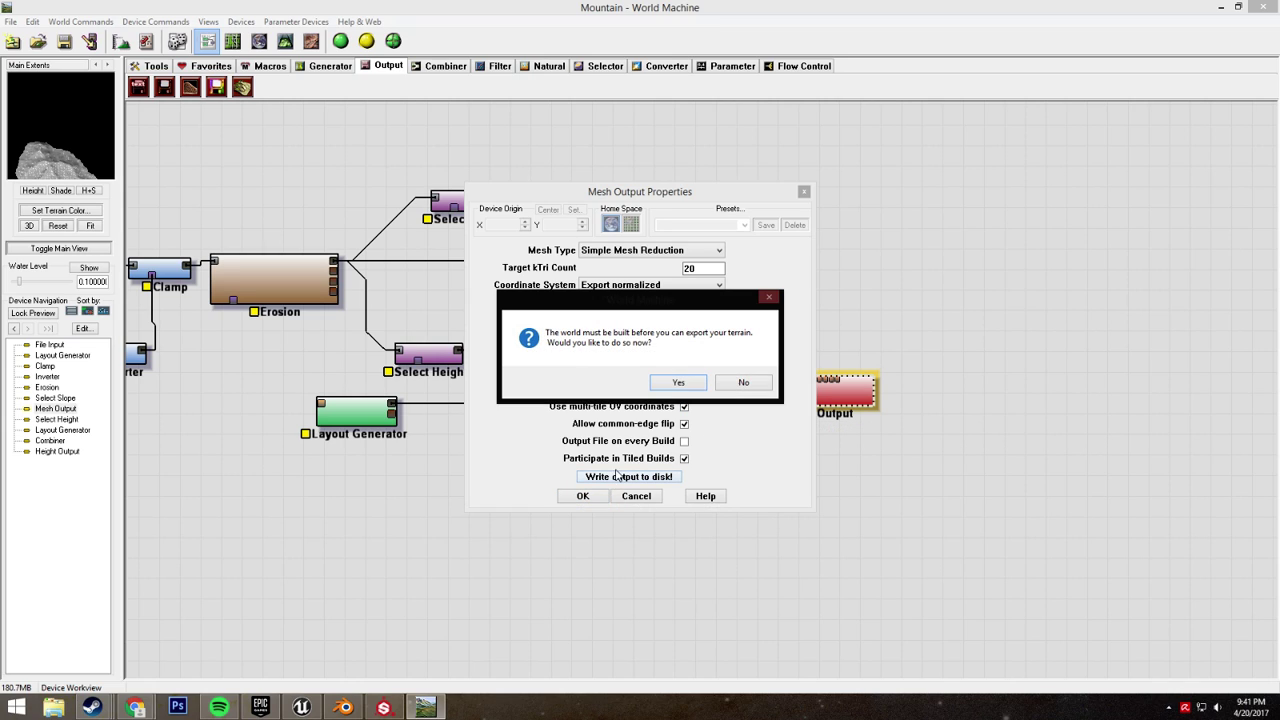
{"action": "left_click", "coordinate": [679, 382]}
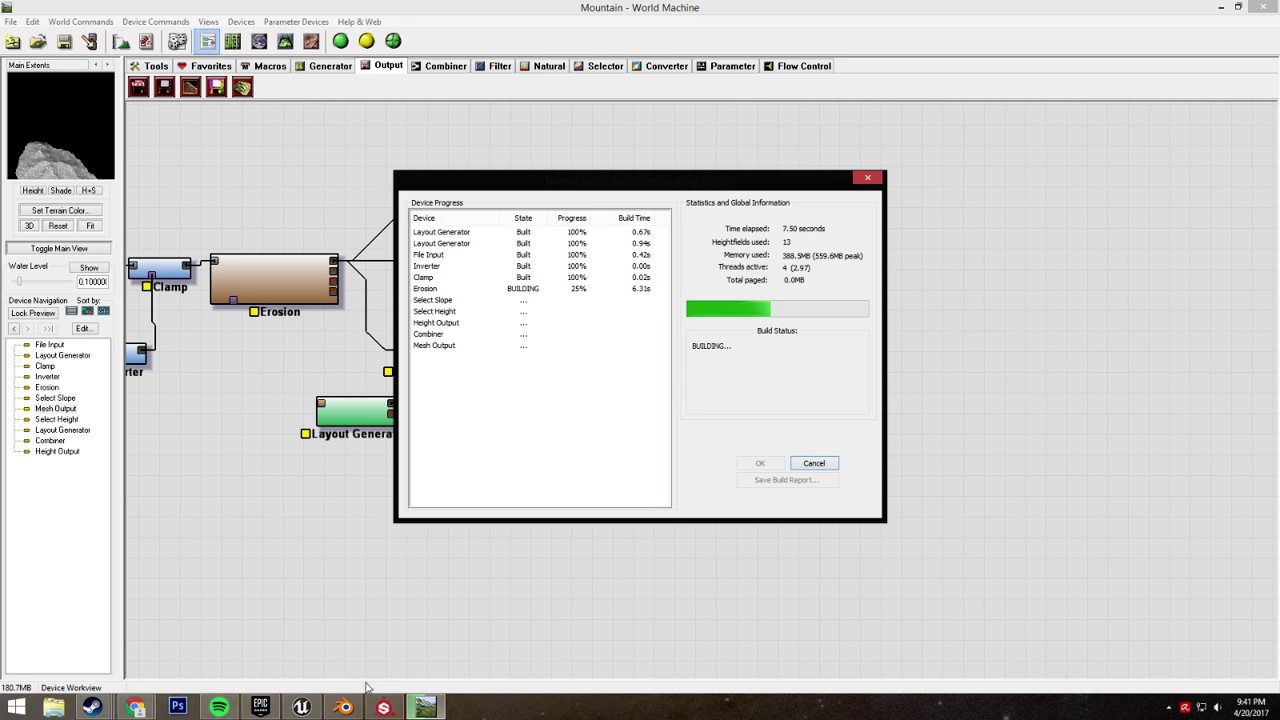
- Switch to Blender and delete the default cube from the scene
{"action": "mouse_move", "coordinate": [354, 712]}
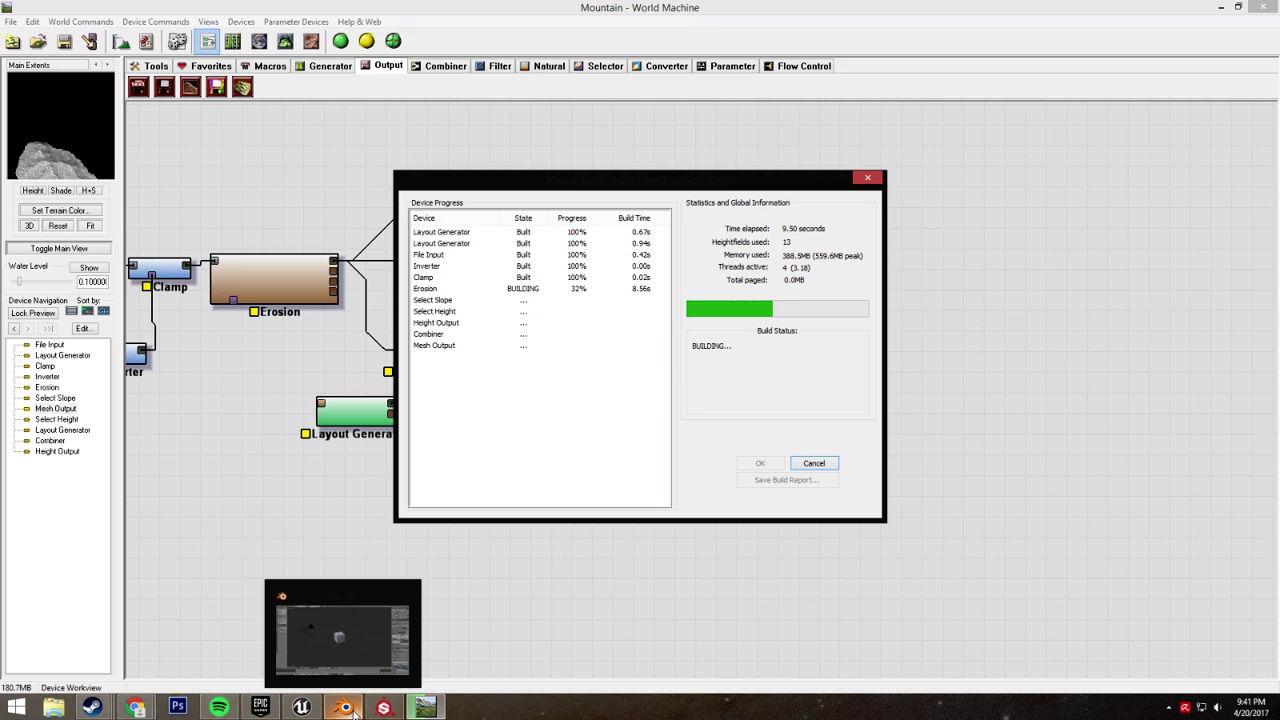
{"action": "left_click", "coordinate": [352, 620]}
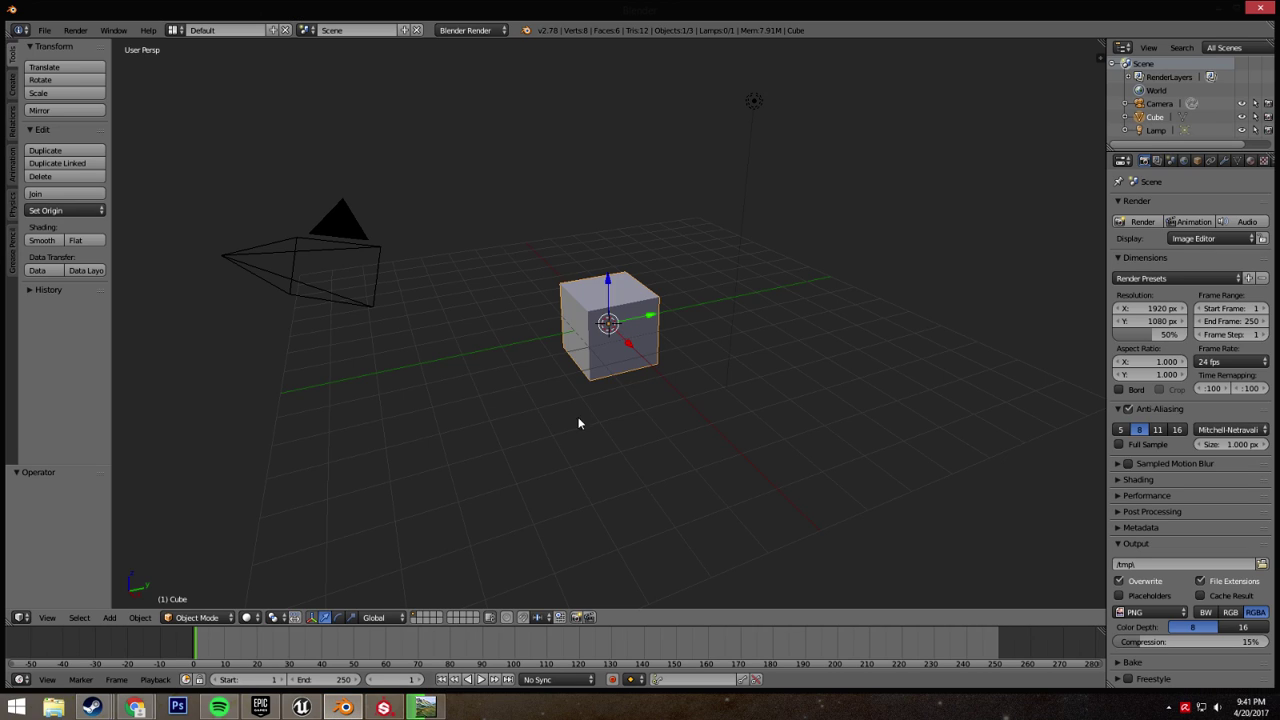
{"action": "key", "text": "x"}
{"action": "left_click", "coordinate": [553, 328]}
{"action": "mouse_move", "coordinate": [494, 423]}
{"action": "middle_mouse_down"}
{"action": "mouse_move", "coordinate": [531, 446]}
{"action": "mouse_move", "coordinate": [557, 443]}
{"action": "mouse_move", "coordinate": [488, 446]}
{"action": "middle_mouse_up"}
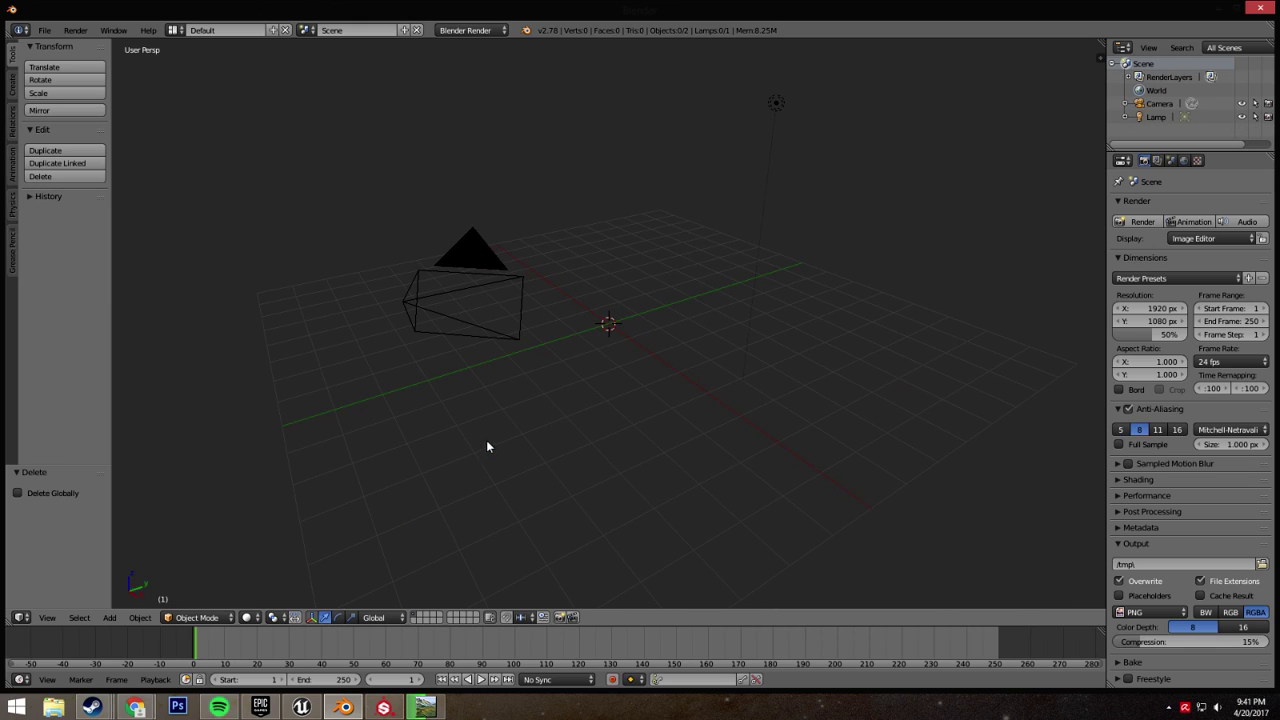
- Import MountainHigh.obj from the Downloads\UE4\Mountain folder as a Wavefront OBJ
{"action": "left_click", "coordinate": [44, 30]}
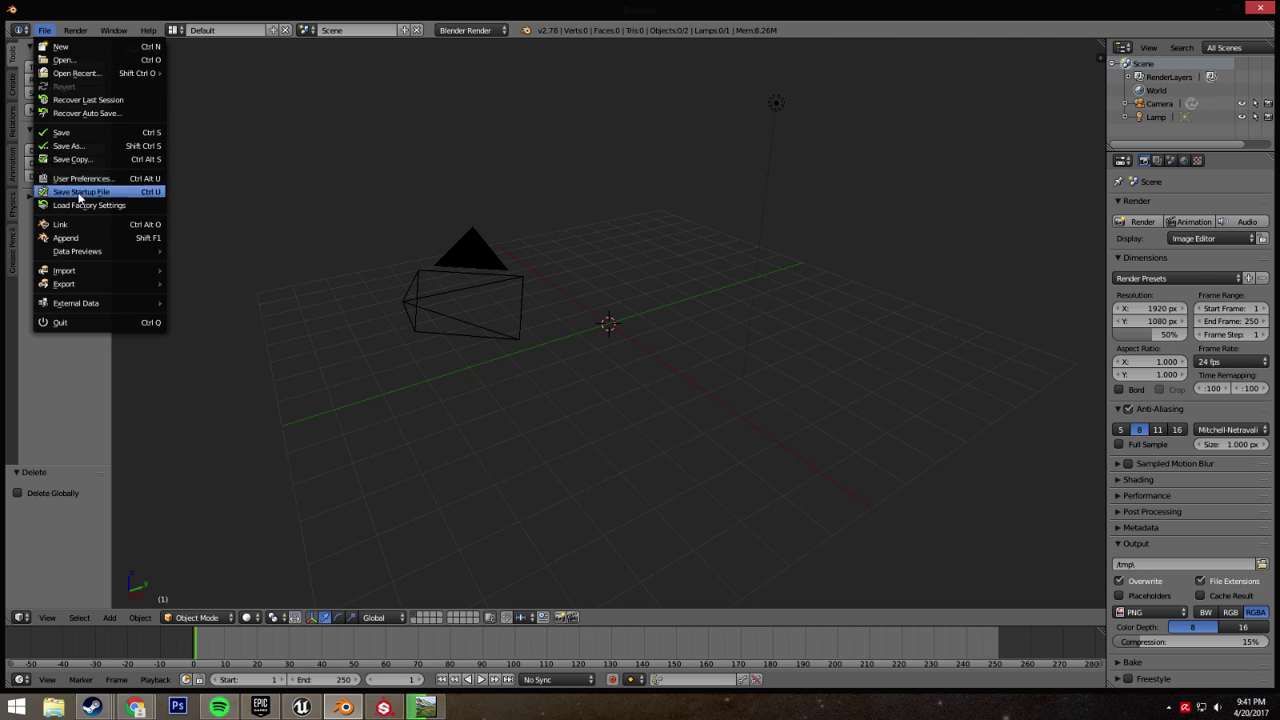
{"action": "mouse_move", "coordinate": [88, 273]}
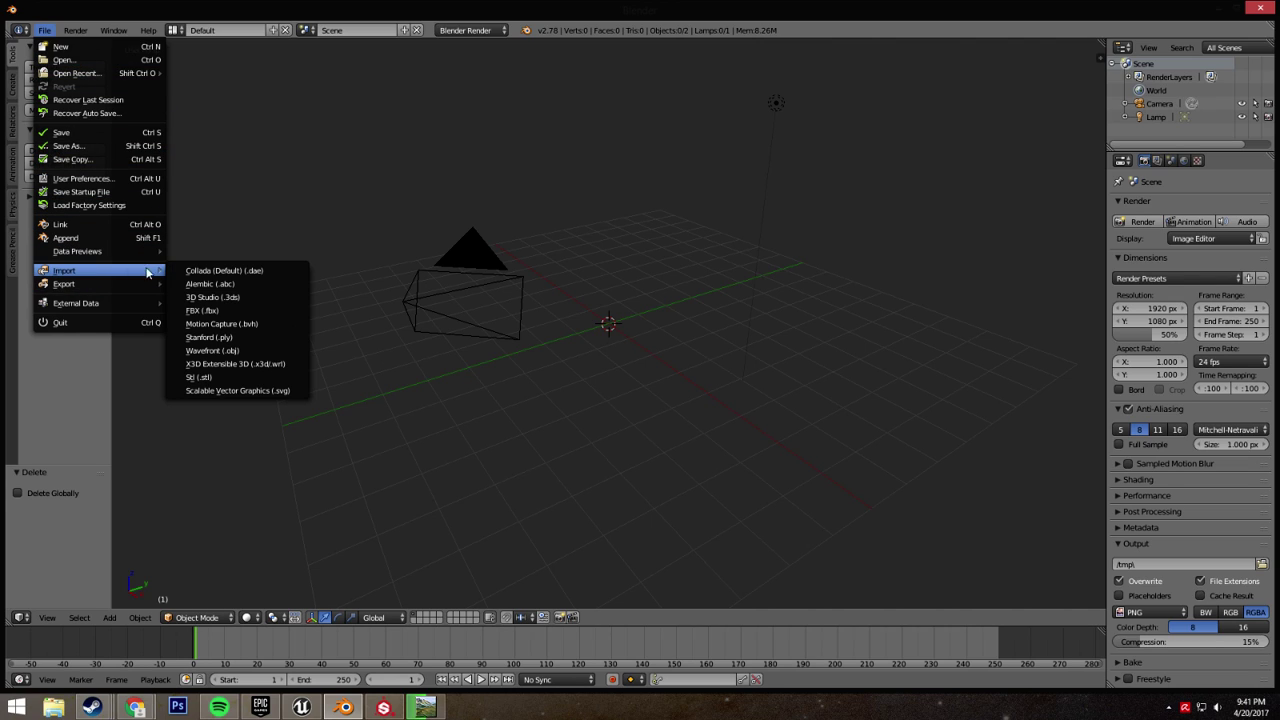
{"action": "left_click", "coordinate": [221, 352]}
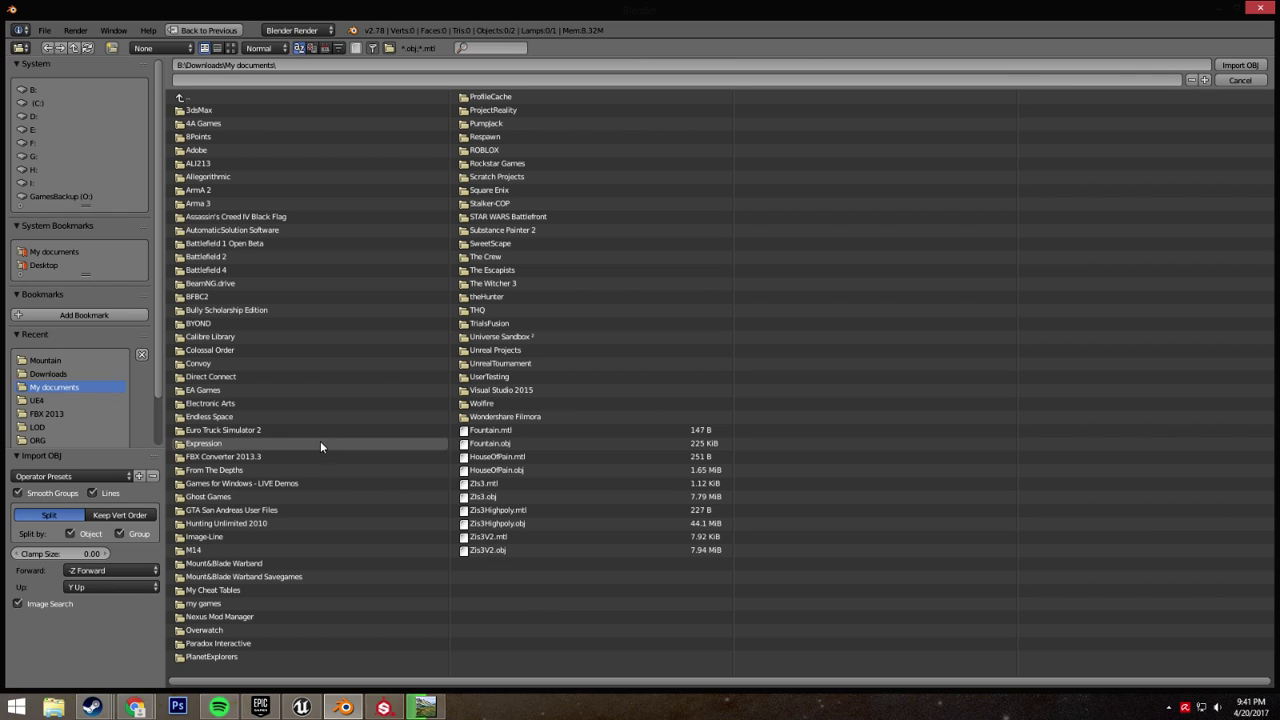
{"action": "left_click", "coordinate": [182, 97]}
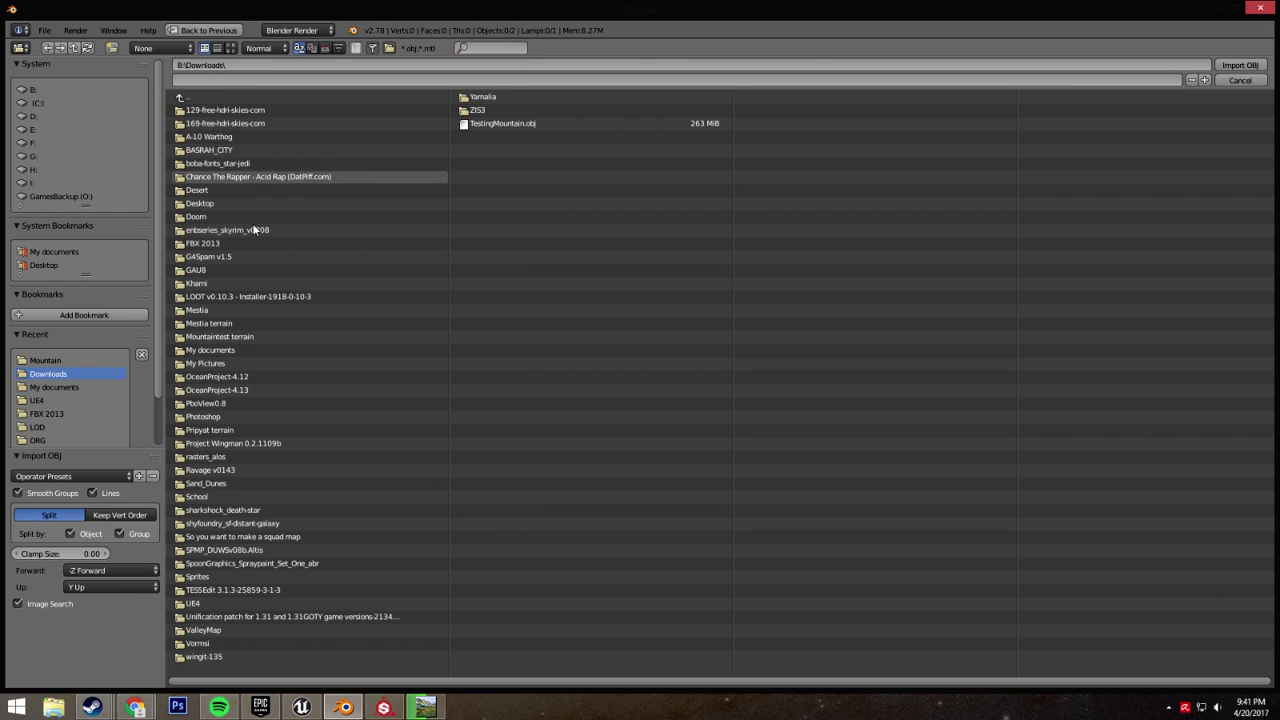
{"action": "left_click", "coordinate": [227, 603]}
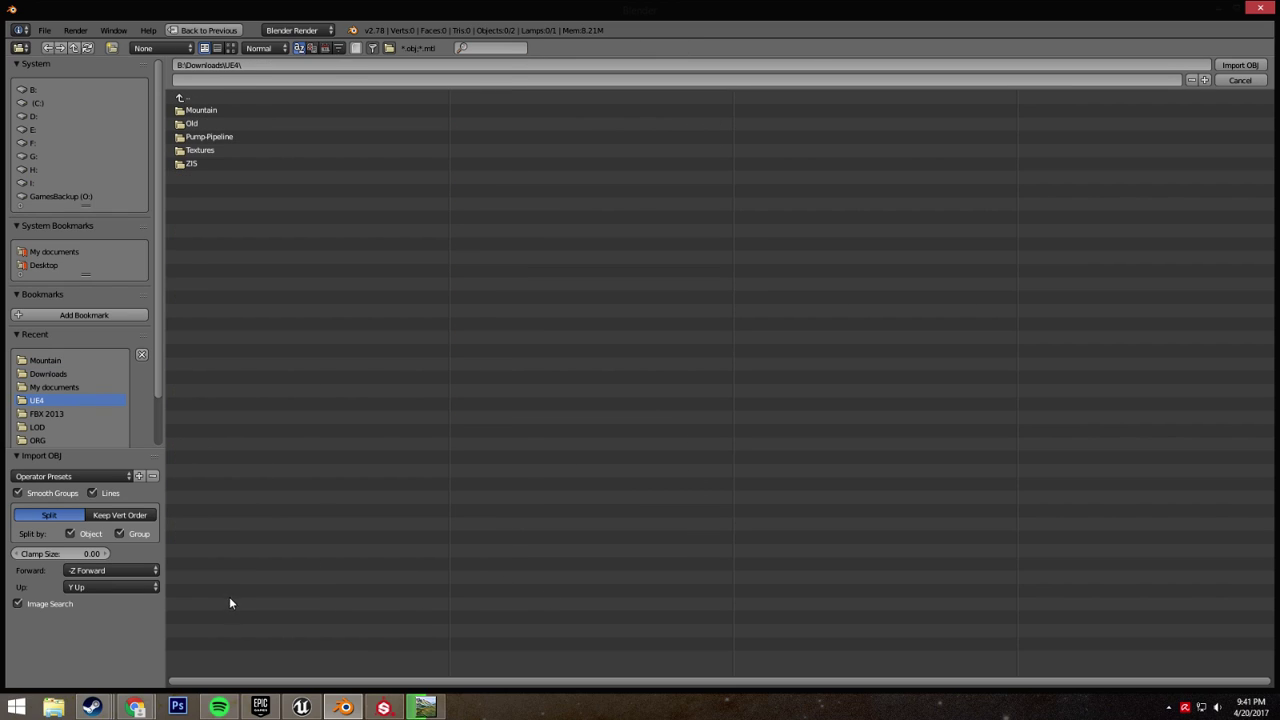
{"action": "left_click", "coordinate": [222, 112]}
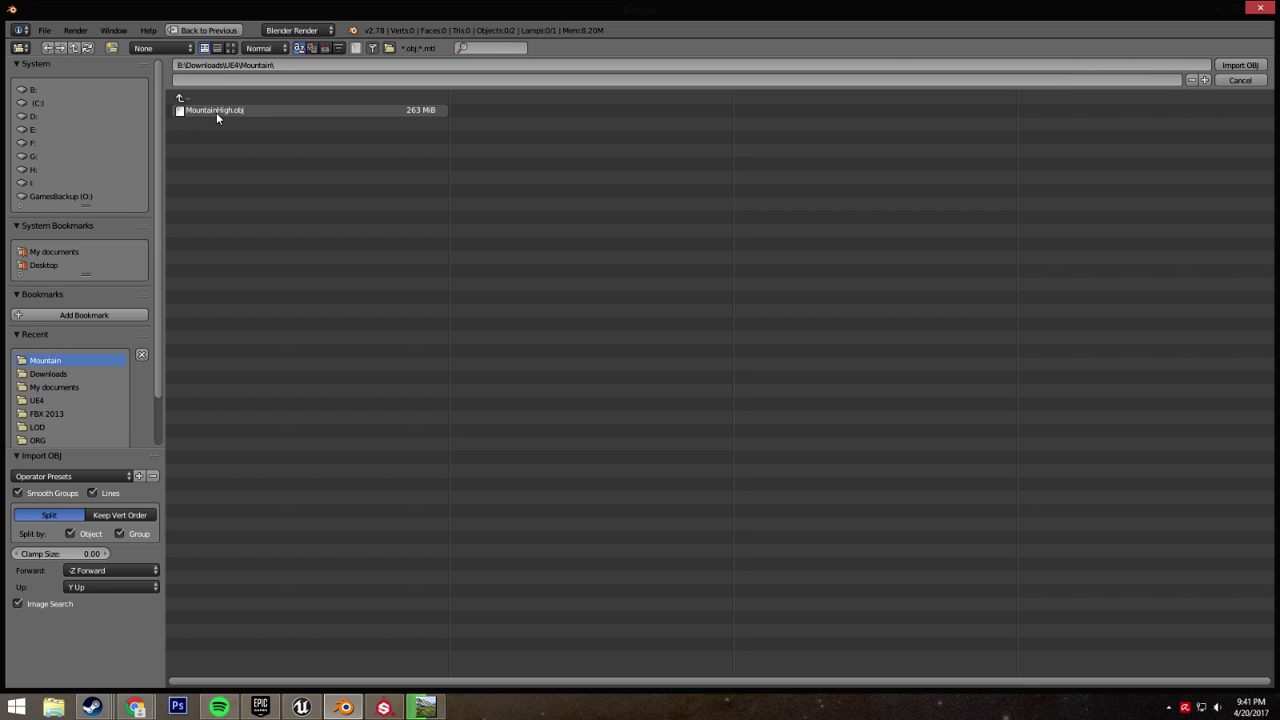
{"action": "left_click", "coordinate": [243, 112]}
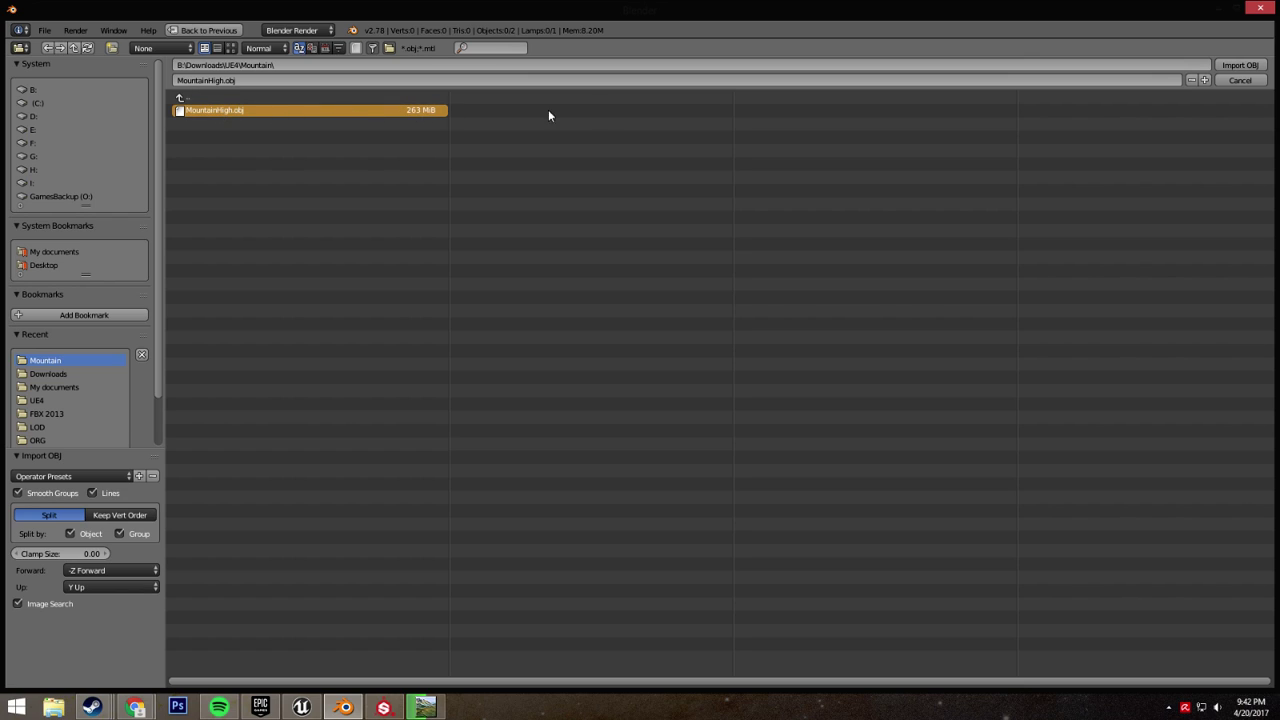
{"action": "left_click", "coordinate": [1230, 66]}
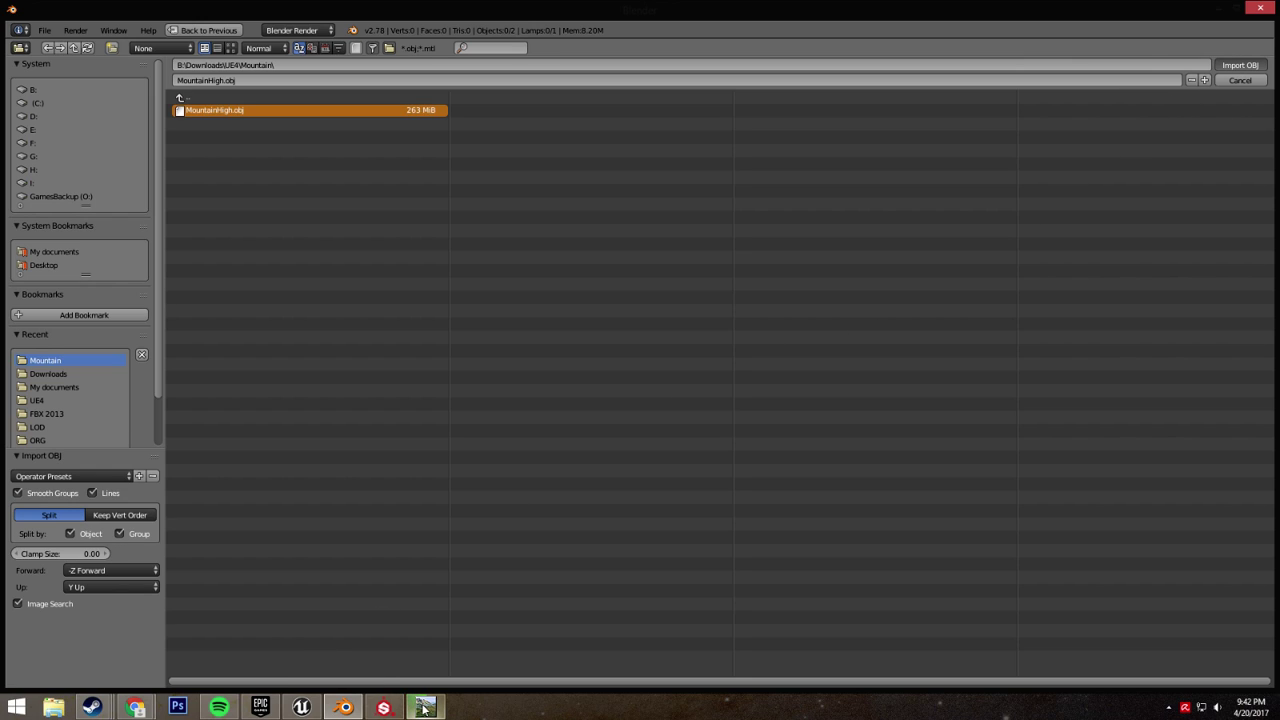
- Switch back to World Machine, wait for the MountainLow export to finish, and accept the Mesh Output settings
{"action": "mouse_move", "coordinate": [424, 708]}
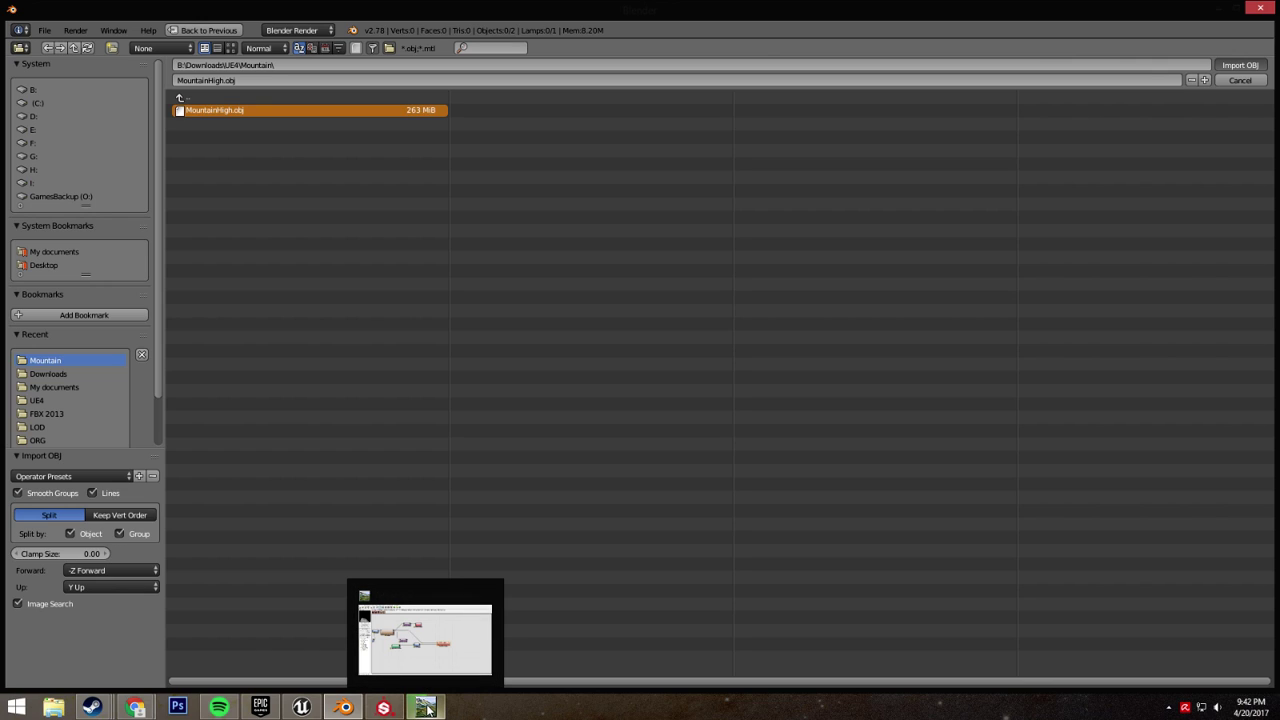
{"action": "left_click", "coordinate": [427, 708]}
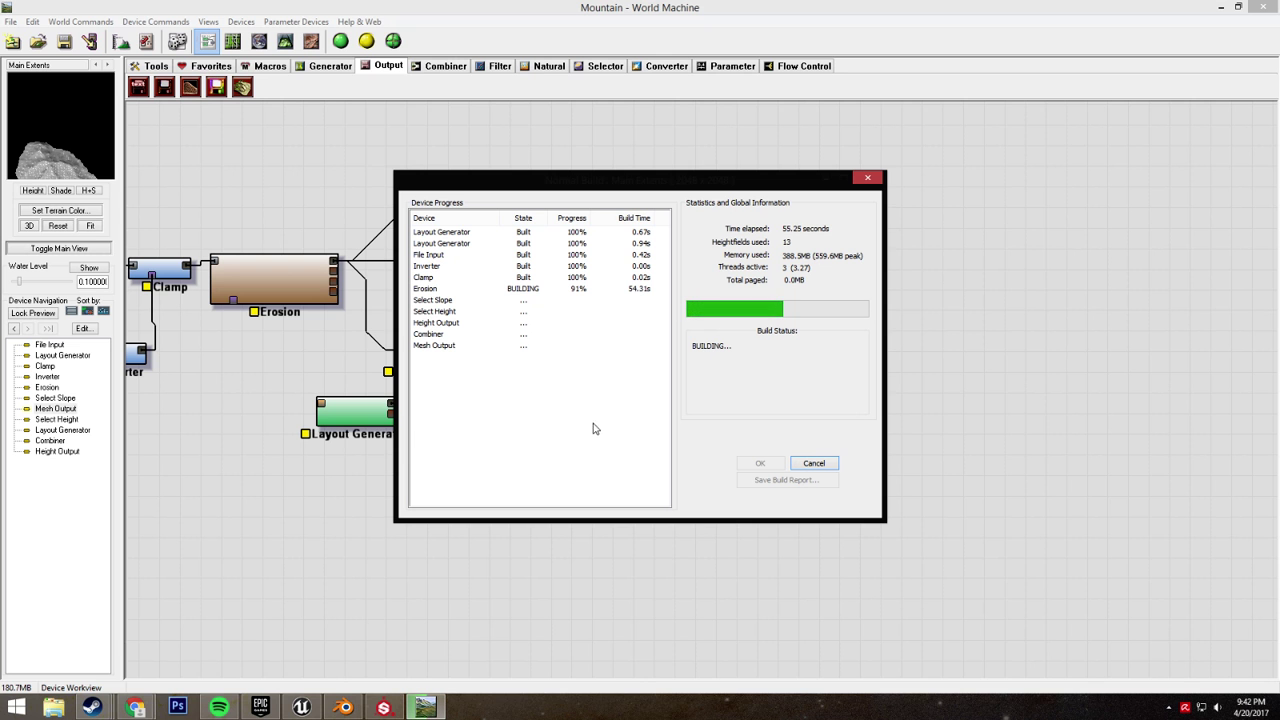
{"action": "left_click", "coordinate": [343, 708]}
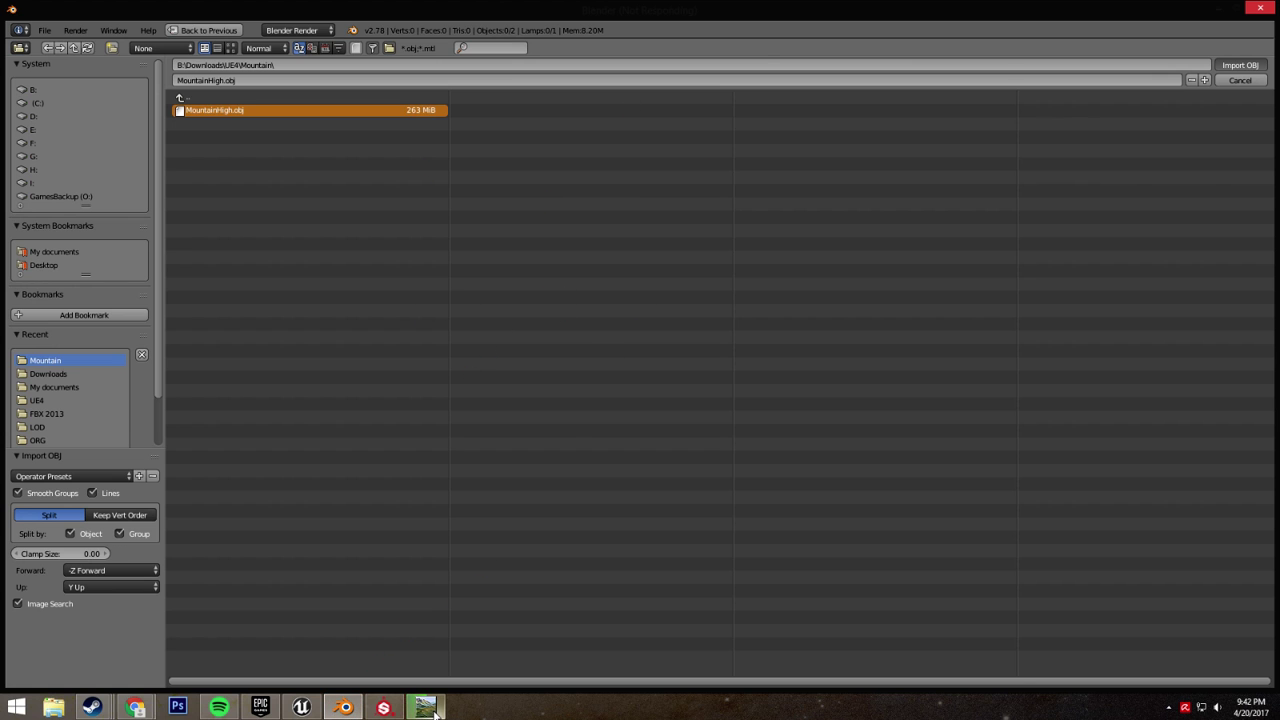
{"action": "mouse_move", "coordinate": [435, 713]}
{"action": "left_click", "coordinate": [422, 708]}
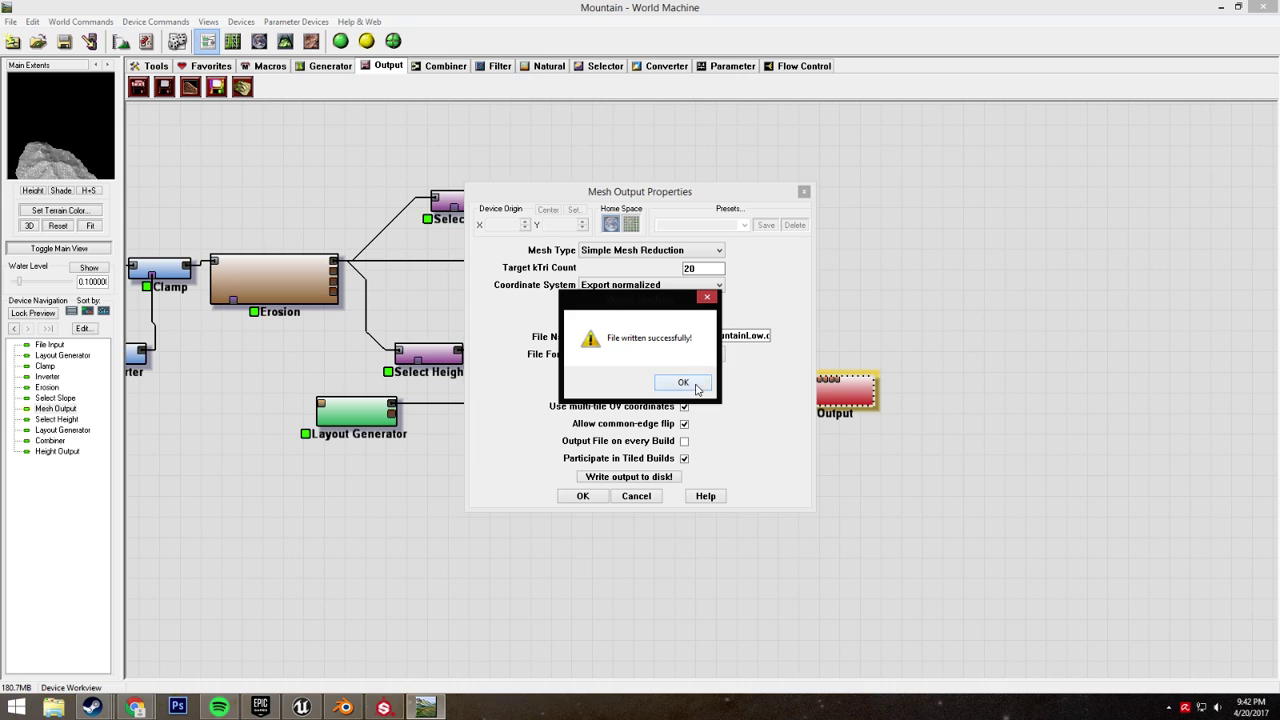
{"action": "left_click", "coordinate": [695, 380]}
{"action": "left_click", "coordinate": [583, 497]}
{"action": "left_click_drag", "start_coordinate": [523, 471], "coordinate": [733, 468]}
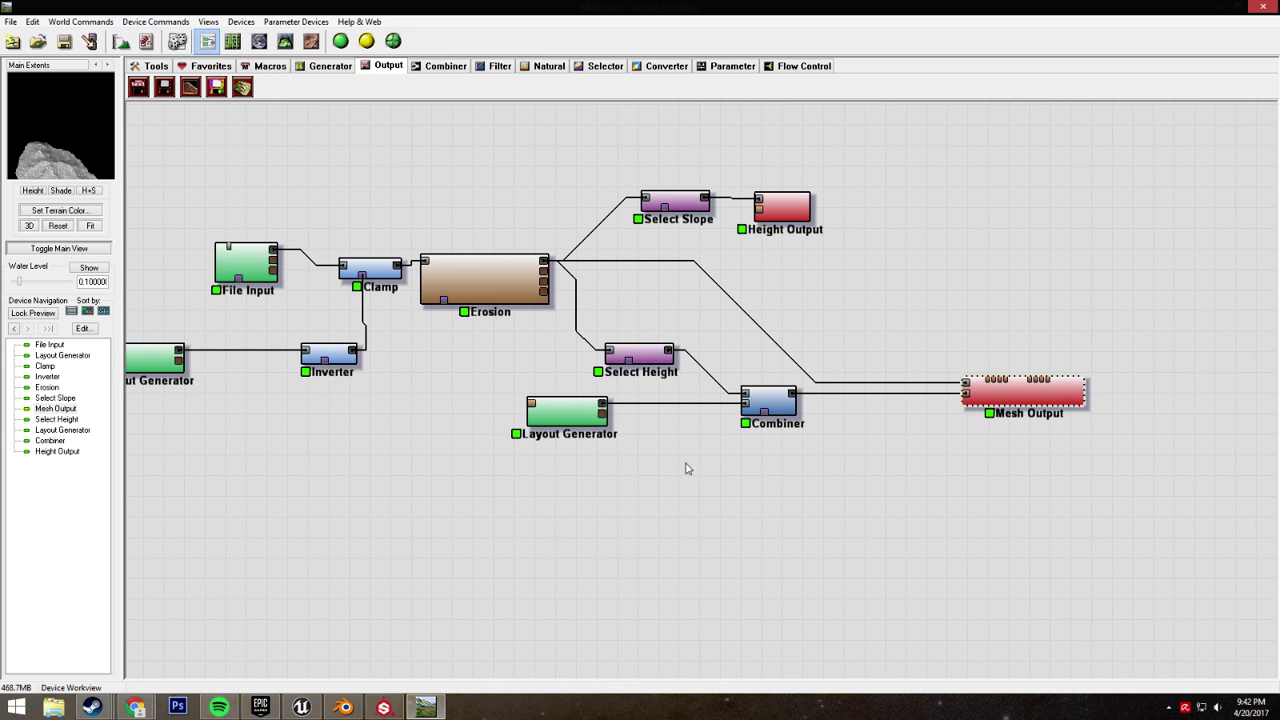
- Look up the exported mountain files in the Downloads\UE4\Mountain folder and return to World Machine
{"action": "left_click", "coordinate": [54, 708]}
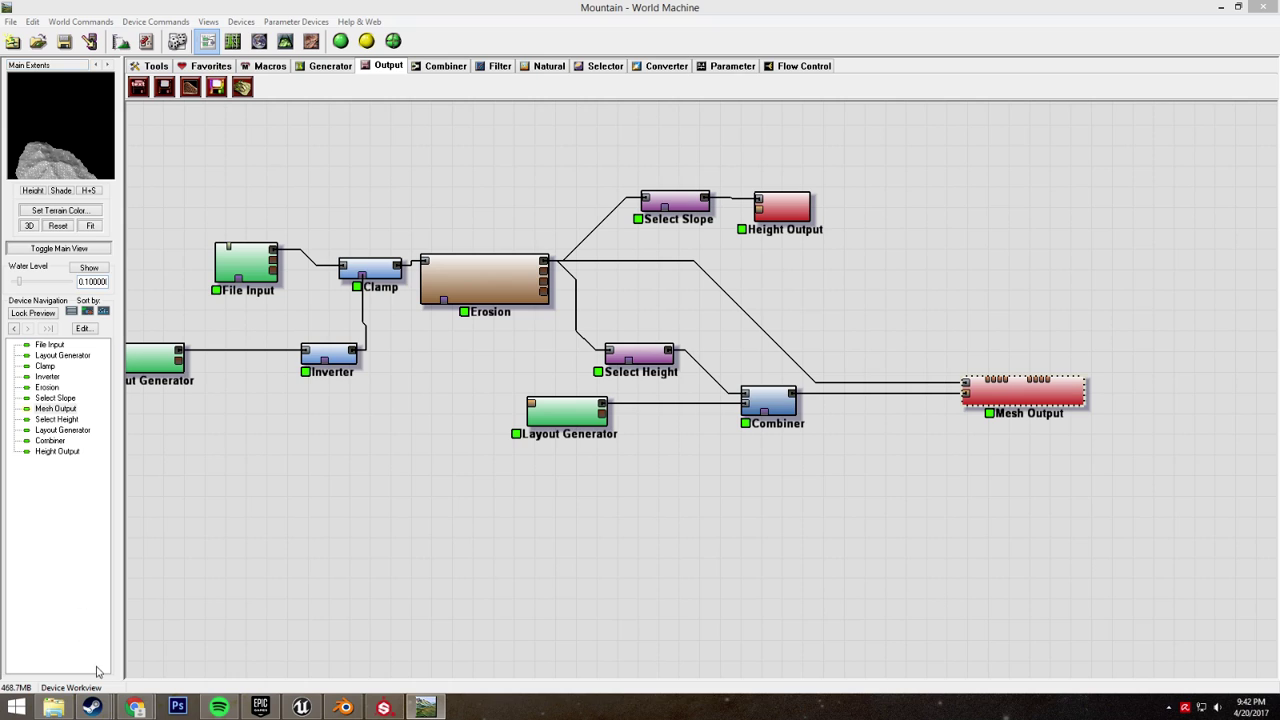
{"action": "left_click", "coordinate": [445, 449]}
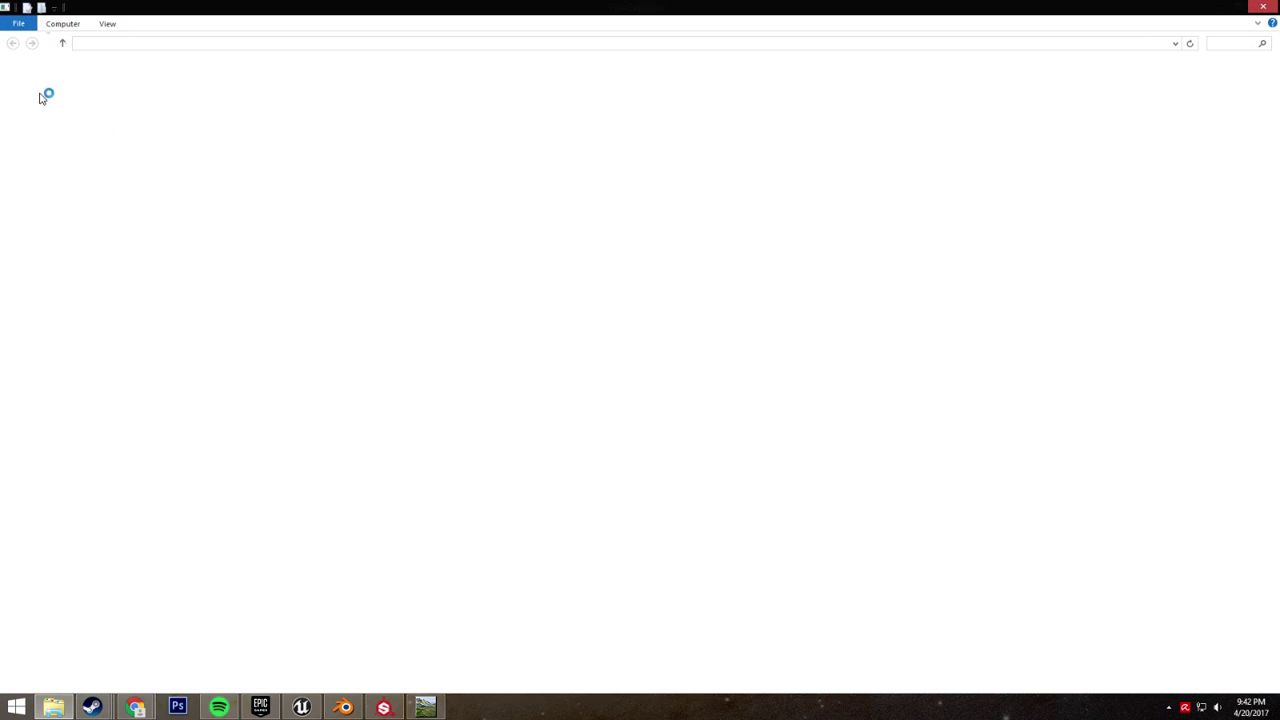
{"action": "left_click", "coordinate": [58, 97]}
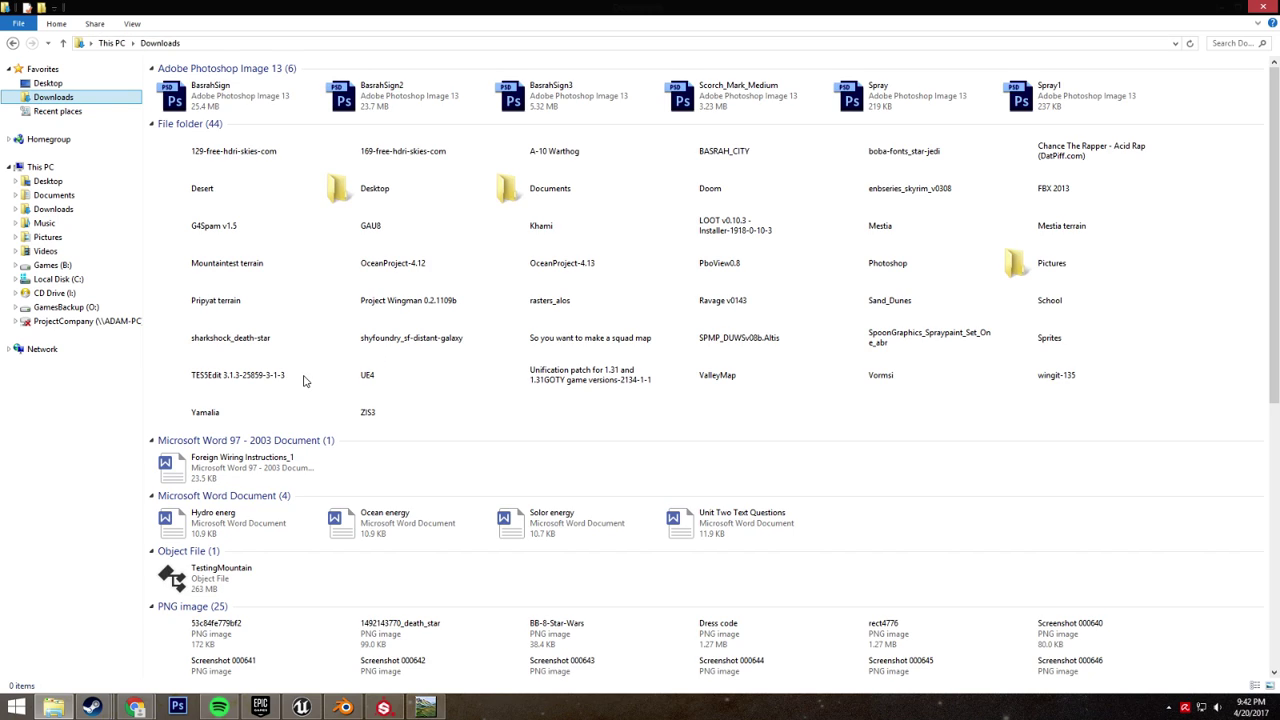
{"action": "double_click", "coordinate": [390, 373]}
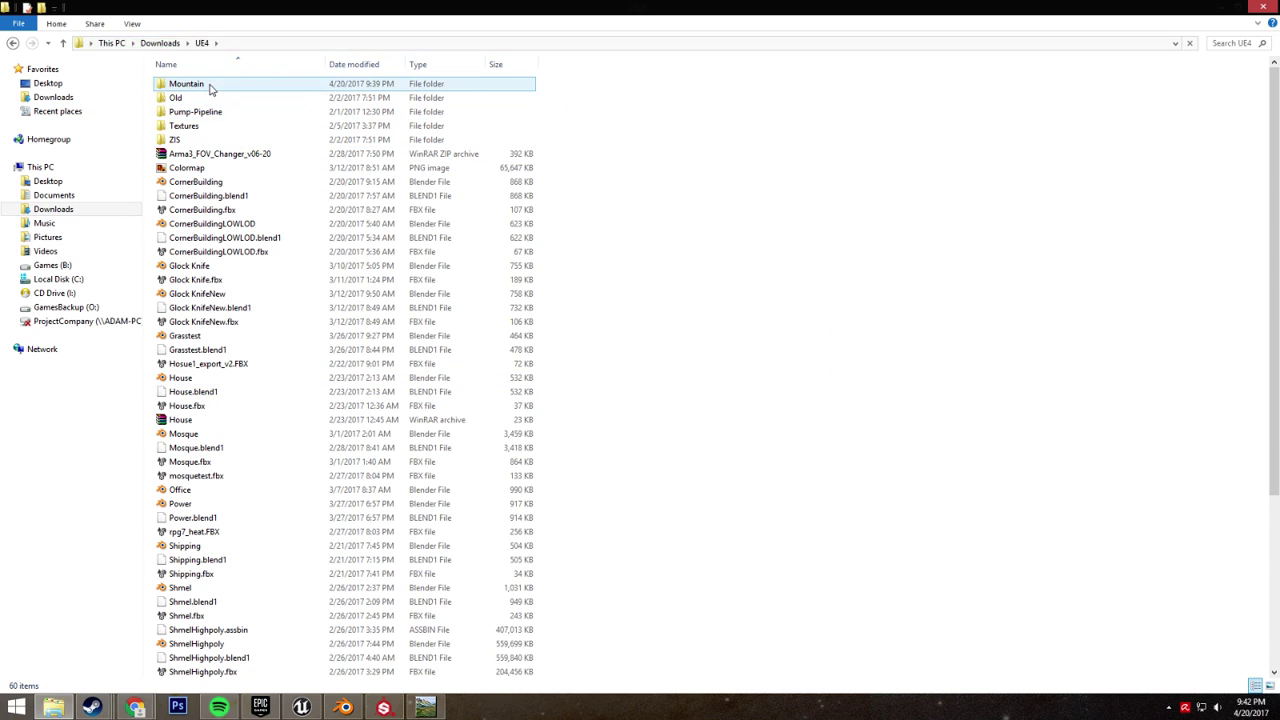
{"action": "double_click", "coordinate": [208, 86]}
{"action": "left_click", "coordinate": [204, 112]}
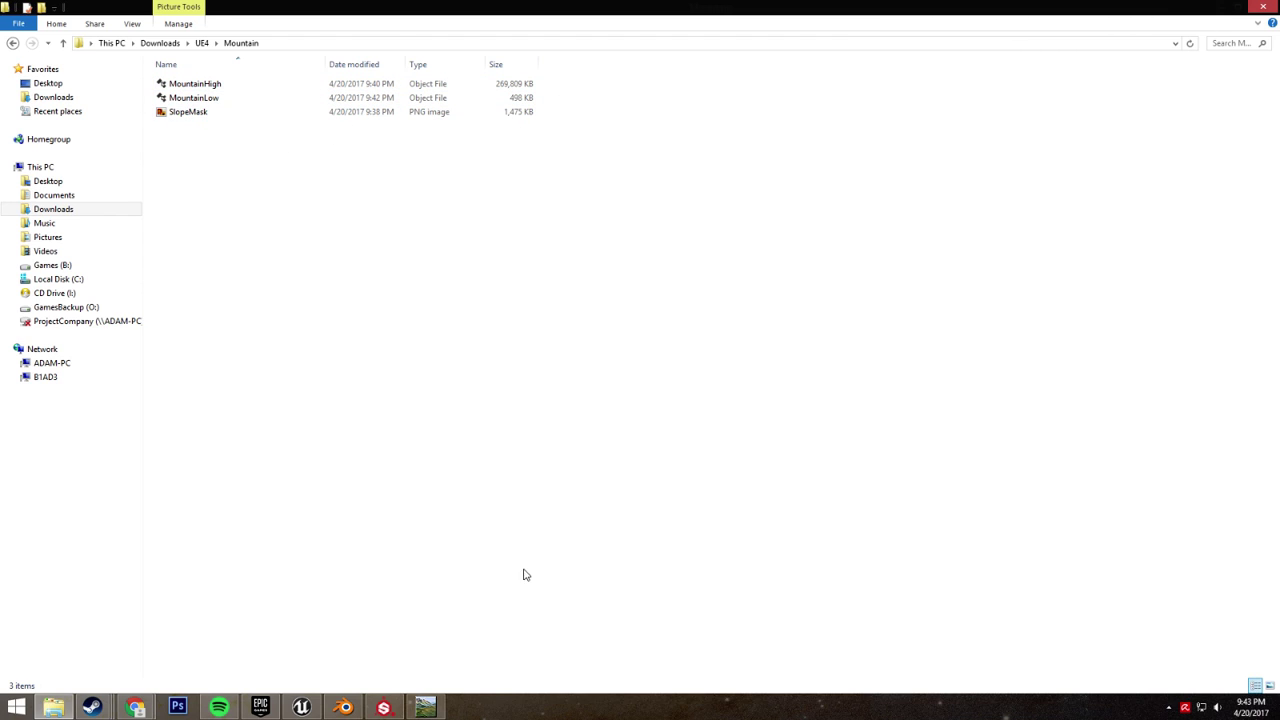
{"action": "left_click", "coordinate": [427, 706]}
{"action": "middle_click_drag", "start_coordinate": [424, 530], "coordinate": [589, 520]}
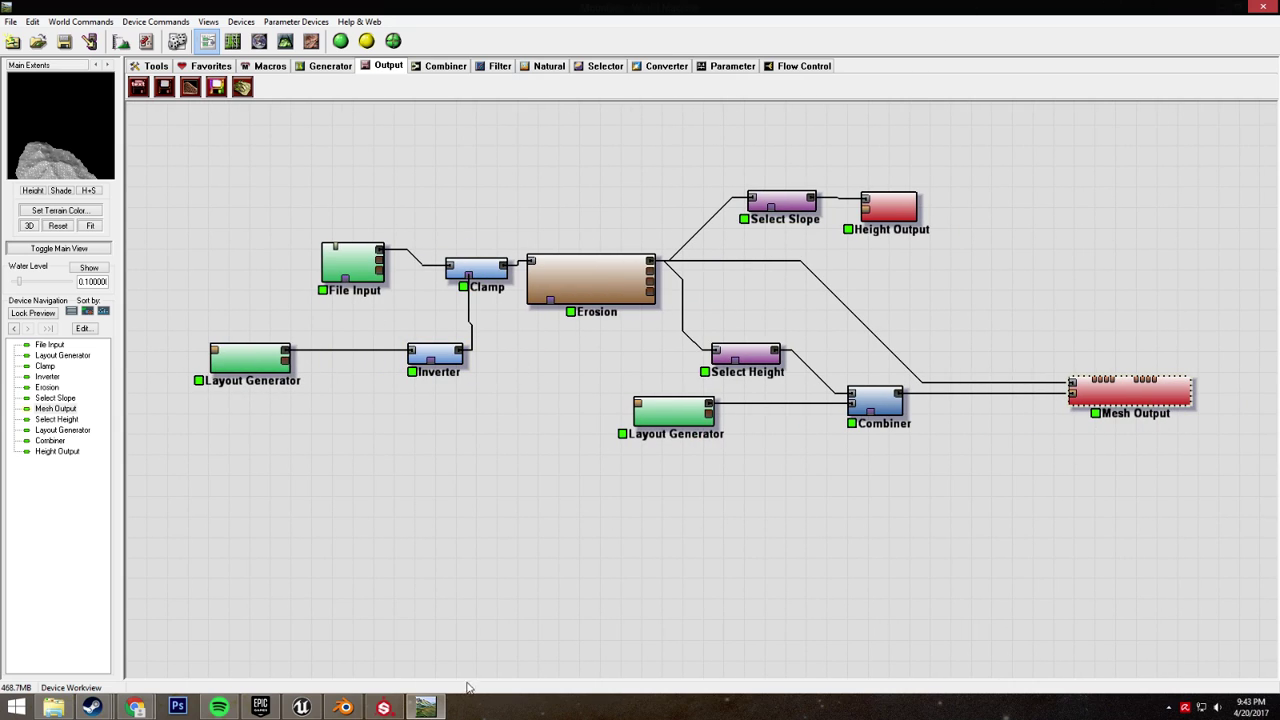
- Switch to Blender, select the imported mountain mesh and set its origin to its geometry
{"action": "left_click", "coordinate": [343, 706]}
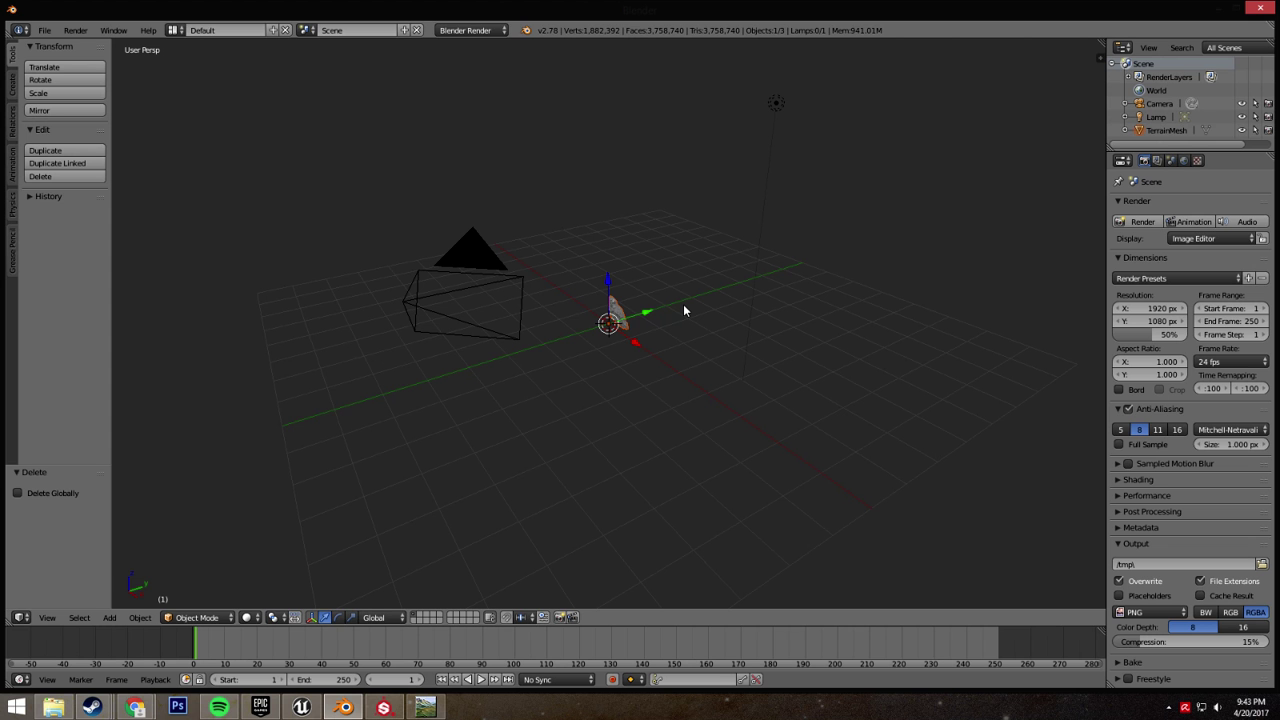
{"action": "middle_click_drag", "start_coordinate": [640, 350], "coordinate": [600, 332]}
{"action": "scroll", "coordinate": [626, 340], "scroll_direction": "up", "scroll_amount": 10}
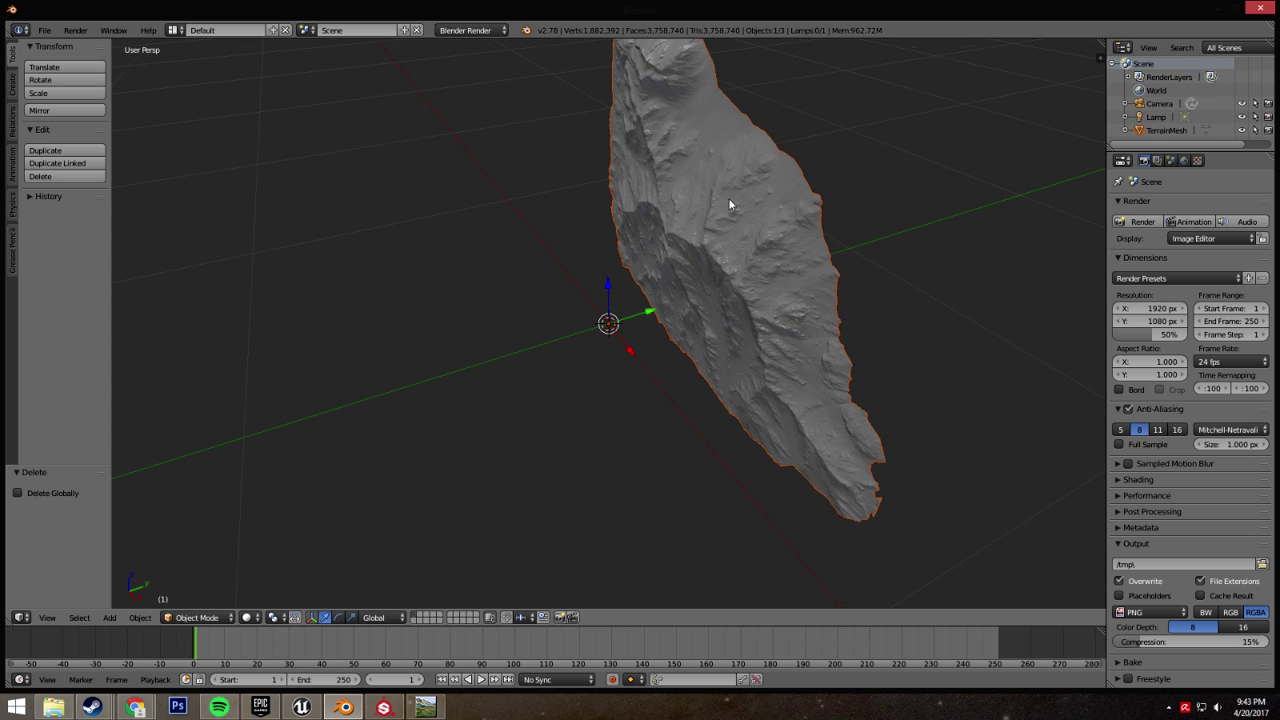
{"action": "right_click", "coordinate": [655, 302]}
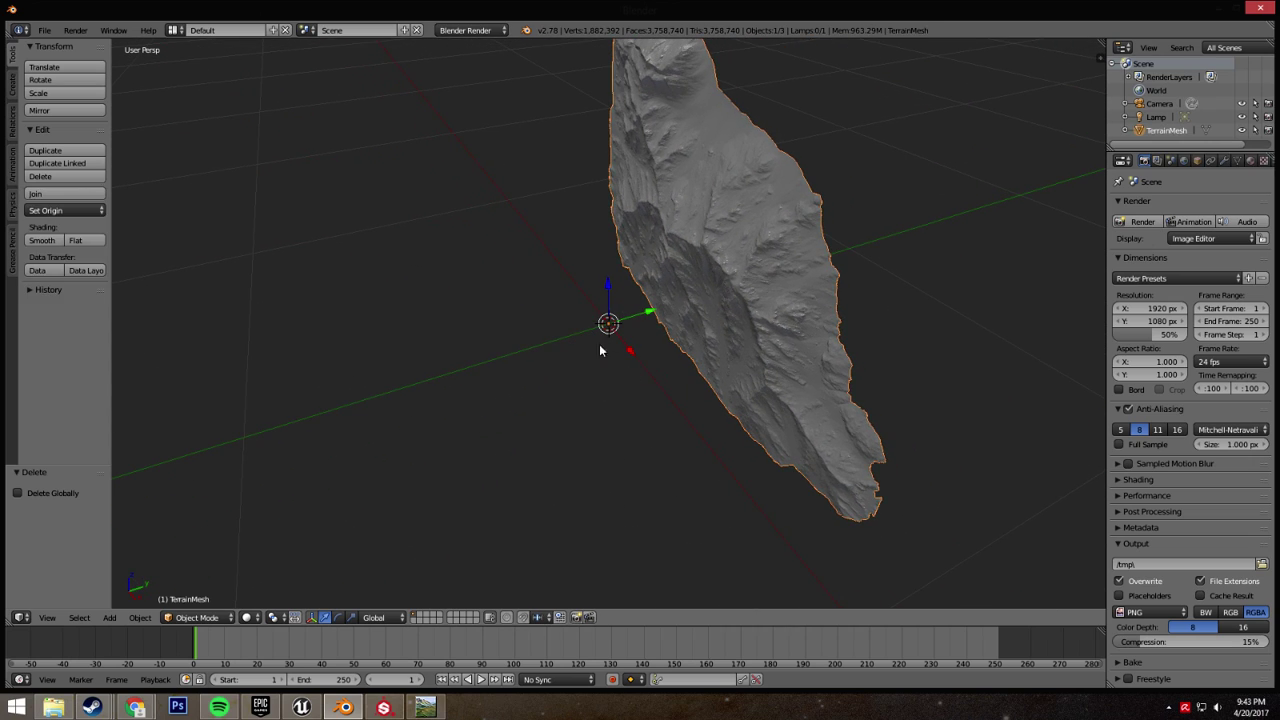
{"action": "middle_click_drag", "start_coordinate": [506, 480], "coordinate": [681, 252]}
{"action": "middle_click_drag", "start_coordinate": [713, 429], "coordinate": [677, 422]}
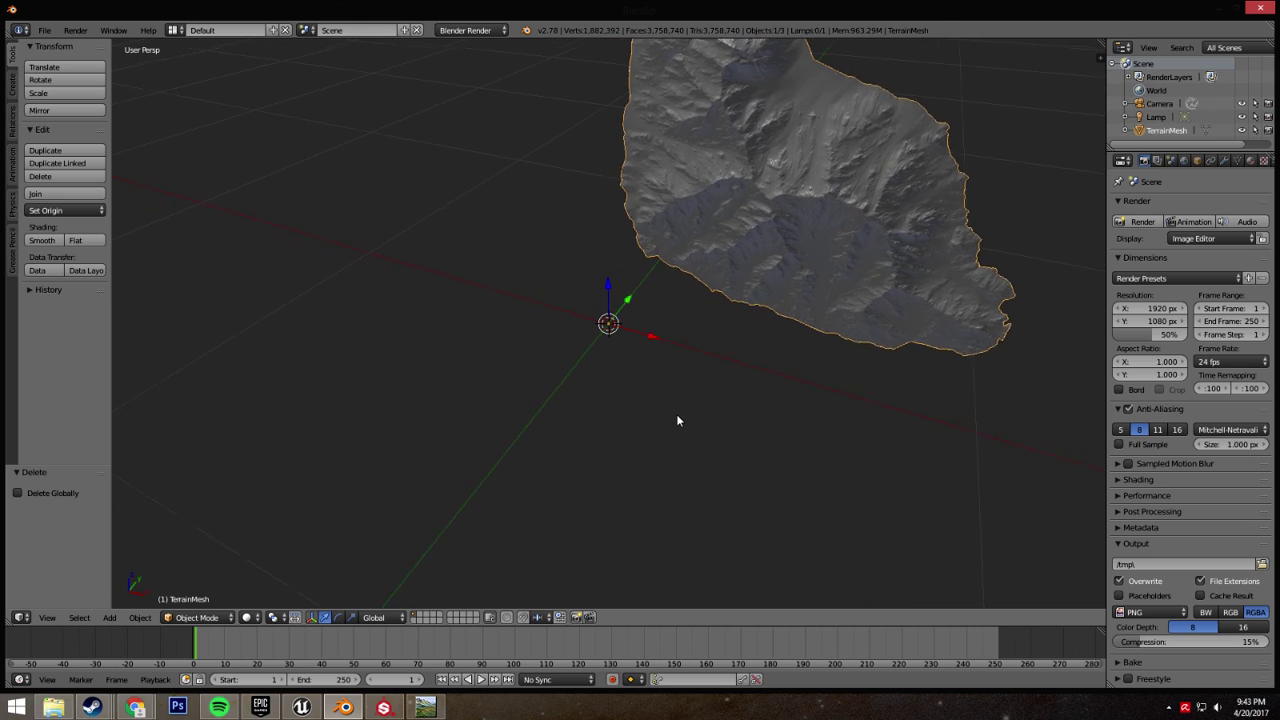
{"action": "left_click", "coordinate": [63, 210]}
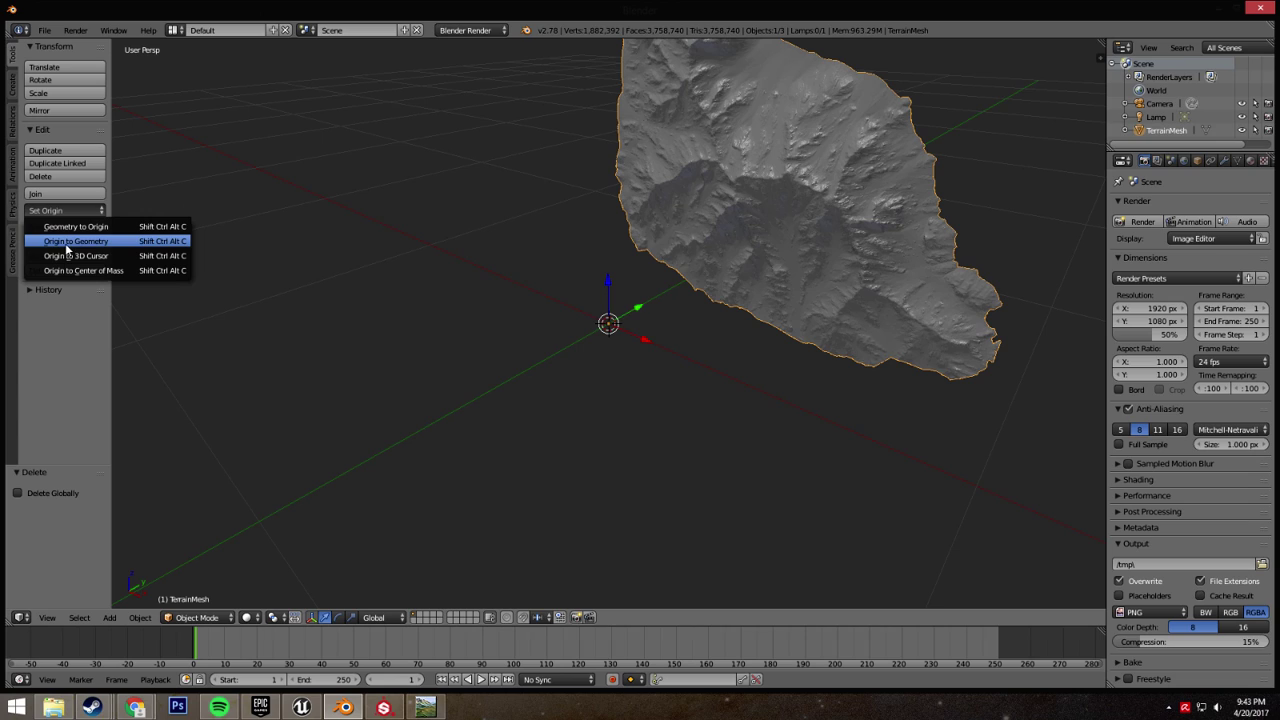
{"action": "left_click", "coordinate": [87, 238]}
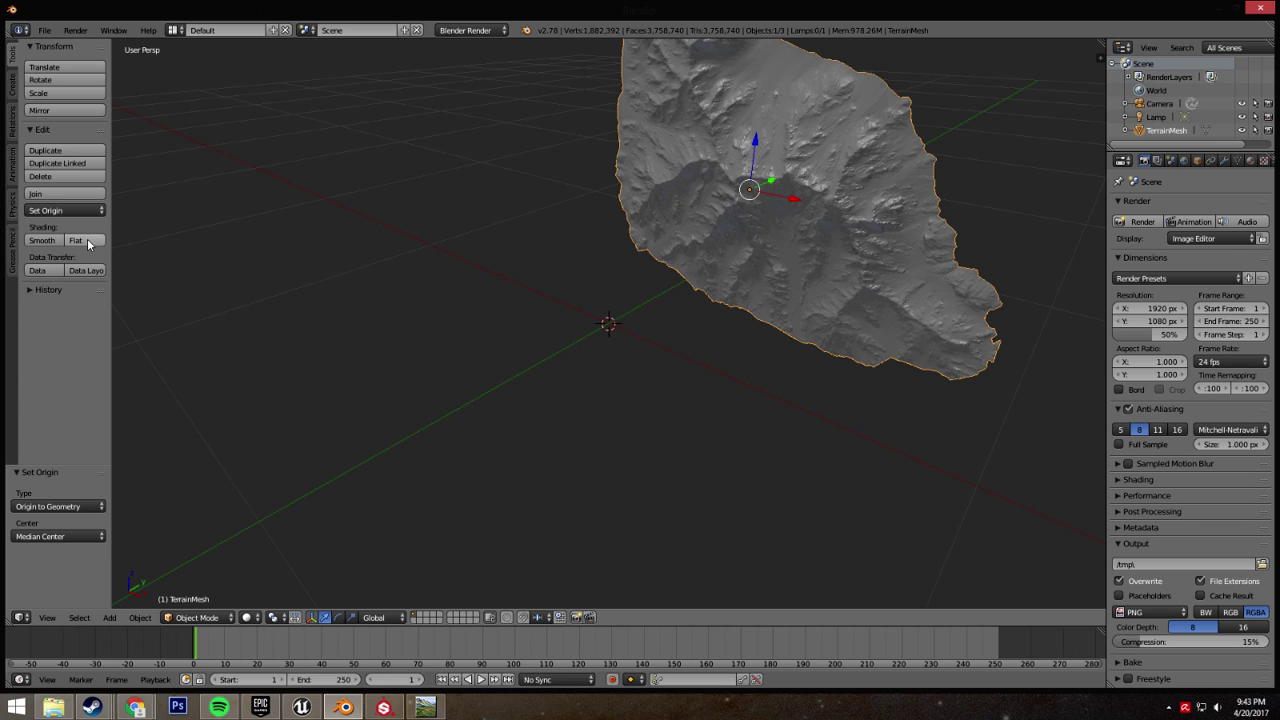
- Rotate the mountain mesh -90° about the global X axis so it lies flat
{"action": "key", "text": "KP_8"}
{"action": "key", "text": "KP_8"}
{"action": "key", "text": "r"}
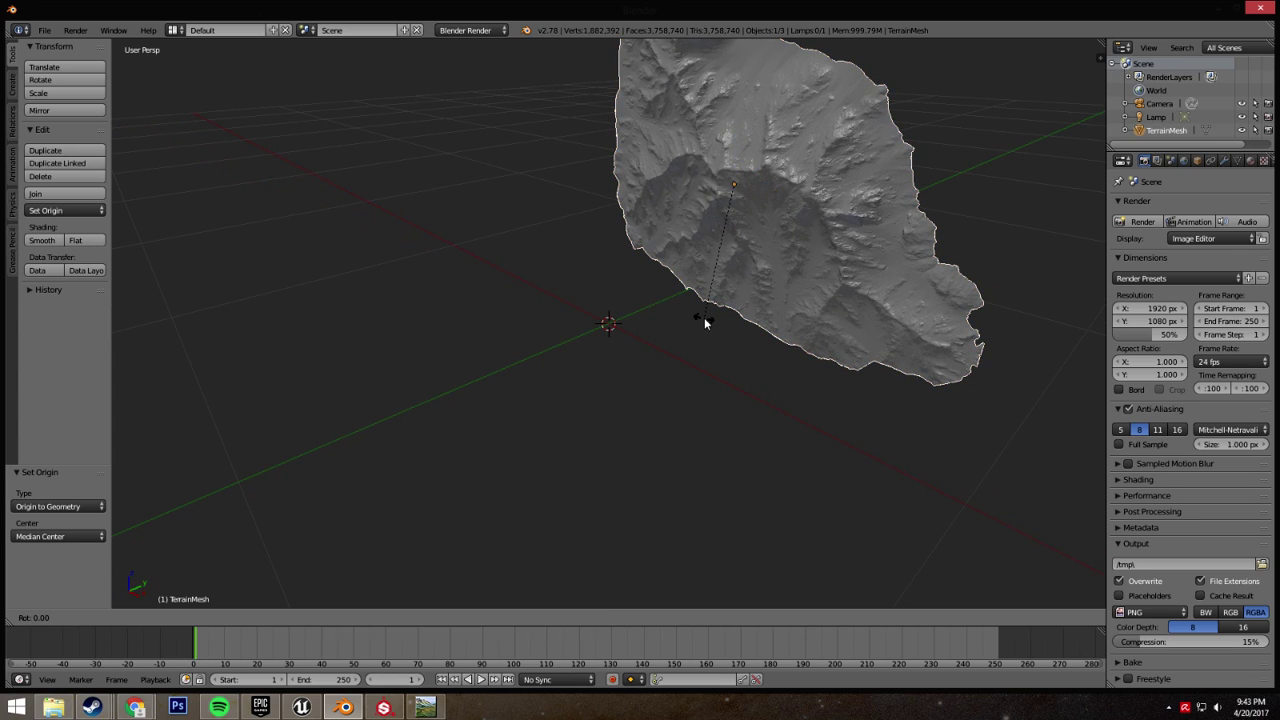
{"action": "key", "text": "x"}
{"action": "key", "text": "ctrl"}
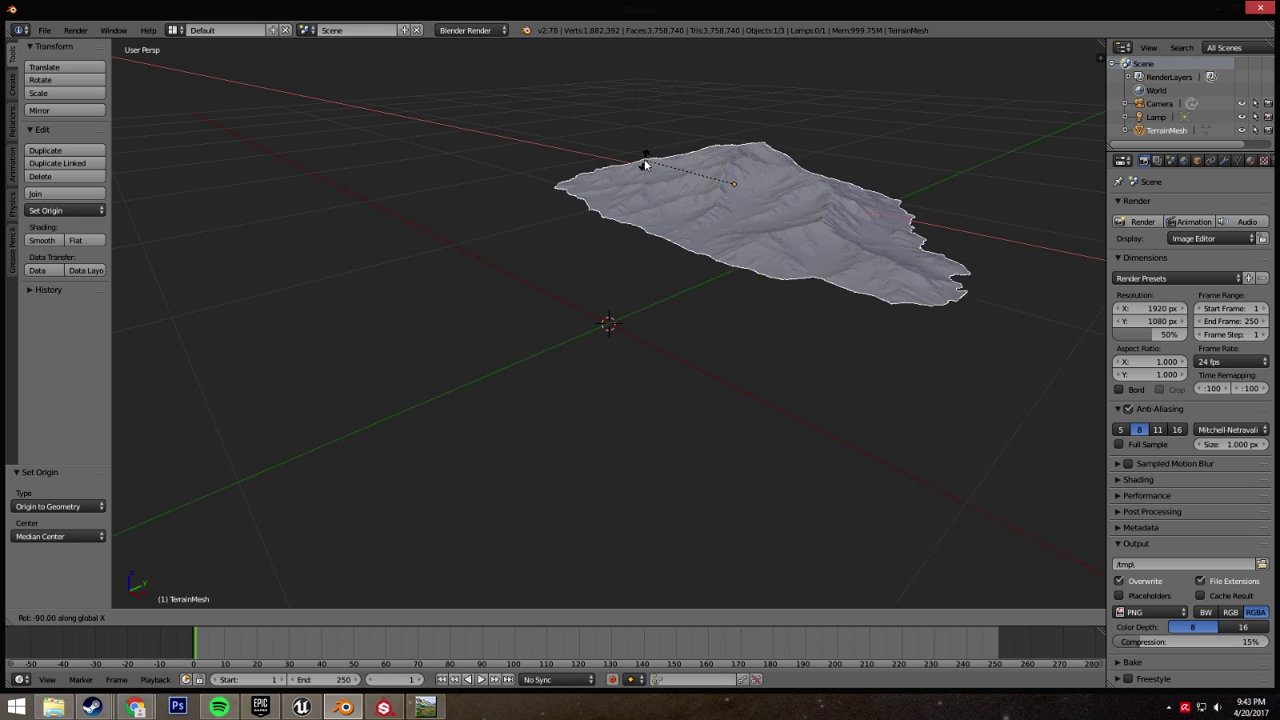
{"action": "left_click", "coordinate": [644, 164]}
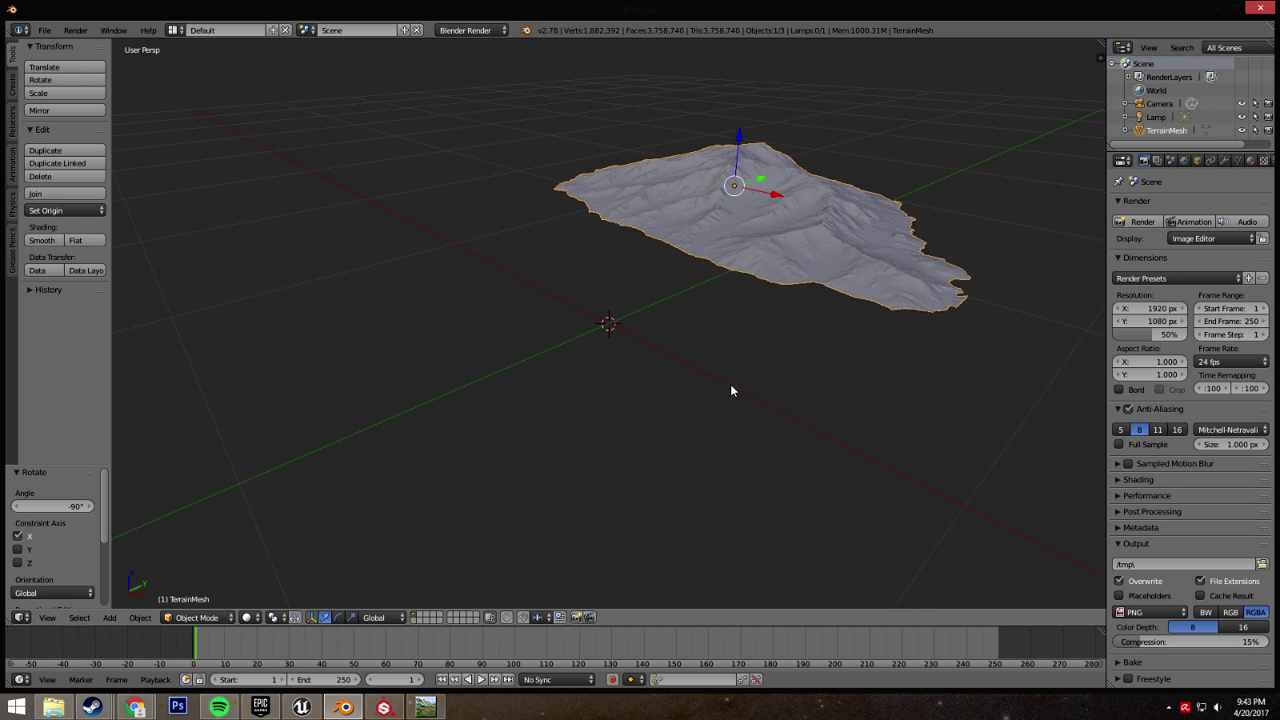
- Snap the mountain mesh to the 3D cursor at the scene's centre
{"action": "middle_click_drag", "start_coordinate": [731, 389], "coordinate": [506, 295]}
{"action": "key", "text": "shift+s"}
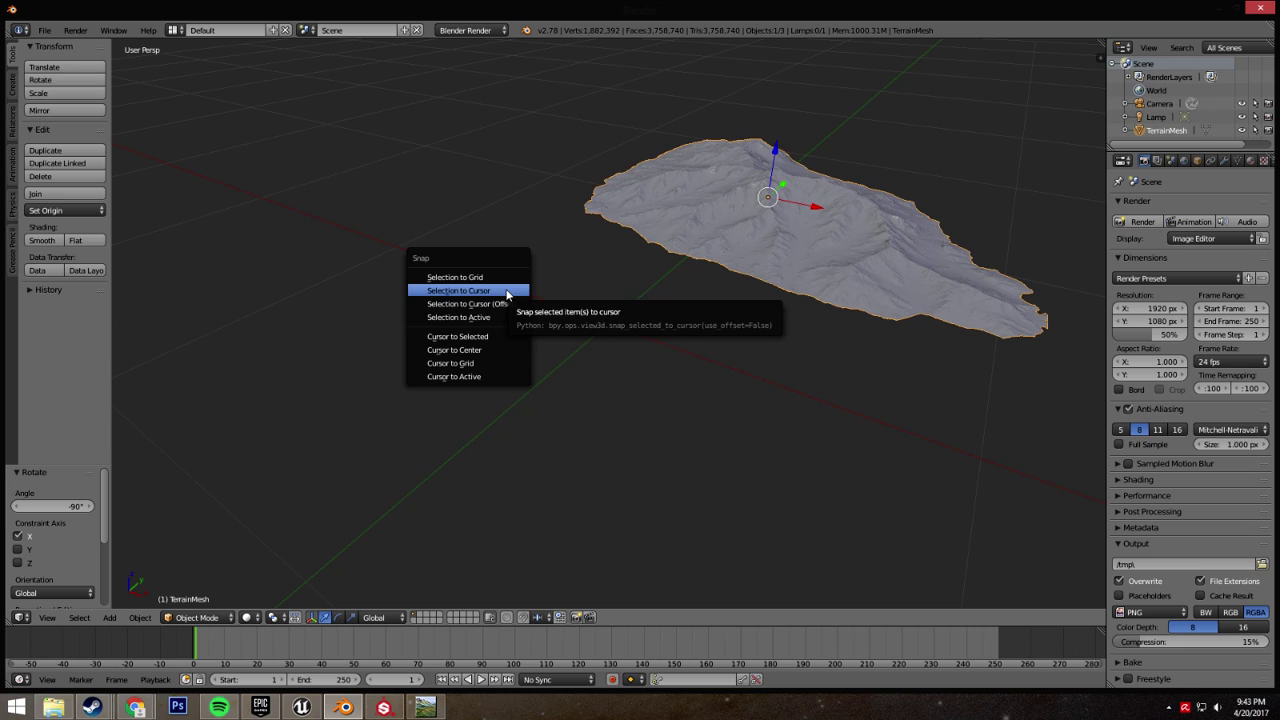
{"action": "left_click", "coordinate": [484, 293]}
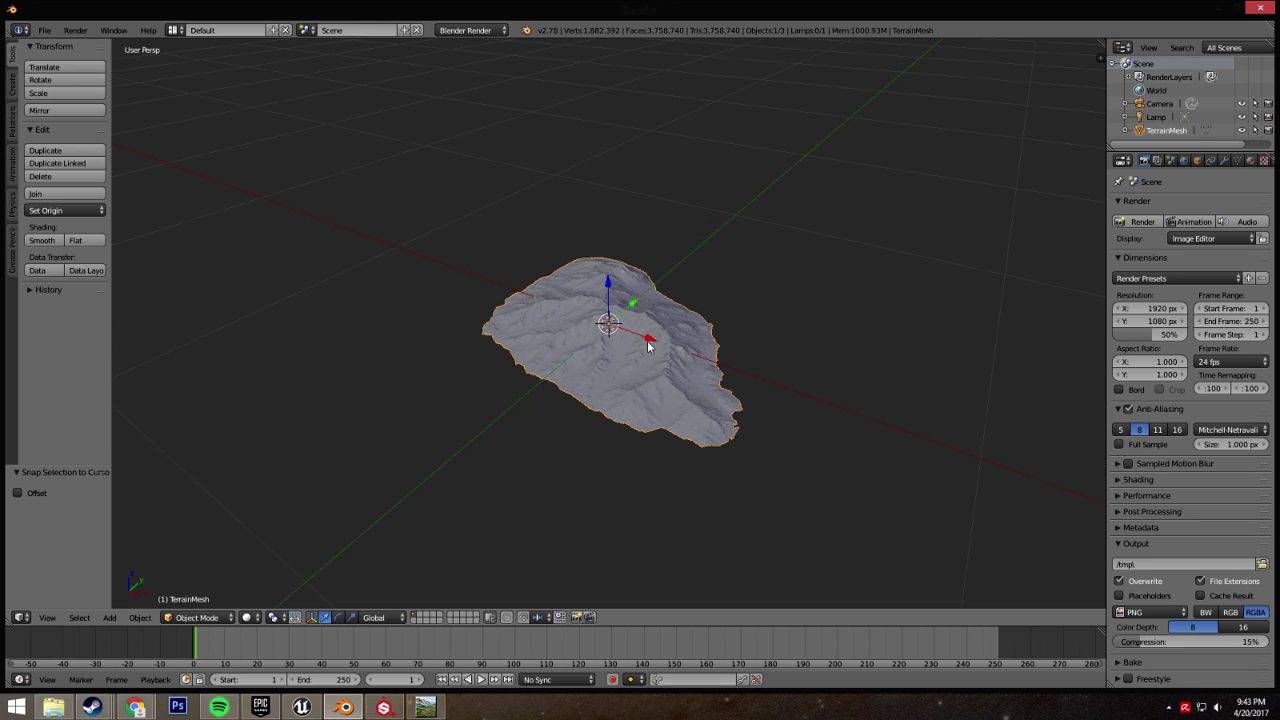
- Scale the mountain mesh uniformly by a factor of 100
{"action": "middle_click_drag", "start_coordinate": [691, 343], "coordinate": [528, 326]}
{"action": "scroll", "coordinate": [574, 376], "scroll_direction": "up", "scroll_amount": 8}
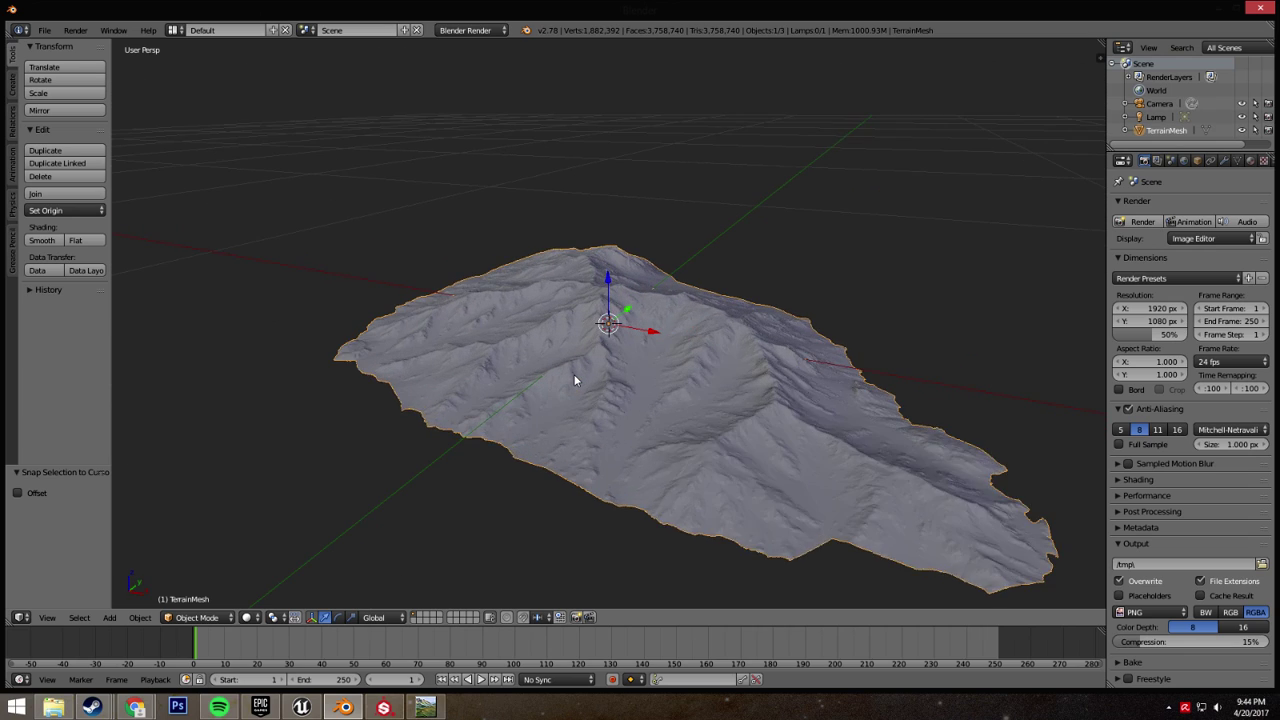
{"action": "scroll", "coordinate": [575, 380], "scroll_direction": "down", "scroll_amount": 5}
{"action": "middle_click_drag", "start_coordinate": [571, 384], "coordinate": [559, 437]}
{"action": "type", "text": "s"}
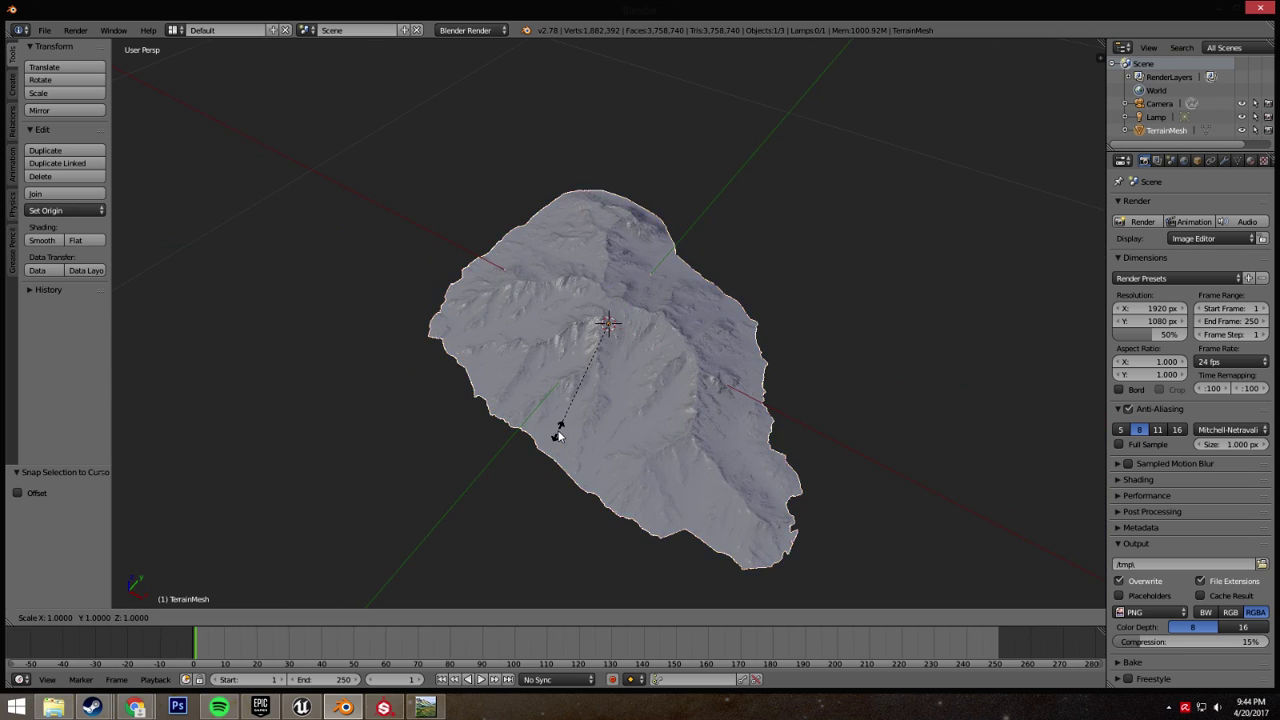
{"action": "type", "text": "100"}
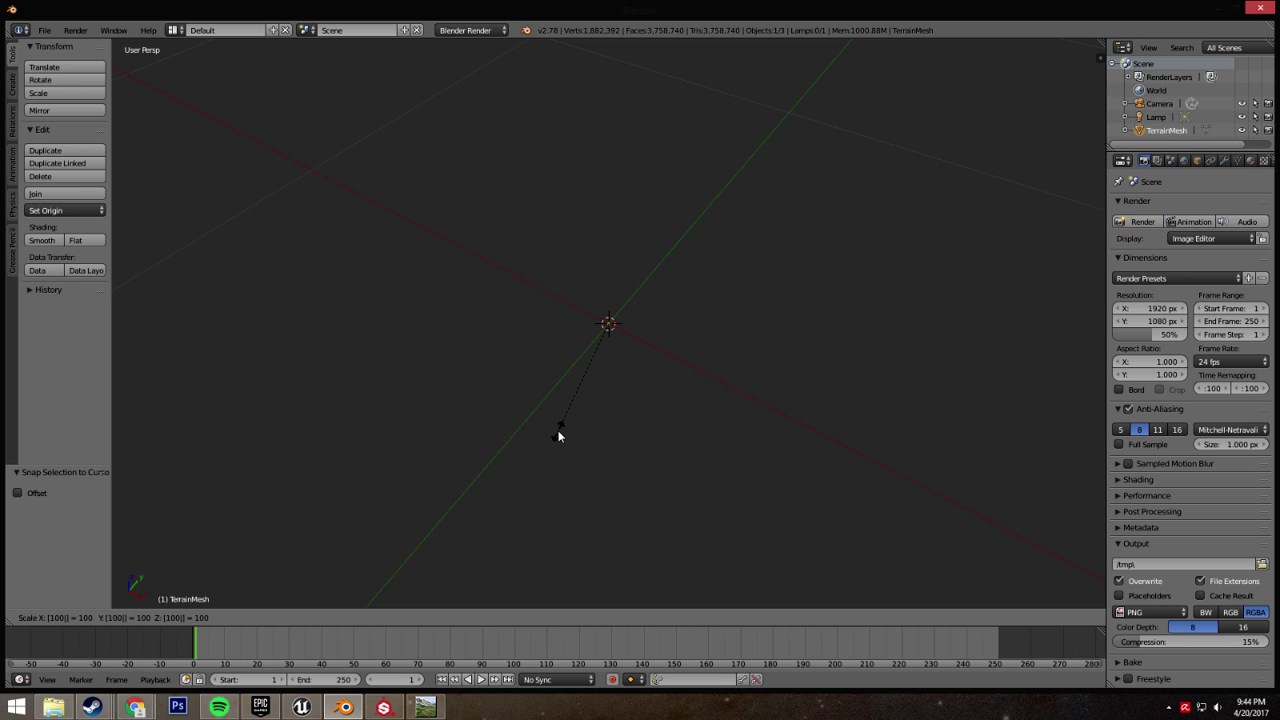
{"action": "key", "text": "Return"}
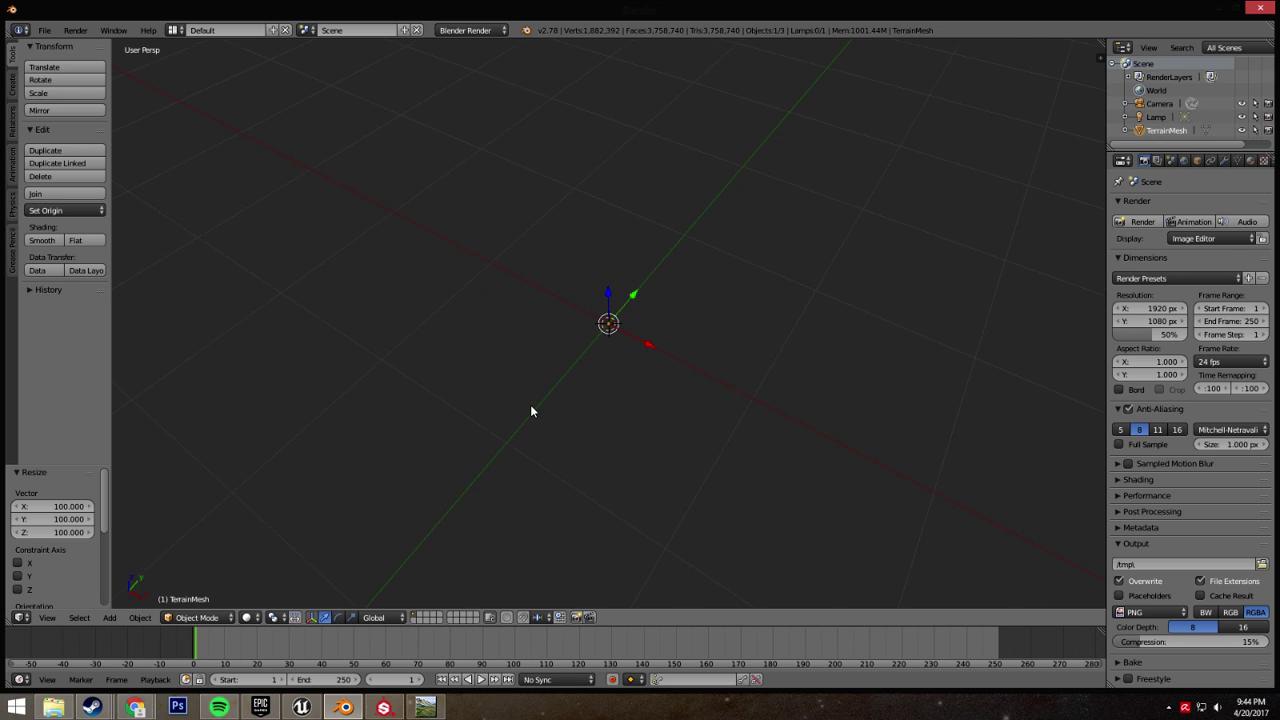
- Apply smooth shading to the enlarged mountain mesh and inspect its surface up close
{"action": "scroll", "coordinate": [531, 408], "scroll_direction": "down", "scroll_amount": 5}
{"action": "middle_click_drag", "start_coordinate": [558, 509], "coordinate": [511, 414]}
{"action": "scroll", "coordinate": [601, 460], "scroll_direction": "down", "scroll_amount": 5}
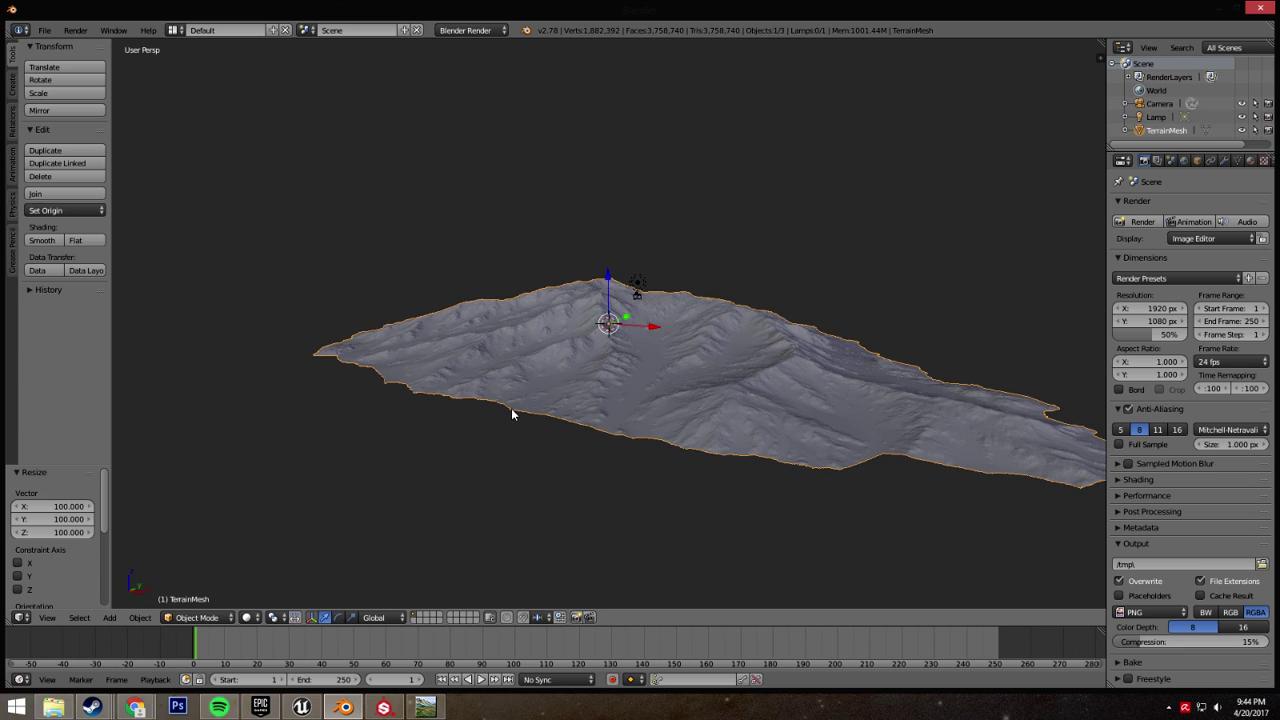
{"action": "left_click", "coordinate": [41, 240]}
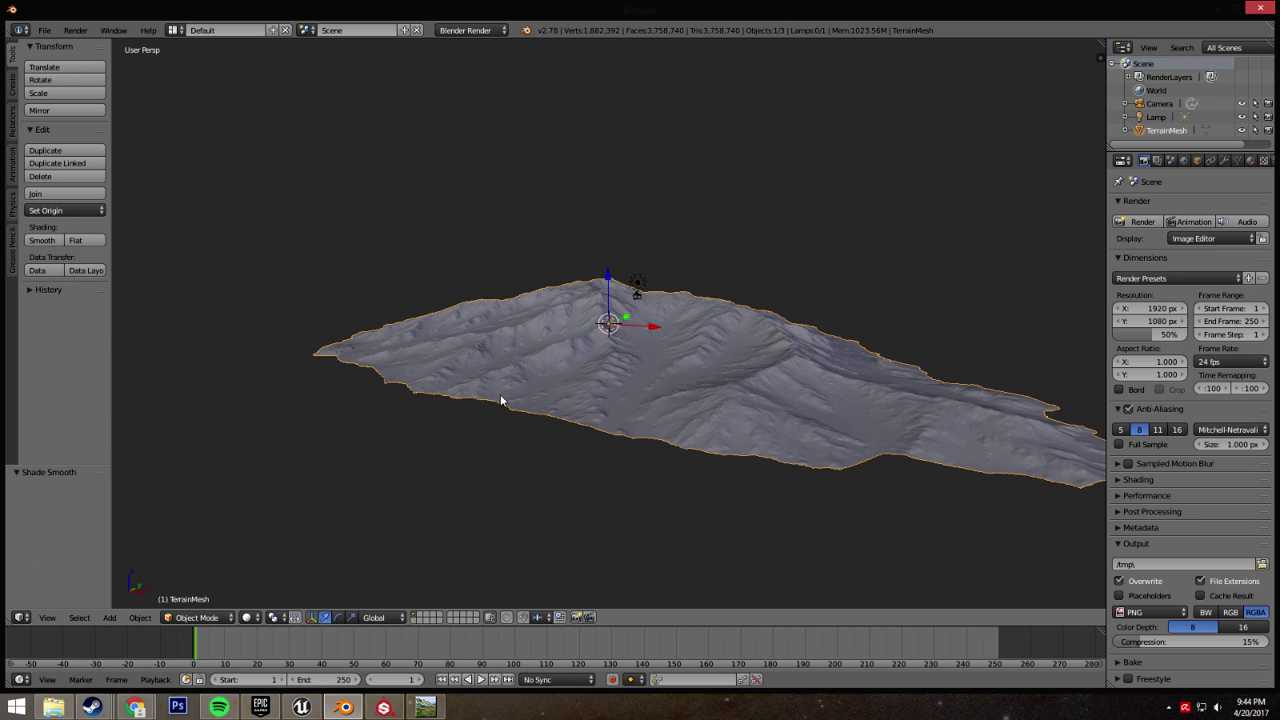
{"action": "middle_click_drag", "start_coordinate": [500, 394], "coordinate": [554, 396]}
{"action": "scroll", "coordinate": [568, 388], "scroll_direction": "up", "scroll_amount": 6}
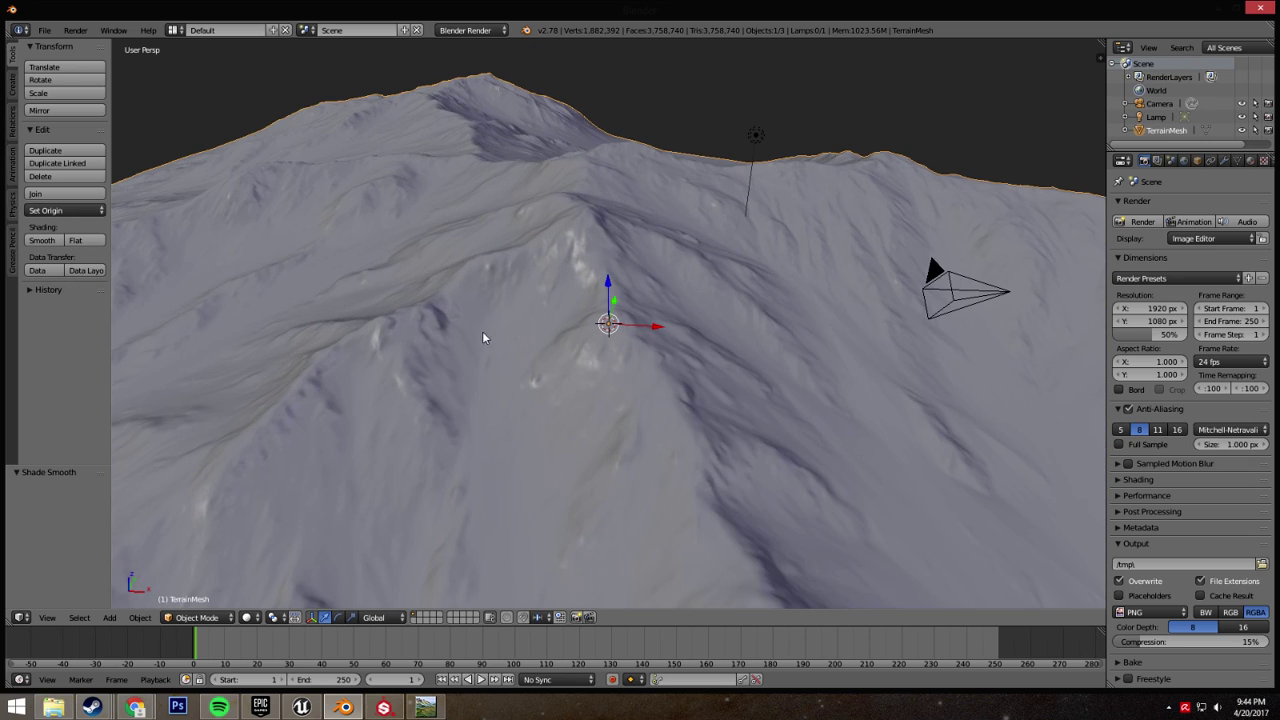
- Save the scene as MountainHigh.blend in the Downloads\UE4\Mountain folder
{"action": "left_click", "coordinate": [45, 30]}
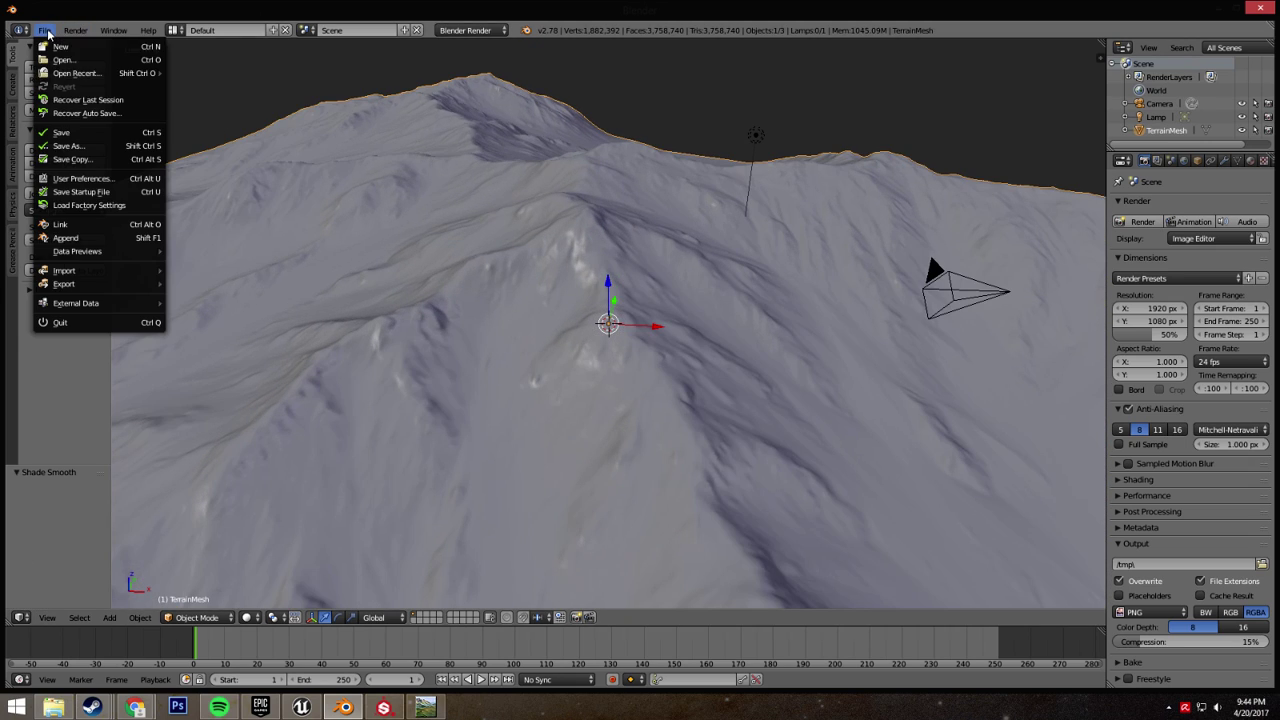
{"action": "left_click", "coordinate": [74, 146]}
{"action": "left_click", "coordinate": [229, 80]}
{"action": "type", "text": "Mo"}
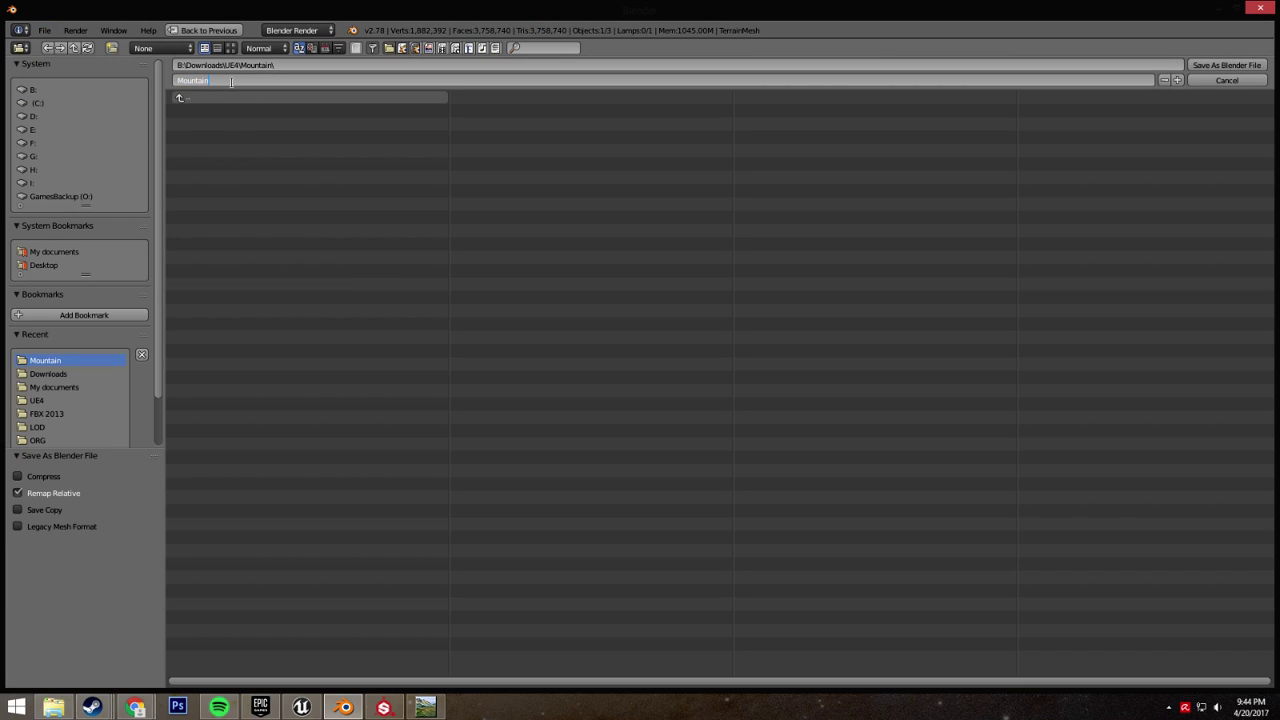
{"action": "type", "text": "untainHigh"}
{"action": "key", "text": "Return"}
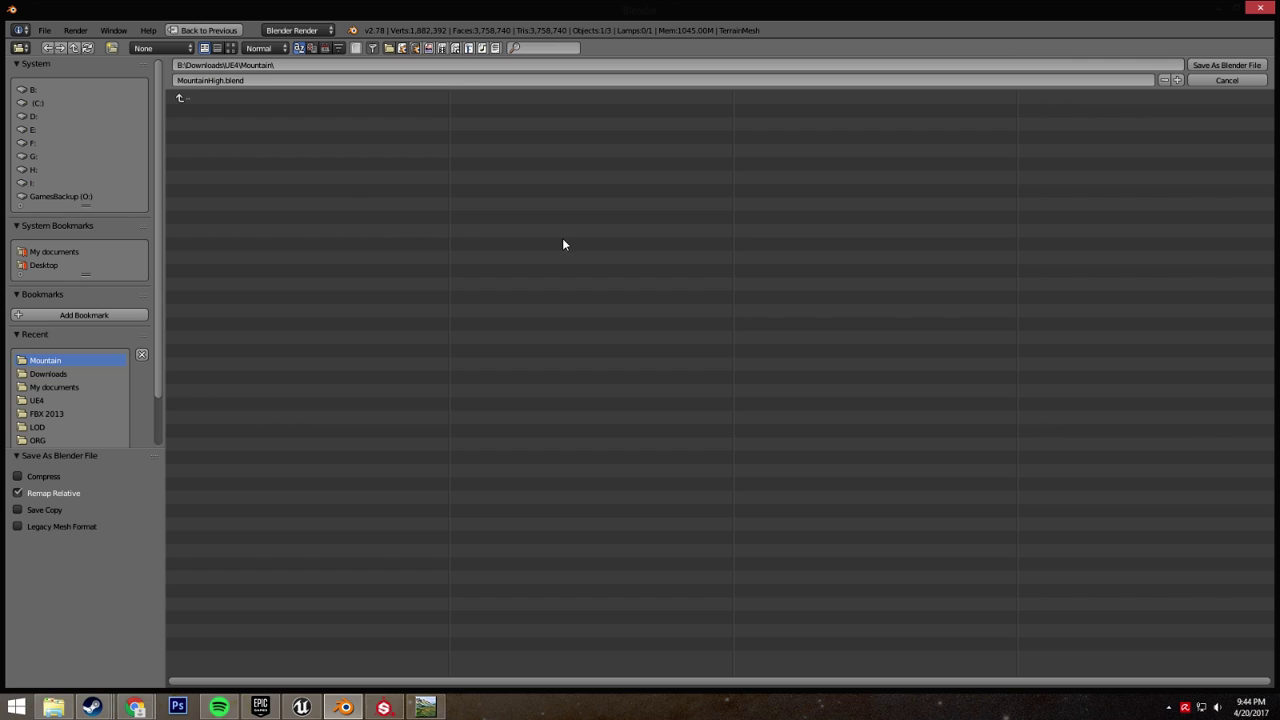
{"action": "left_click", "coordinate": [1210, 65]}
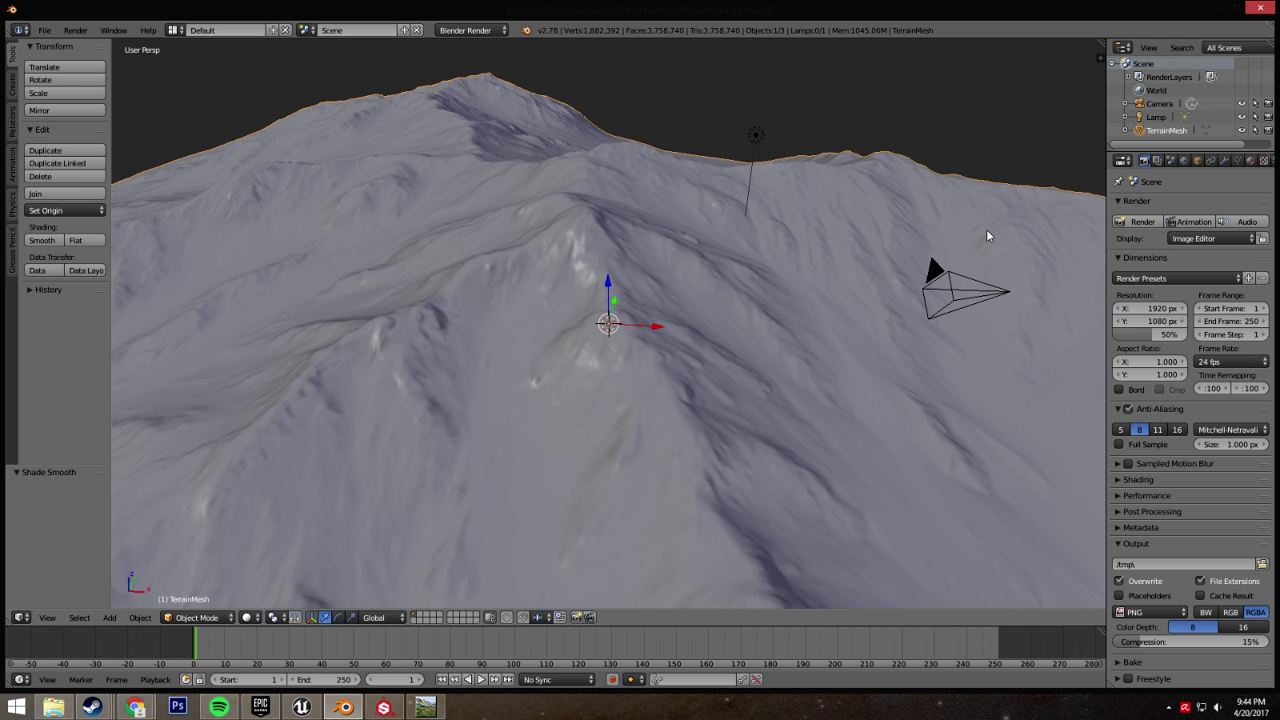
- Export the mountain as MountainHigh.fbx to the same folder with geometry smoothing set to Face
{"action": "middle_click_drag", "start_coordinate": [671, 297], "coordinate": [731, 400]}
{"action": "scroll", "coordinate": [731, 399], "scroll_direction": "down", "scroll_amount": 5}
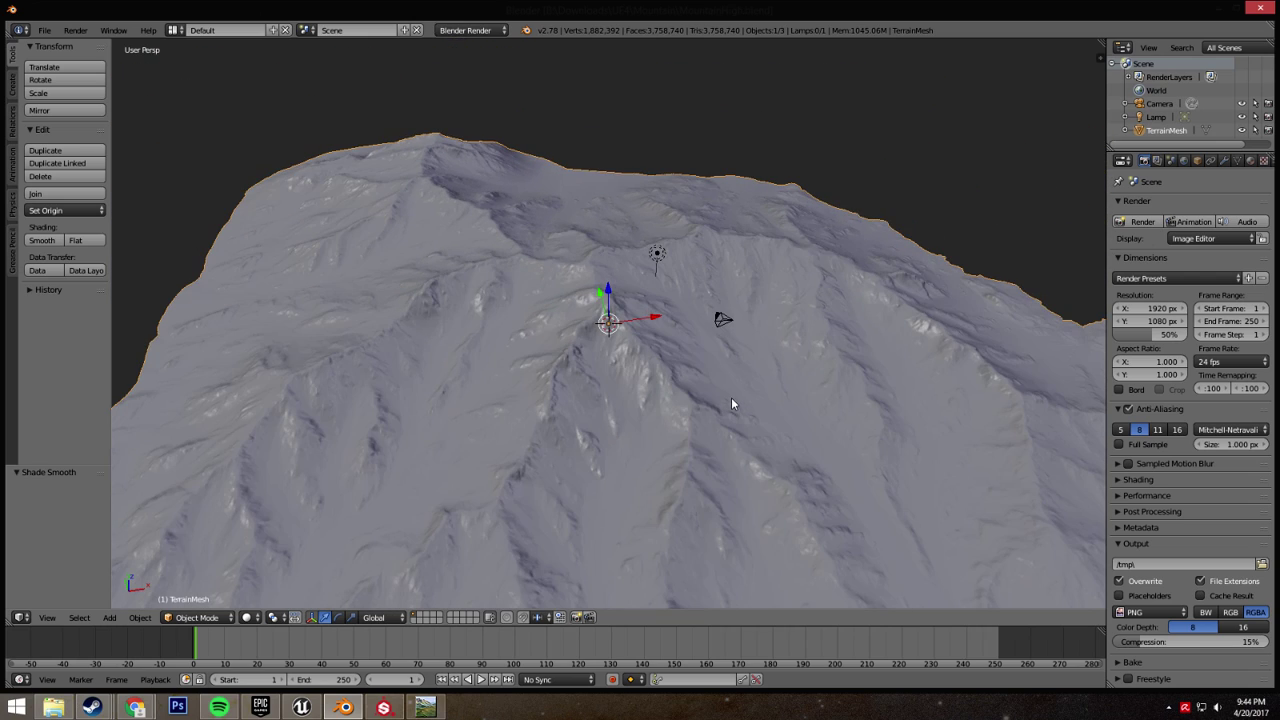
{"action": "left_click", "coordinate": [44, 30]}
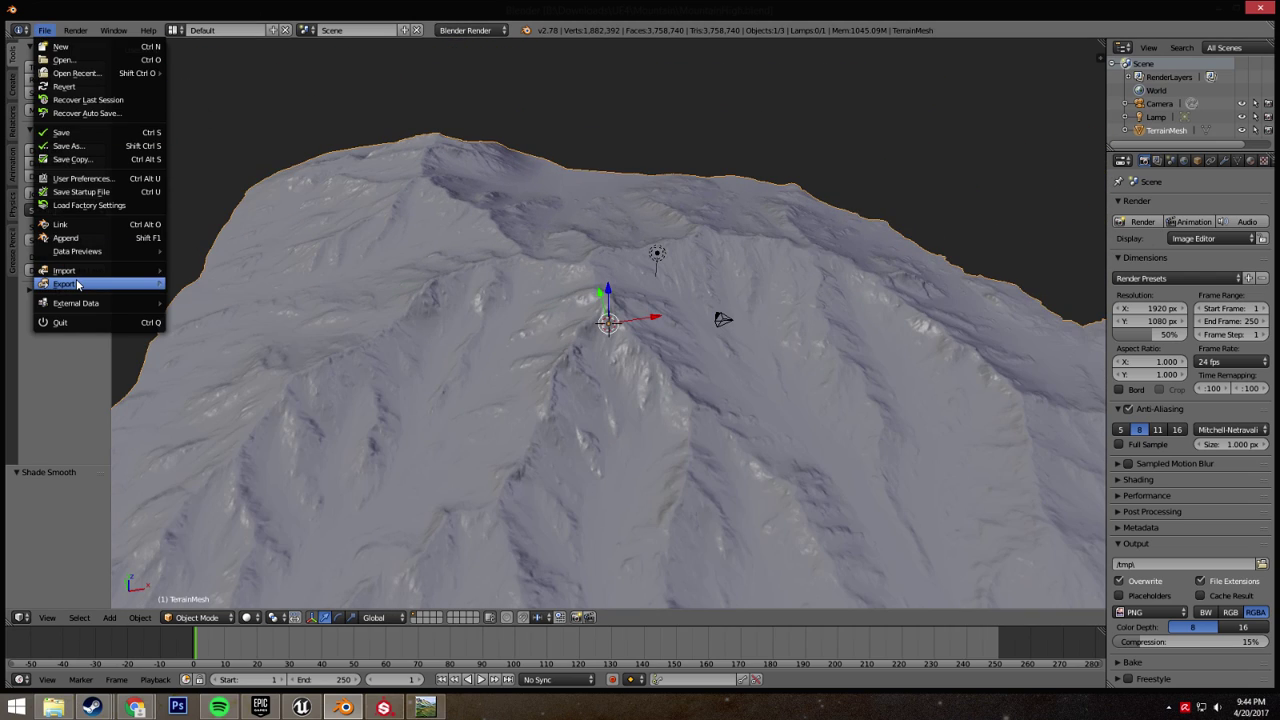
{"action": "mouse_move", "coordinate": [175, 288]}
{"action": "left_click", "coordinate": [228, 324]}
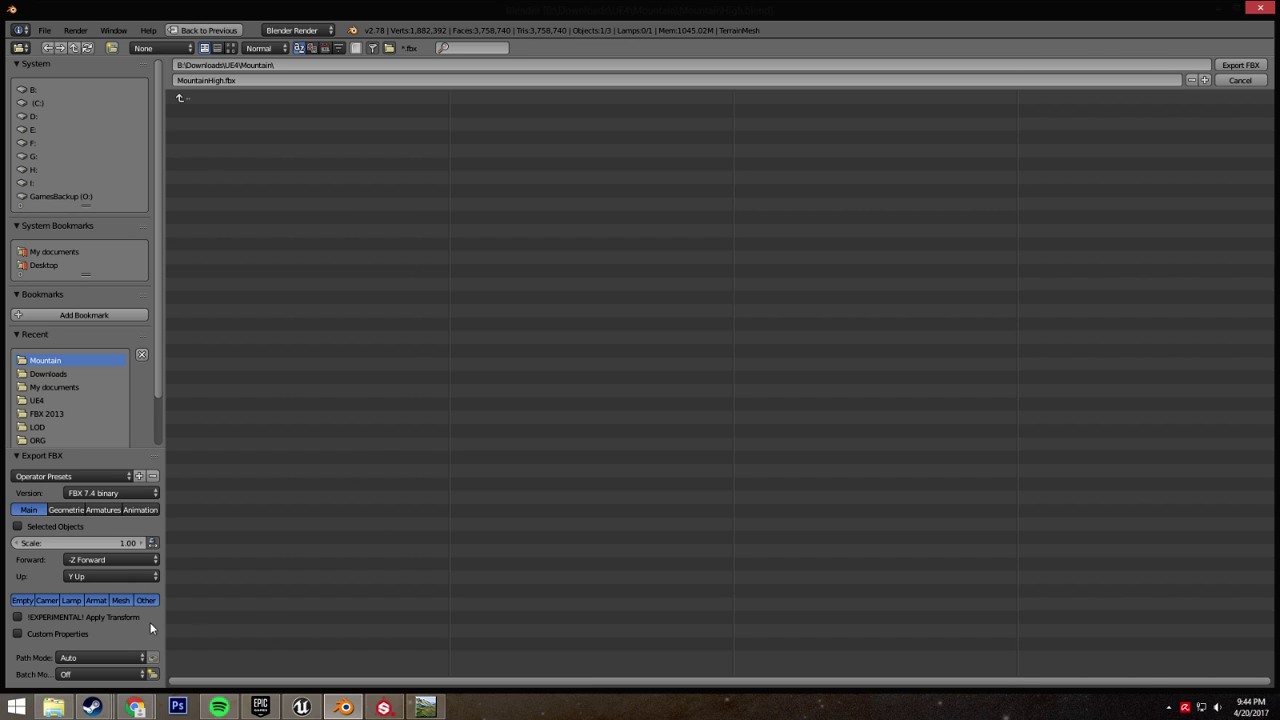
{"action": "left_click", "coordinate": [66, 509]}
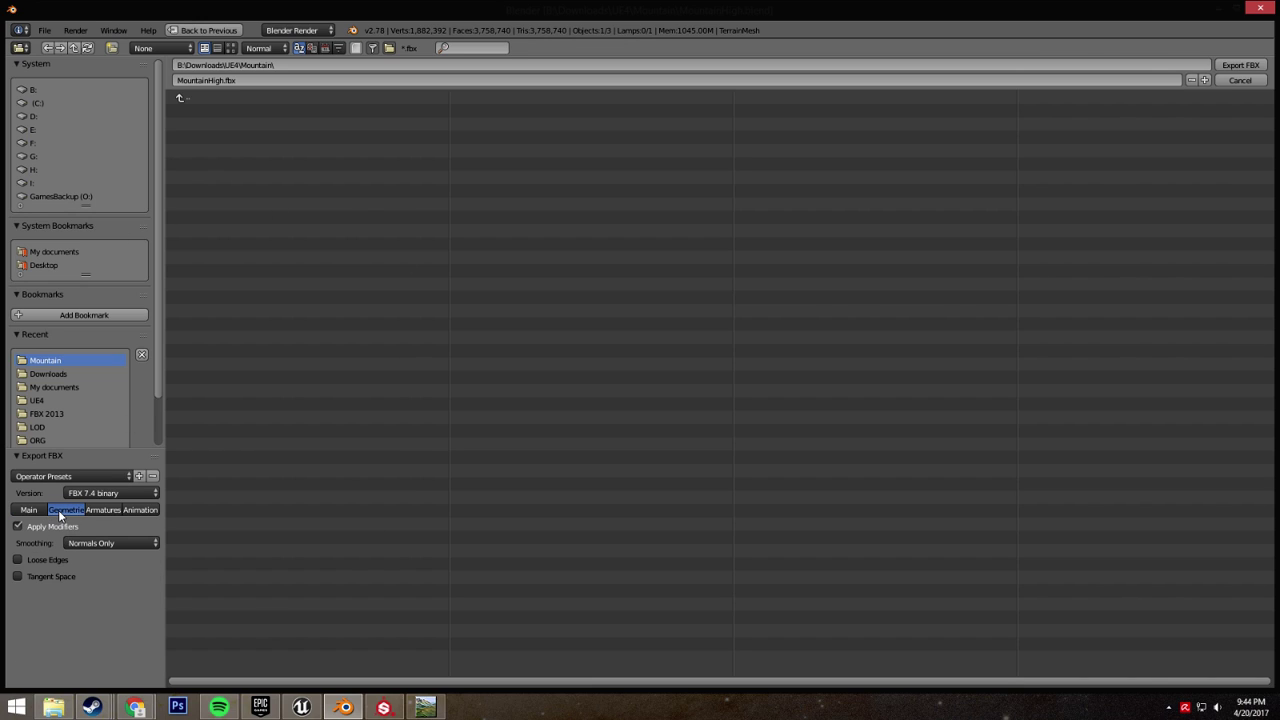
{"action": "left_click", "coordinate": [101, 543]}
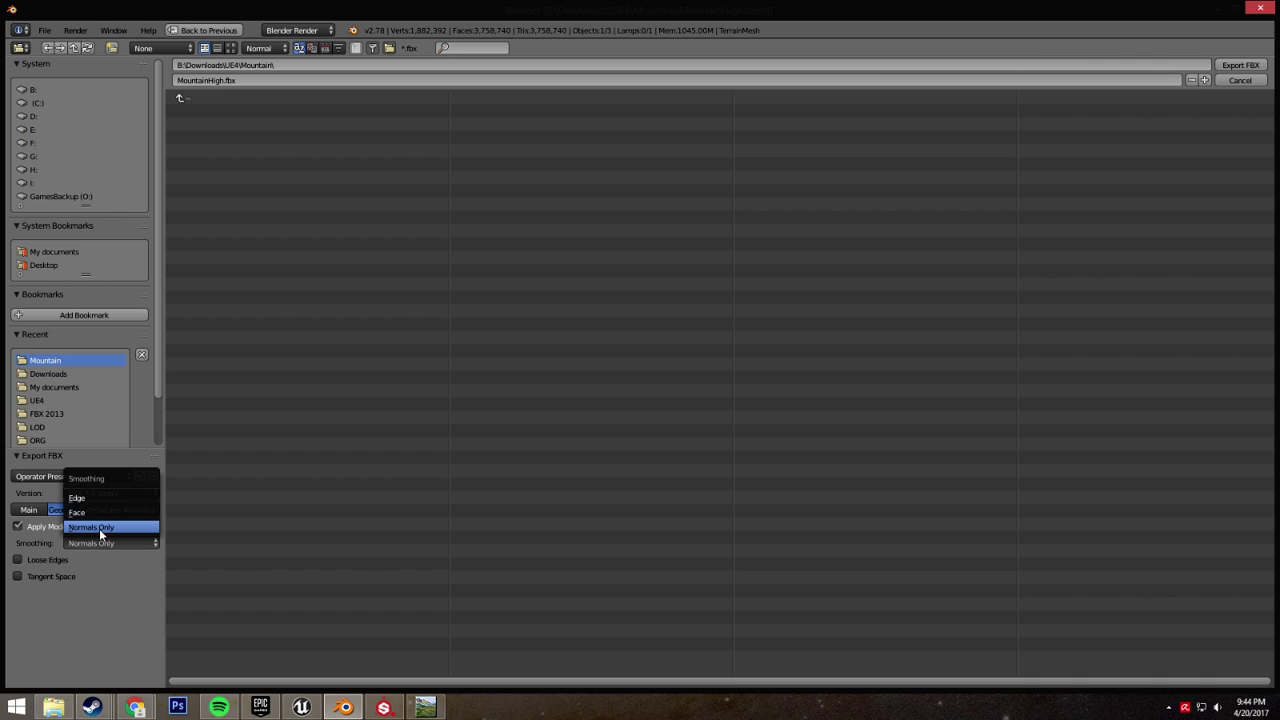
{"action": "left_click", "coordinate": [87, 512]}
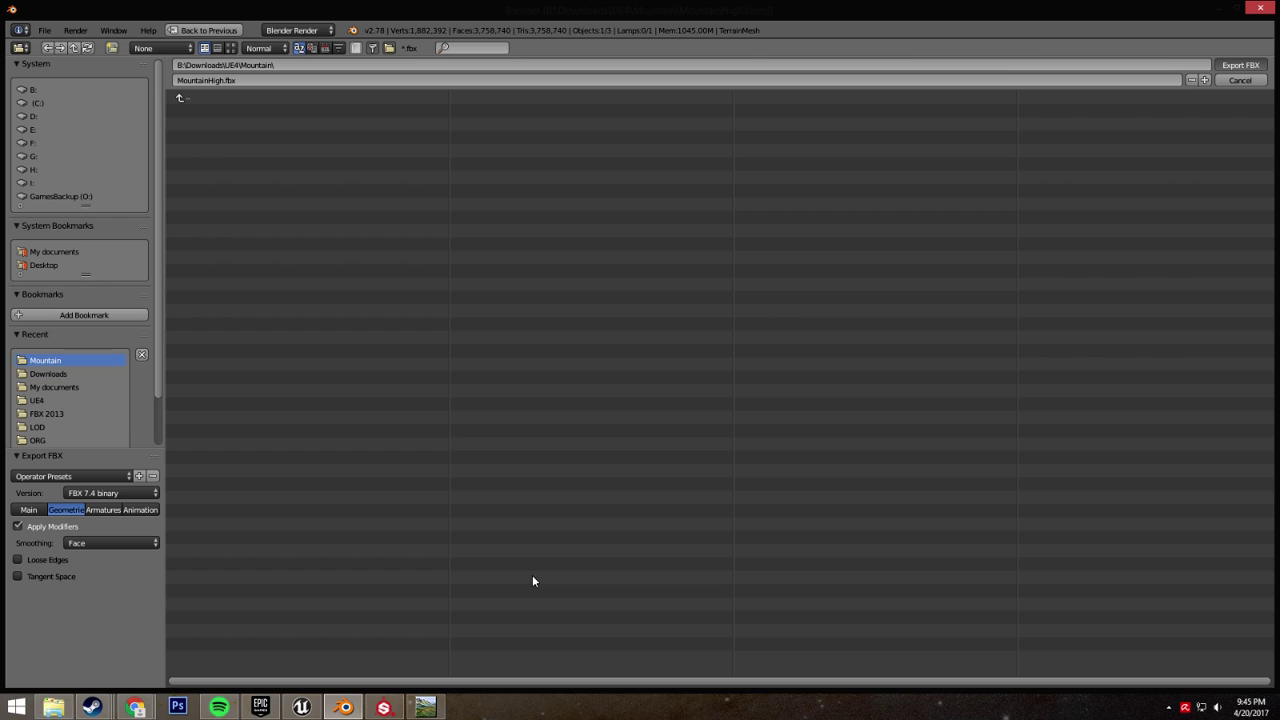
{"action": "mouse_move", "coordinate": [425, 707]}
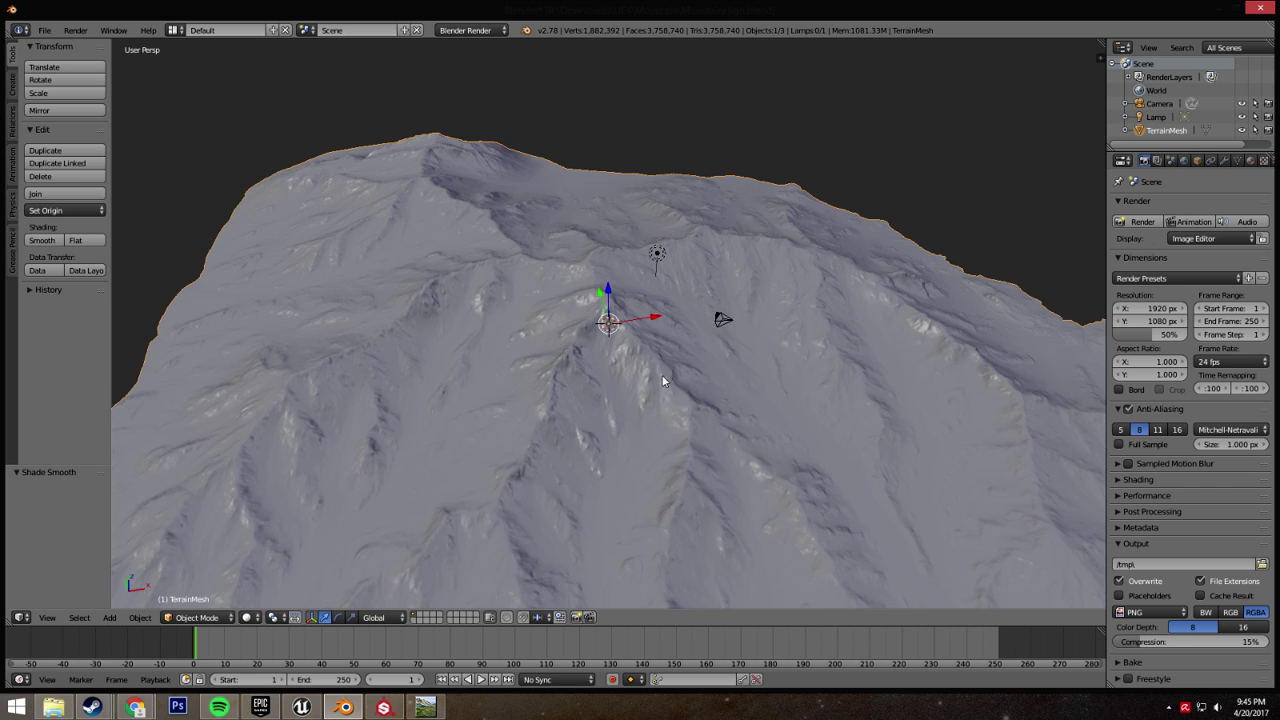
- Start a new scene from the start-up file and delete the default cube
{"action": "scroll", "coordinate": [648, 398], "scroll_direction": "down", "scroll_amount": 6}
{"action": "middle_click_drag", "start_coordinate": [648, 398], "coordinate": [470, 380]}
{"action": "left_click", "coordinate": [44, 30]}
{"action": "left_click", "coordinate": [44, 30]}
{"action": "left_click", "coordinate": [52, 50]}
{"action": "left_click", "coordinate": [58, 58]}
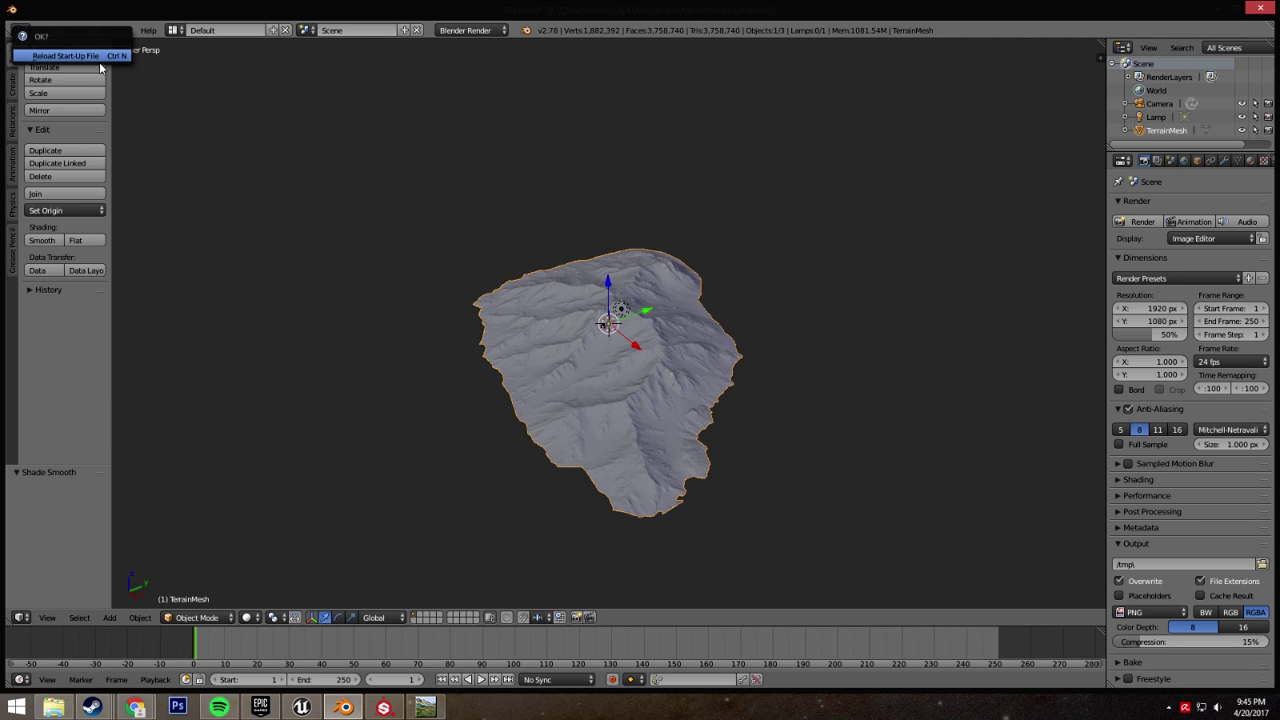
{"action": "middle_click_drag", "start_coordinate": [525, 372], "coordinate": [607, 366]}
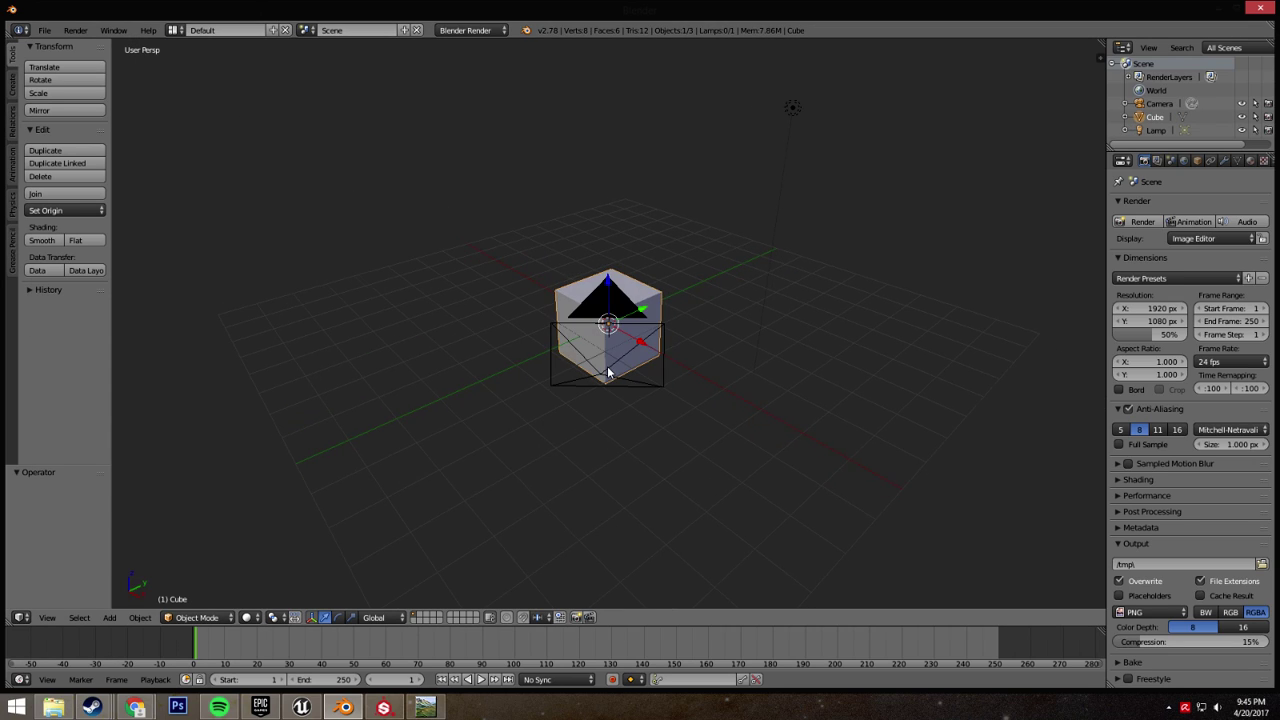
{"action": "key", "text": "x"}
{"action": "left_click", "coordinate": [603, 367]}
{"action": "middle_click_drag", "start_coordinate": [409, 369], "coordinate": [277, 240]}
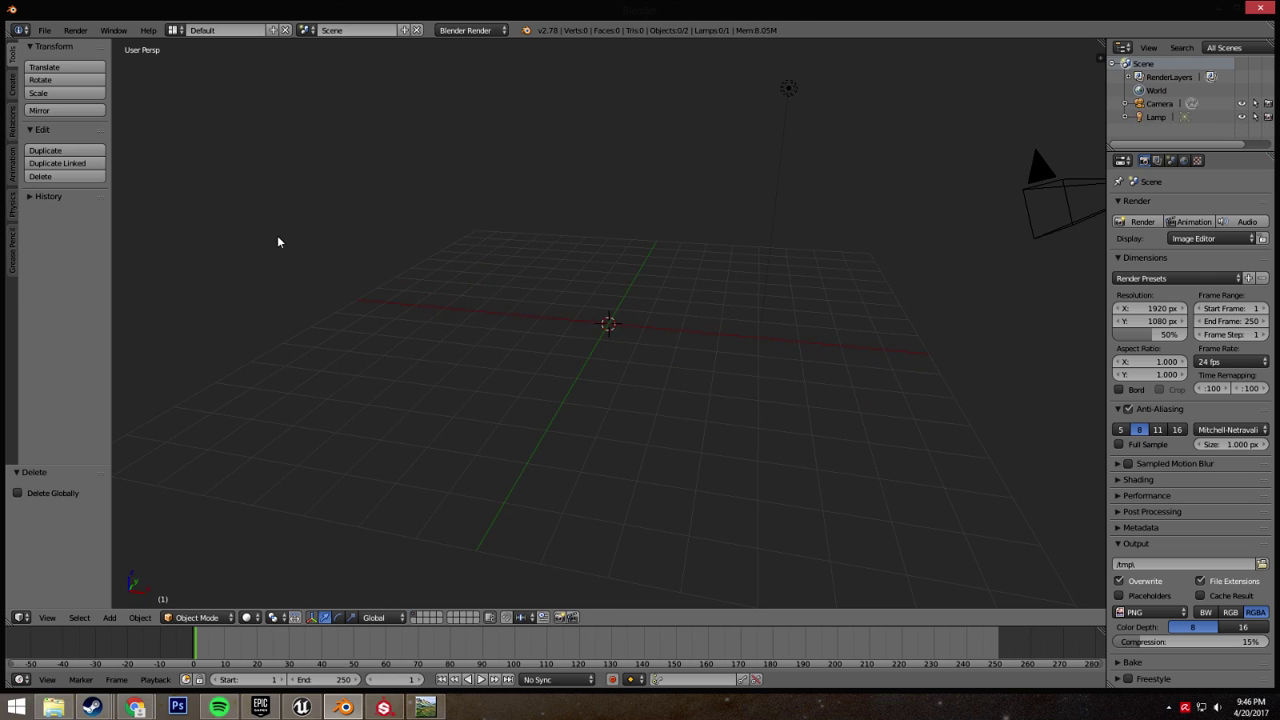
- Import the MountainLow OBJ mesh from the Downloads\UE4\Mountain folder
{"action": "left_click", "coordinate": [44, 30]}
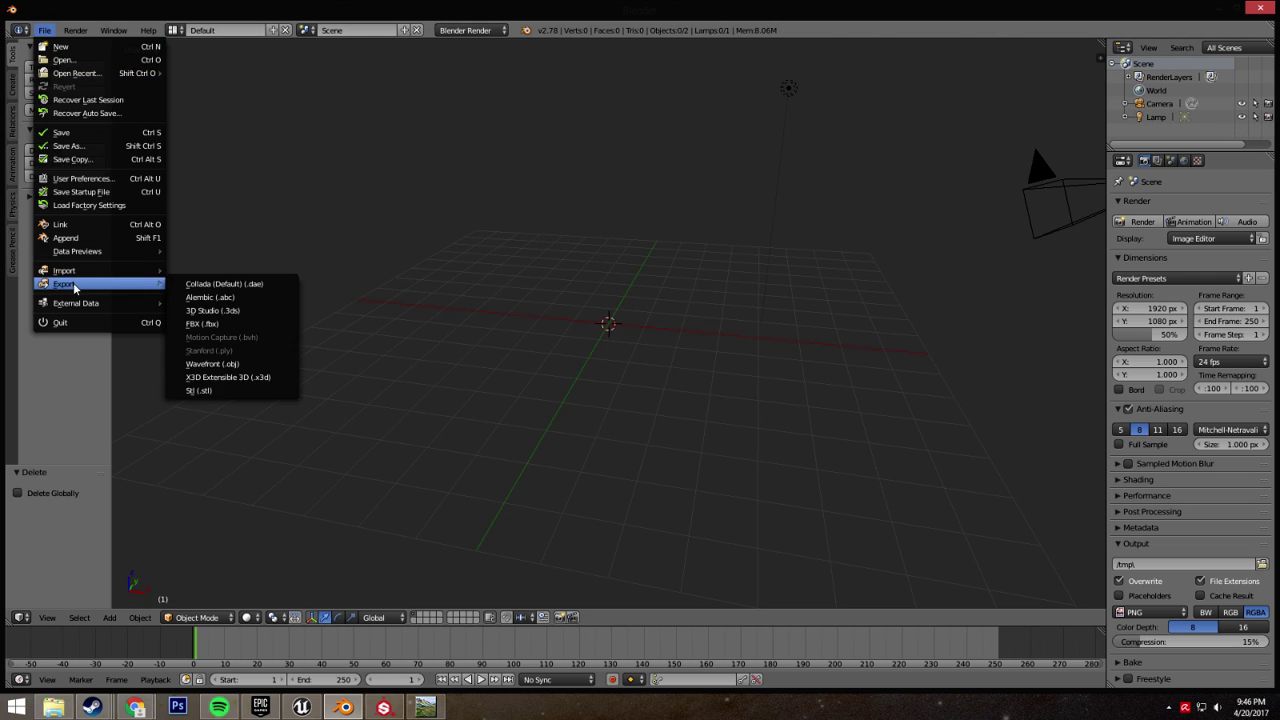
{"action": "mouse_move", "coordinate": [75, 270]}
{"action": "left_click", "coordinate": [214, 351]}
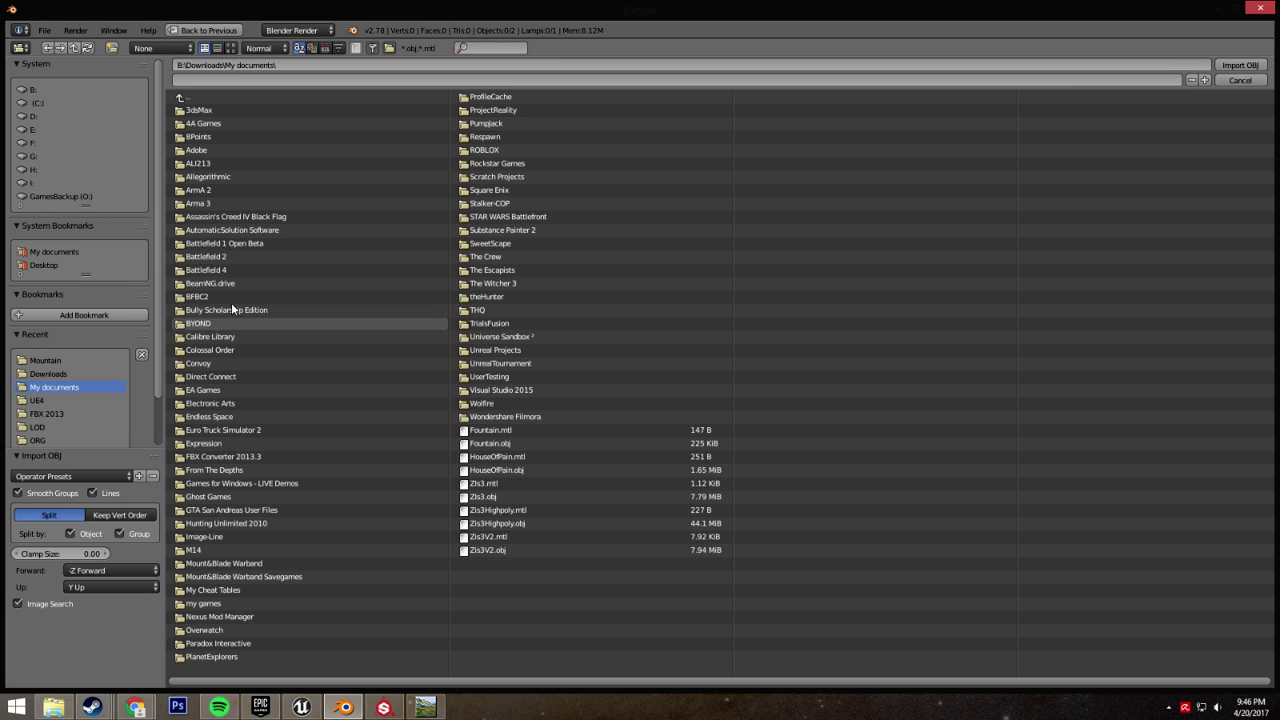
{"action": "left_click", "coordinate": [182, 97]}
{"action": "left_click", "coordinate": [193, 604]}
{"action": "left_click", "coordinate": [200, 110]}
{"action": "left_click", "coordinate": [207, 123]}
{"action": "double_click", "coordinate": [207, 125]}
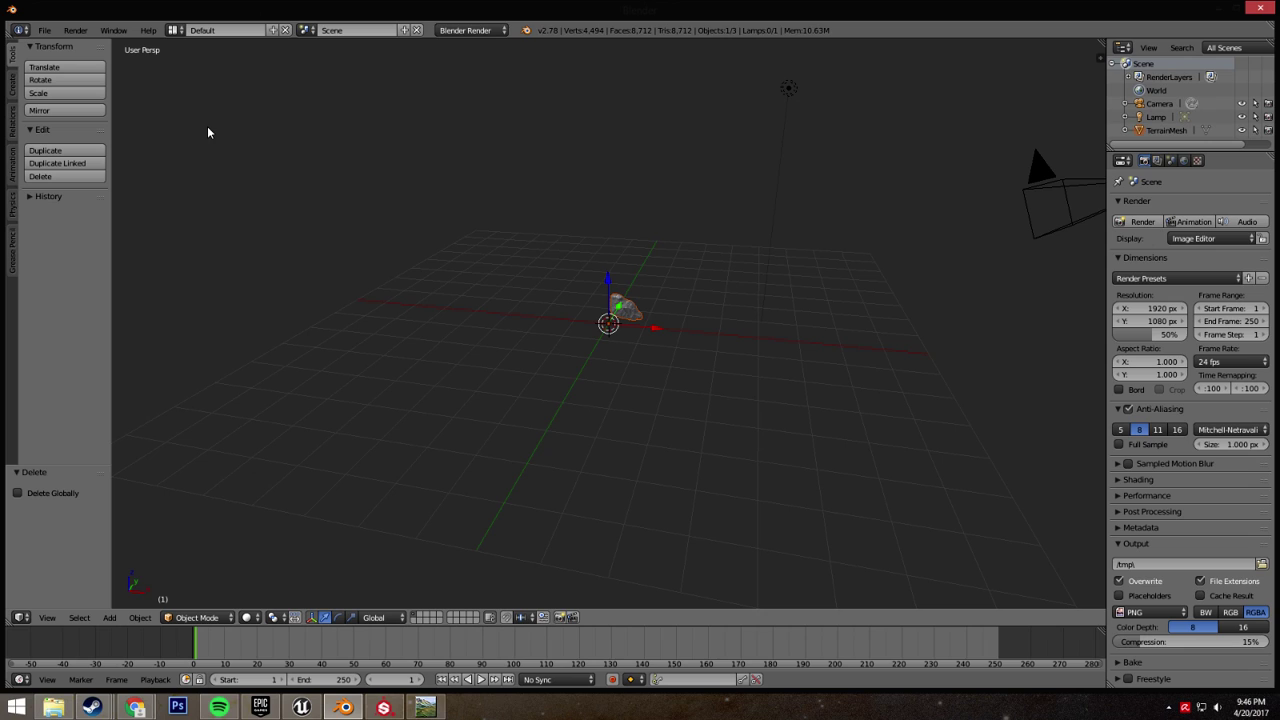
- Select the imported low-poly mountain and set its origin to its geometry
{"action": "scroll", "coordinate": [652, 326], "scroll_direction": "up", "scroll_amount": 6}
{"action": "middle_click_drag", "start_coordinate": [652, 326], "coordinate": [551, 329]}
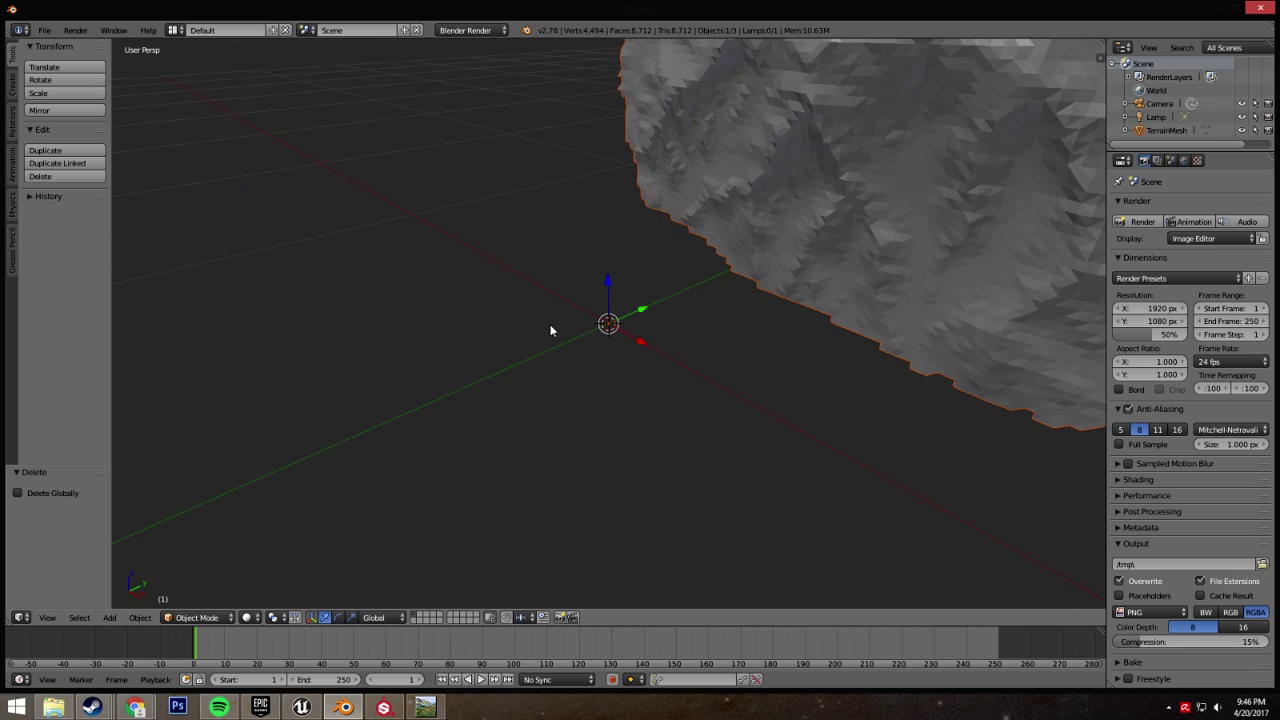
{"action": "scroll", "coordinate": [549, 329], "scroll_direction": "down", "scroll_amount": 3}
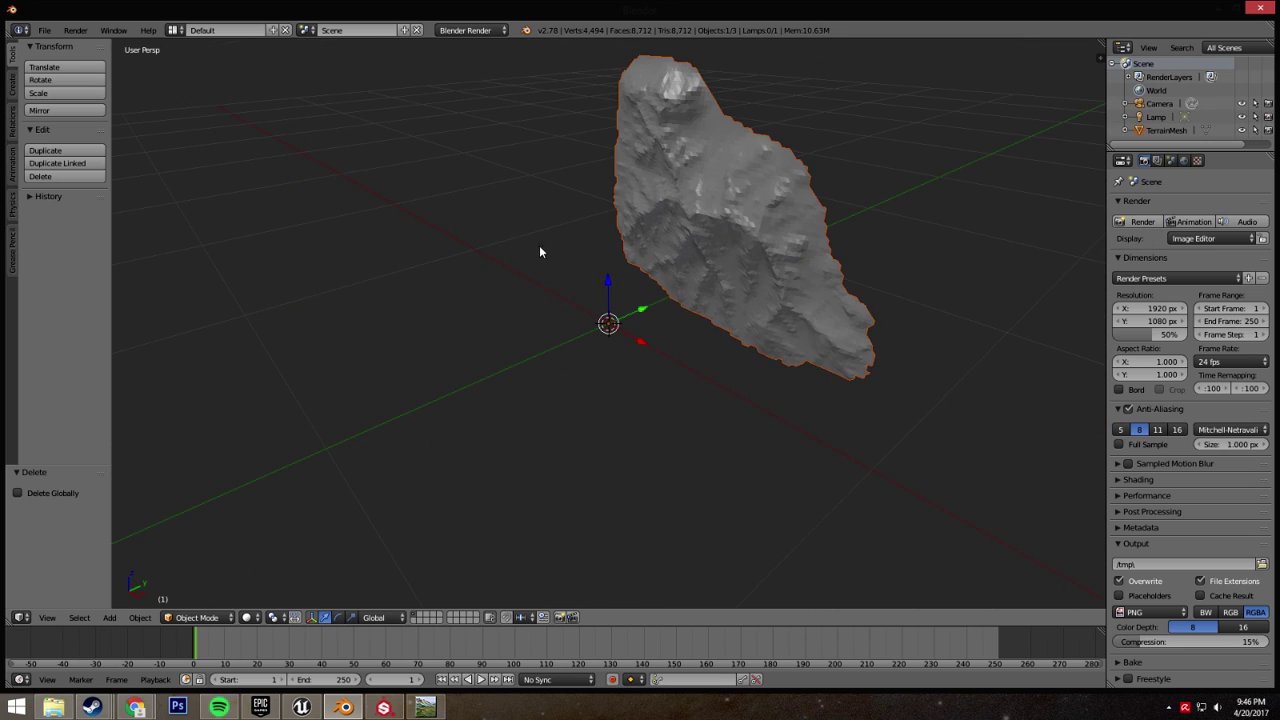
{"action": "right_click", "coordinate": [617, 199]}
{"action": "left_click", "coordinate": [65, 212]}
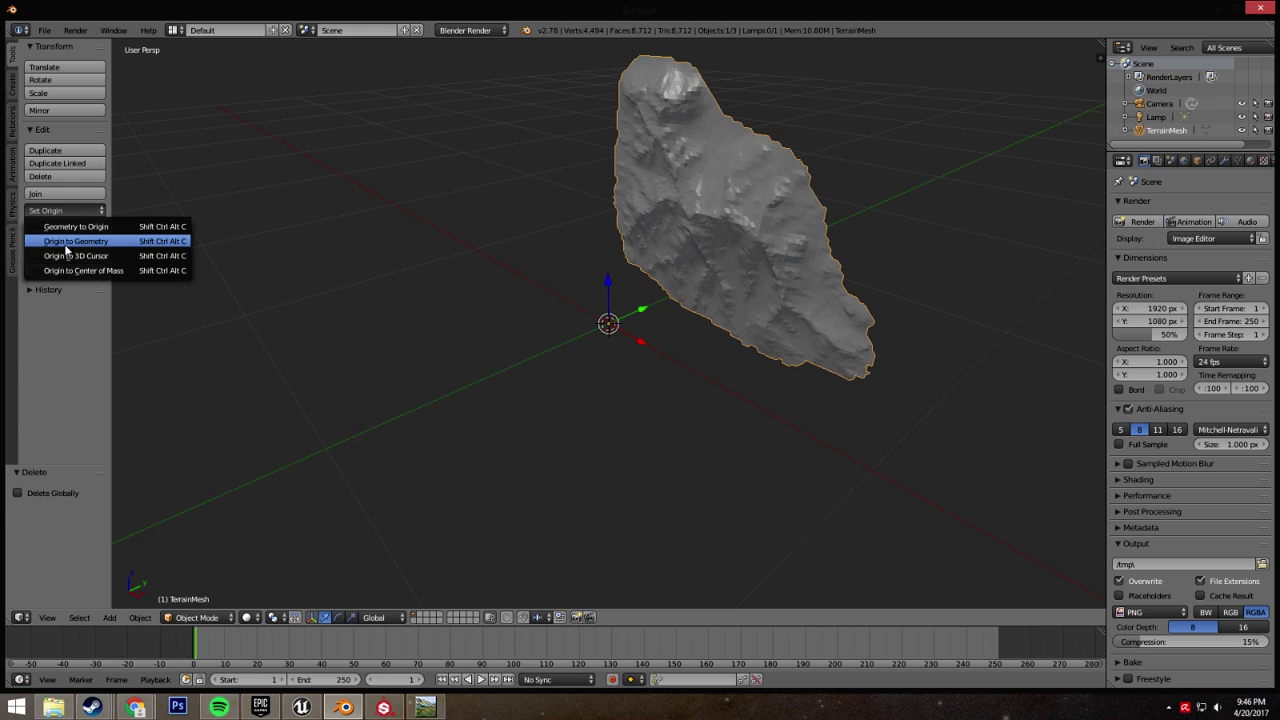
{"action": "left_click", "coordinate": [55, 240]}
- Rotate the low-poly mountain -90° about the global X axis and snap it to the 3D cursor at the scene centre
{"action": "key", "text": "r"}
{"action": "key", "text": "x"}
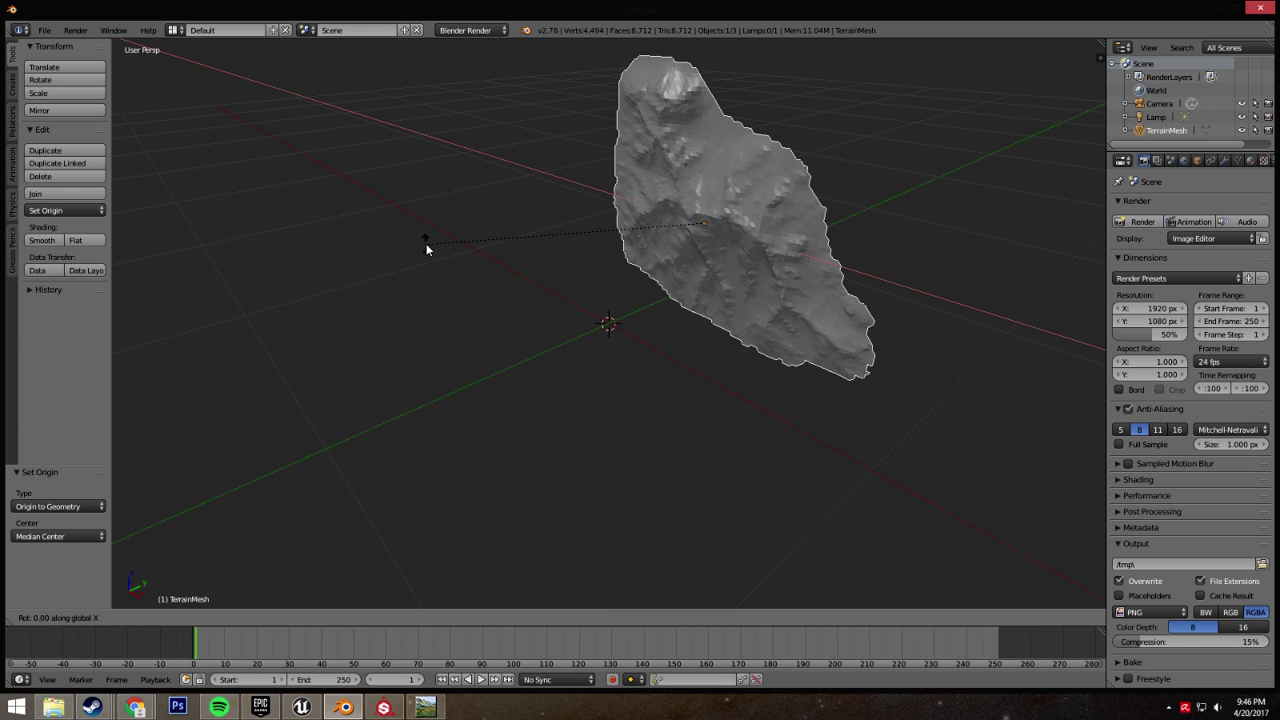
{"action": "left_click", "coordinate": [694, 64]}
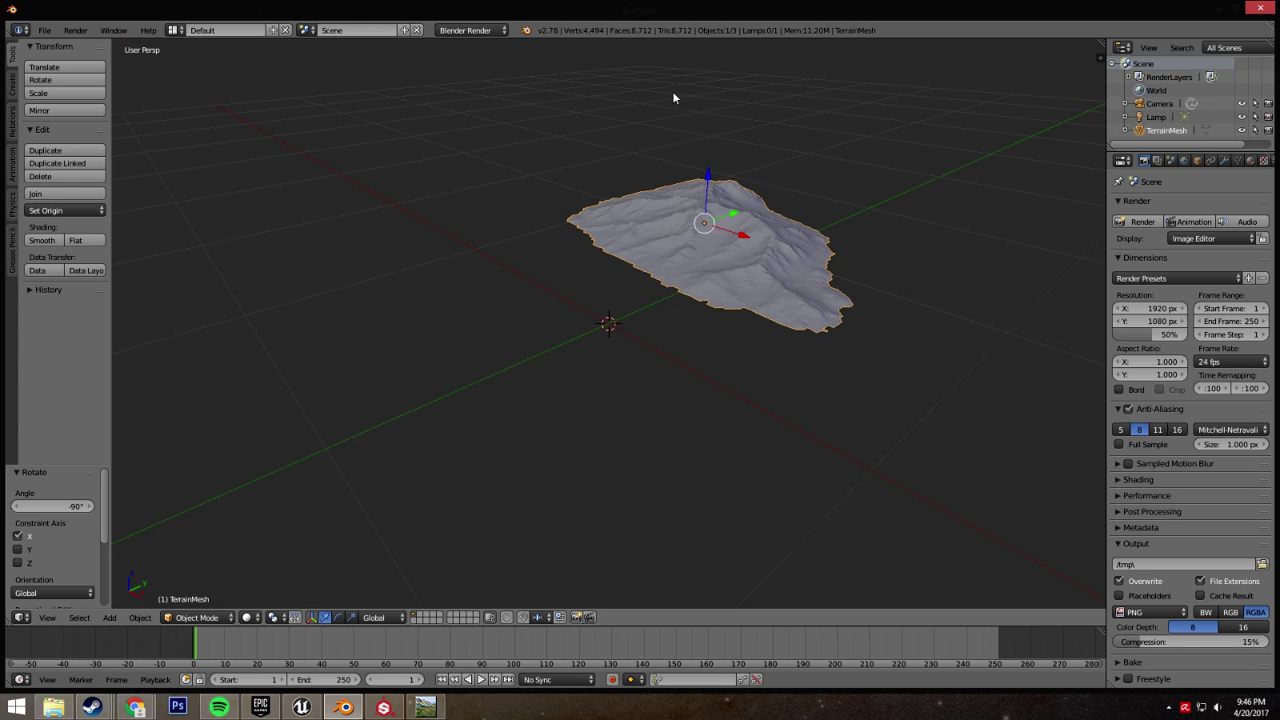
{"action": "key", "text": "shift+s"}
{"action": "left_click", "coordinate": [600, 240]}
{"action": "middle_click_drag", "start_coordinate": [600, 240], "coordinate": [515, 356]}
{"action": "type", "text": "s100"}
{"action": "key", "text": "Return"}
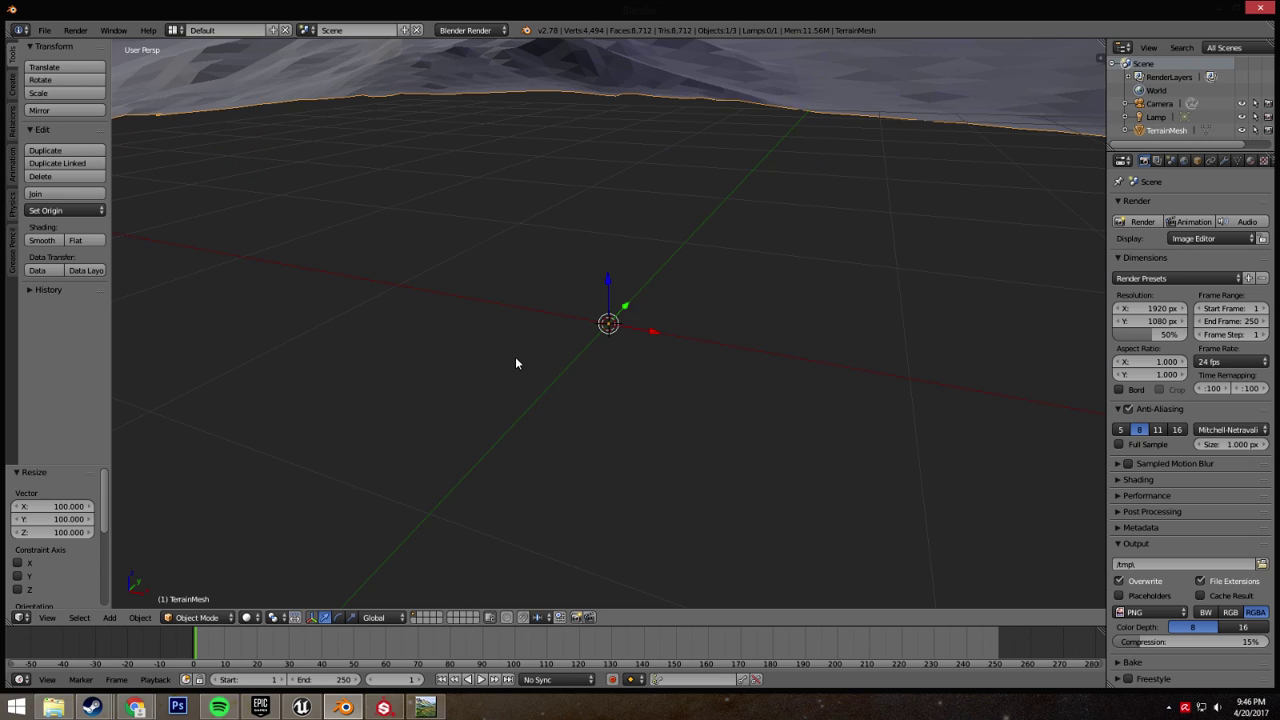
{"action": "middle_click_drag", "start_coordinate": [553, 377], "coordinate": [491, 368]}
{"action": "key", "text": "ctrl+z"}
- Scale the low-poly mountain uniformly by a factor of 100 and apply smooth shading to it
{"action": "scroll", "coordinate": [491, 368], "scroll_direction": "up", "scroll_amount": 6}
{"action": "type", "text": "s100"}
{"action": "key", "text": "Return"}
{"action": "mouse_move", "coordinate": [490, 366]}
{"action": "middle_mouse_down"}
{"action": "mouse_move", "coordinate": [543, 371]}
{"action": "mouse_move", "coordinate": [471, 380]}
{"action": "mouse_move", "coordinate": [211, 237]}
{"action": "mouse_move", "coordinate": [607, 353]}
{"action": "middle_mouse_up"}
{"action": "left_click", "coordinate": [42, 240]}
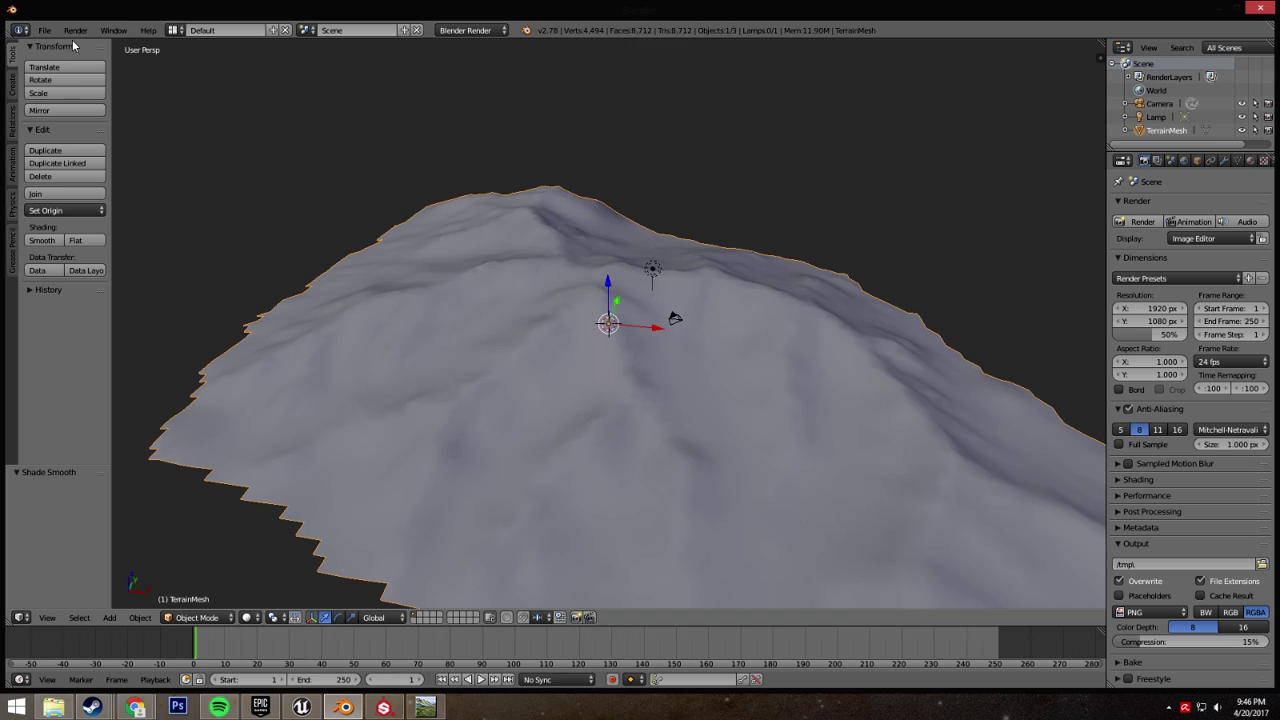
- Save the low-poly scene as MountainLow.blend in the Downloads\UE4\Mountain folder
{"action": "left_click", "coordinate": [44, 30]}
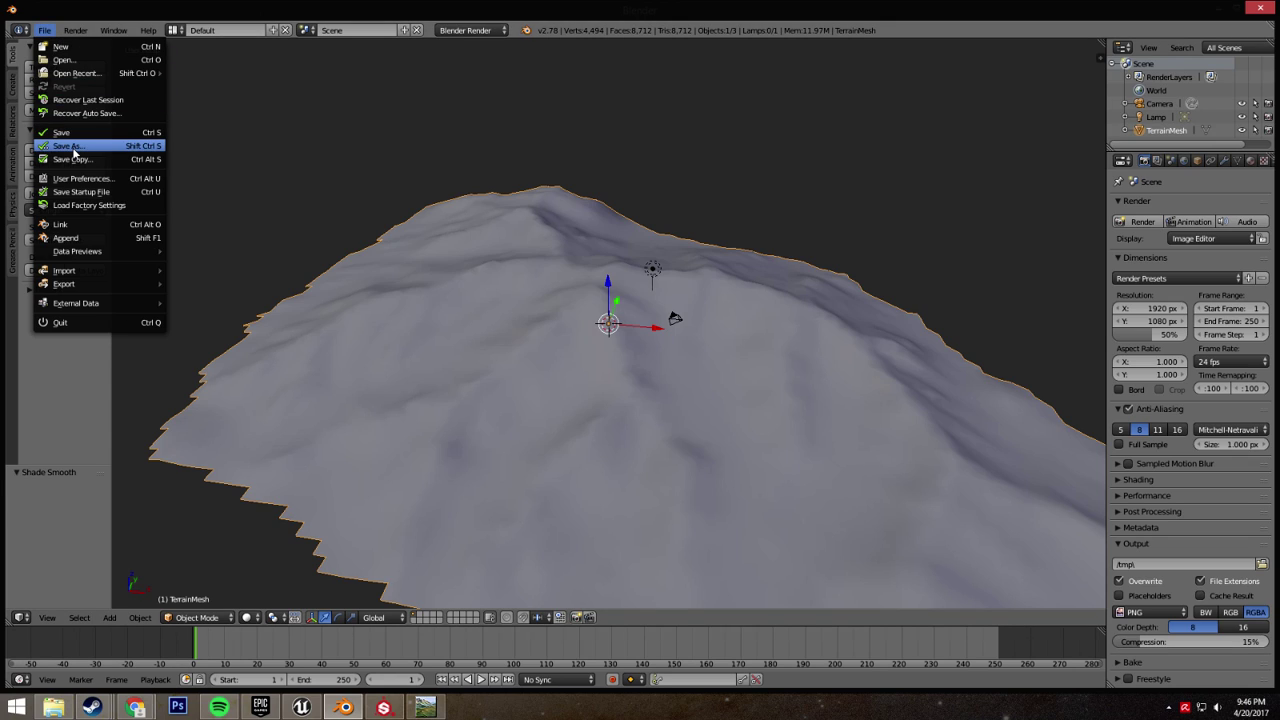
{"action": "left_click", "coordinate": [70, 146]}
{"action": "left_click", "coordinate": [237, 81]}
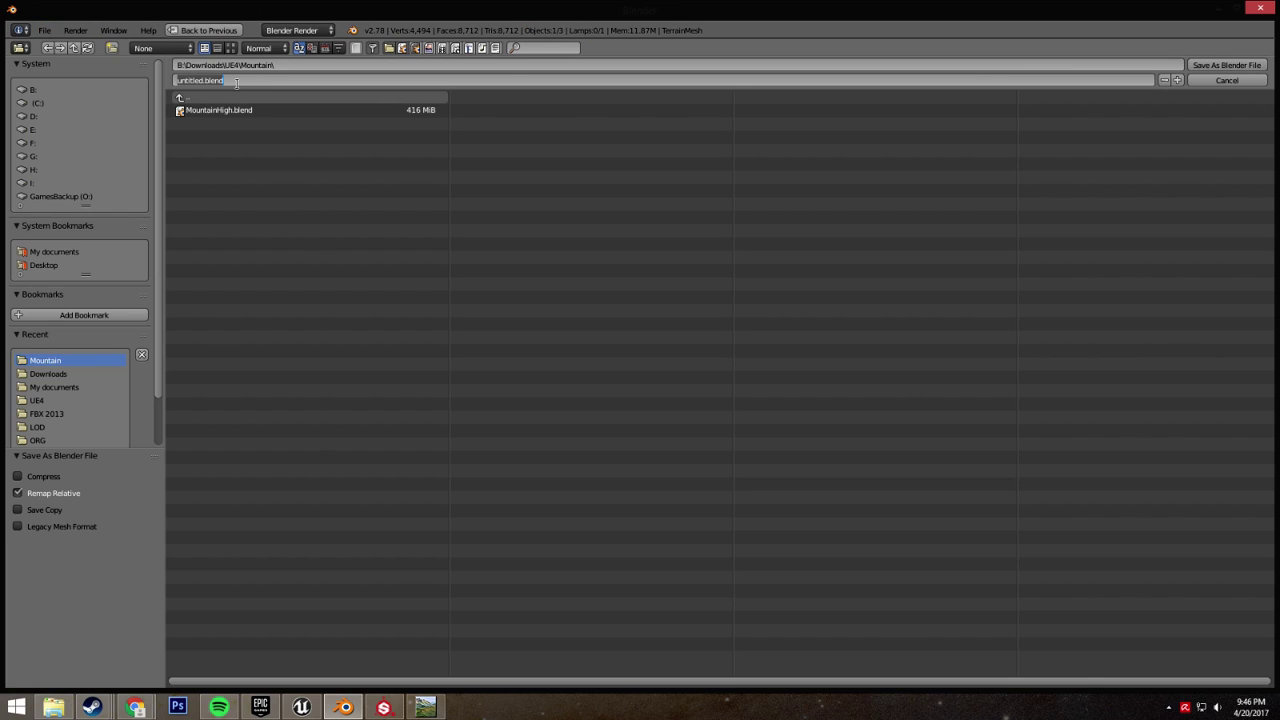
{"action": "type", "text": "MountainLow"}
{"action": "left_click", "coordinate": [1206, 68]}
{"action": "left_click", "coordinate": [1206, 68]}
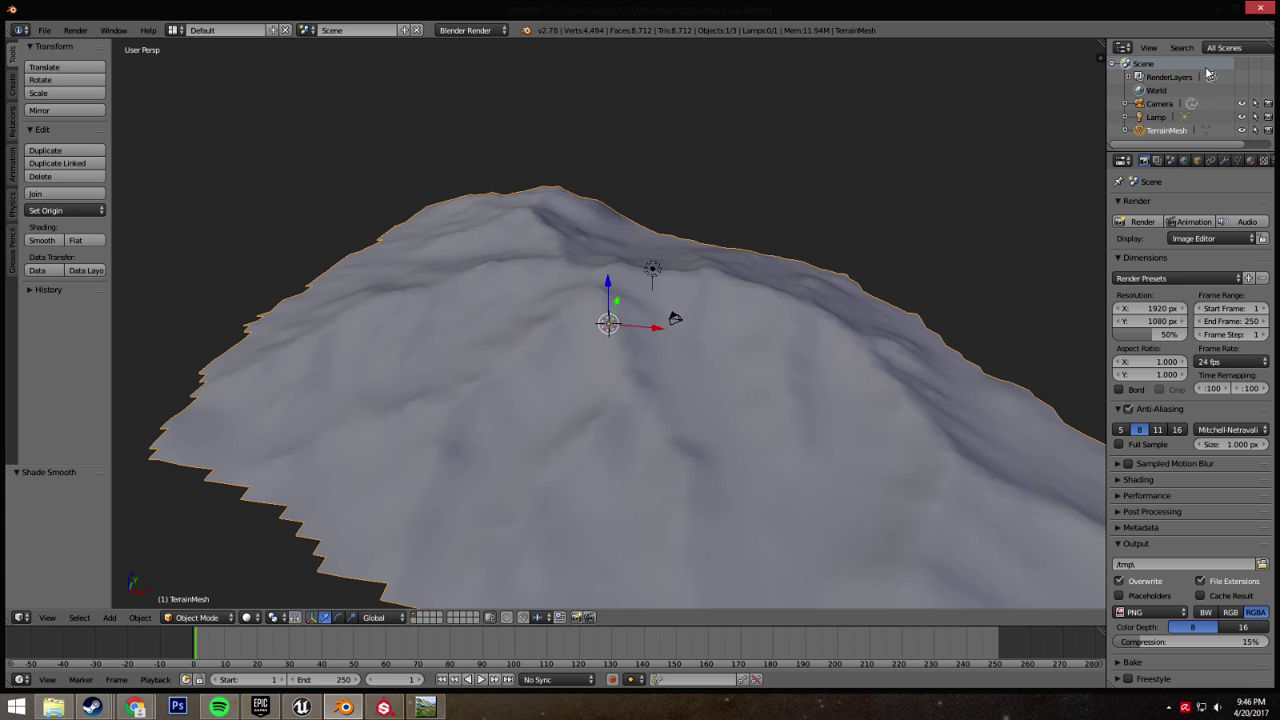
- Export the low-poly mountain as MountainLow.fbx to the Mountain folder with geometry smoothing set to Face
{"action": "left_click", "coordinate": [44, 30]}
{"action": "mouse_move", "coordinate": [63, 284]}
{"action": "left_click", "coordinate": [230, 322]}
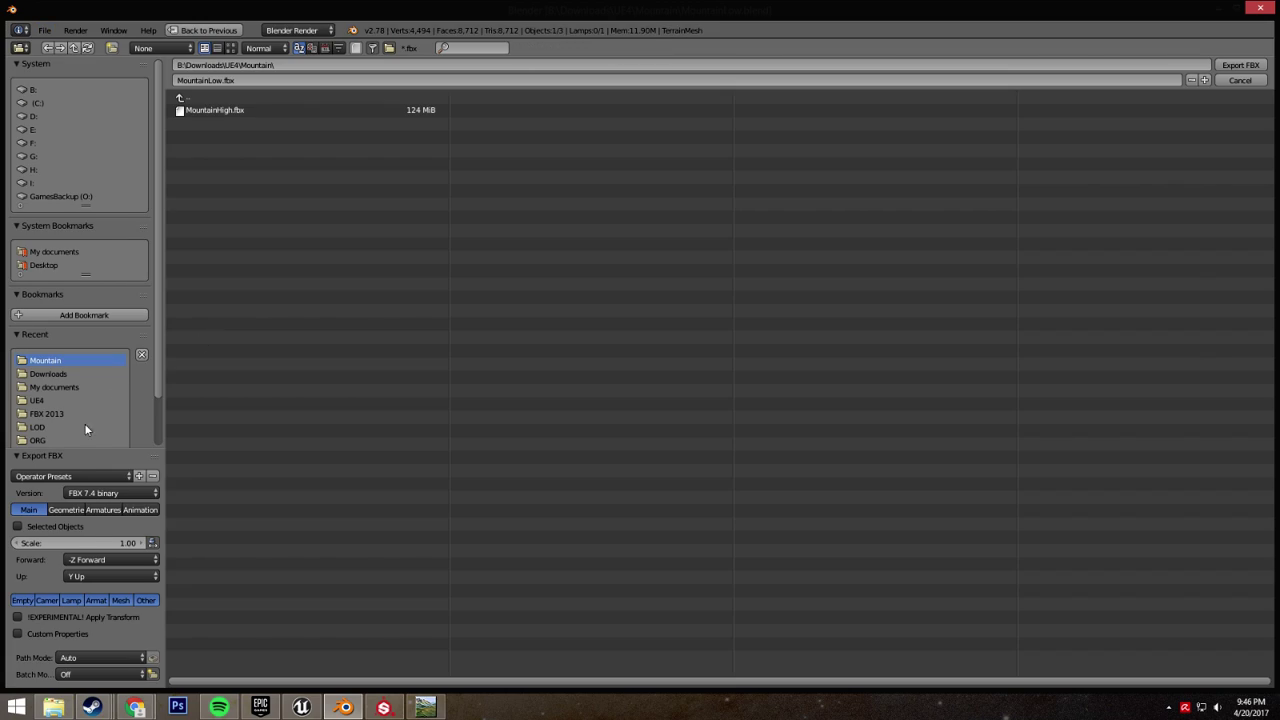
{"action": "left_click", "coordinate": [57, 507]}
{"action": "left_click", "coordinate": [84, 543]}
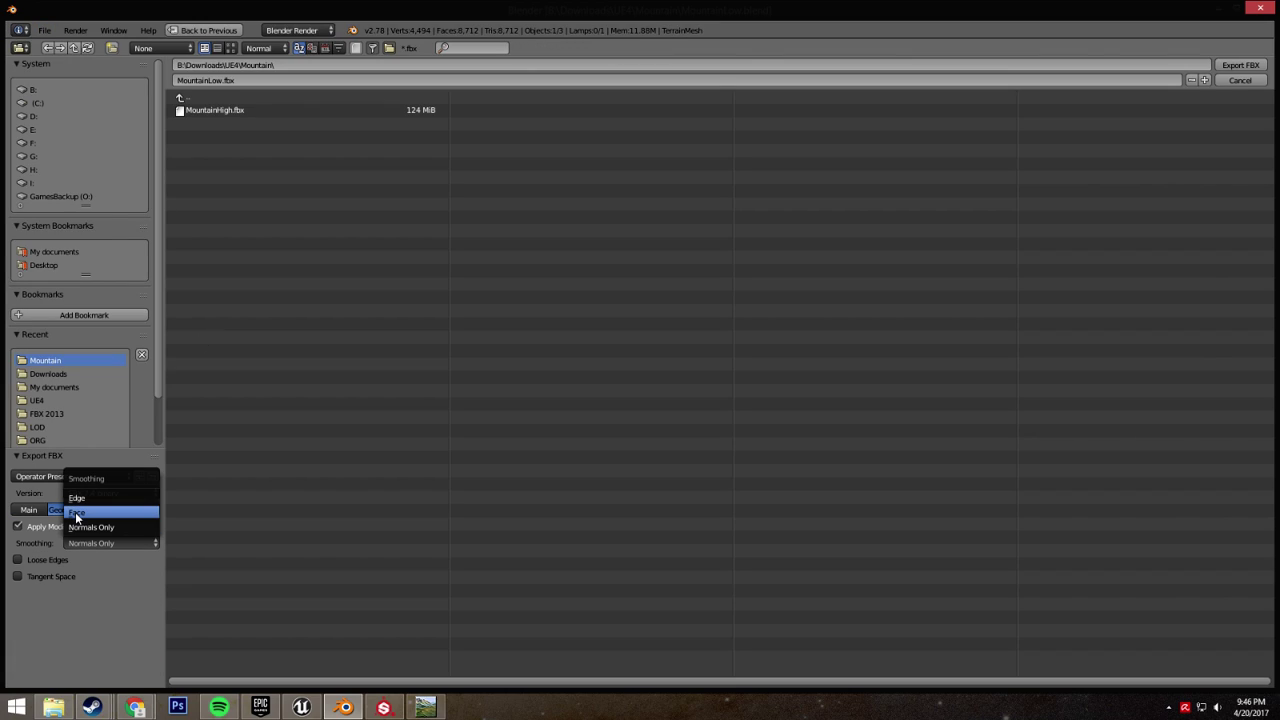
{"action": "left_click", "coordinate": [80, 514]}
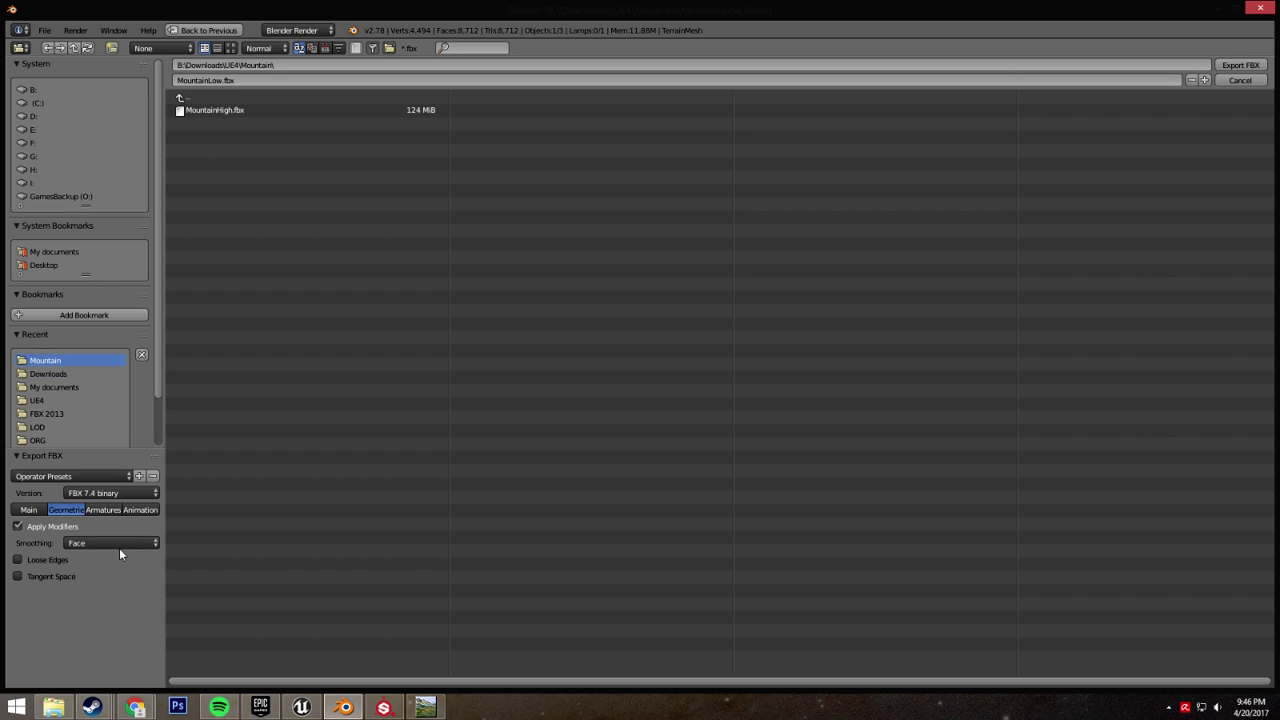
{"action": "left_click", "coordinate": [86, 544]}
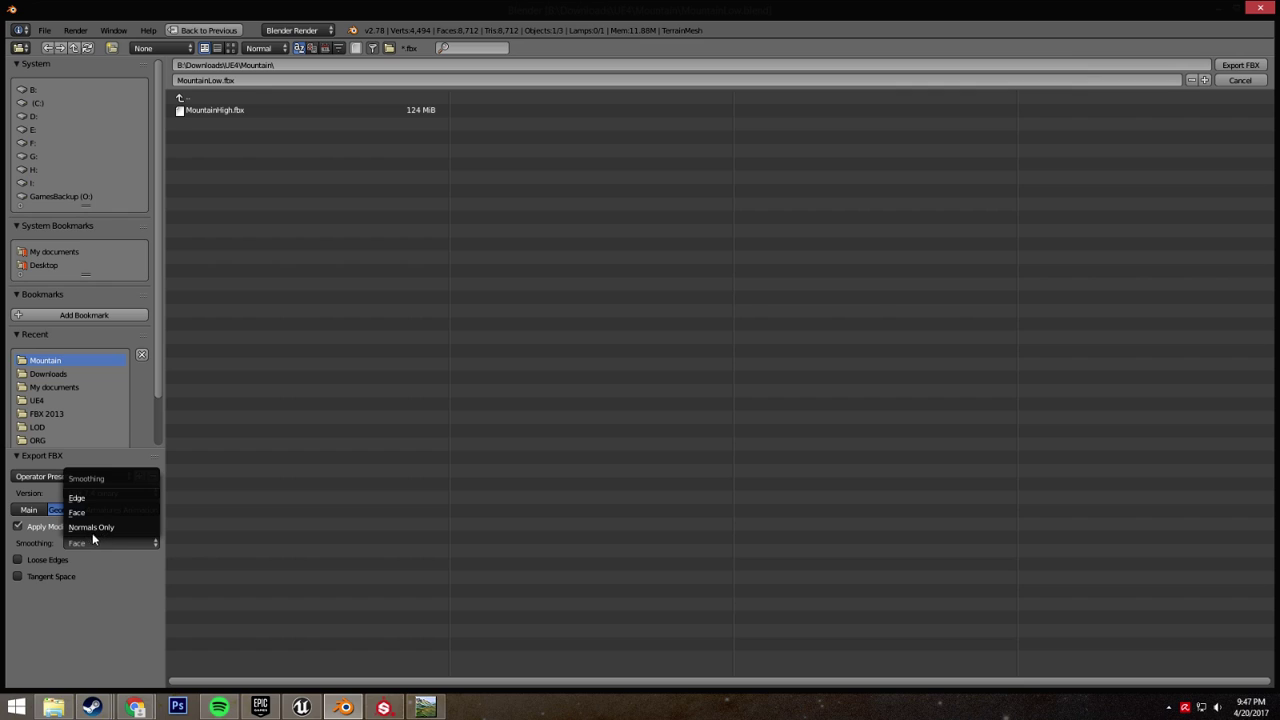
{"action": "left_click", "coordinate": [84, 547]}
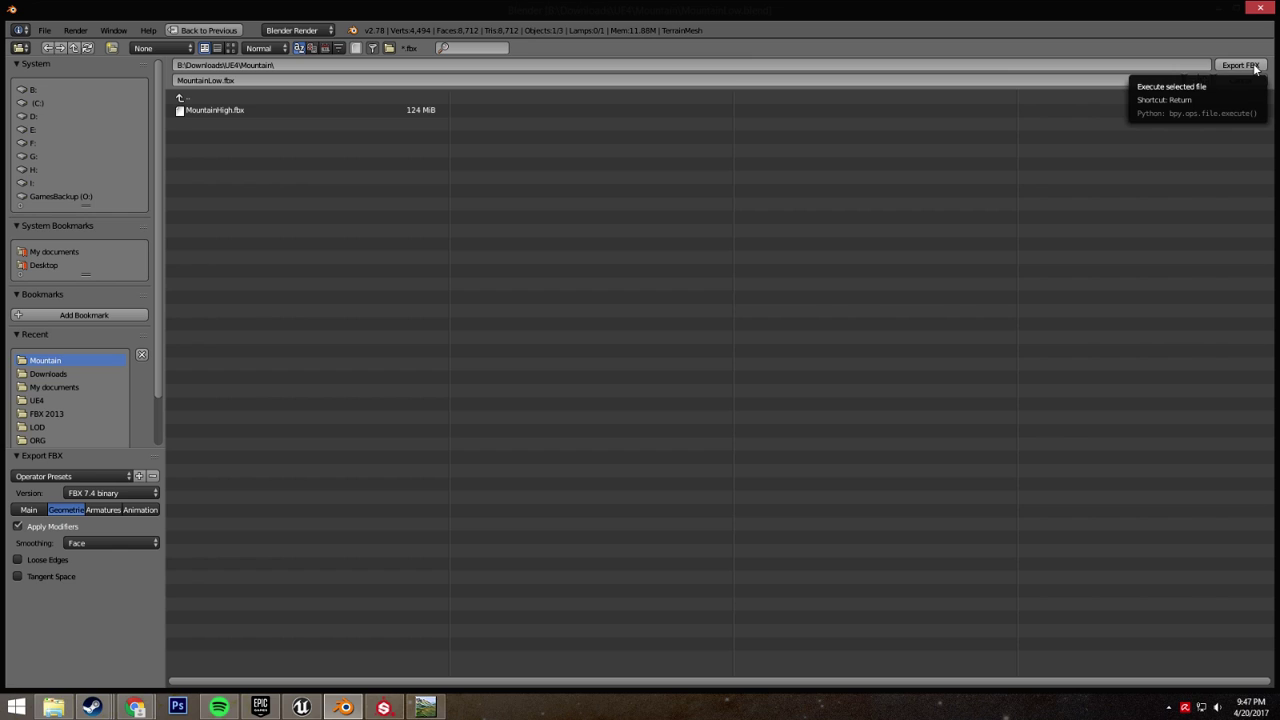
{"action": "left_click", "coordinate": [1244, 66]}
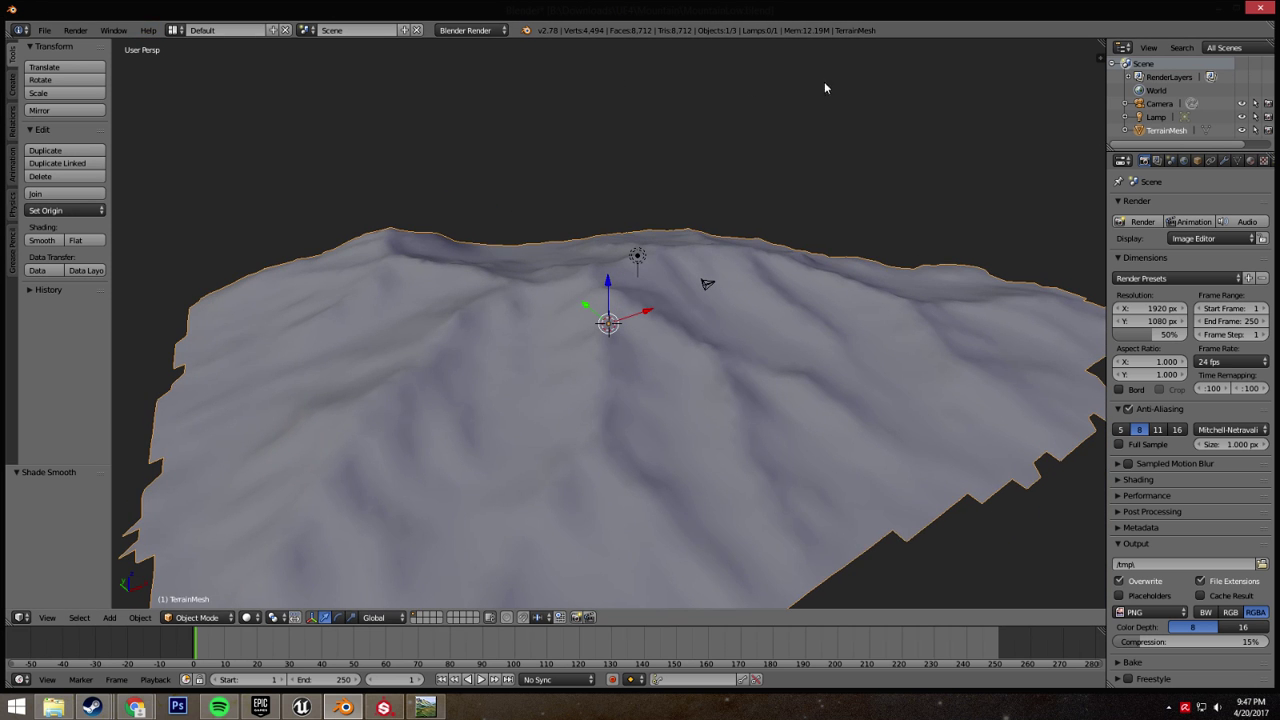
- Close Blender and switch to Substance Painter
{"action": "middle_click_drag", "start_coordinate": [606, 231], "coordinate": [570, 393]}
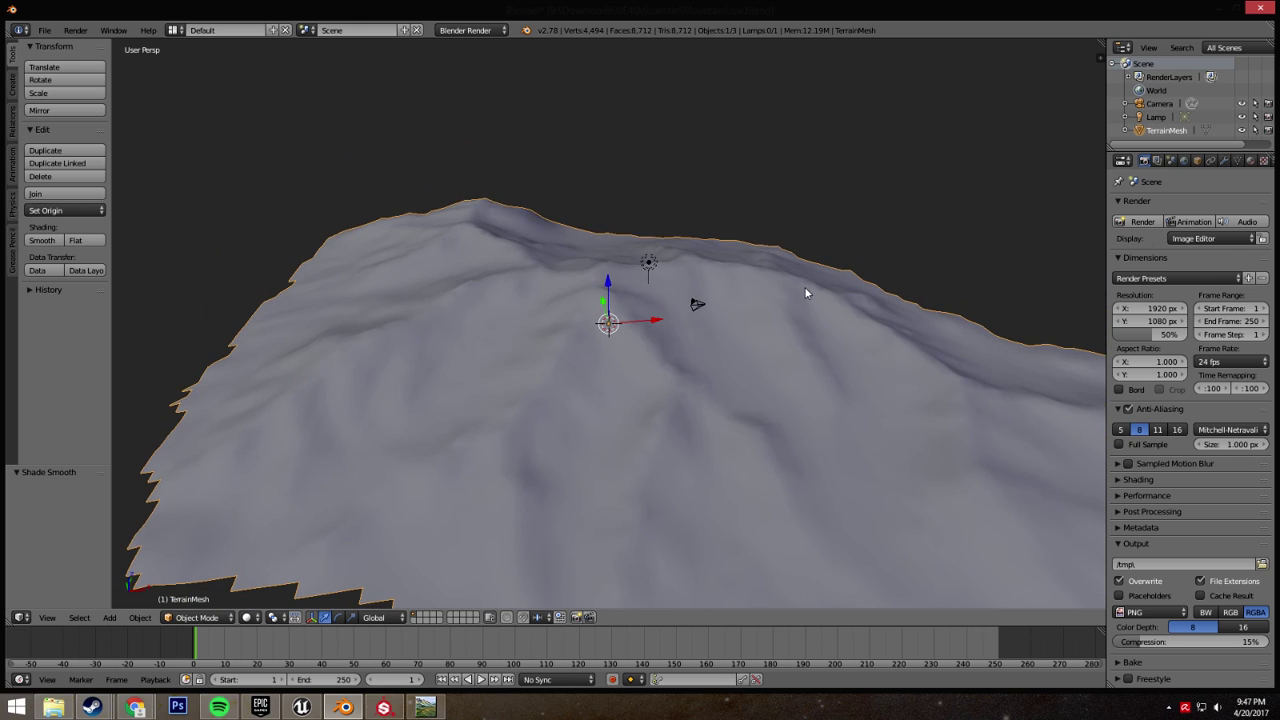
{"action": "left_click", "coordinate": [1260, 8]}
{"action": "left_click", "coordinate": [385, 707]}
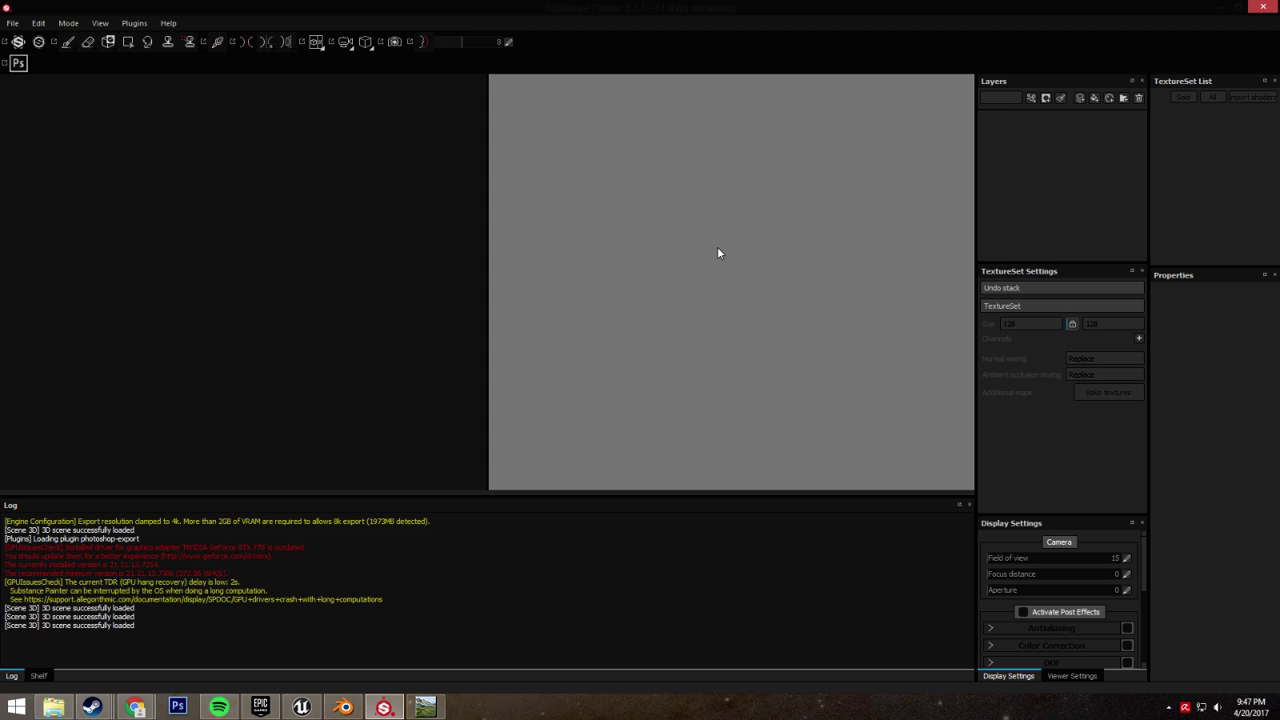
- Create a new project with MountainLow.fbx from the Downloads\UE4\Mountain folder as its mesh
{"action": "key", "text": "alt"}
{"action": "key", "text": "alt"}
{"action": "left_click", "coordinate": [16, 30]}
{"action": "left_click", "coordinate": [32, 42]}
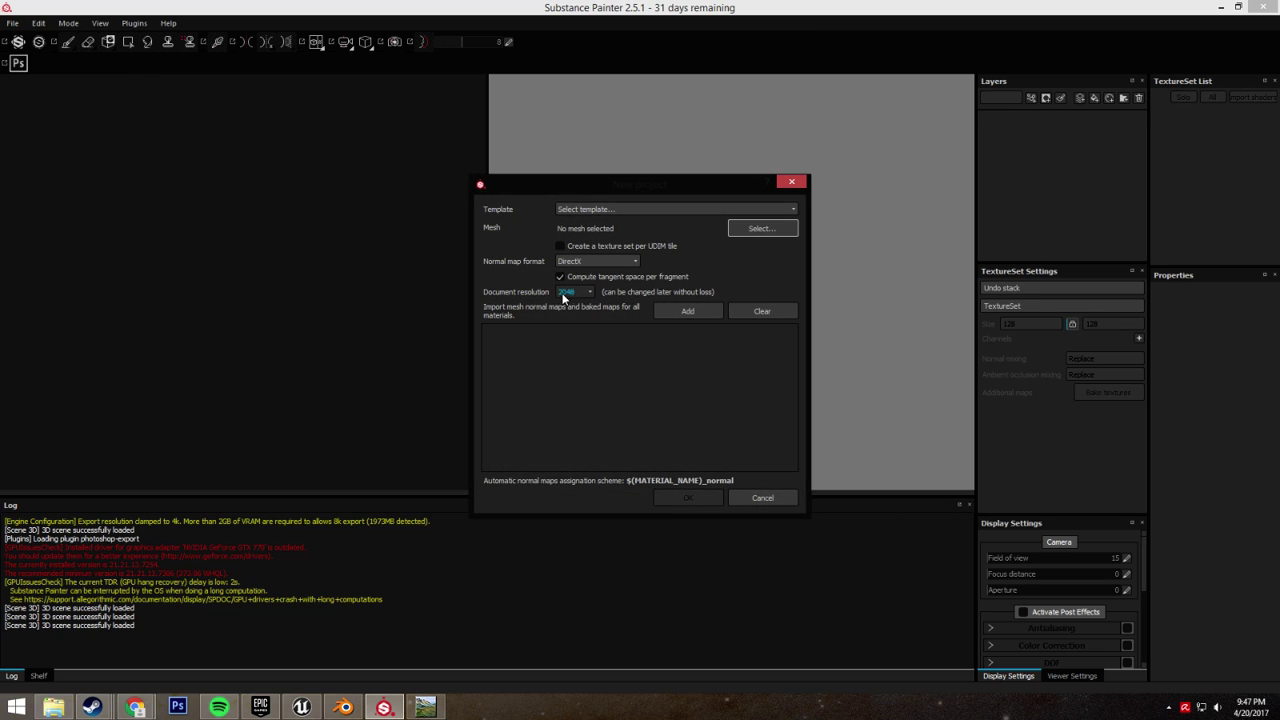
{"action": "left_click", "coordinate": [750, 229]}
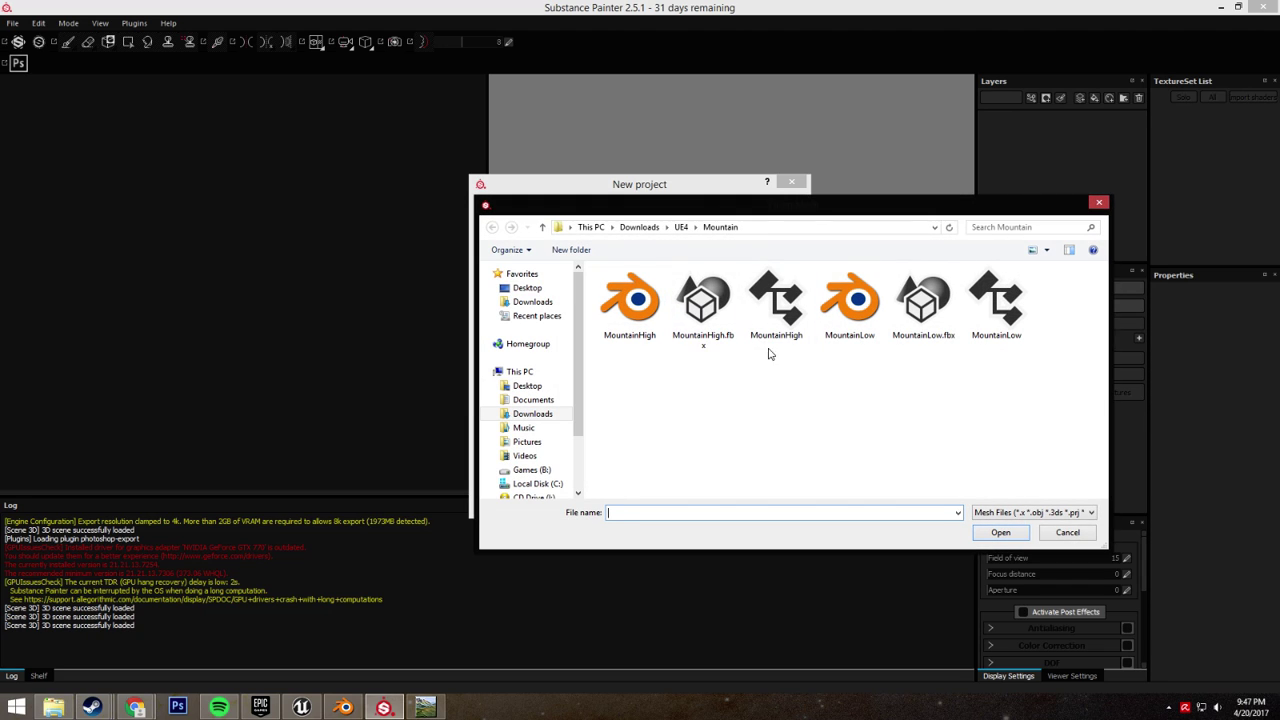
{"action": "double_click", "coordinate": [924, 303]}
{"action": "left_click", "coordinate": [704, 498]}
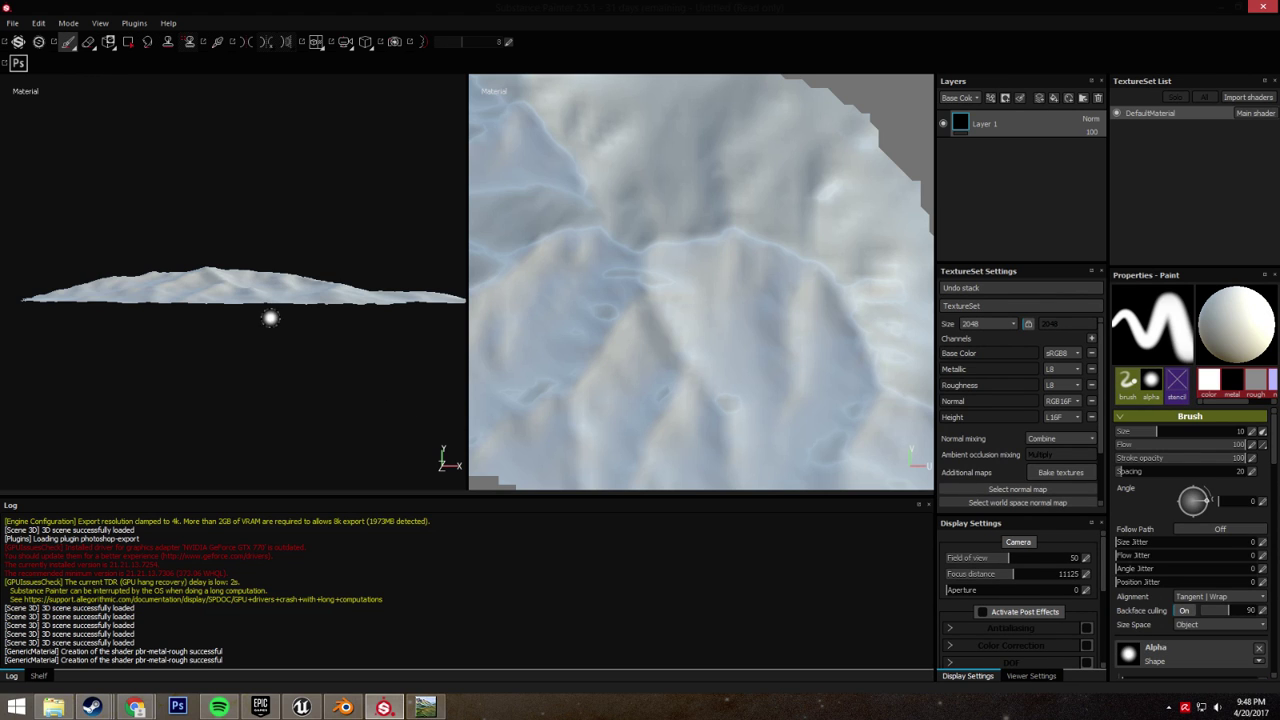
- Open the texture baking settings for the mountain and set the output size to 2048
{"action": "left_click_drag", "start_coordinate": [270, 317], "coordinate": [643, 363], "text": "alt"}
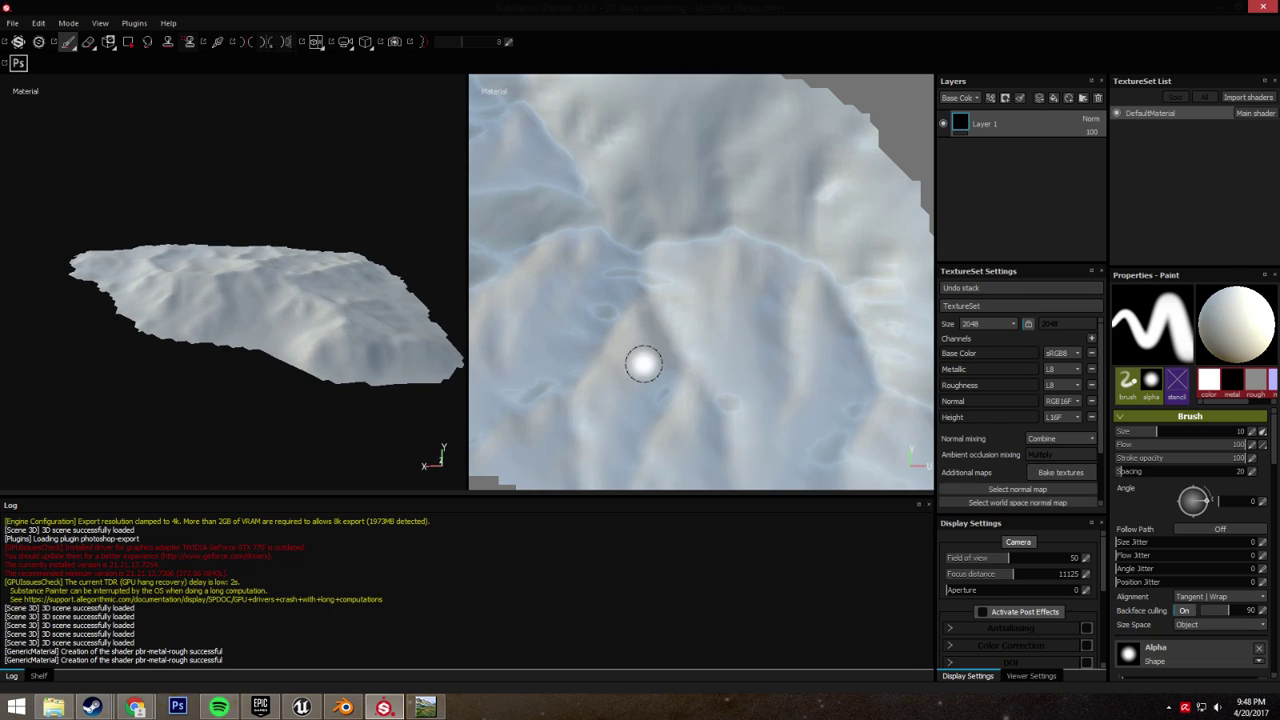
{"action": "scroll", "coordinate": [1005, 383], "scroll_direction": "down", "scroll_amount": 2}
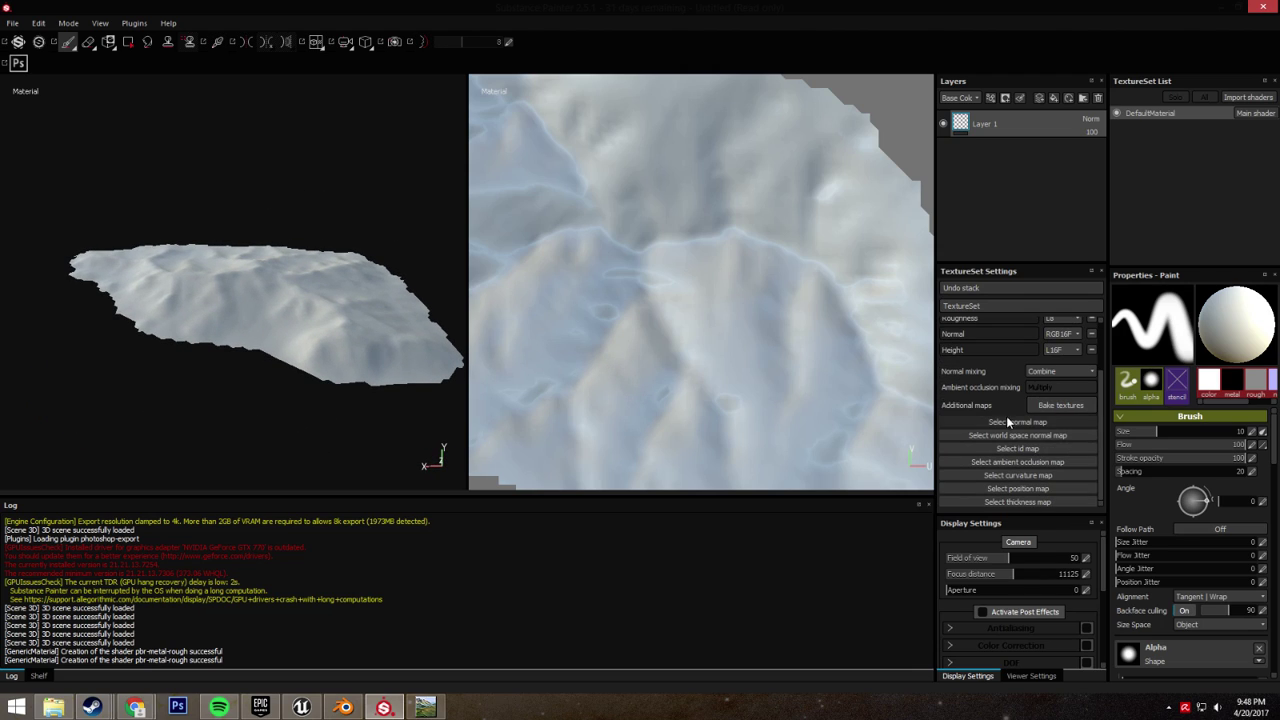
{"action": "left_click", "coordinate": [1060, 406]}
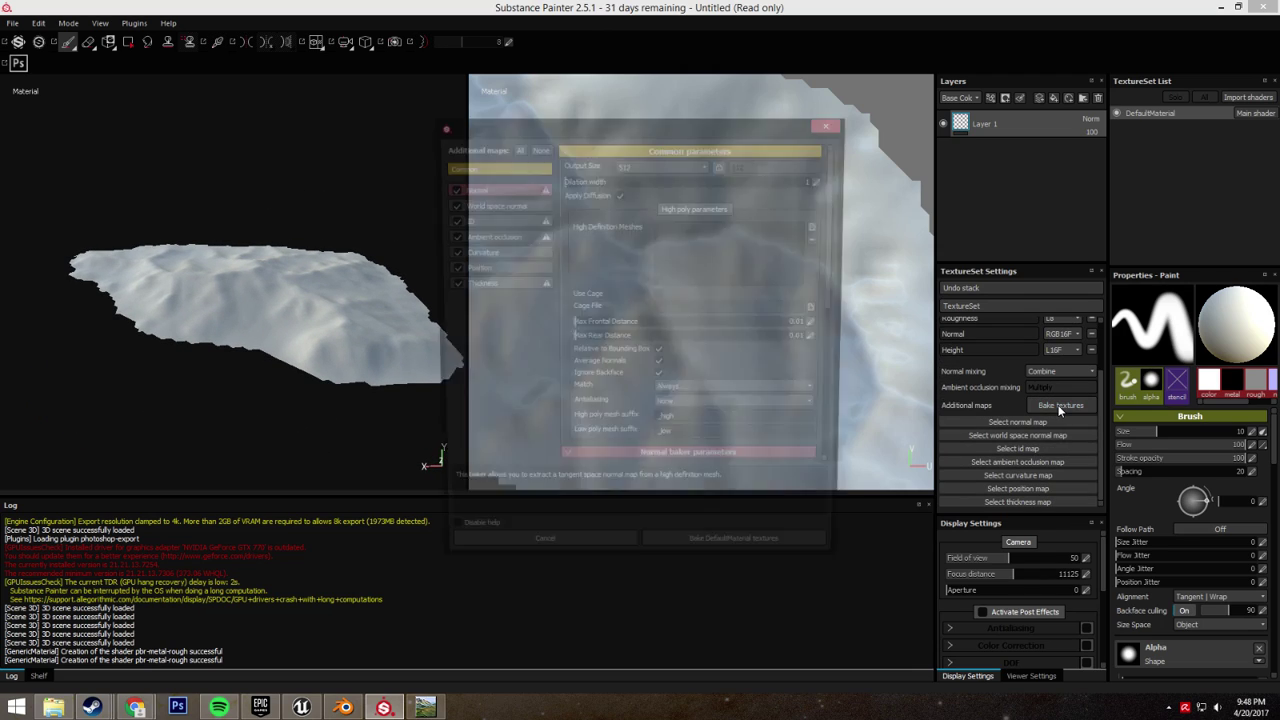
{"action": "left_click", "coordinate": [623, 165]}
{"action": "left_click", "coordinate": [634, 227]}
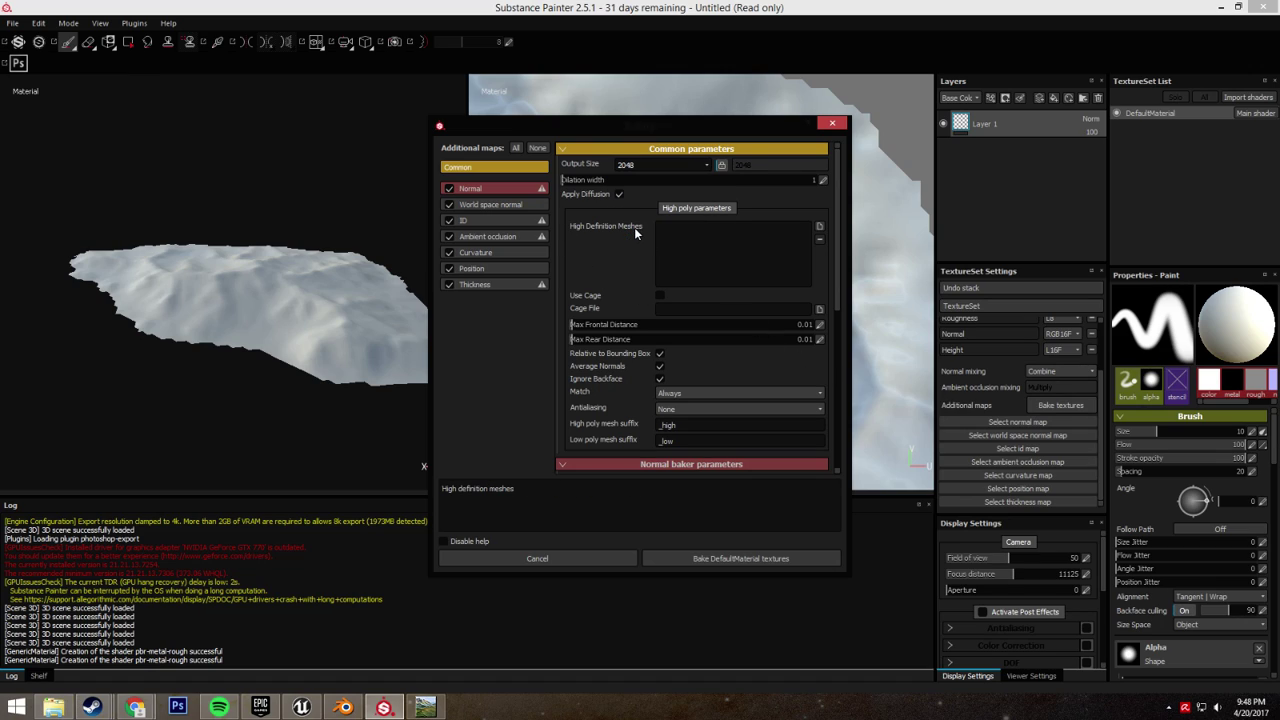
- Exclude the world space normal, ID, ambient occlusion, curvature, position and thickness maps from the bake, keeping only Normal
{"action": "left_click", "coordinate": [448, 204]}
{"action": "left_click", "coordinate": [448, 220]}
{"action": "left_click", "coordinate": [448, 237]}
{"action": "left_click", "coordinate": [448, 252]}
{"action": "left_click", "coordinate": [448, 268]}
{"action": "left_click", "coordinate": [448, 284]}
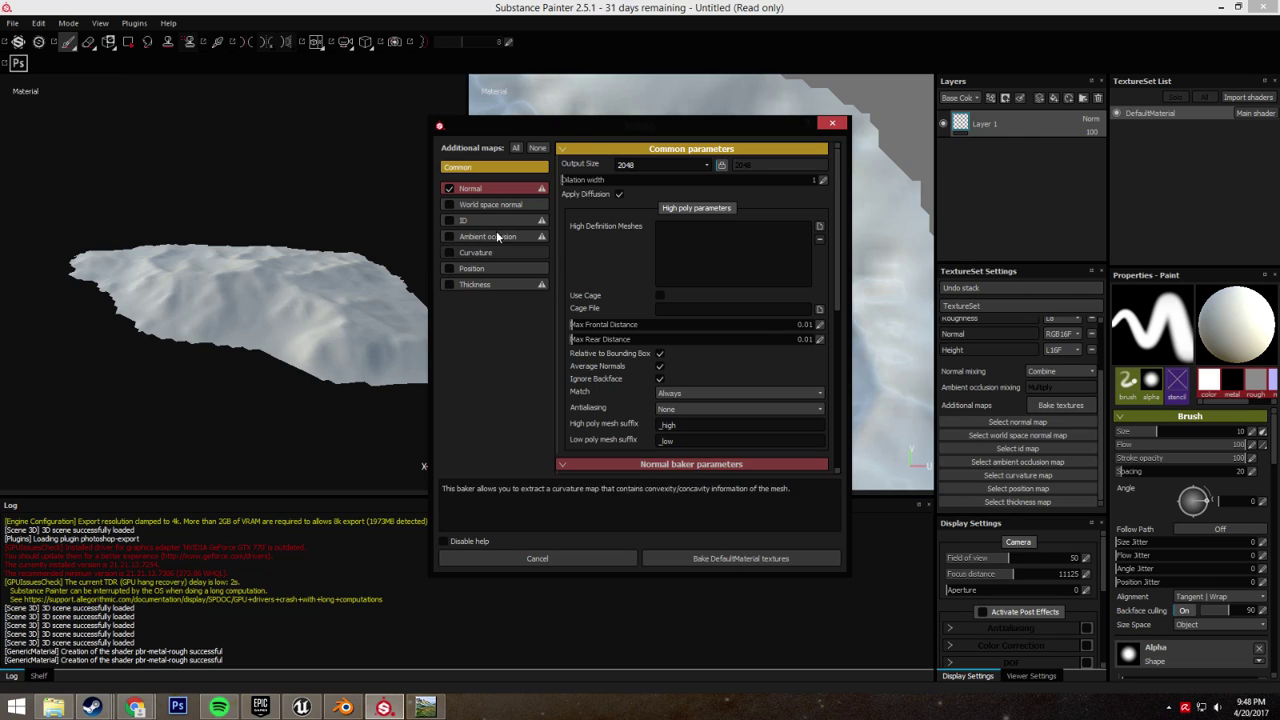
- Add MountainHigh.fbx as the high definition mesh and set the max frontal and rear distances to 0.05
{"action": "left_click", "coordinate": [819, 229]}
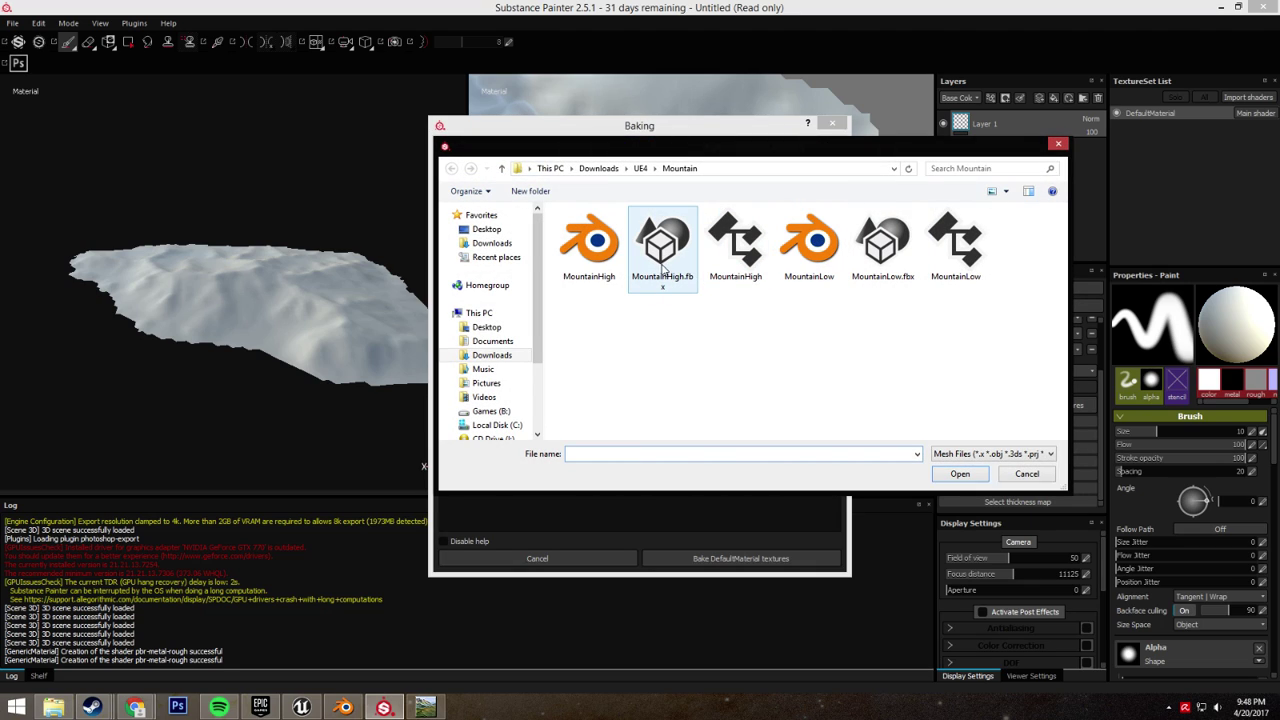
{"action": "double_click", "coordinate": [668, 256]}
{"action": "mouse_move", "coordinate": [597, 327]}
{"action": "left_mouse_down"}
{"action": "mouse_move", "coordinate": [615, 327]}
{"action": "mouse_move", "coordinate": [581, 328]}
{"action": "mouse_move", "coordinate": [582, 341]}
{"action": "left_mouse_up"}
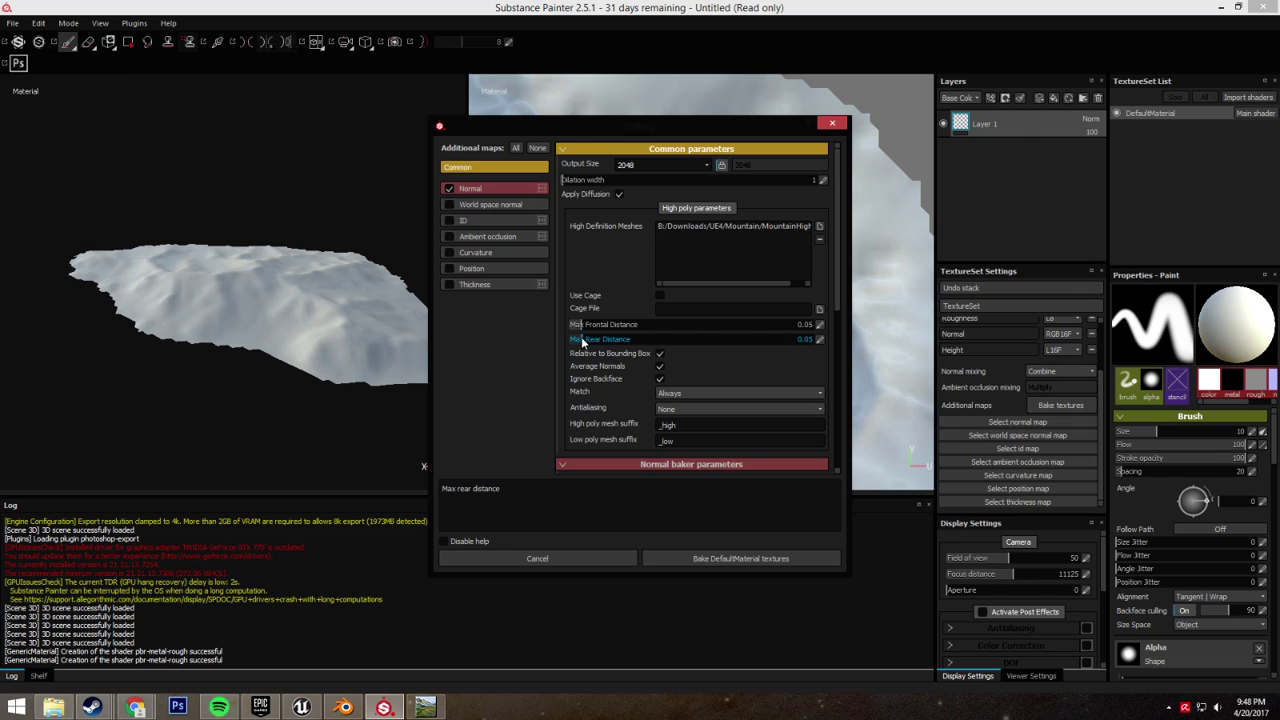
{"action": "scroll", "coordinate": [629, 336], "scroll_direction": "down", "scroll_amount": 2}
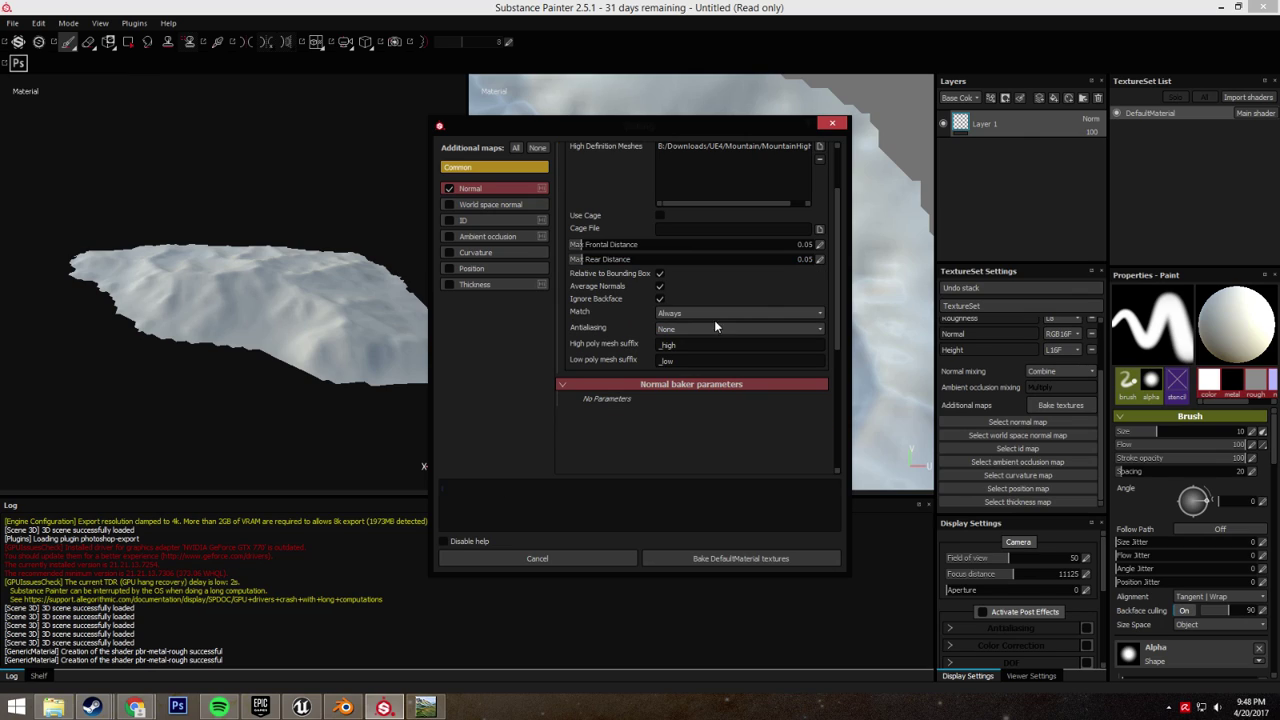
- Bake the DefaultMaterial textures and inspect the baked normal detail on the mountain mesh
{"action": "scroll", "coordinate": [690, 285], "scroll_direction": "up", "scroll_amount": 2}
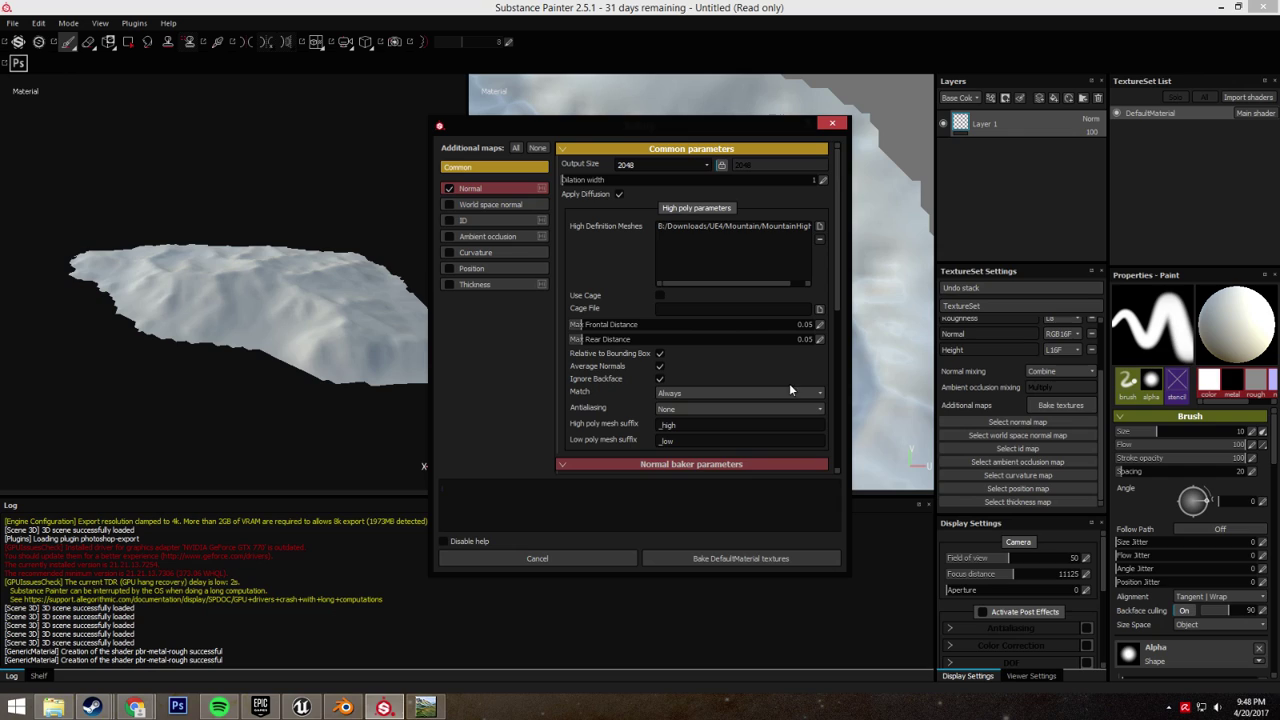
{"action": "left_click", "coordinate": [768, 560]}
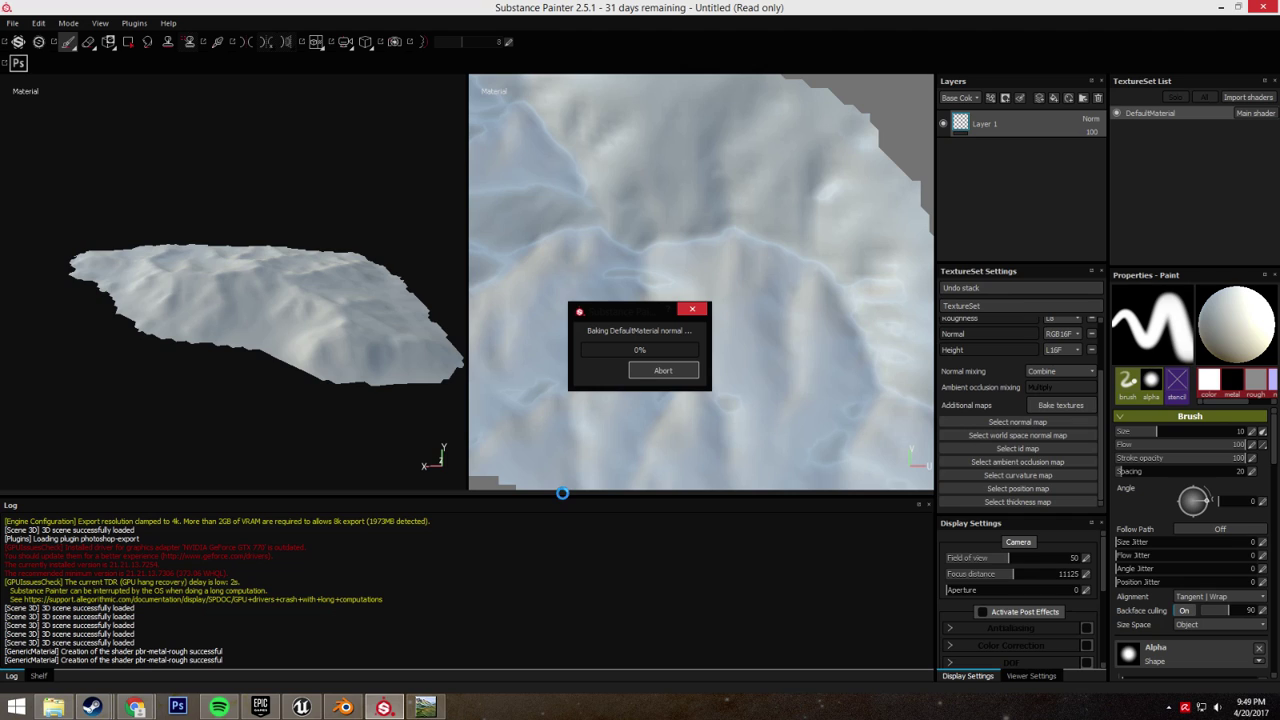
{"action": "left_click", "coordinate": [648, 370]}
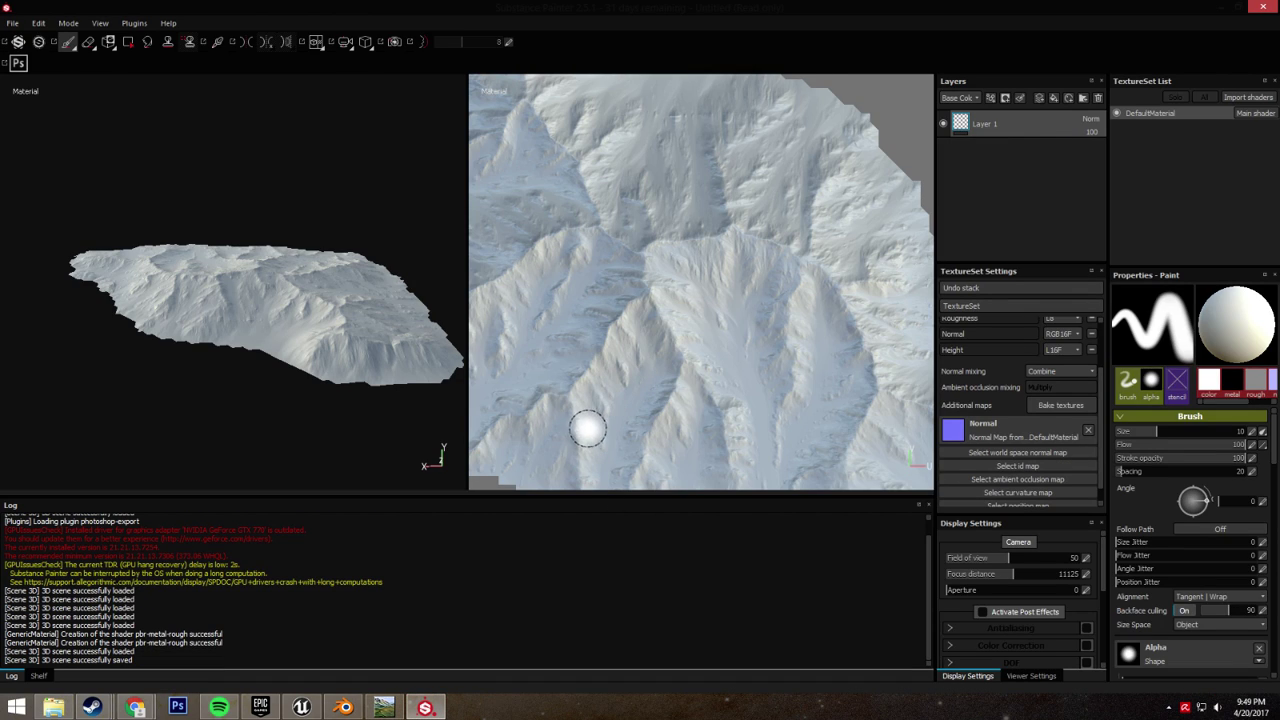
{"action": "mouse_move", "coordinate": [606, 403]}
{"action": "left_mouse_down", "text": "alt"}
{"action": "mouse_move", "coordinate": [643, 334]}
{"action": "mouse_move", "coordinate": [646, 363]}
{"action": "left_mouse_up", "text": "alt"}
{"action": "scroll", "coordinate": [323, 367], "scroll_direction": "down", "scroll_amount": 2}
{"action": "scroll", "coordinate": [271, 286], "scroll_direction": "up", "scroll_amount": 10}
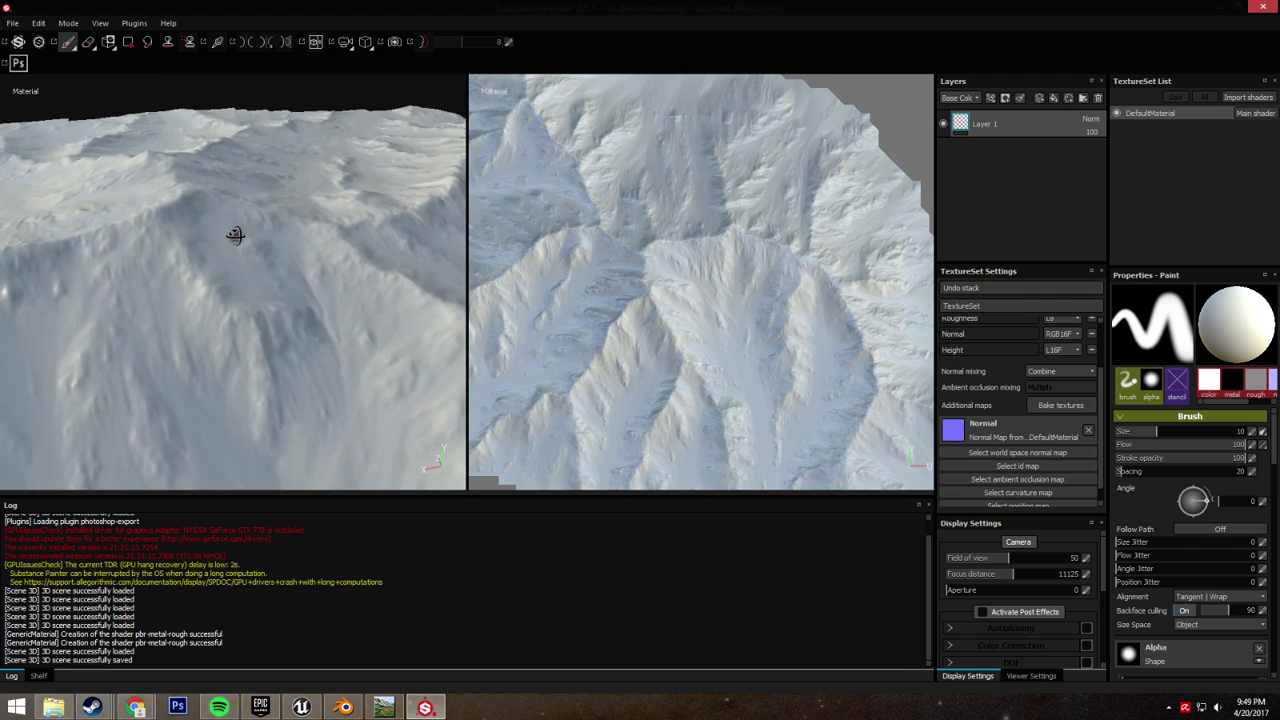
{"action": "scroll", "coordinate": [243, 251], "scroll_direction": "down", "scroll_amount": 10}
{"action": "left_click_drag", "start_coordinate": [297, 326], "coordinate": [298, 296], "text": "alt"}
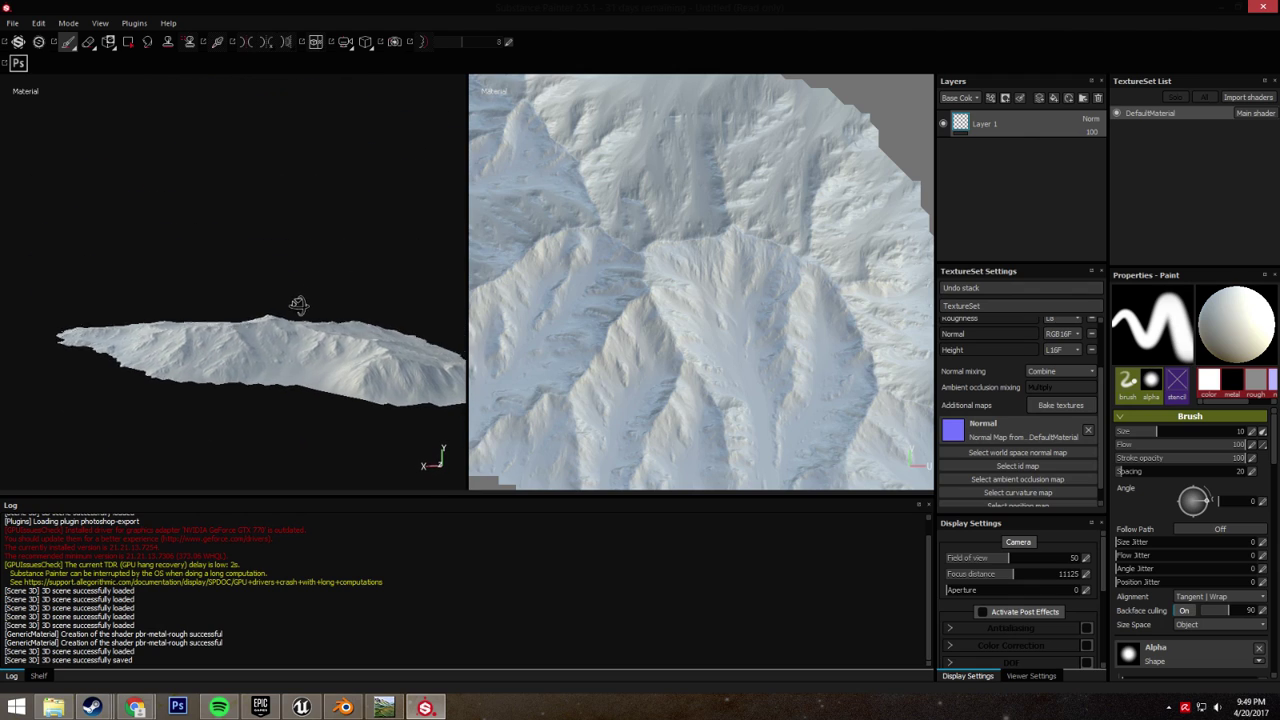
{"action": "scroll", "coordinate": [268, 294], "scroll_direction": "up", "scroll_amount": 6}
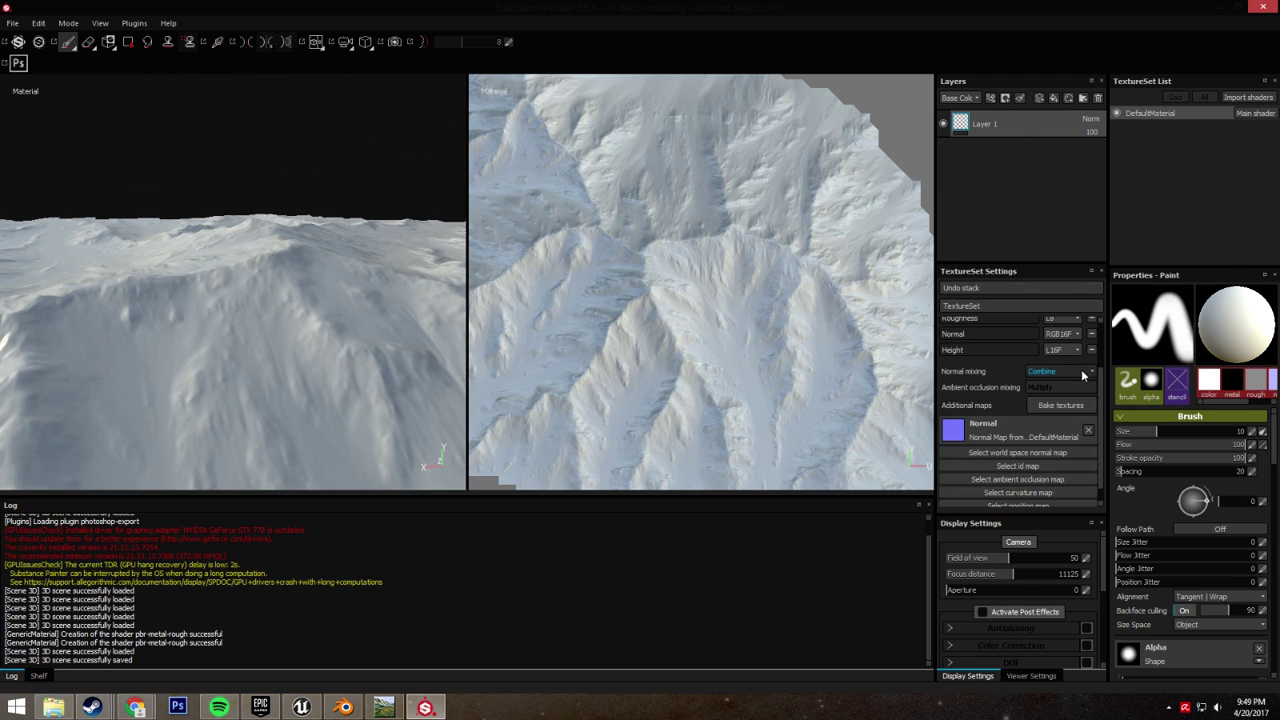
- Open the texture export settings and choose the Unreal Engine 4 (Packed) configuration
{"action": "right_click", "coordinate": [630, 257]}
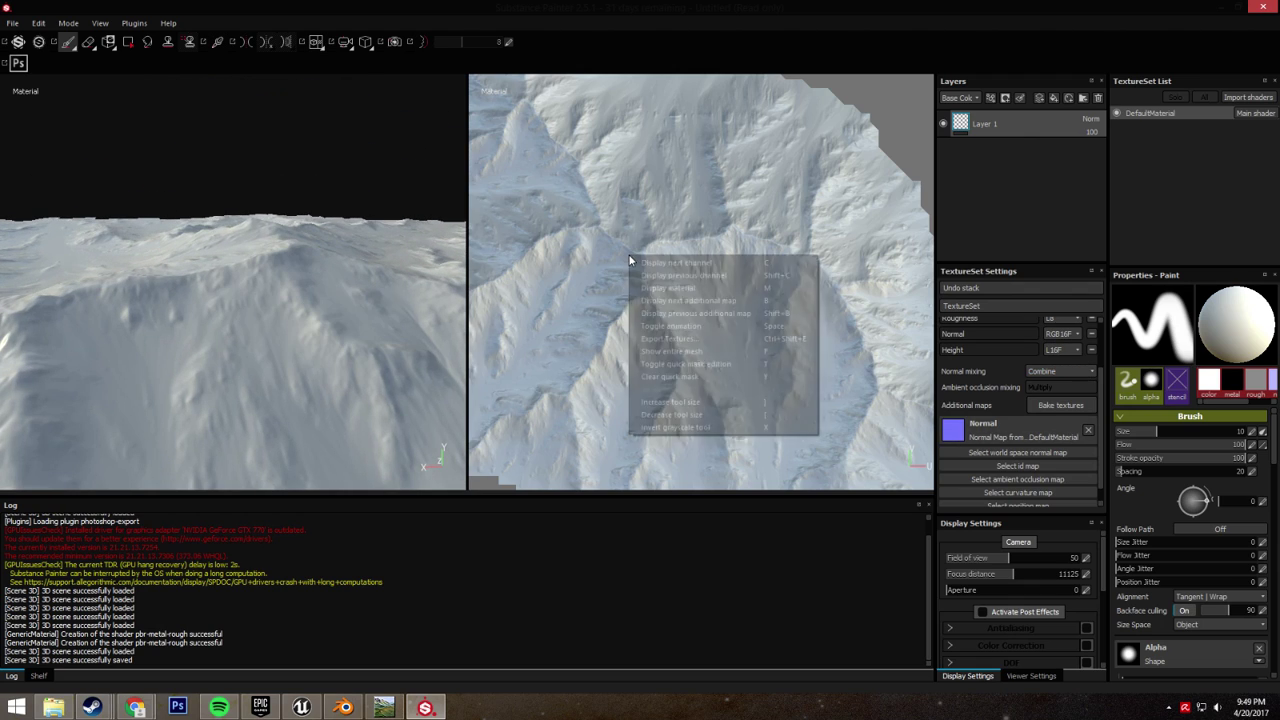
{"action": "left_click", "coordinate": [667, 343]}
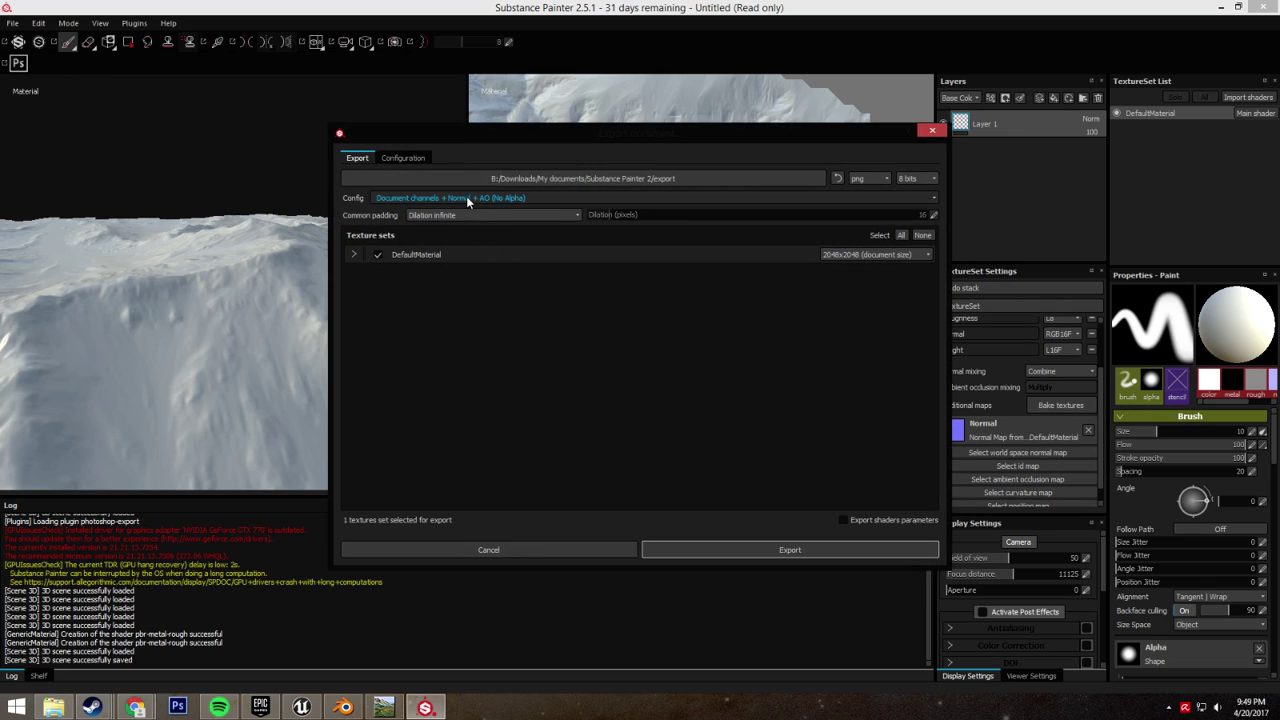
{"action": "left_click", "coordinate": [466, 197]}
{"action": "scroll", "coordinate": [423, 253], "scroll_direction": "down", "scroll_amount": 5}
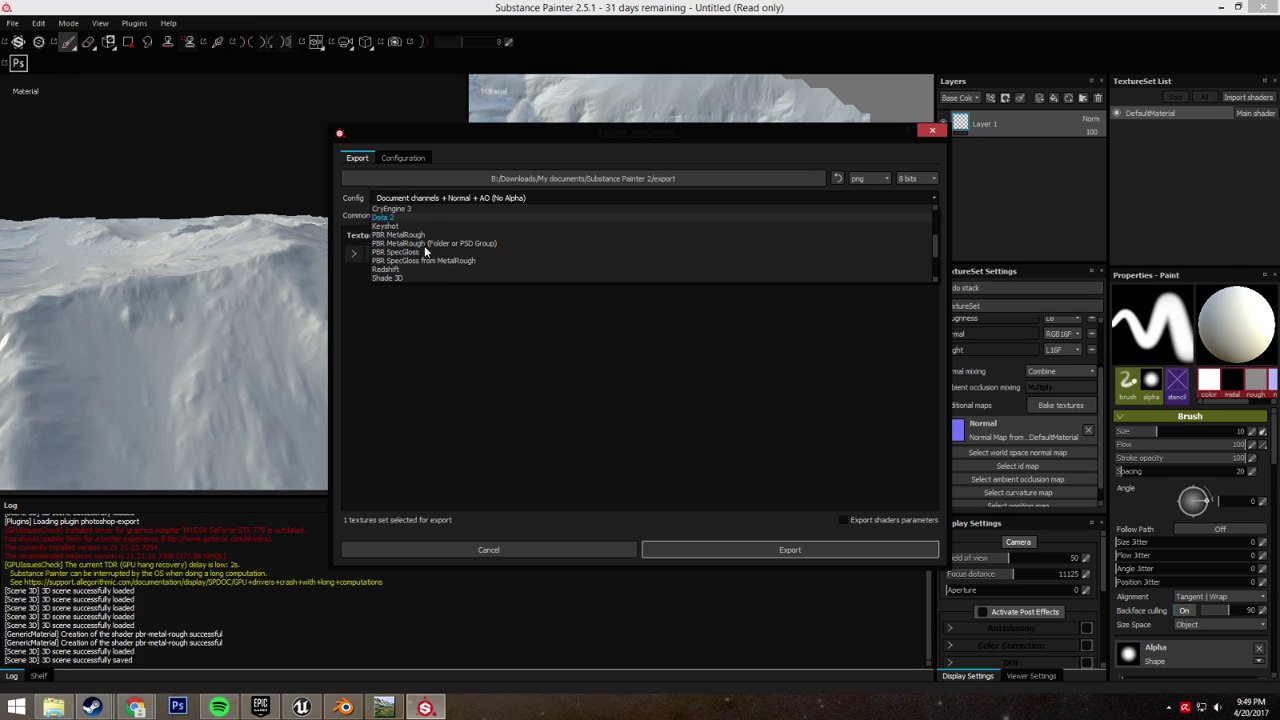
{"action": "scroll", "coordinate": [426, 246], "scroll_direction": "down", "scroll_amount": 3}
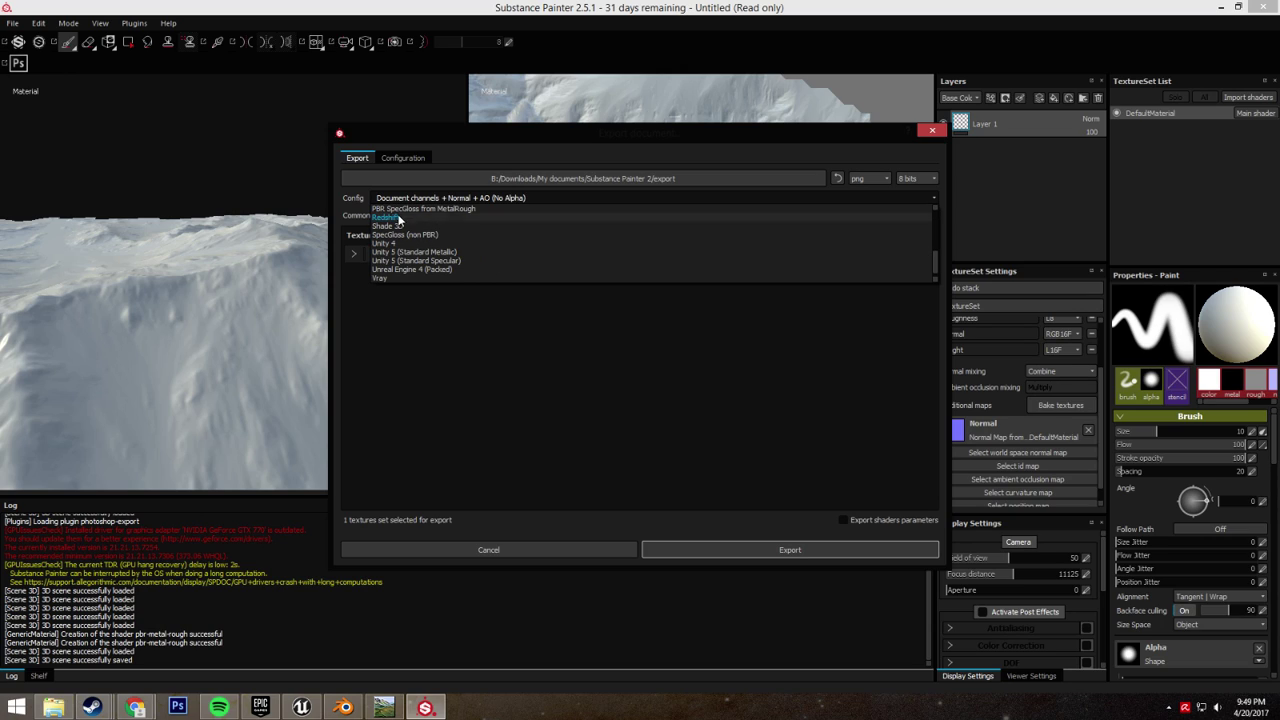
{"action": "left_click", "coordinate": [424, 270]}
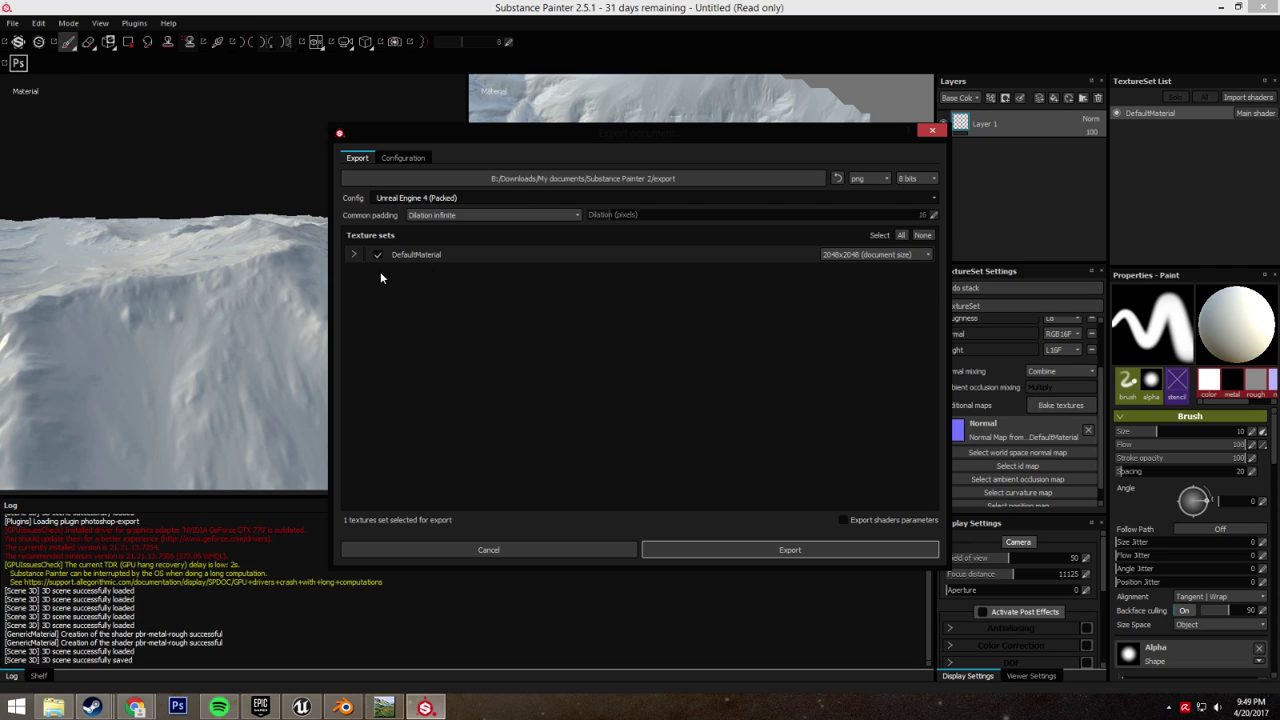
- Set the export destination to the Downloads\UE4\Mountain folder and export the DefaultMaterial textures
{"action": "left_click", "coordinate": [768, 183]}
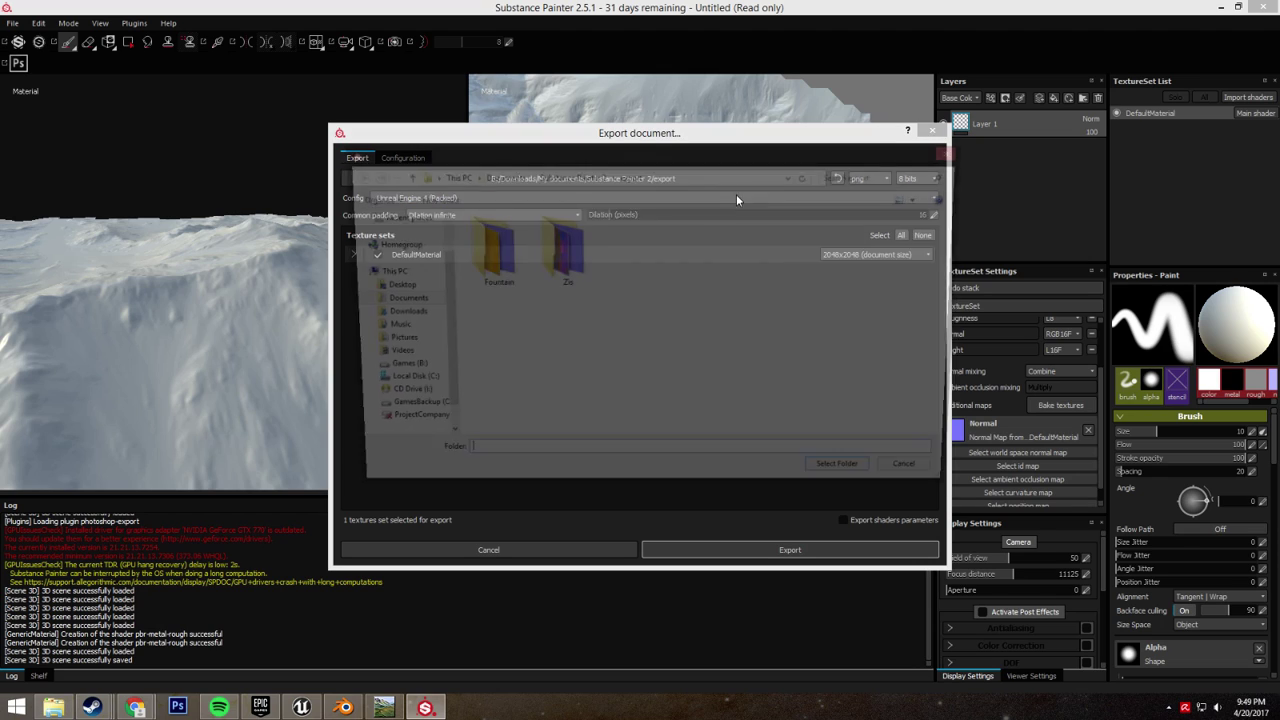
{"action": "left_click", "coordinate": [390, 251]}
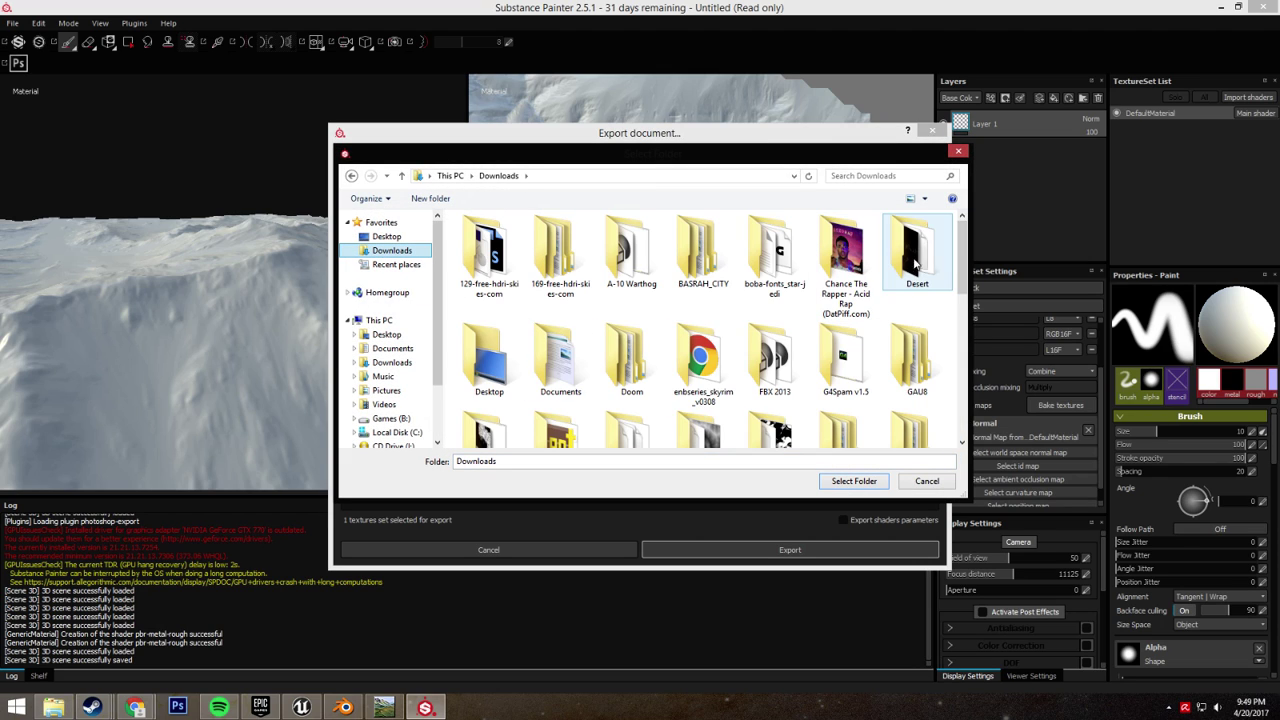
{"action": "left_click_drag", "start_coordinate": [966, 265], "coordinate": [968, 392]}
{"action": "double_click", "coordinate": [632, 360]}
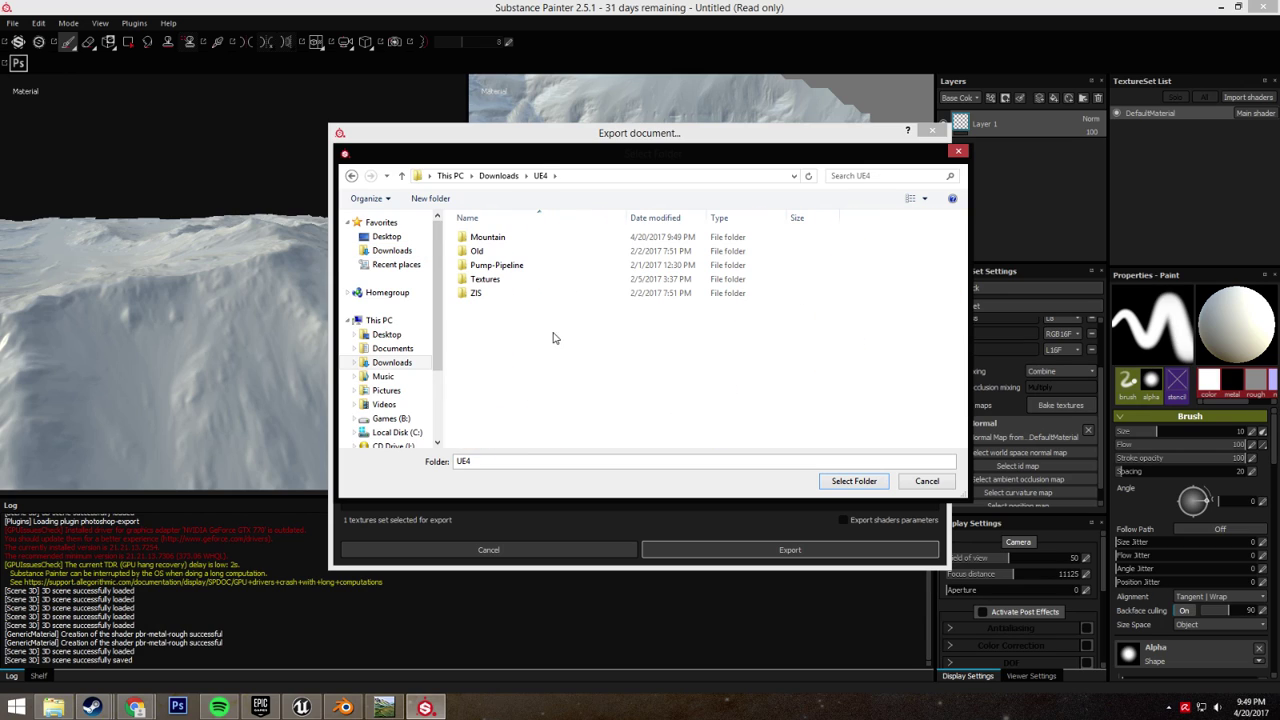
{"action": "double_click", "coordinate": [490, 241]}
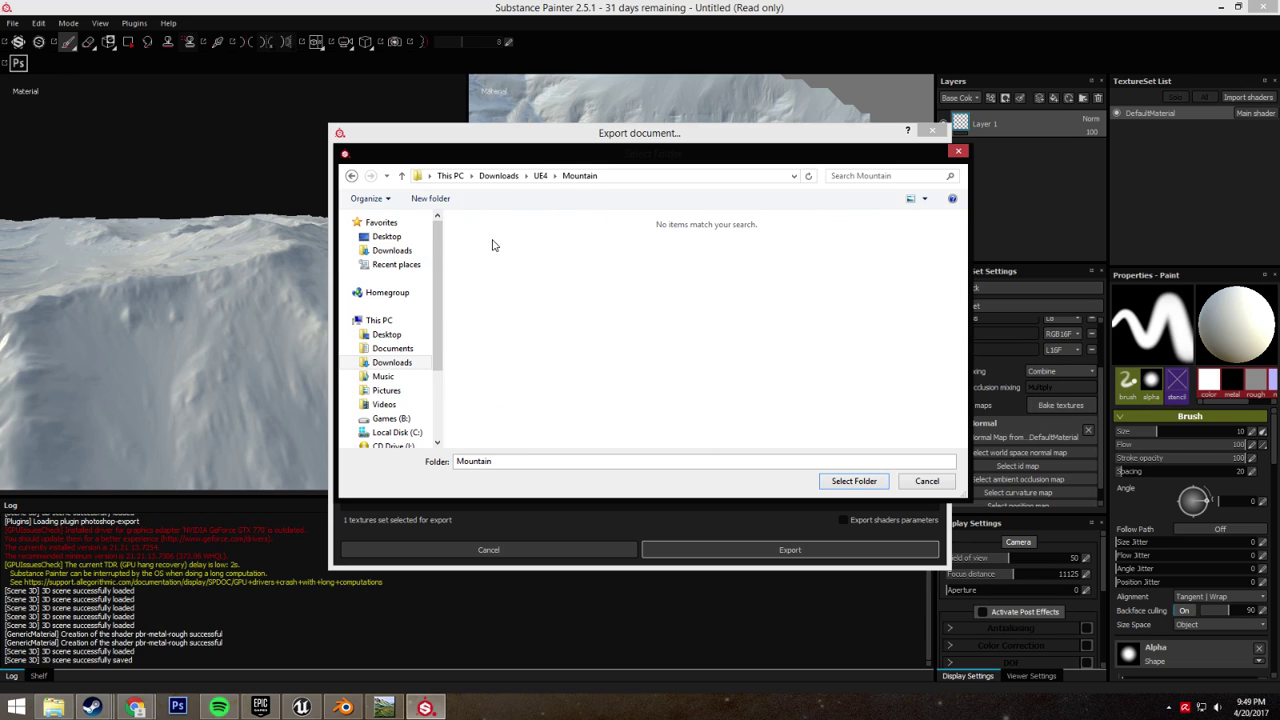
{"action": "left_click", "coordinate": [836, 484]}
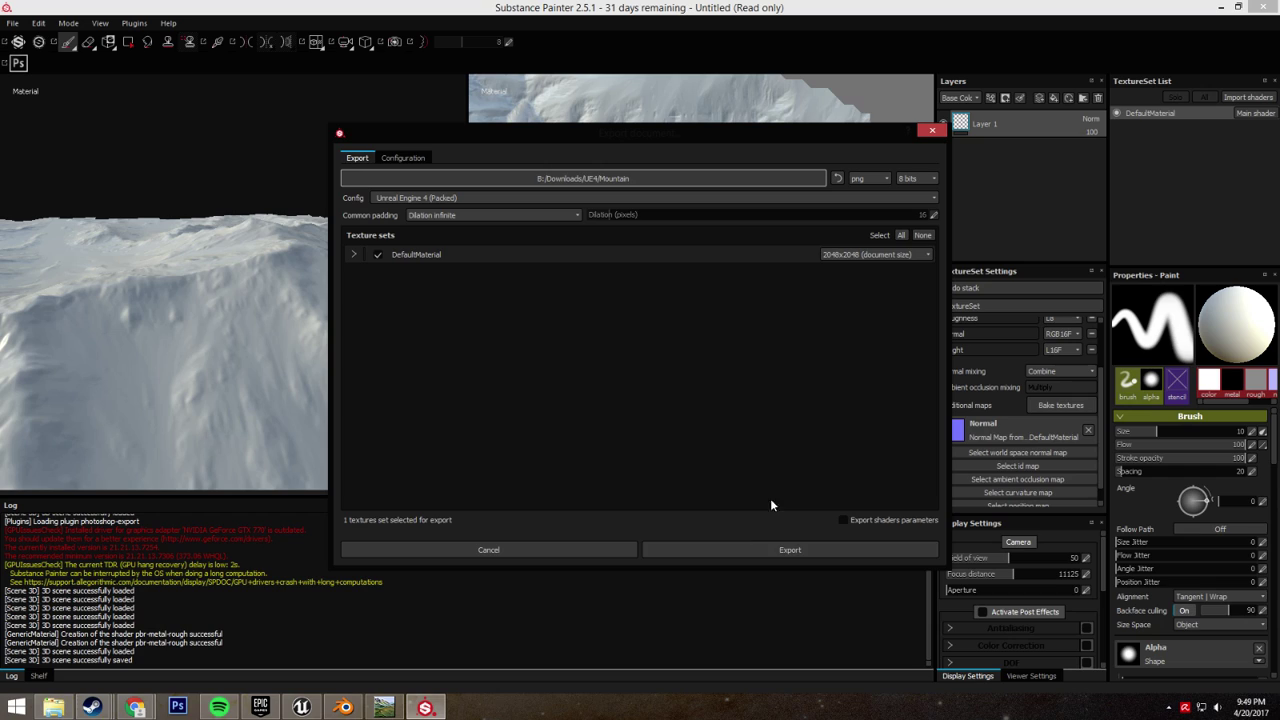
{"action": "left_click", "coordinate": [781, 549]}
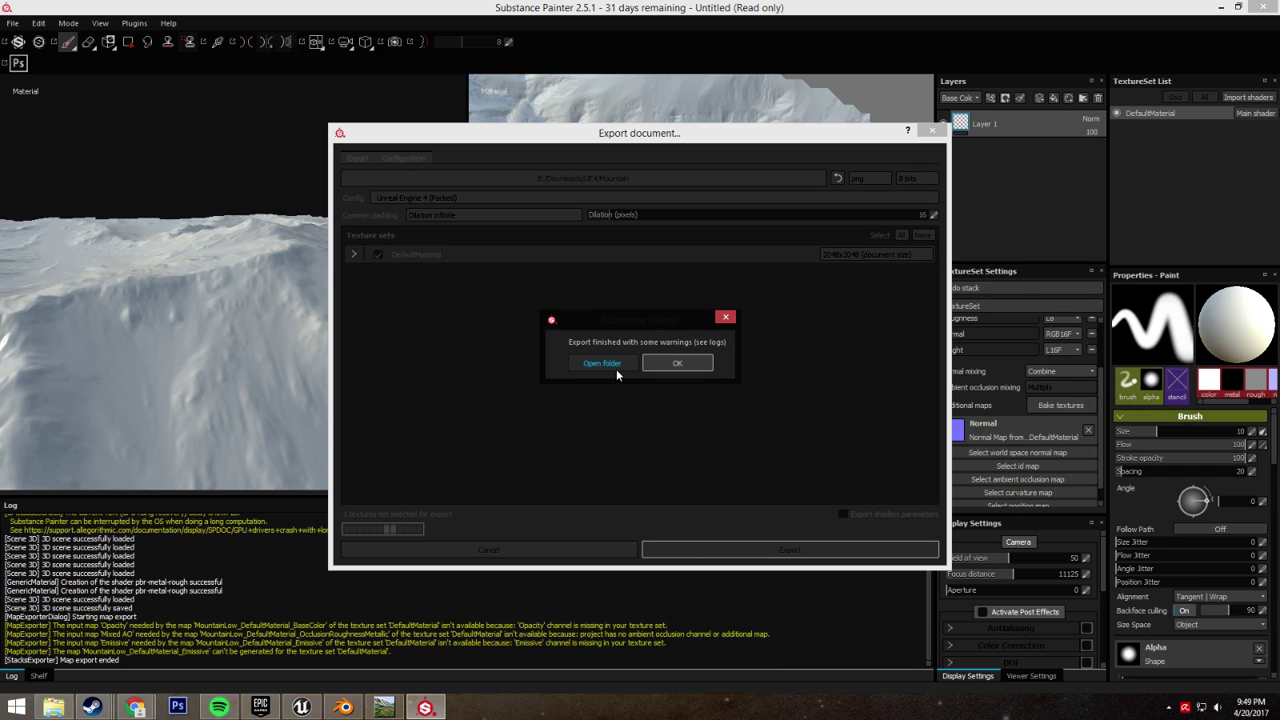
- Open the export folder and delete the exported BaseColor and Occlusion PNG images of MountainLow
{"action": "left_click", "coordinate": [616, 369]}
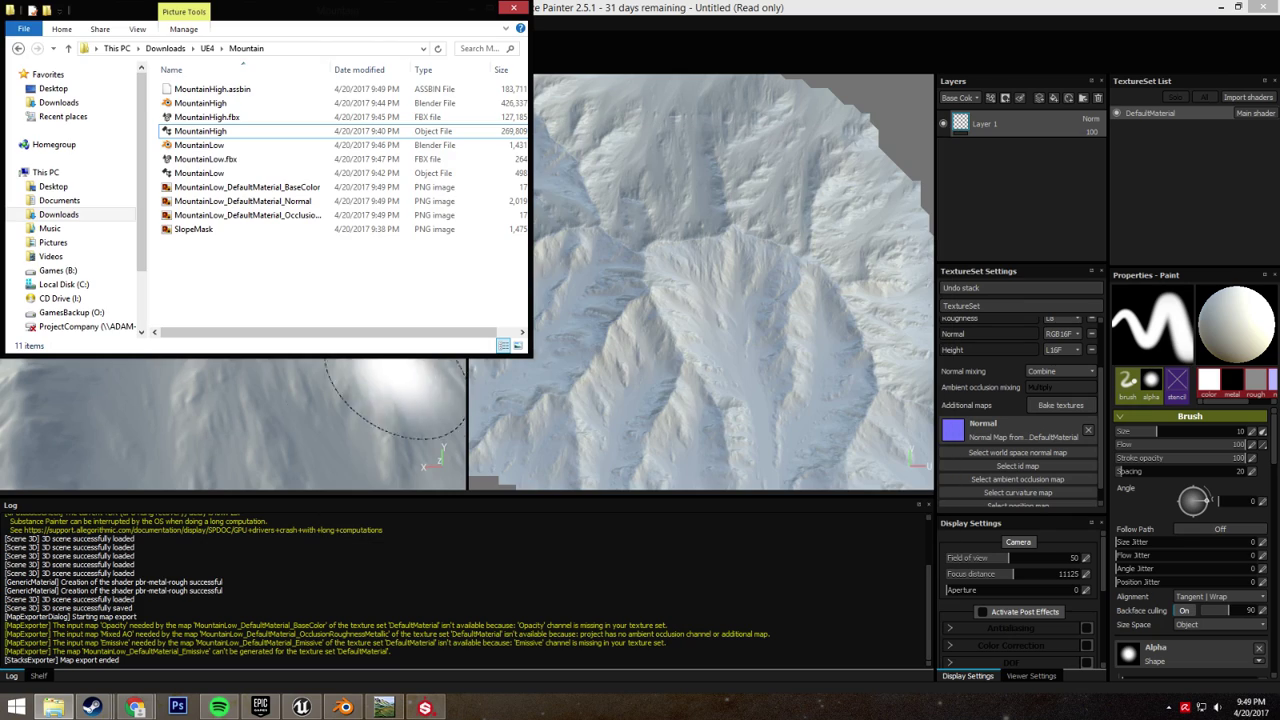
{"action": "left_click", "coordinate": [492, 10]}
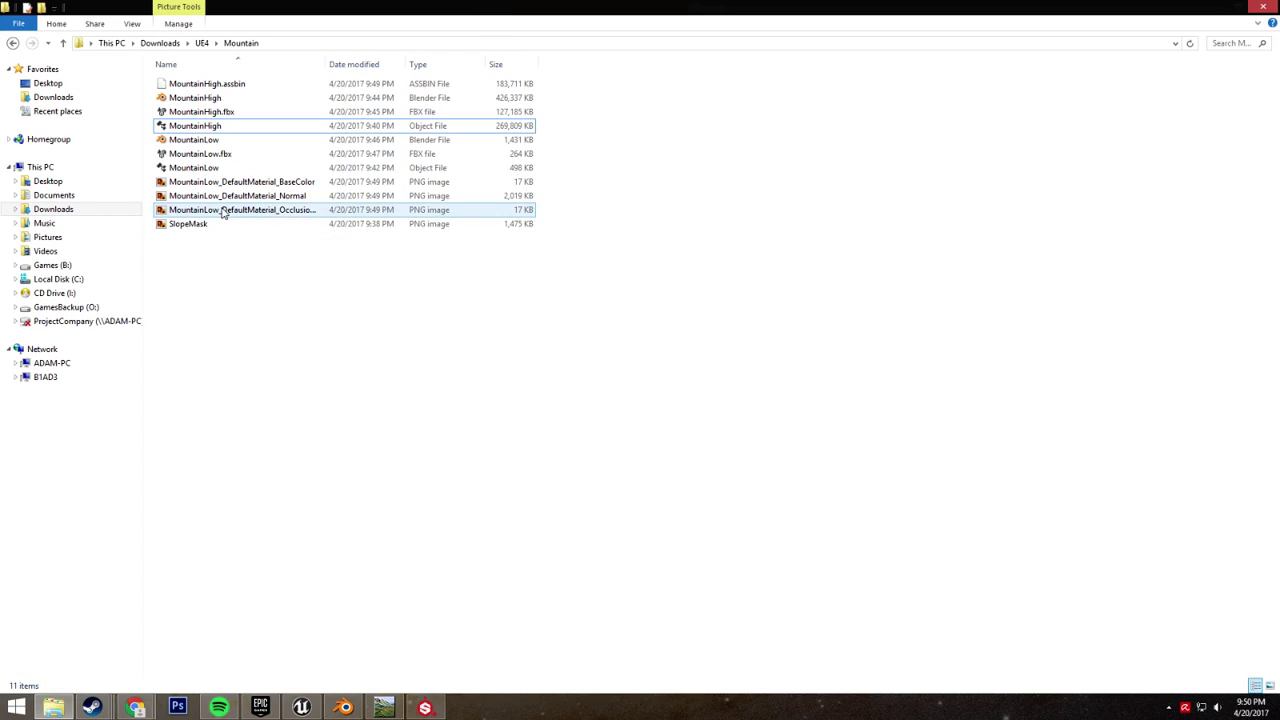
{"action": "left_click", "coordinate": [276, 186]}
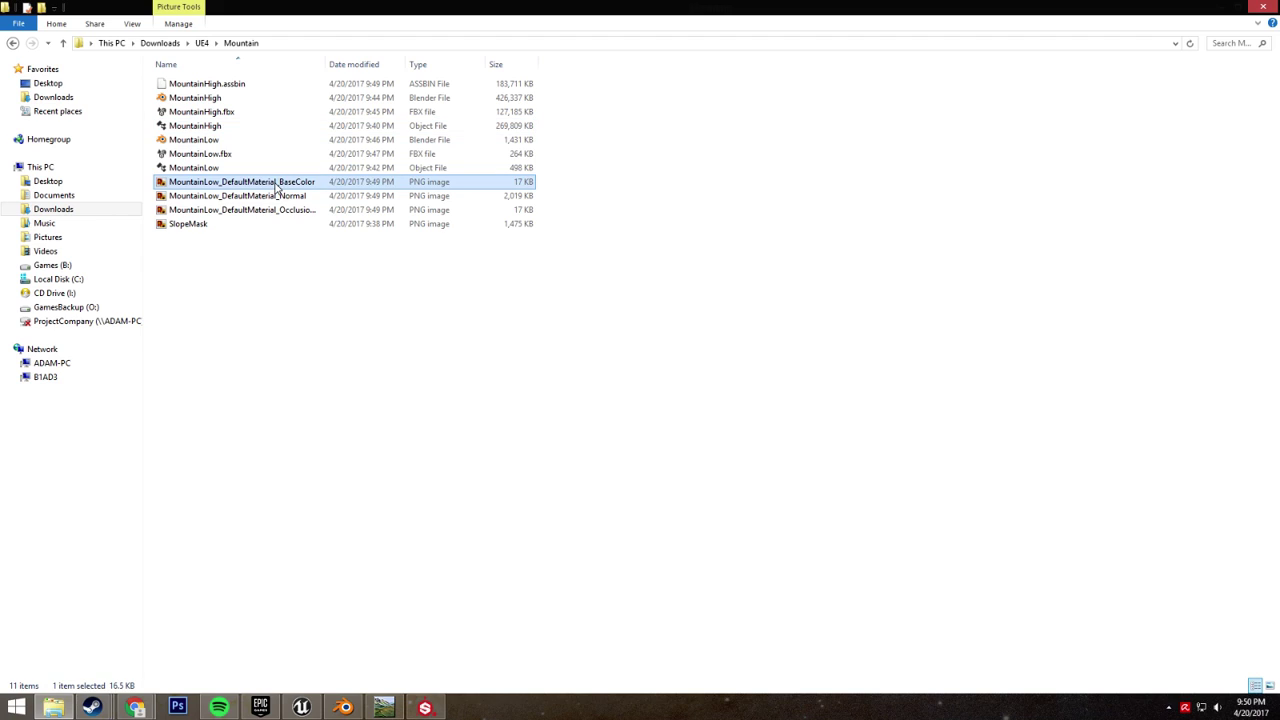
{"action": "key", "text": "Delete"}
{"action": "left_click", "coordinate": [290, 198]}
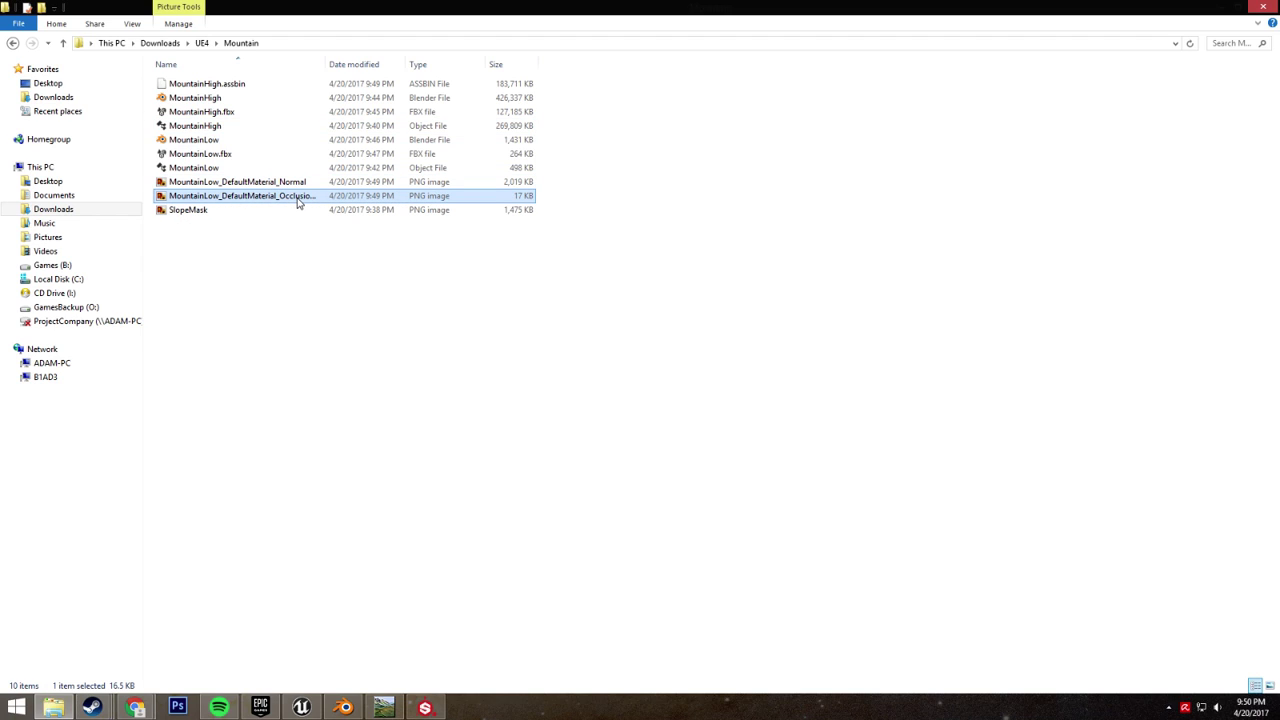
{"action": "key", "text": "Delete"}
{"action": "left_click", "coordinate": [191, 253]}
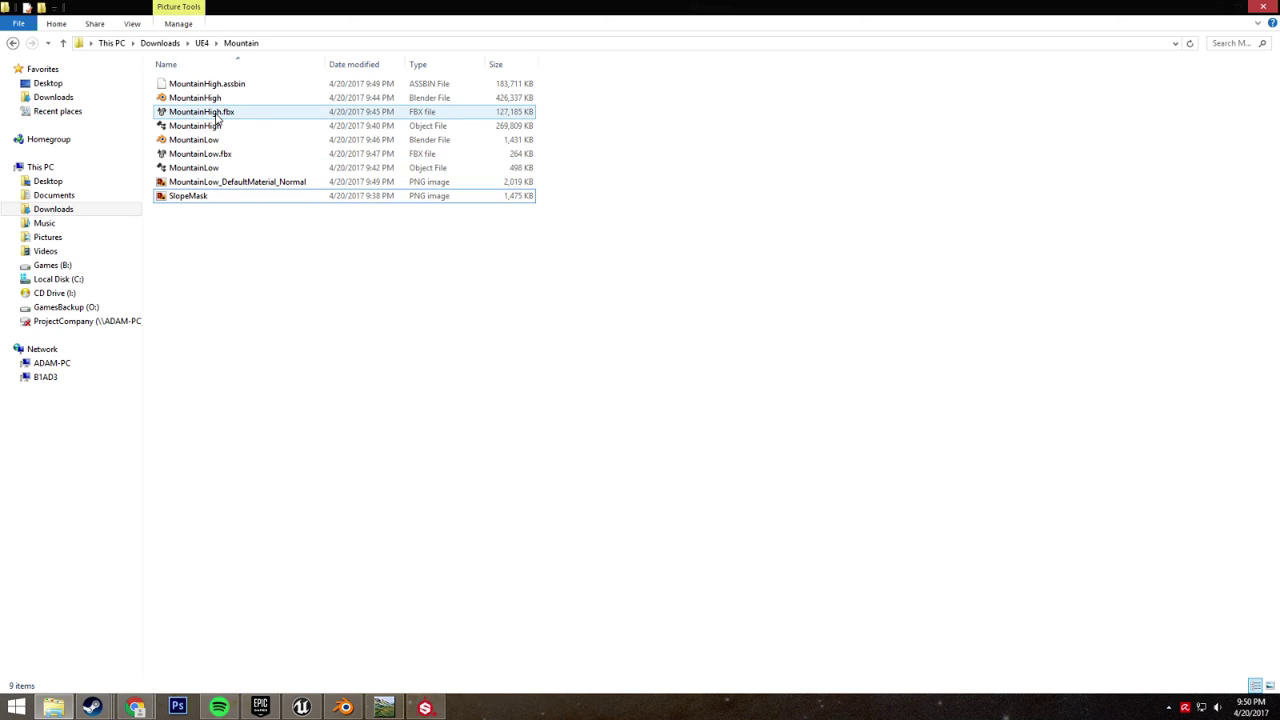
{"action": "left_click", "coordinate": [203, 197]}
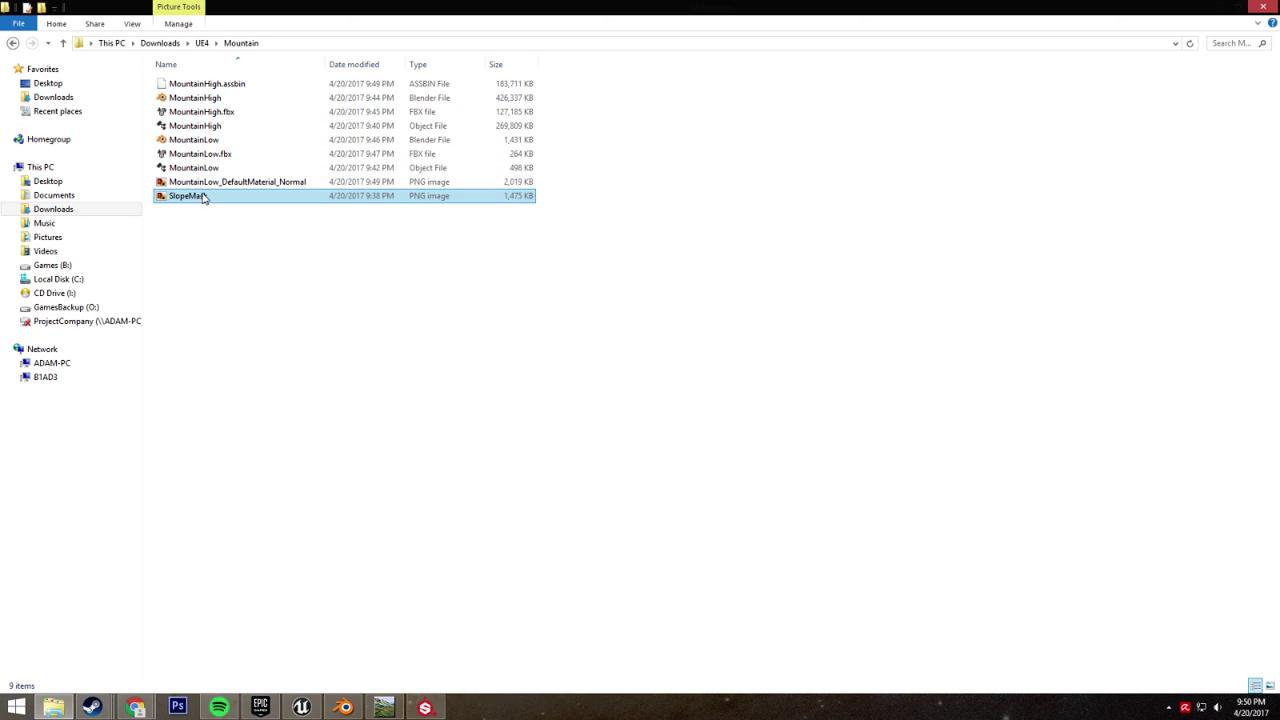
{"action": "mouse_move", "coordinate": [212, 199]}
{"action": "left_mouse_down"}
{"action": "mouse_move", "coordinate": [211, 185]}
{"action": "mouse_move", "coordinate": [214, 208]}
{"action": "left_mouse_up"}
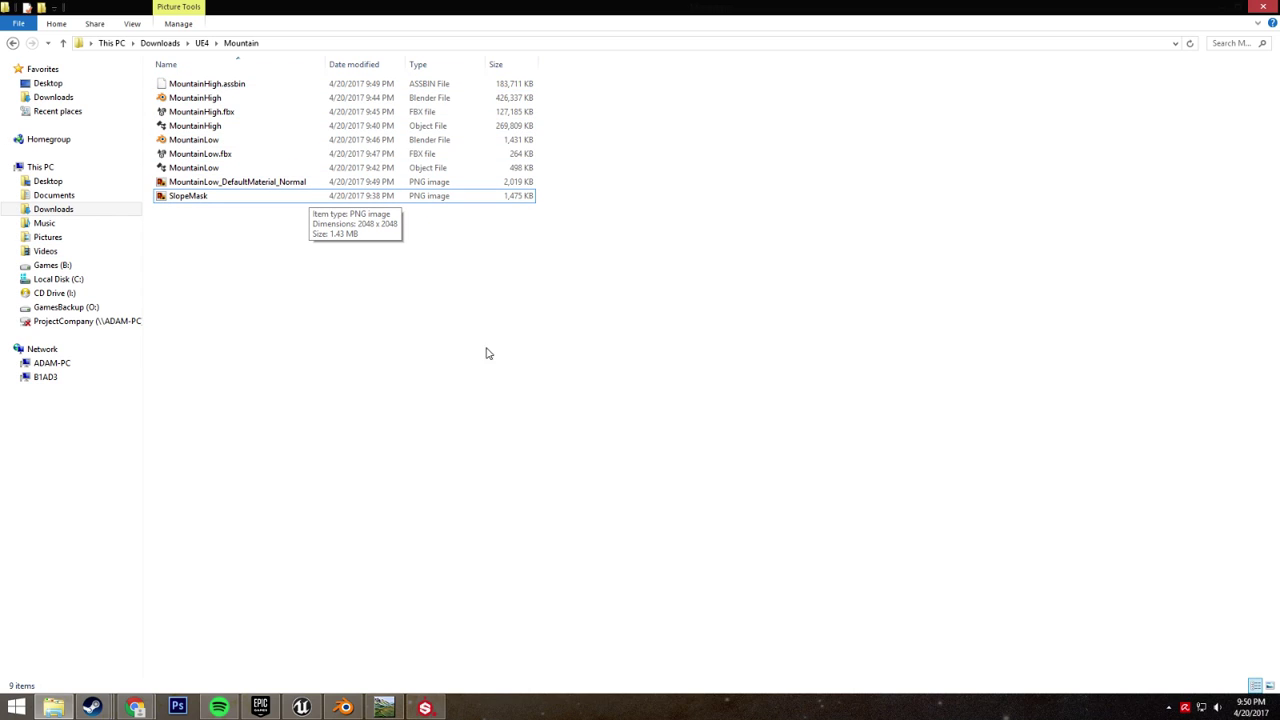
- Switch to Unreal Editor and choose MountainLow.fbx, MountainLow_DefaultMaterial_Normal and SlopeMask for import into the MountainTutorial folder
{"action": "left_click", "coordinate": [301, 707]}
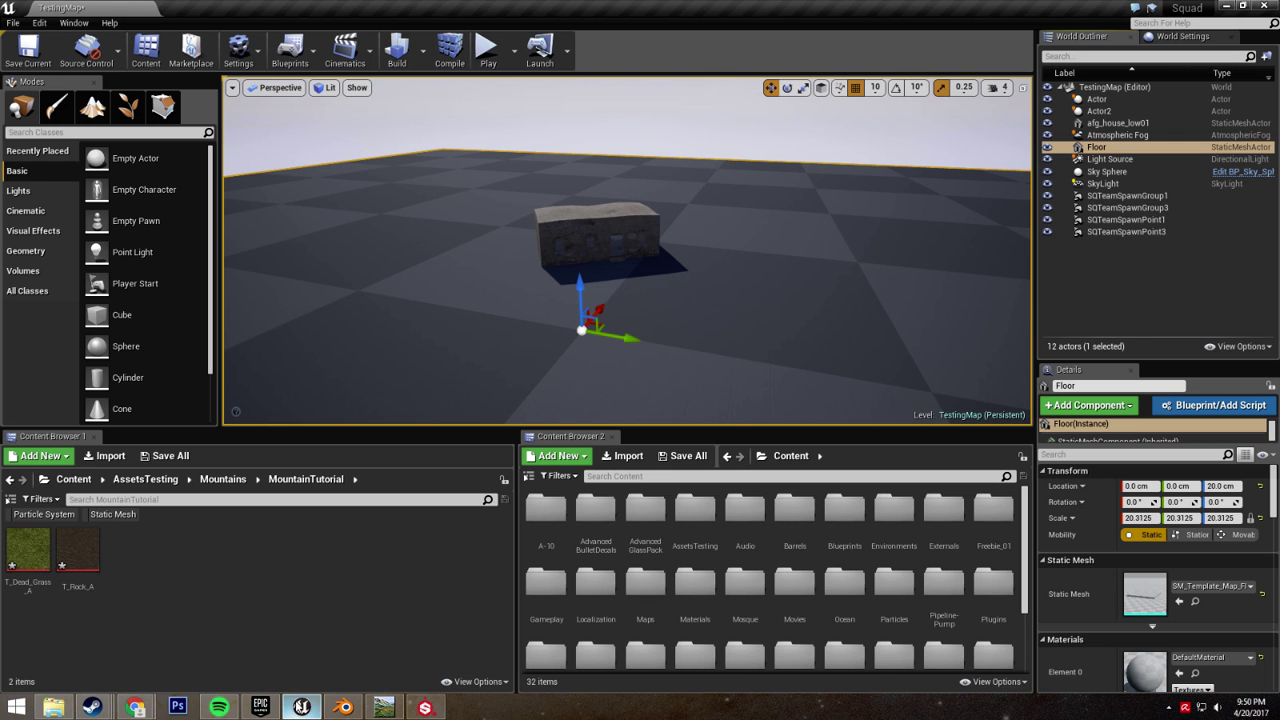
{"action": "right_click_drag", "start_coordinate": [438, 316], "coordinate": [460, 316]}
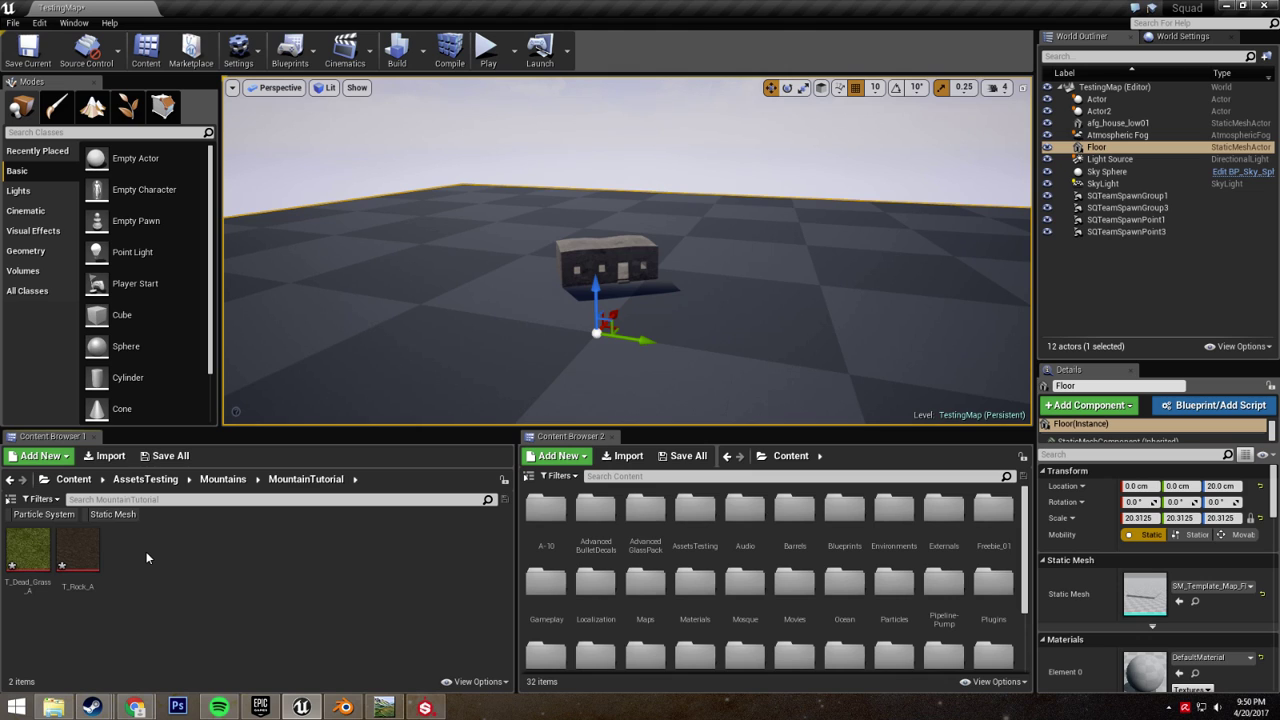
{"action": "left_click_drag", "start_coordinate": [455, 314], "coordinate": [460, 400]}
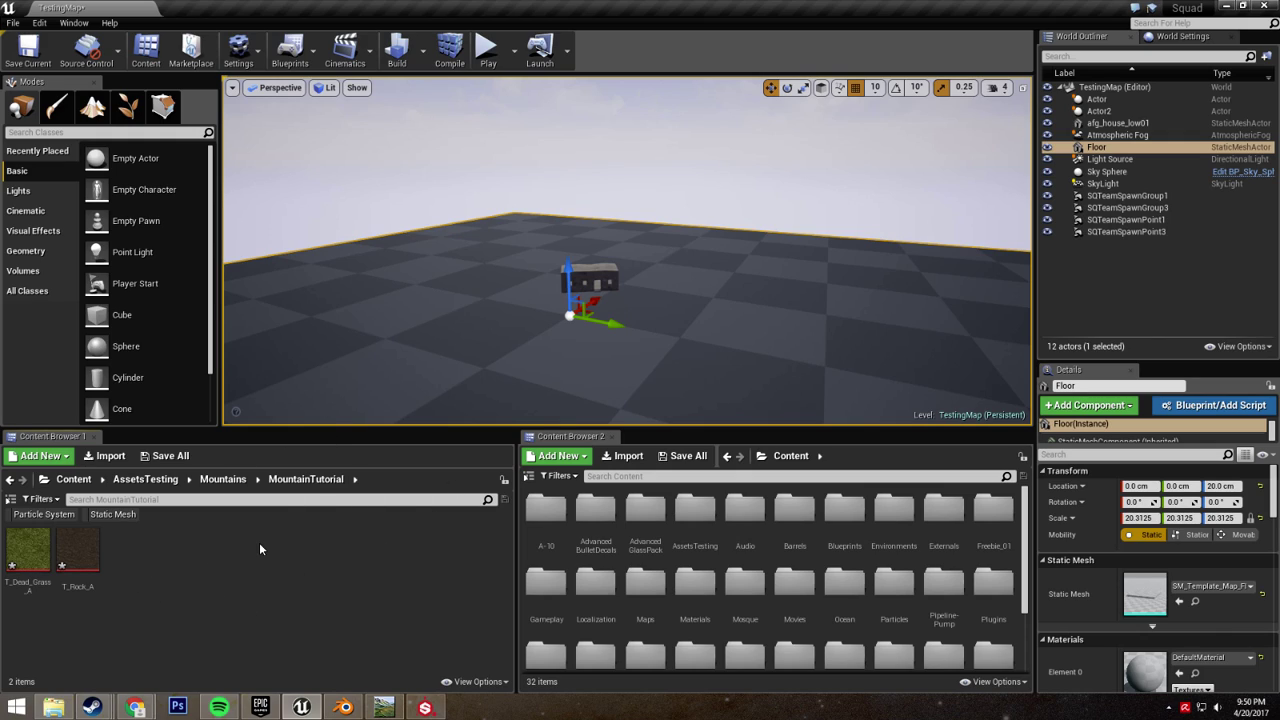
{"action": "right_click", "coordinate": [193, 582]}
{"action": "left_click", "coordinate": [264, 249]}
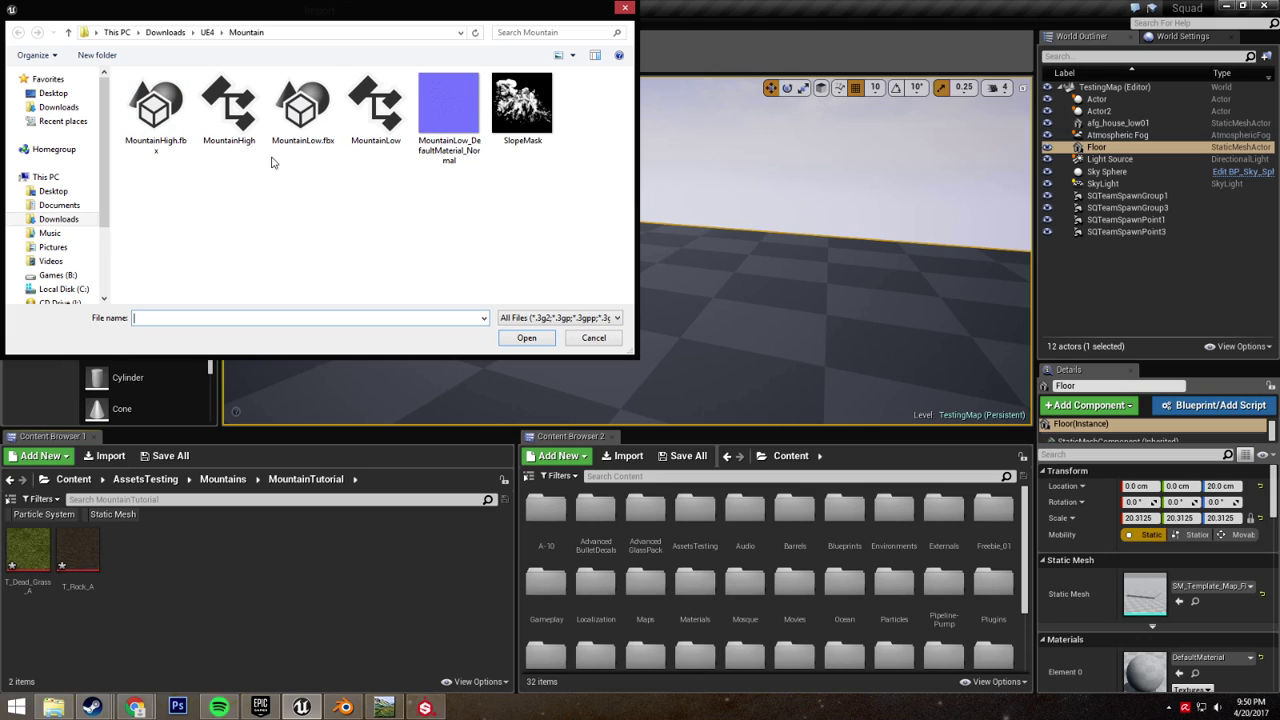
{"action": "left_click", "coordinate": [304, 135]}
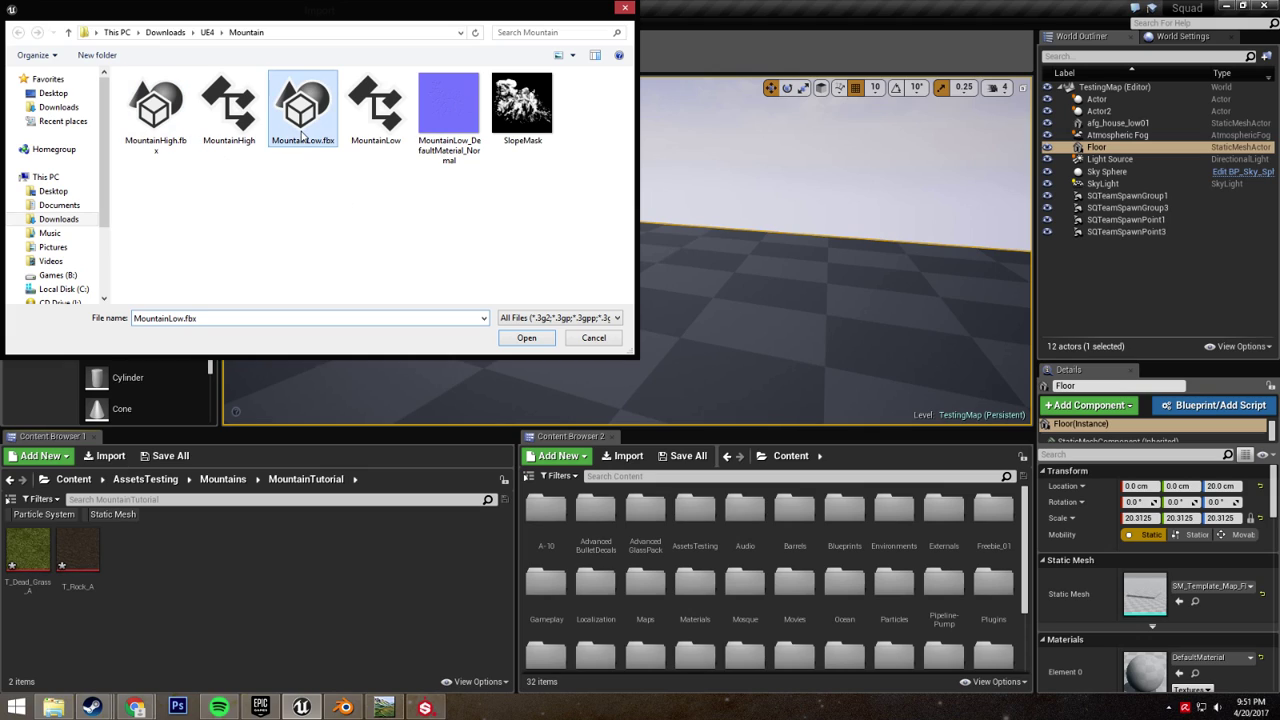
{"action": "left_click", "coordinate": [454, 130], "text": "ctrl"}
{"action": "left_click", "coordinate": [502, 127], "text": "ctrl"}
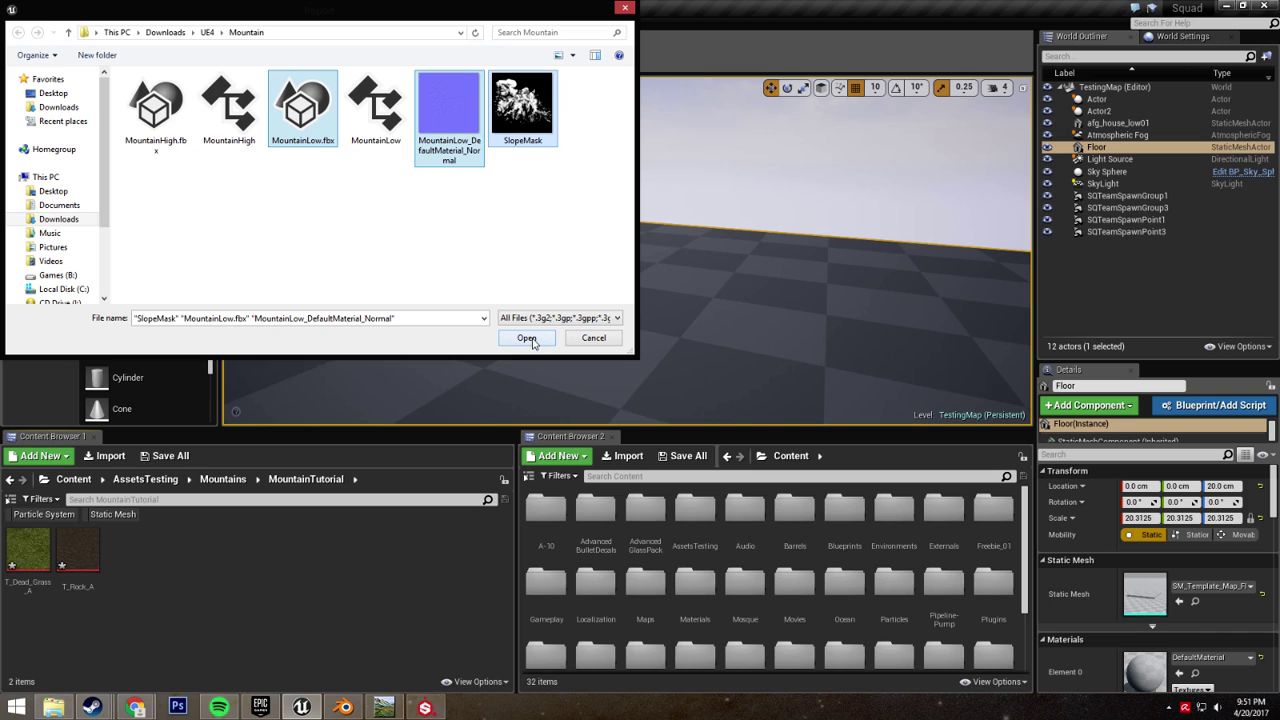
{"action": "left_click", "coordinate": [526, 338]}
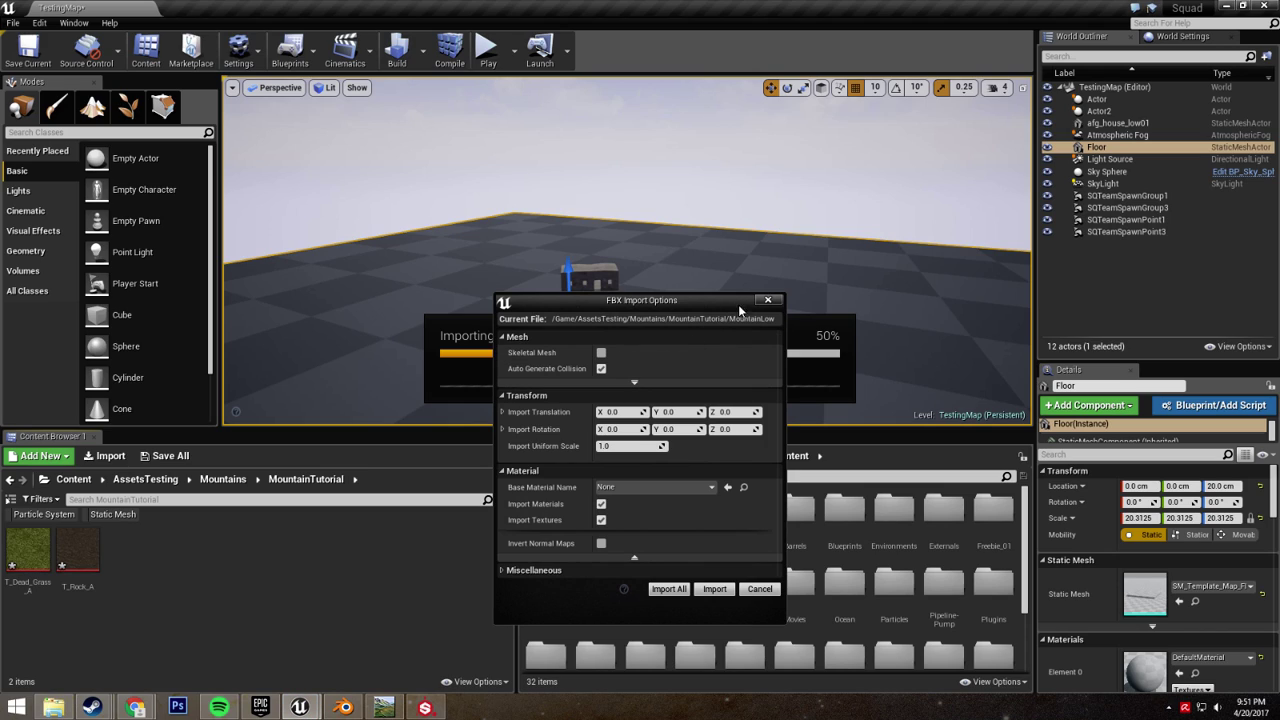
- Import the MountainLow mesh with the default FBX options and accept the normal map setting for its texture
{"action": "left_click", "coordinate": [713, 588]}
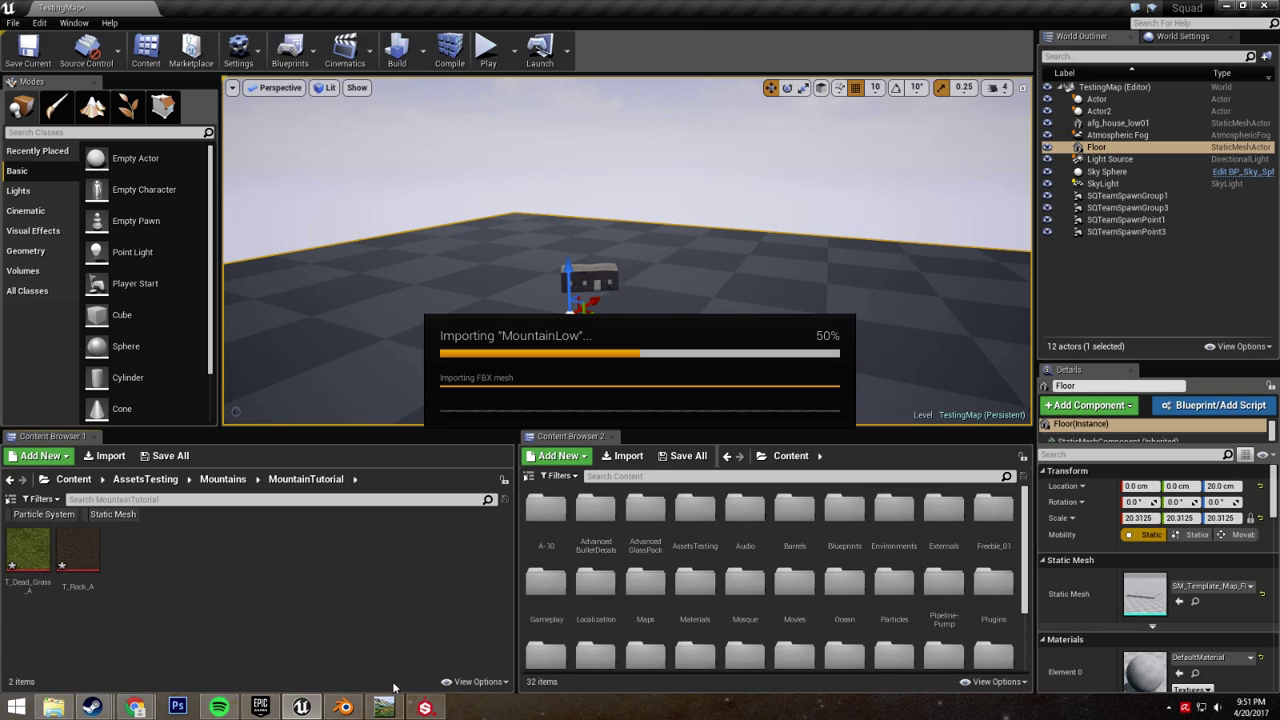
{"action": "mouse_move", "coordinate": [341, 709]}
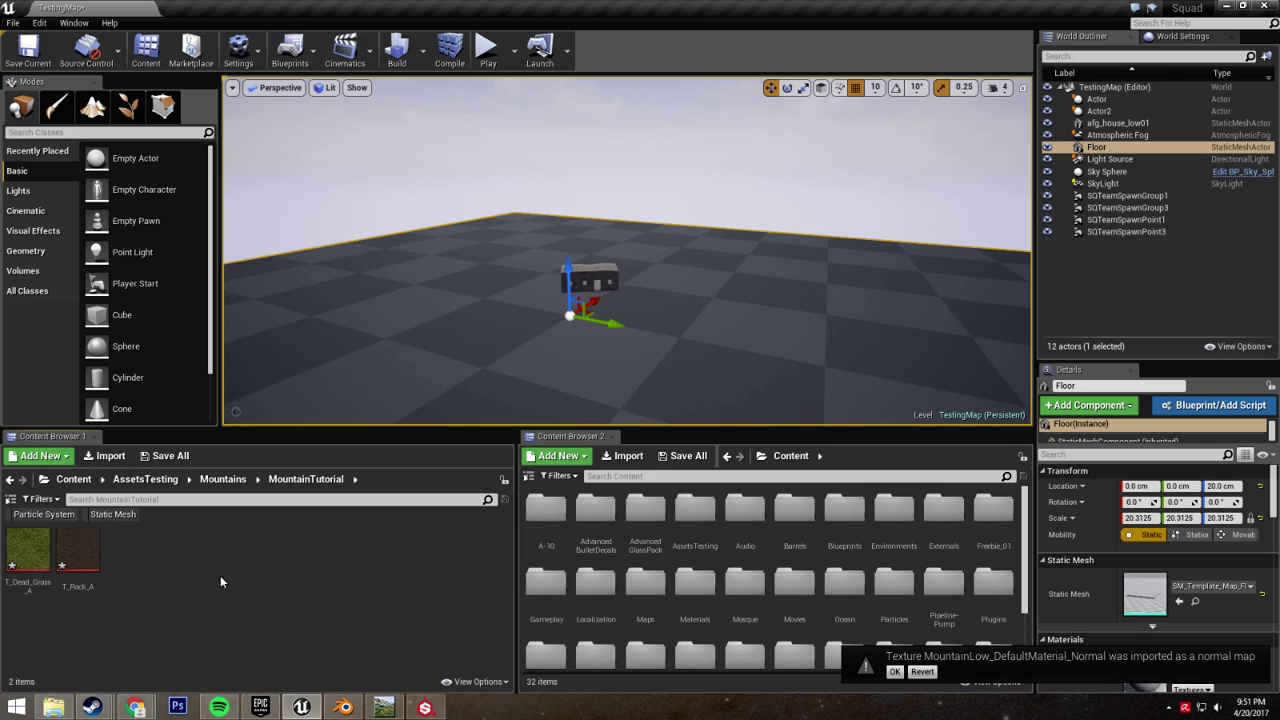
{"action": "left_click", "coordinate": [895, 672]}
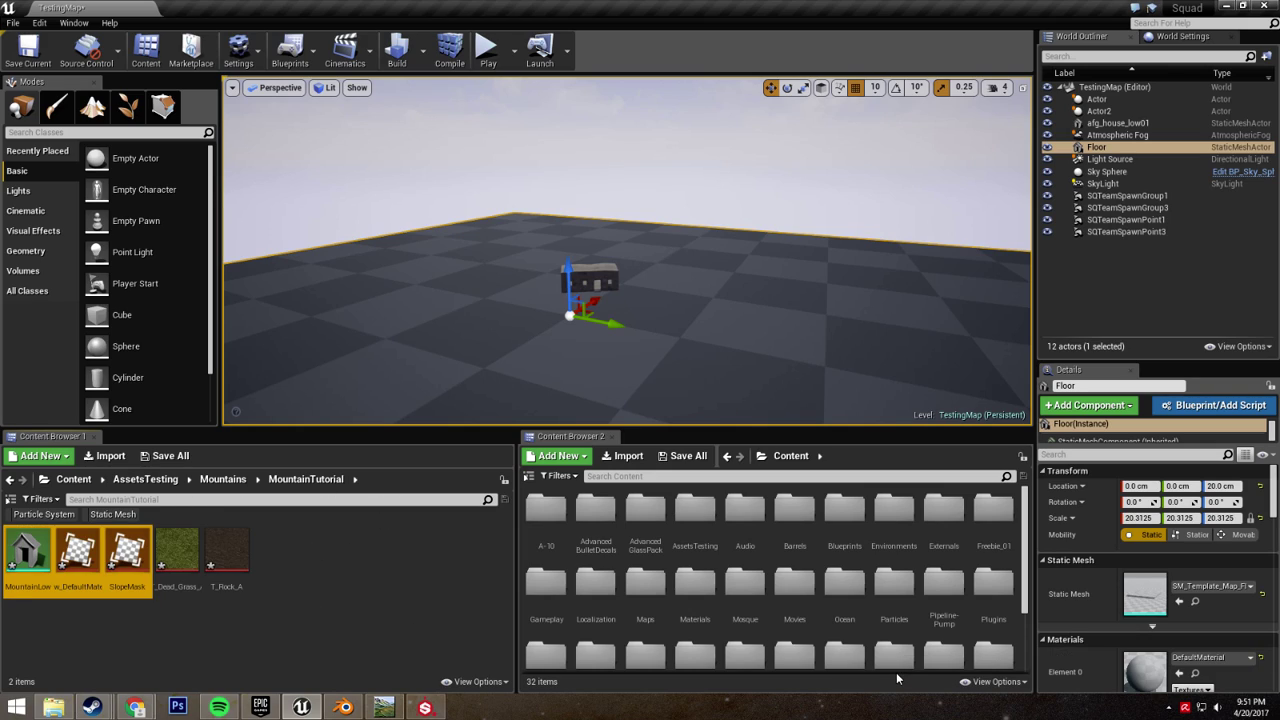
- Place the MountainLow mesh into the level beside the house and frame it in the viewport
{"action": "left_click", "coordinate": [28, 550]}
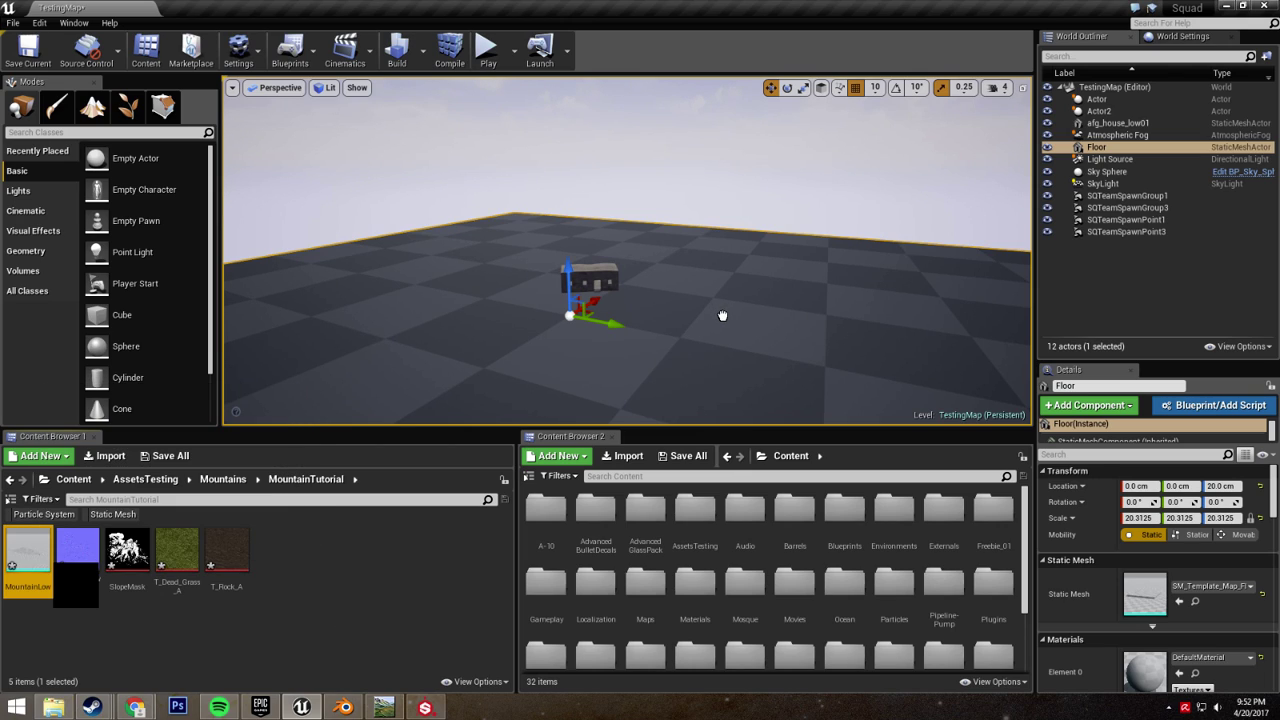
{"action": "left_click_drag", "start_coordinate": [722, 316], "coordinate": [615, 315]}
{"action": "mouse_move", "coordinate": [591, 100]}
{"action": "right_mouse_down"}
{"action": "mouse_move", "coordinate": [640, 110]}
{"action": "mouse_move", "coordinate": [591, 100]}
{"action": "right_mouse_up"}
{"action": "right_click_drag", "start_coordinate": [646, 178], "coordinate": [785, 224]}
- Create a new material named MountainTutorial in the MountainTutorial folder and open it for editing
{"action": "right_click", "coordinate": [366, 570]}
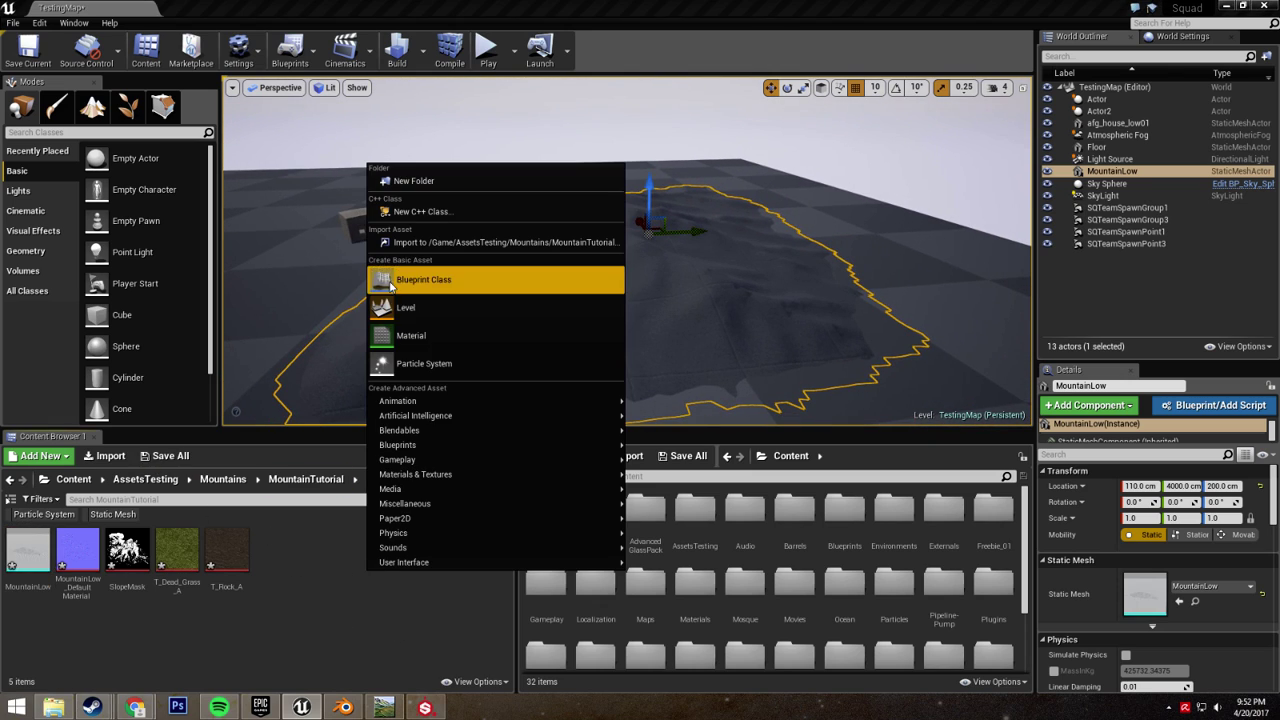
{"action": "left_click", "coordinate": [433, 338]}
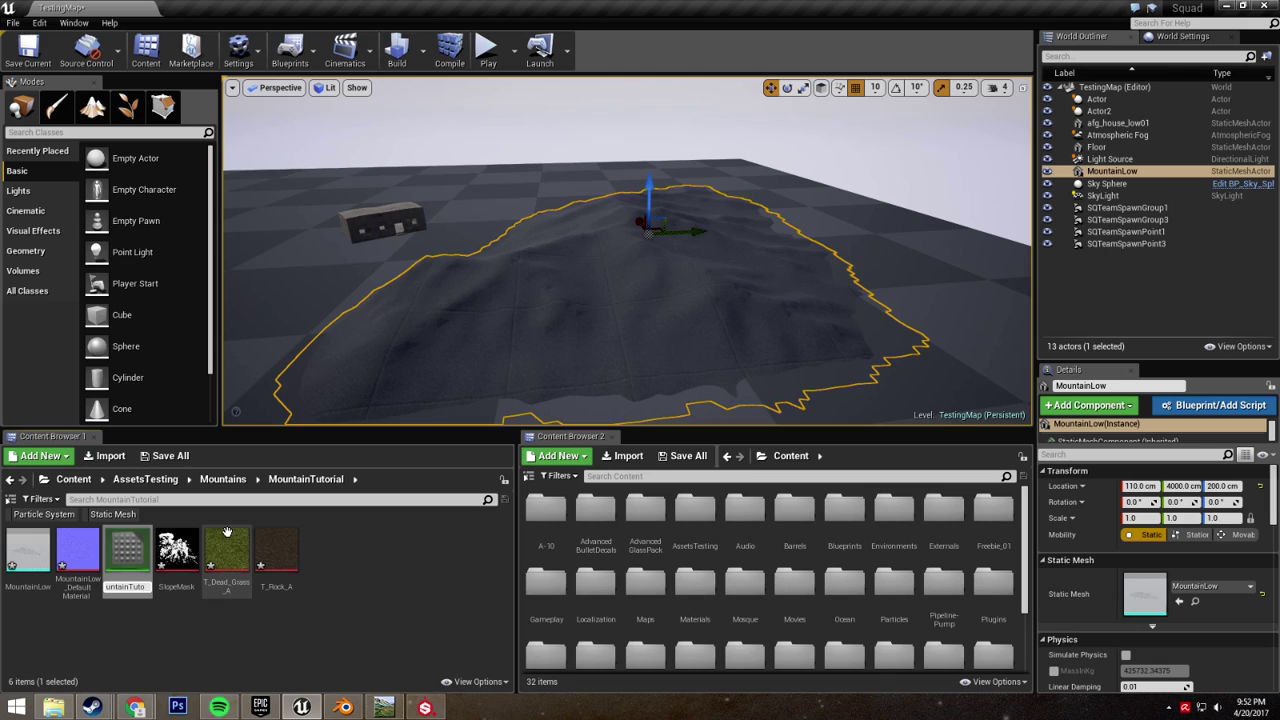
{"action": "key", "text": "Return"}
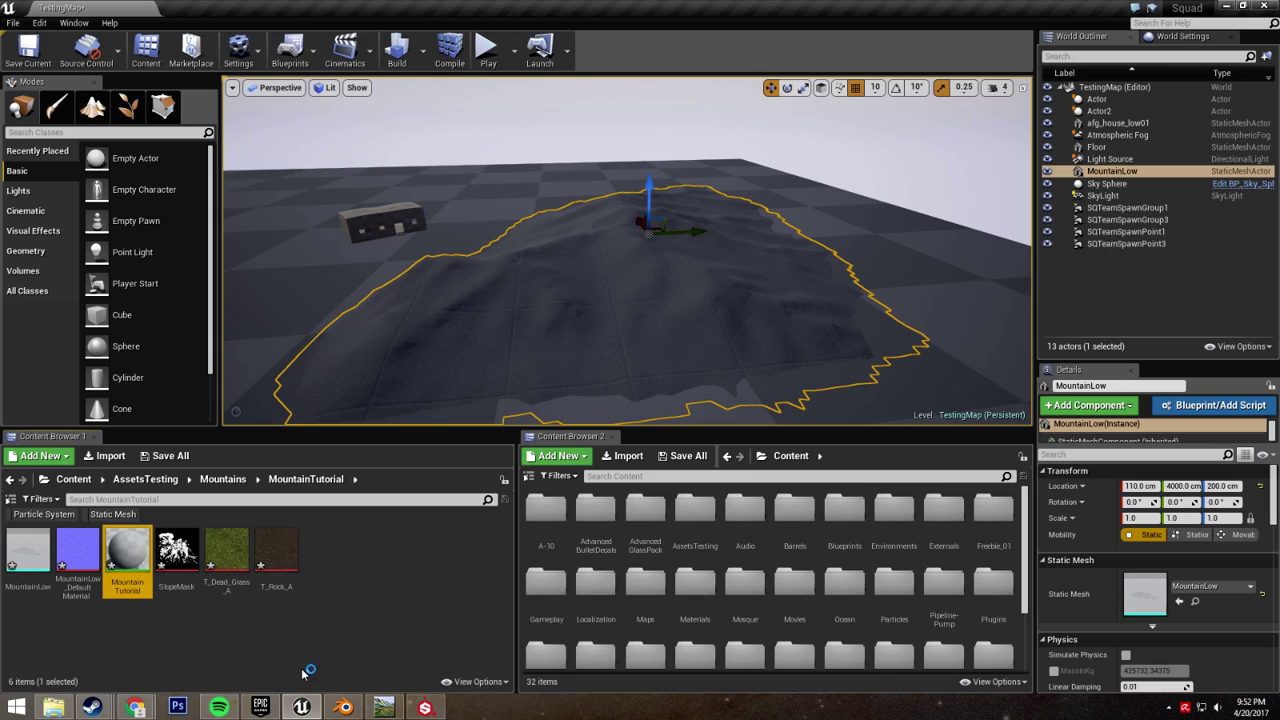
{"action": "double_click", "coordinate": [143, 561]}
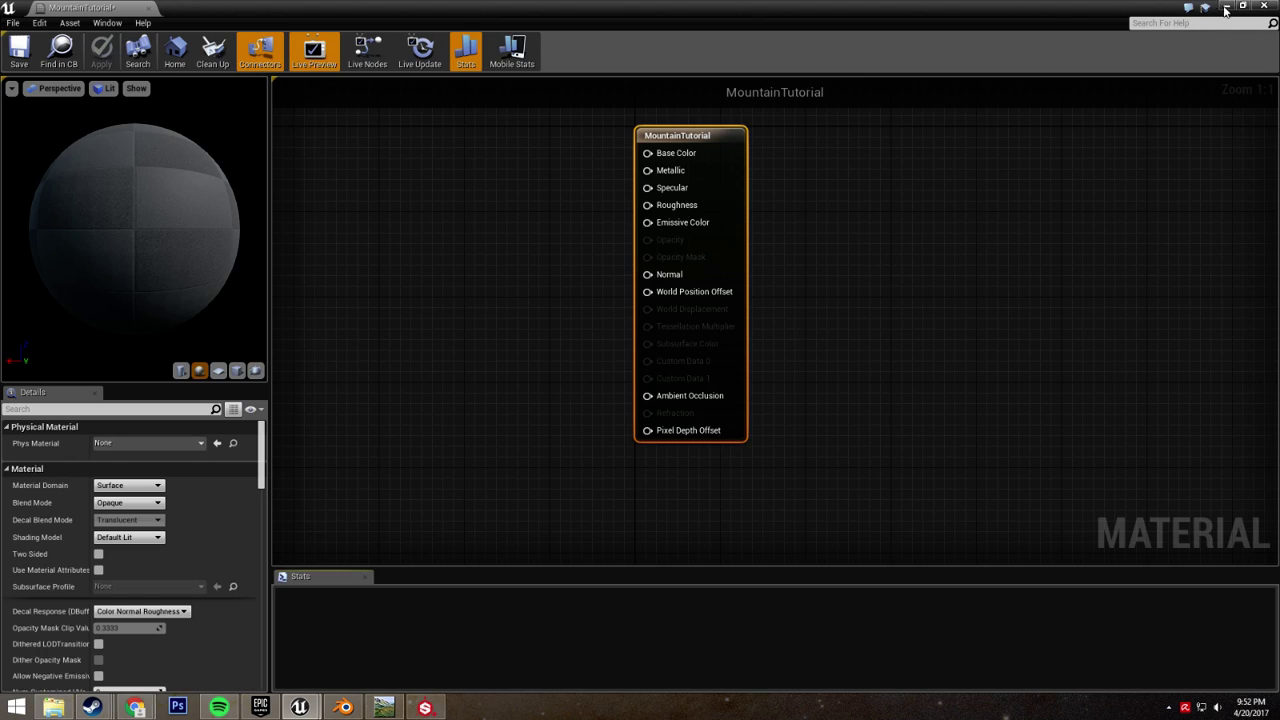
- Restore the material editor to a floating window, then enlarge and position it so the MountainTutorial folder's assets stay visible
{"action": "left_click", "coordinate": [1226, 8]}
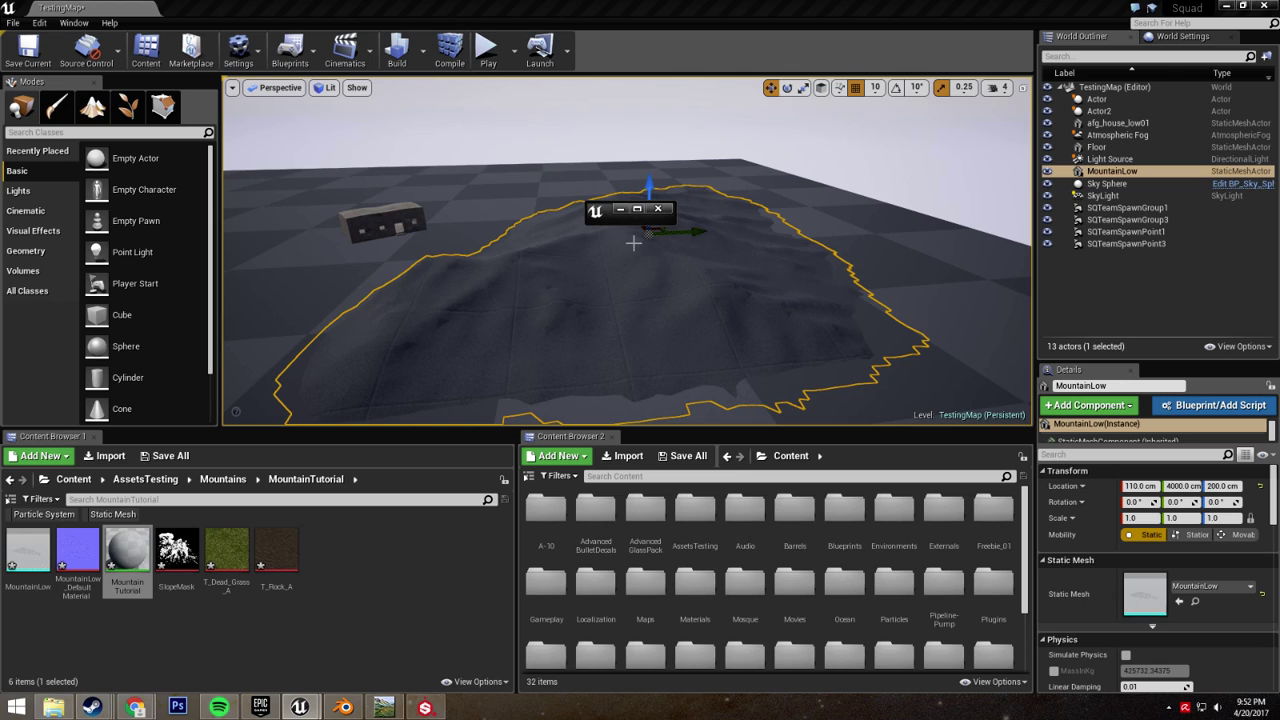
{"action": "left_click_drag", "start_coordinate": [630, 222], "coordinate": [630, 612]}
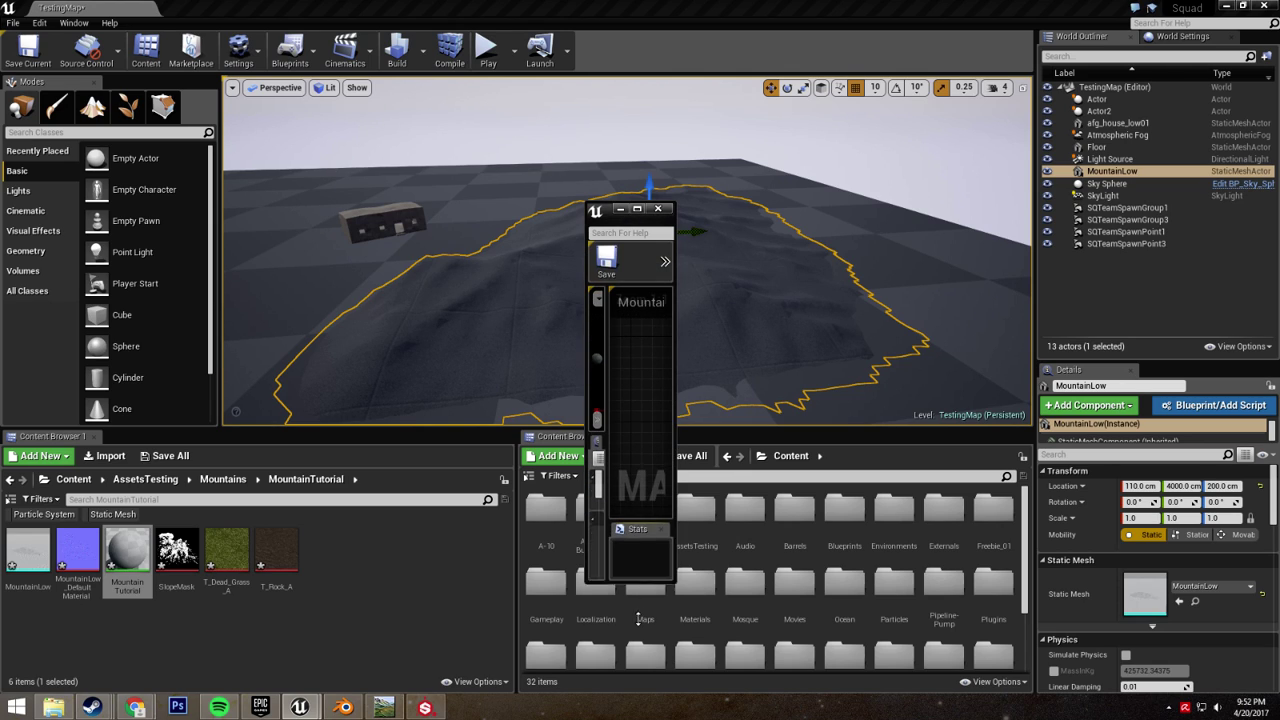
{"action": "left_click_drag", "start_coordinate": [676, 383], "coordinate": [1188, 383]}
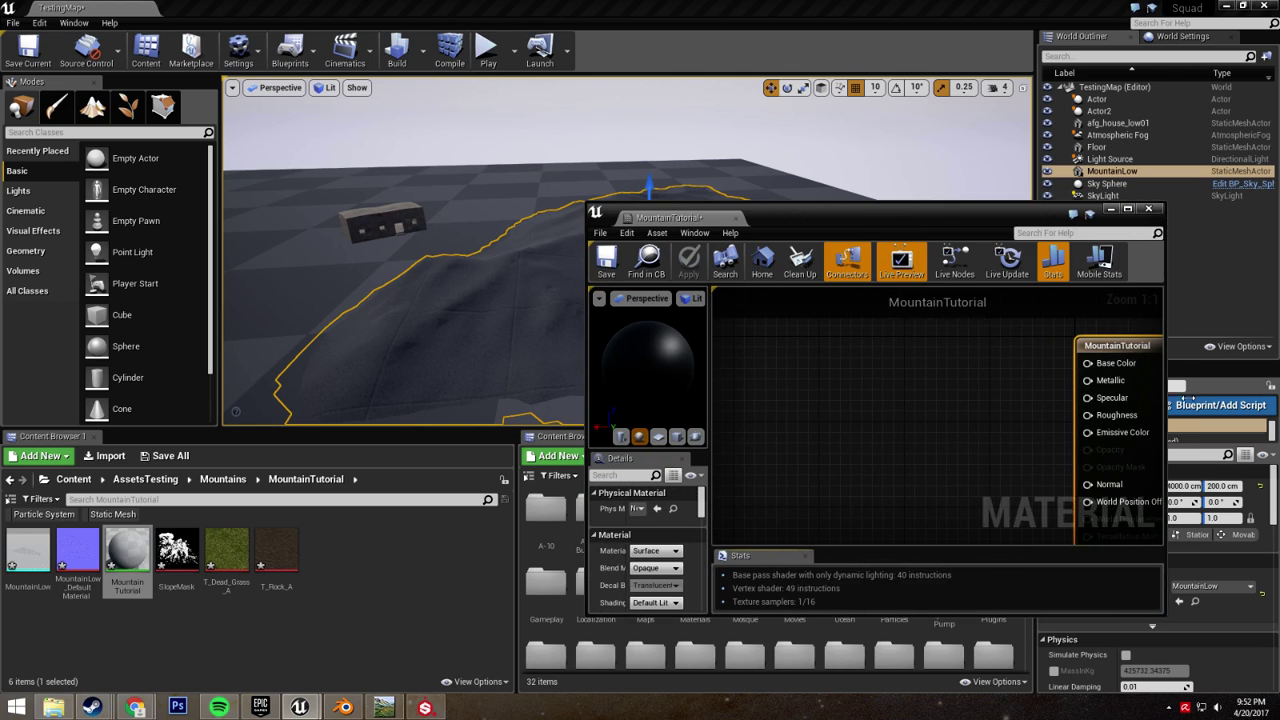
{"action": "left_click_drag", "start_coordinate": [930, 205], "coordinate": [794, 102]}
{"action": "left_click_drag", "start_coordinate": [1053, 203], "coordinate": [1272, 203]}
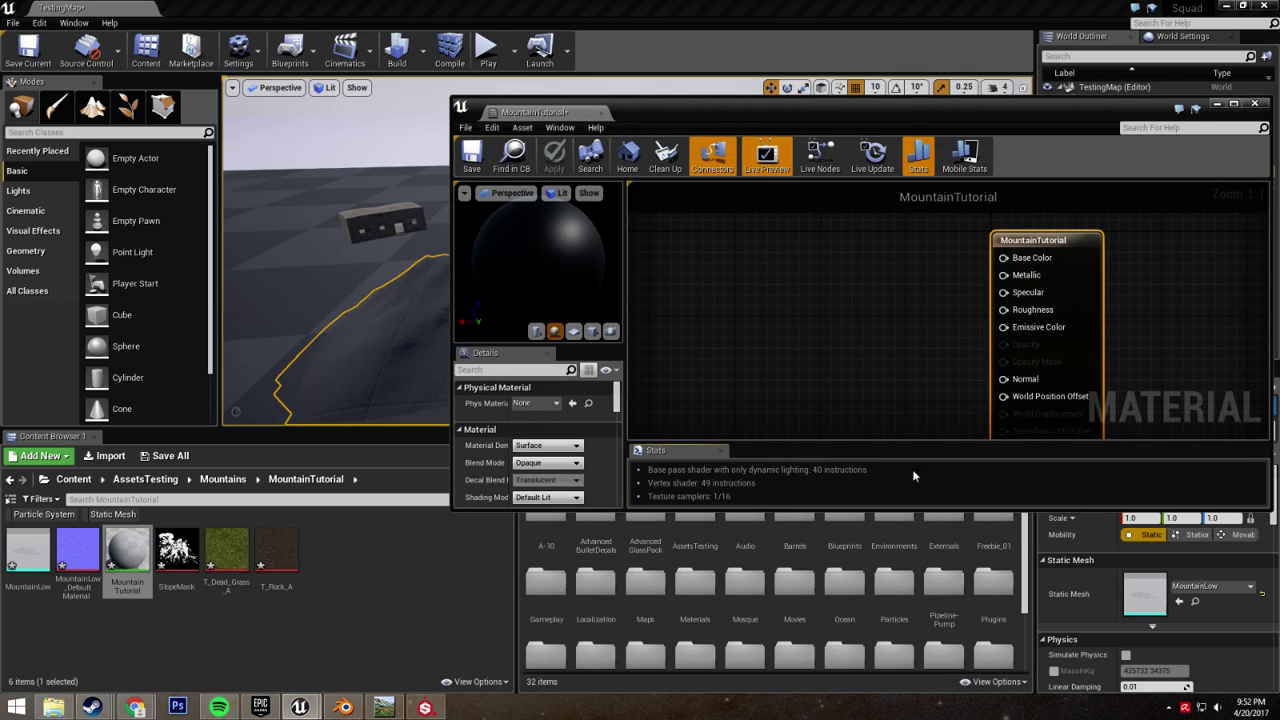
{"action": "double_click", "coordinate": [828, 510]}
- Add the MountainLow normal map, SlopeMask, T_Dead_Grass_A and T_Rock_A textures to the material graph together
{"action": "right_click_drag", "start_coordinate": [720, 437], "coordinate": [817, 437]}
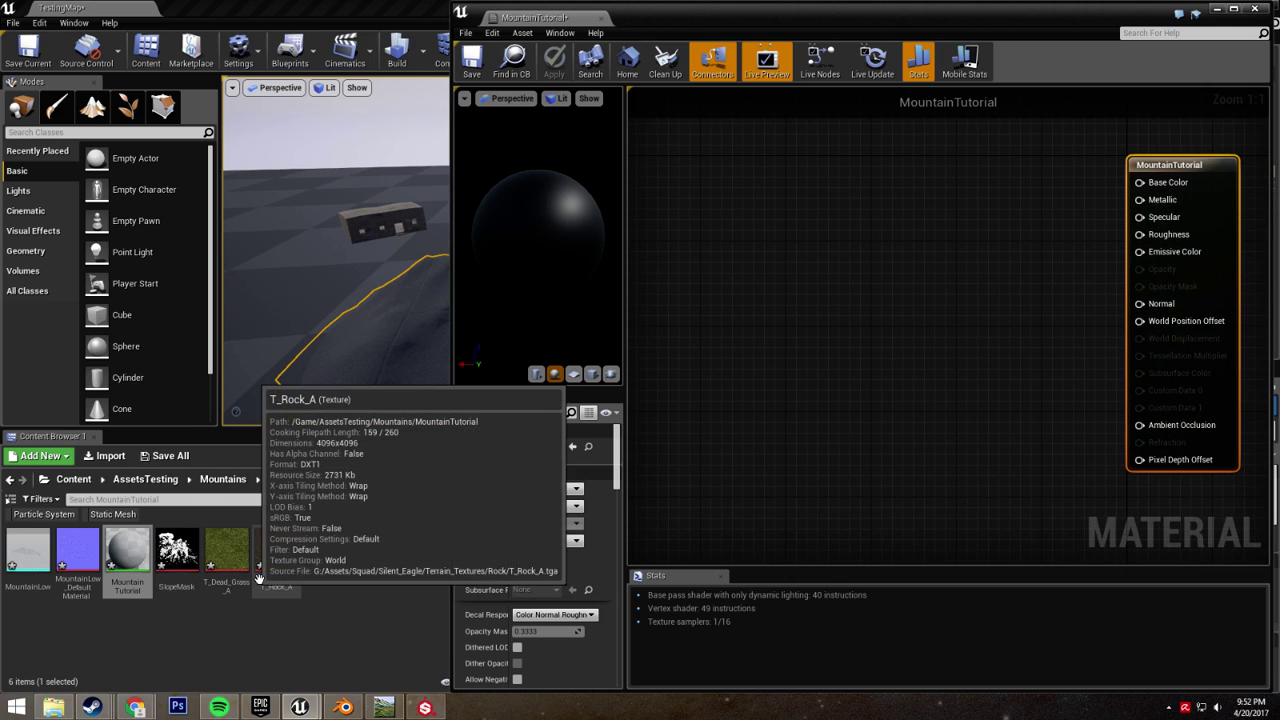
{"action": "right_click_drag", "start_coordinate": [880, 330], "coordinate": [938, 330]}
{"action": "left_click", "coordinate": [78, 550]}
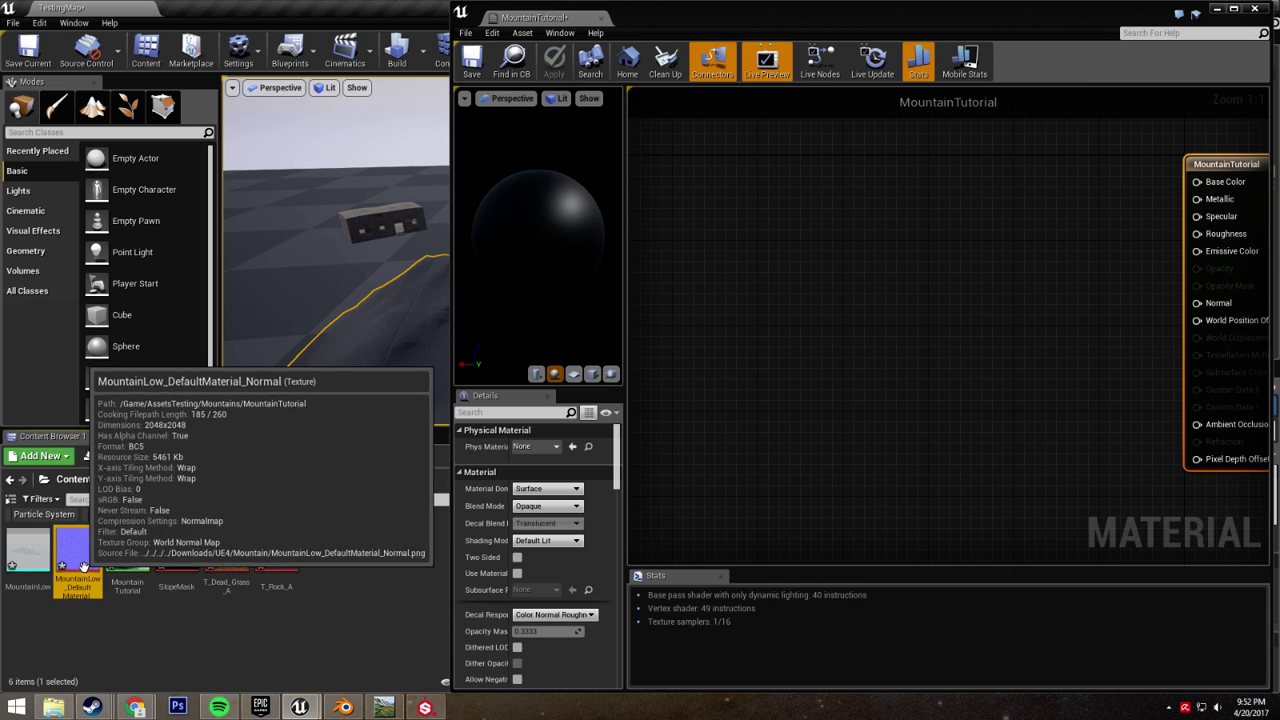
{"action": "left_click", "coordinate": [178, 555], "text": "ctrl"}
{"action": "left_click", "coordinate": [228, 558], "text": "ctrl"}
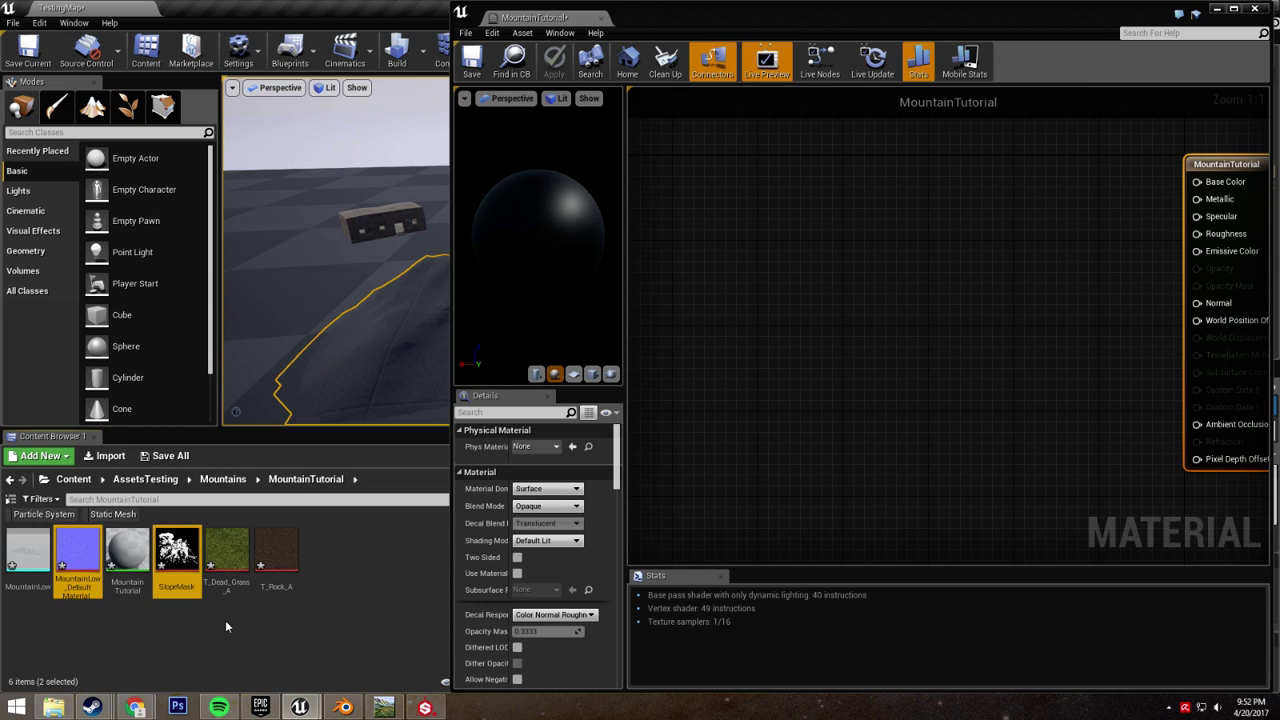
{"action": "left_click", "coordinate": [277, 555], "text": "ctrl"}
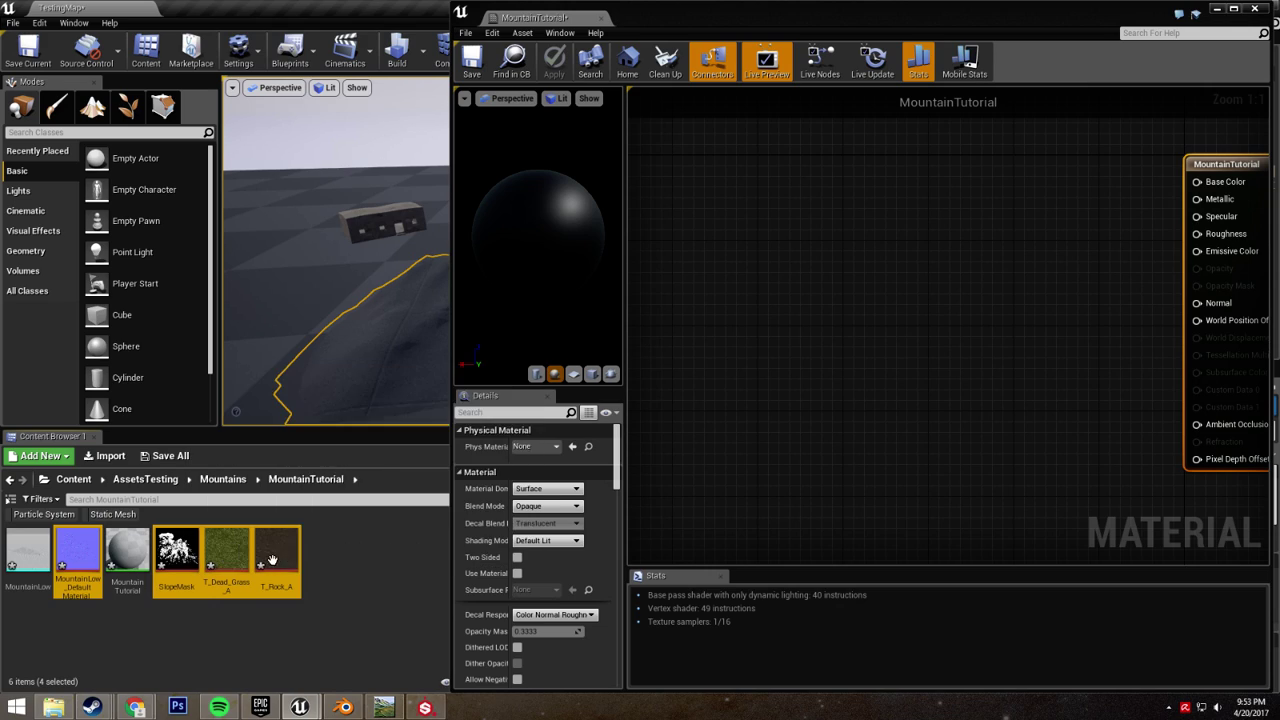
{"action": "left_click_drag", "start_coordinate": [372, 573], "coordinate": [822, 224]}
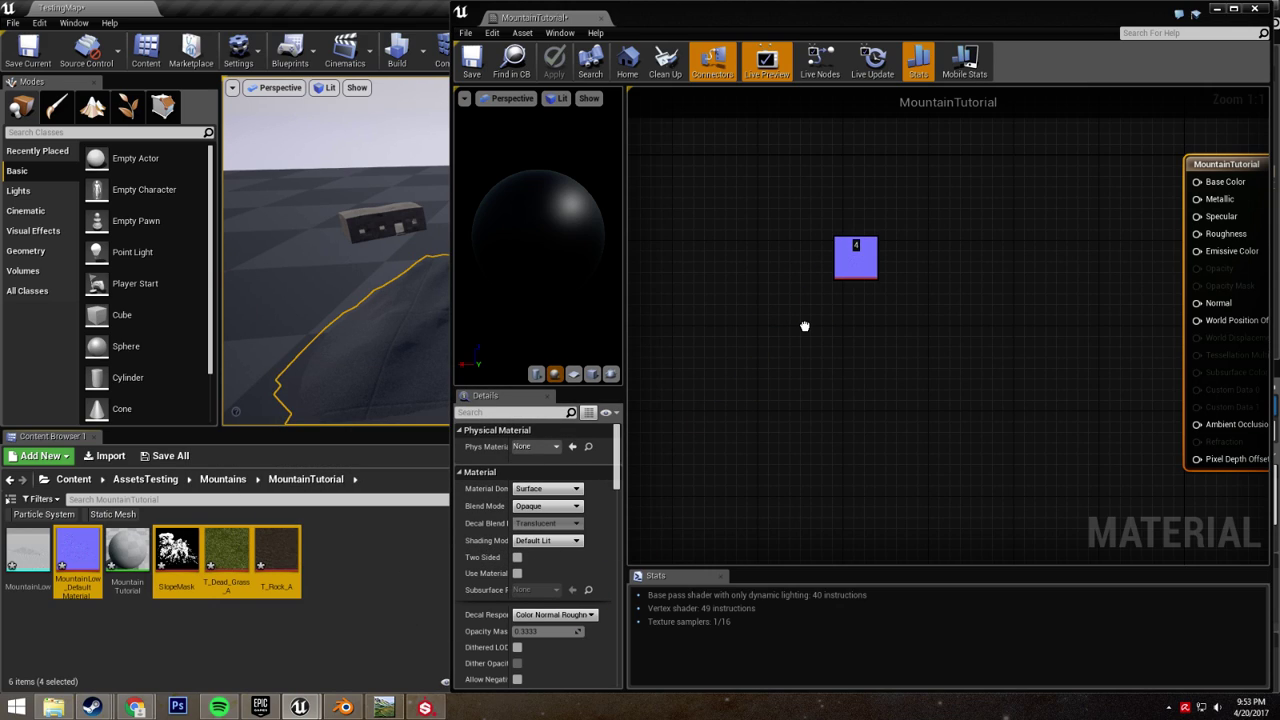
- Spread out the four Texture Sample nodes, stacking grass above rock with the SlopeMask and normal map below
{"action": "right_click_drag", "start_coordinate": [806, 331], "coordinate": [746, 340]}
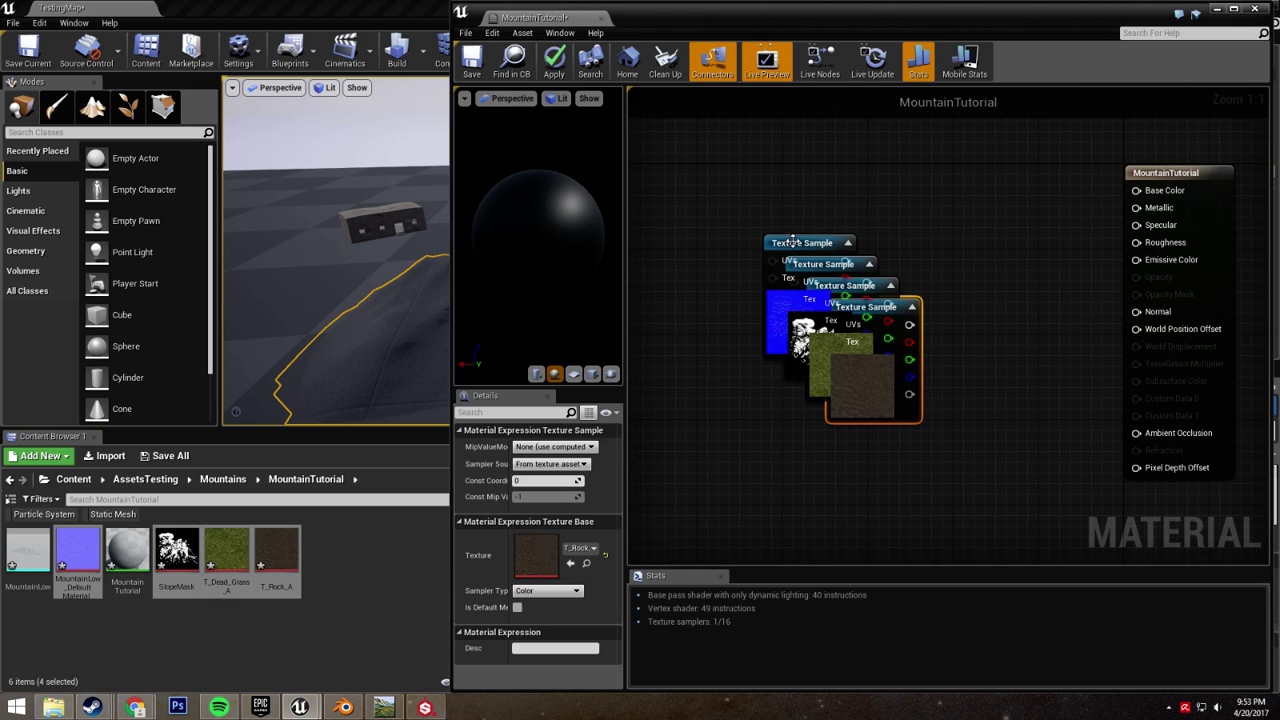
{"action": "left_click_drag", "start_coordinate": [793, 242], "coordinate": [793, 204]}
{"action": "left_click_drag", "start_coordinate": [864, 308], "coordinate": [976, 109]}
{"action": "left_click_drag", "start_coordinate": [860, 285], "coordinate": [955, 237]}
{"action": "left_click_drag", "start_coordinate": [861, 270], "coordinate": [881, 272]}
{"action": "left_click_drag", "start_coordinate": [810, 194], "coordinate": [838, 471]}
{"action": "right_click_drag", "start_coordinate": [930, 438], "coordinate": [885, 535]}
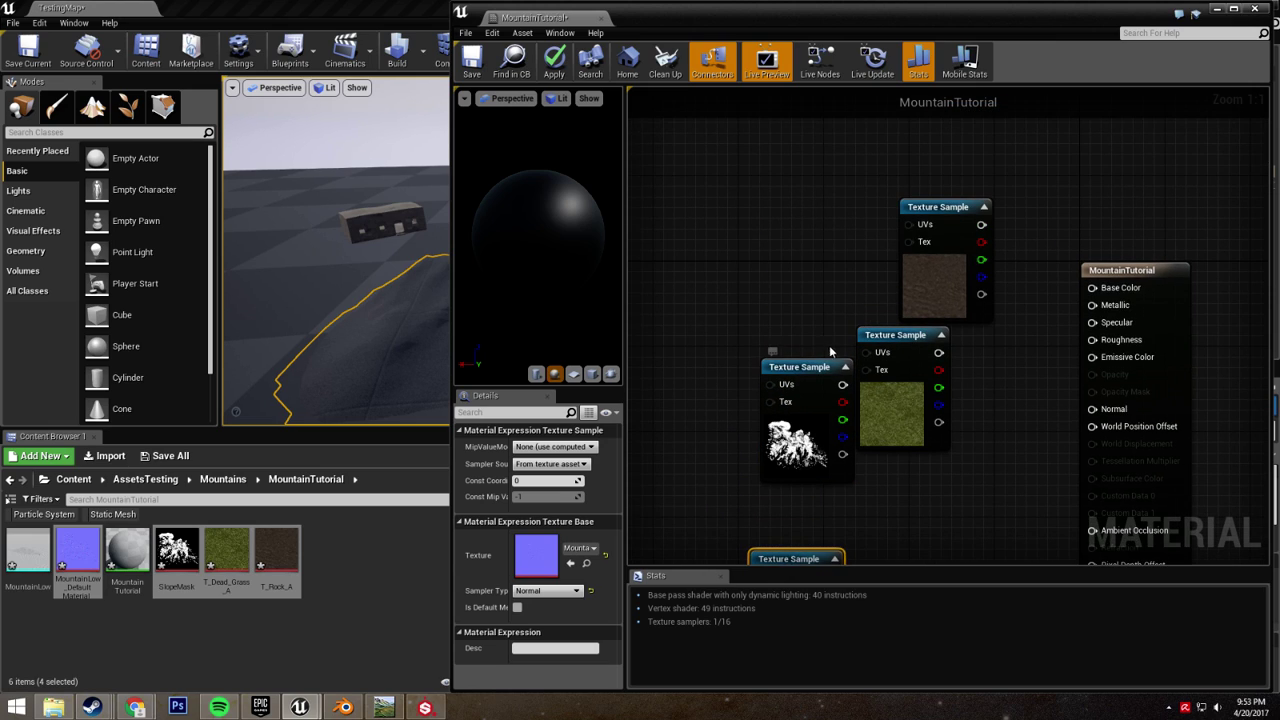
{"action": "left_click_drag", "start_coordinate": [787, 362], "coordinate": [786, 404]}
{"action": "right_click_drag", "start_coordinate": [716, 361], "coordinate": [767, 264]}
{"action": "right_click_drag", "start_coordinate": [937, 259], "coordinate": [937, 277]}
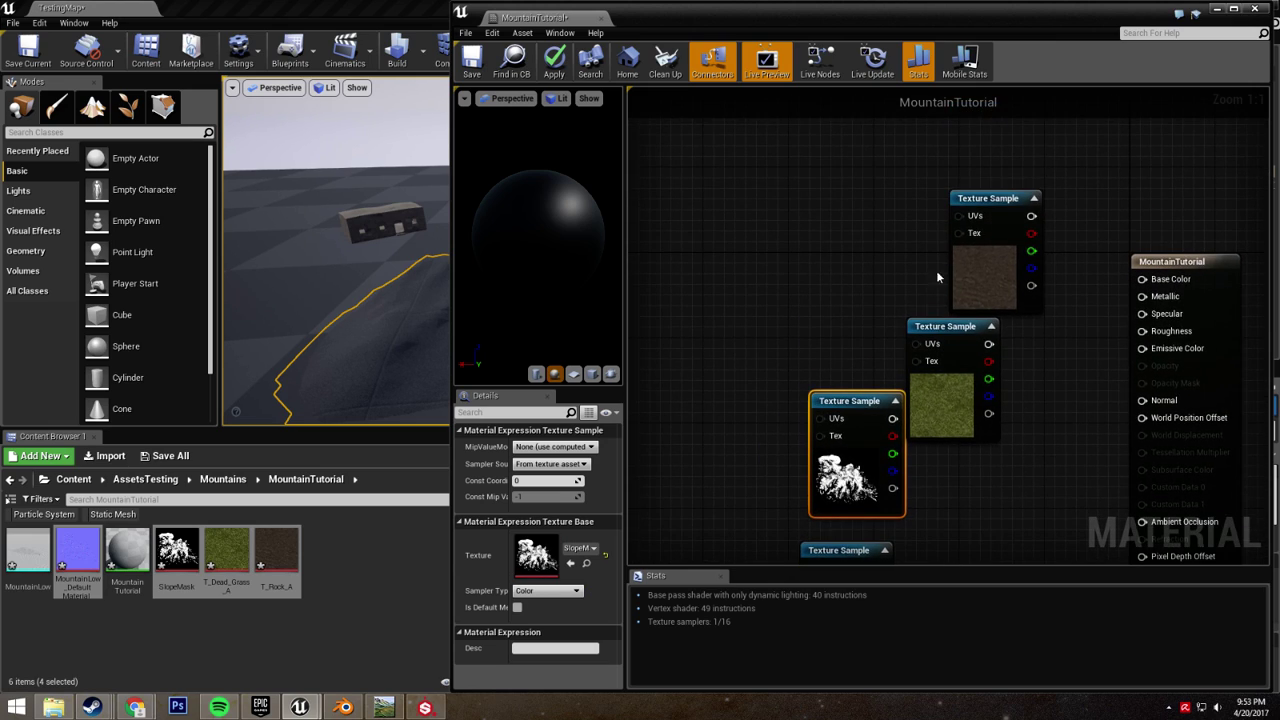
{"action": "left_click_drag", "start_coordinate": [946, 338], "coordinate": [765, 157]}
{"action": "left_click_drag", "start_coordinate": [1000, 204], "coordinate": [763, 290]}
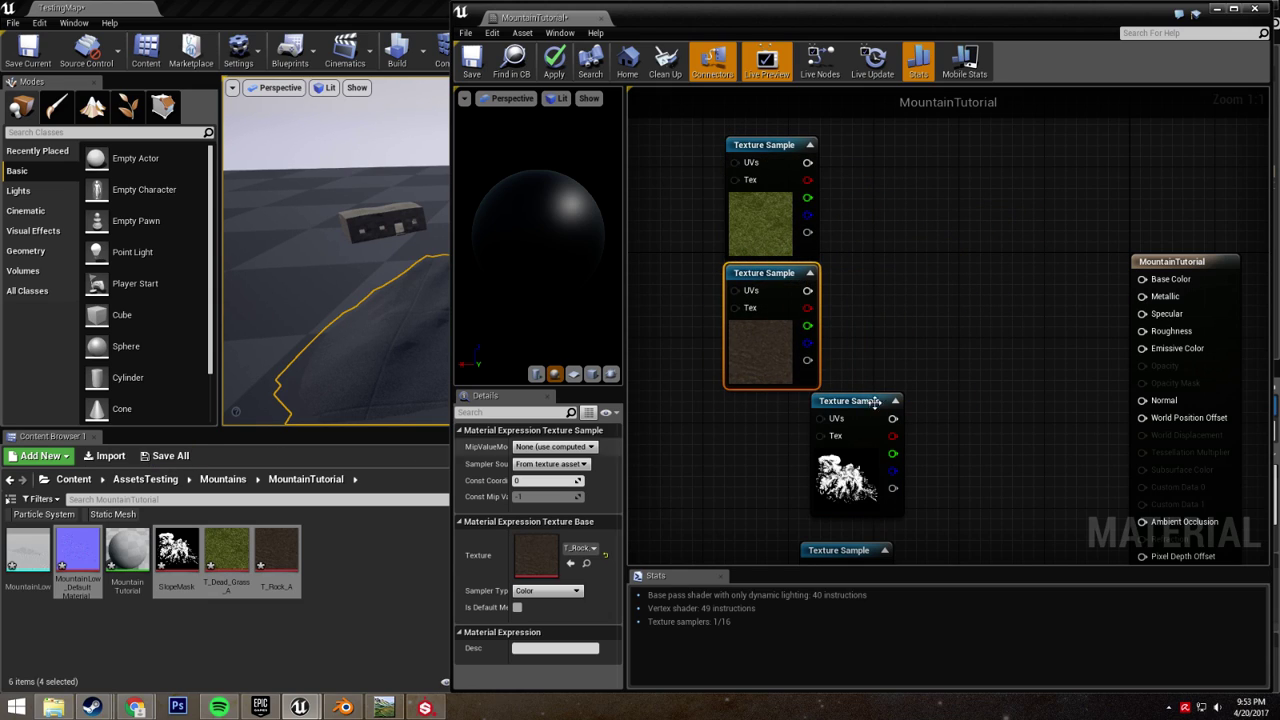
- Add a LinearInterpolate node and connect the grass texture to A, the rock texture to B and SlopeMask to Alpha
{"action": "right_click_drag", "start_coordinate": [884, 343], "coordinate": [814, 253]}
{"action": "right_click", "coordinate": [843, 190]}
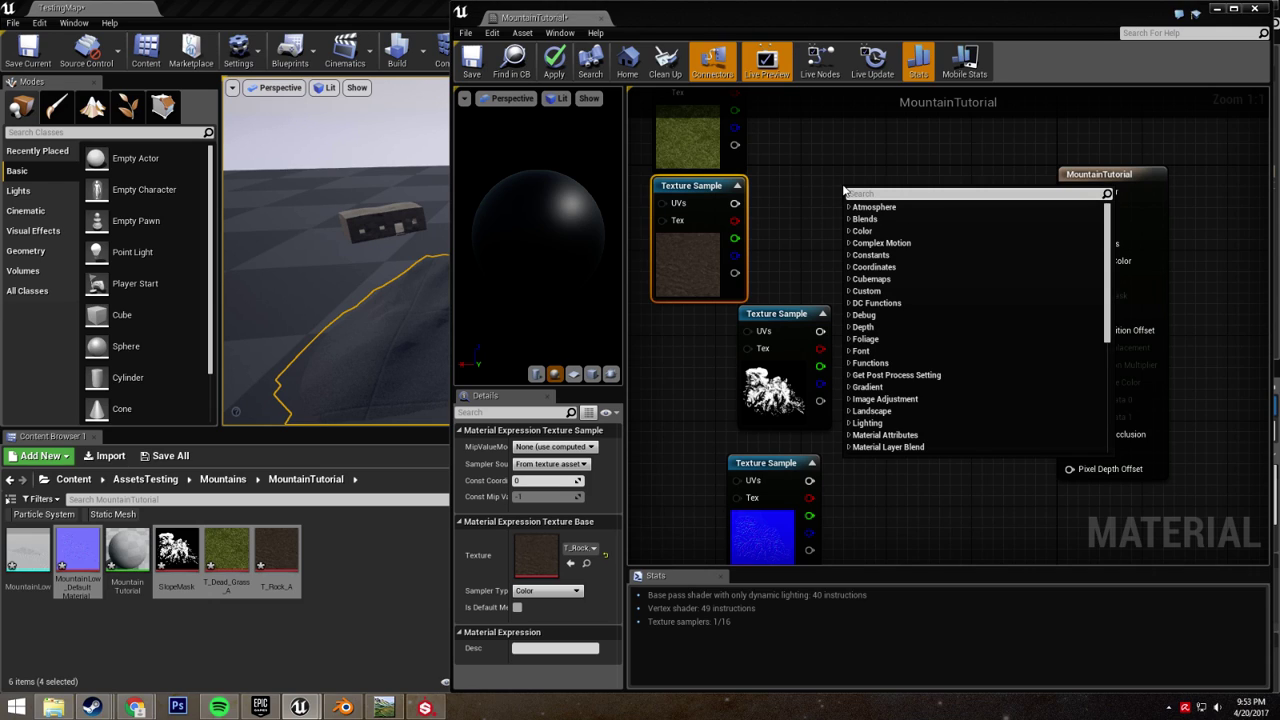
{"action": "type", "text": "lerp"}
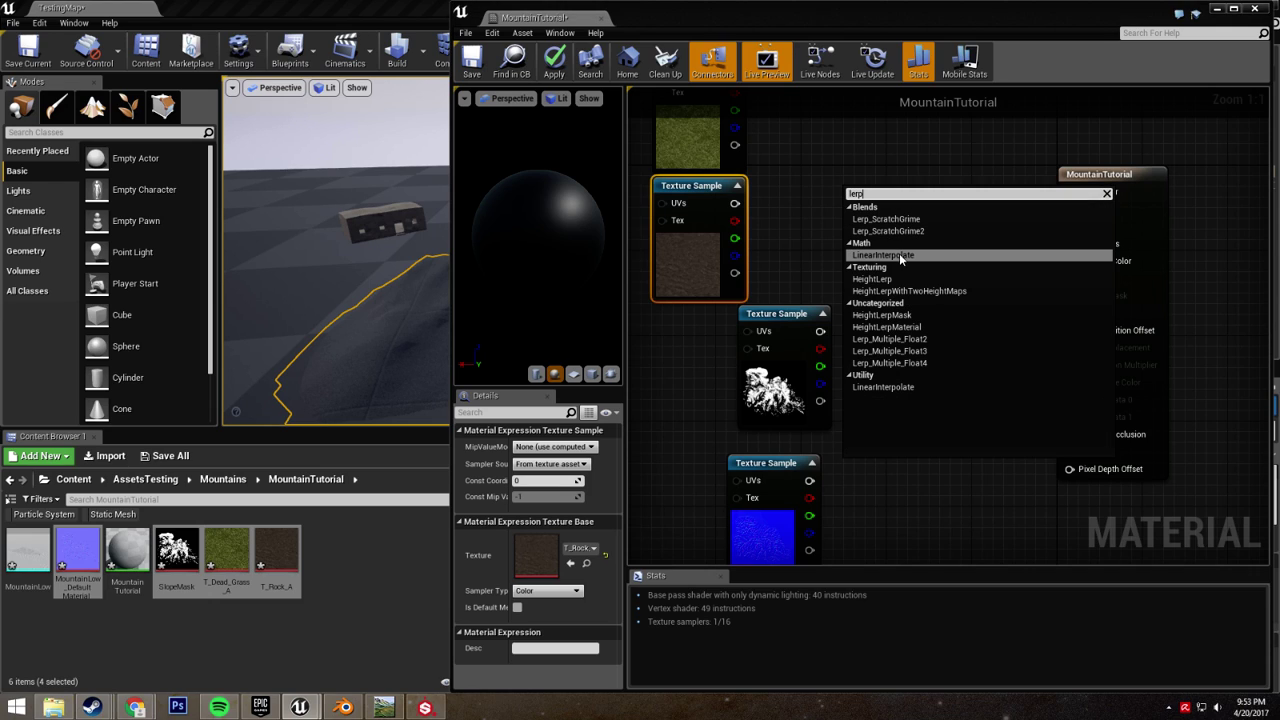
{"action": "left_click", "coordinate": [900, 255]}
{"action": "right_click_drag", "start_coordinate": [770, 156], "coordinate": [820, 244]}
{"action": "left_click_drag", "start_coordinate": [784, 165], "coordinate": [905, 302]}
{"action": "left_click_drag", "start_coordinate": [782, 293], "coordinate": [914, 319]}
{"action": "right_click_drag", "start_coordinate": [888, 394], "coordinate": [896, 252]}
{"action": "left_click_drag", "start_coordinate": [877, 278], "coordinate": [910, 193]}
{"action": "left_click_drag", "start_coordinate": [859, 271], "coordinate": [803, 292]}
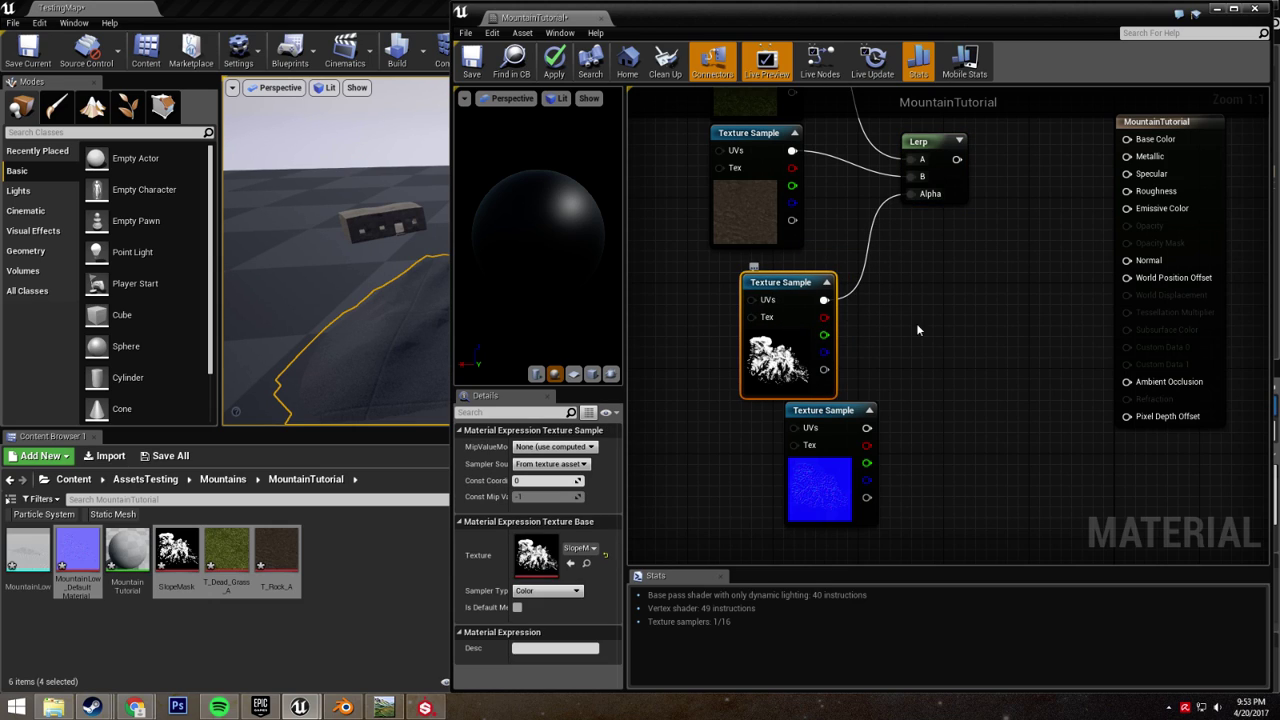
- Connect the Lerp output to the material's Base Color
{"action": "right_click_drag", "start_coordinate": [880, 330], "coordinate": [880, 461]}
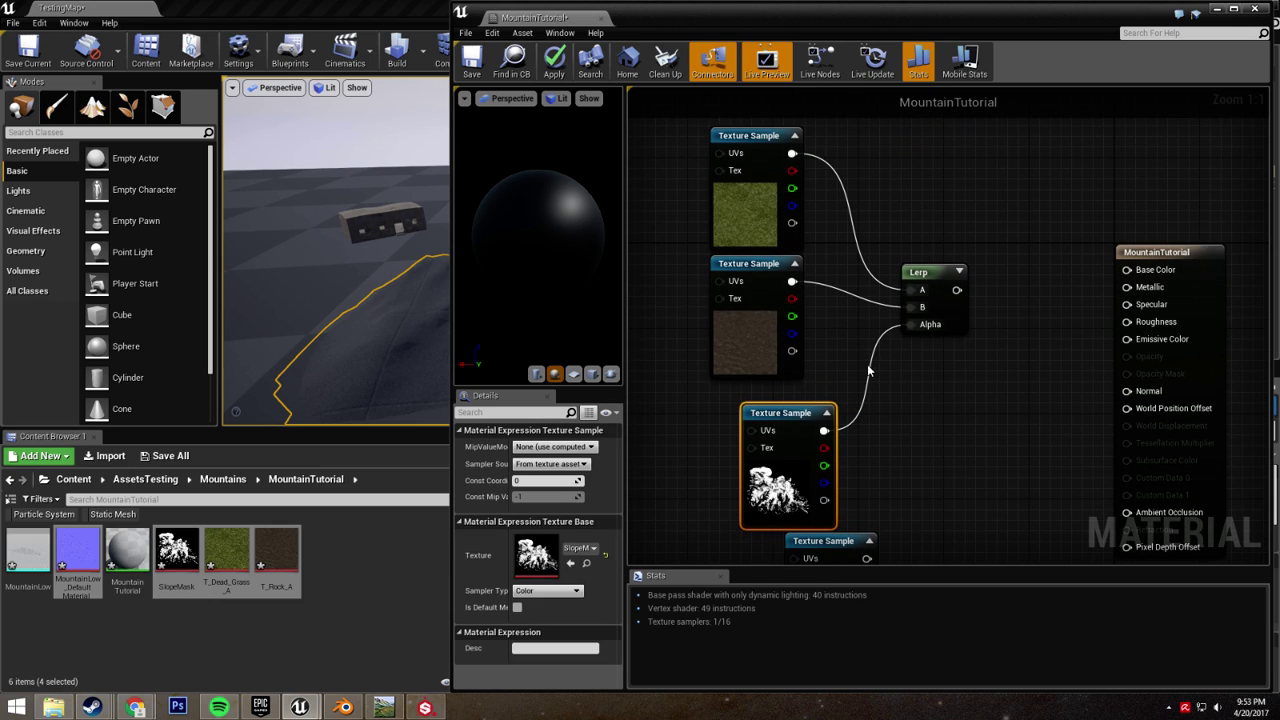
{"action": "right_click_drag", "start_coordinate": [884, 371], "coordinate": [677, 360]}
{"action": "left_click_drag", "start_coordinate": [749, 278], "coordinate": [921, 259]}
- Add a TextureCoordinate node and connect it to the UVs of the grass and rock texture samples
{"action": "right_click_drag", "start_coordinate": [806, 383], "coordinate": [1224, 320]}
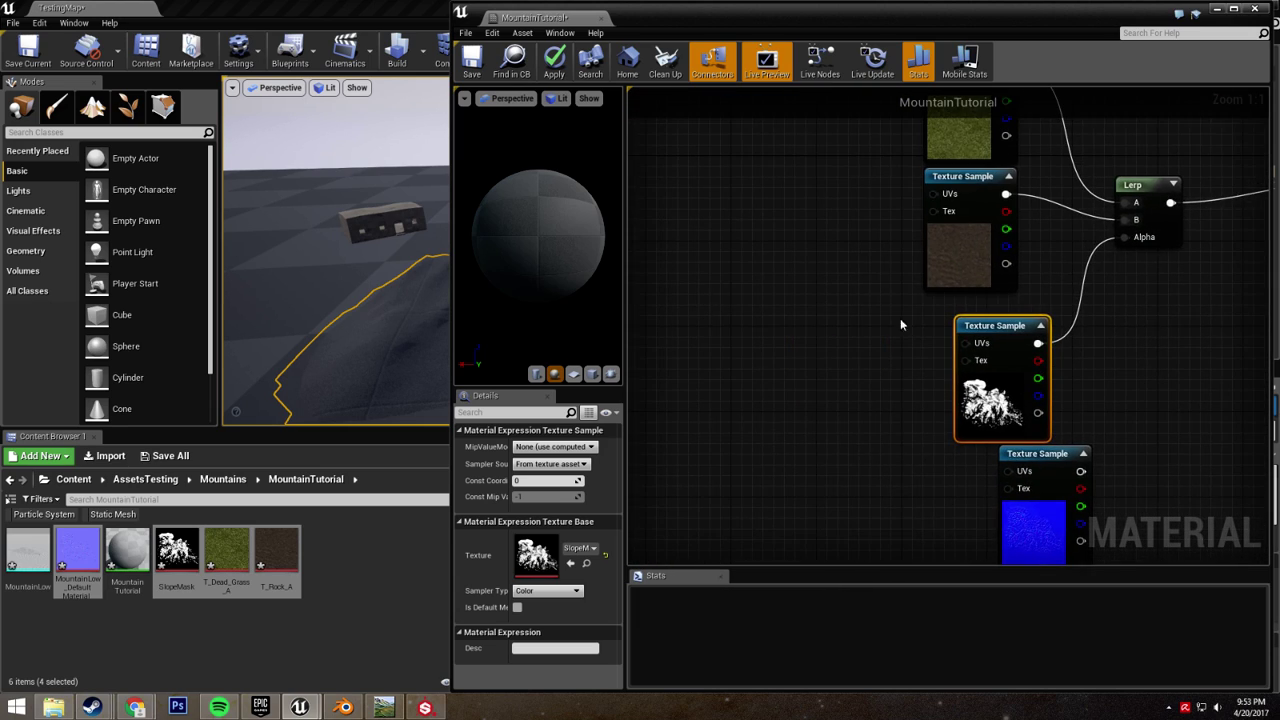
{"action": "right_click_drag", "start_coordinate": [949, 317], "coordinate": [951, 454]}
{"action": "right_click", "coordinate": [720, 298]}
{"action": "type", "text": "coord"}
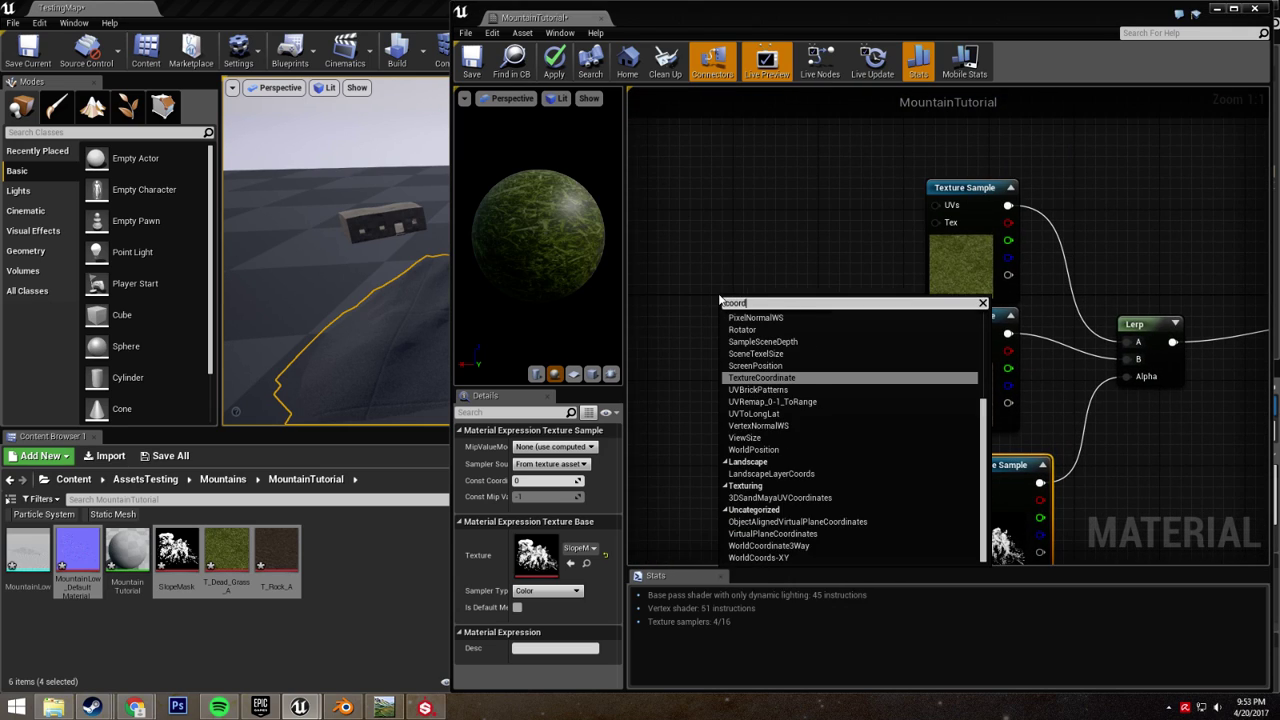
{"action": "left_click", "coordinate": [788, 378]}
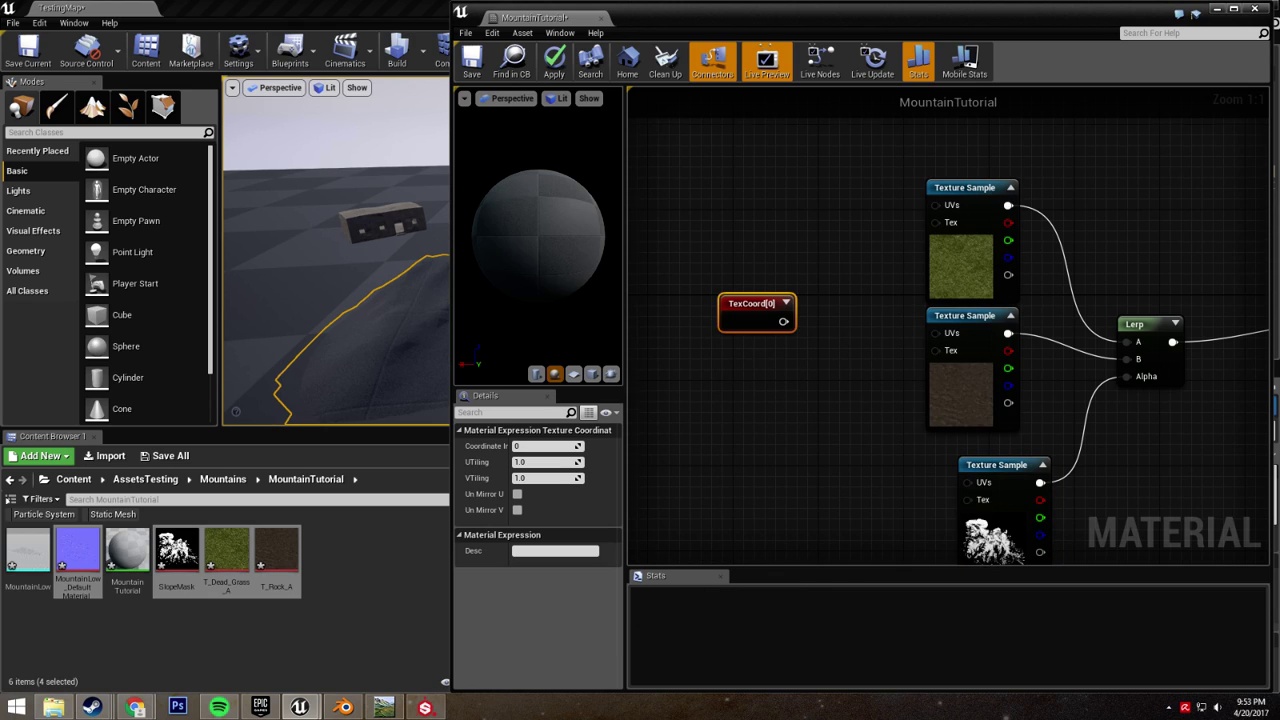
{"action": "left_click_drag", "start_coordinate": [799, 367], "coordinate": [970, 251]}
{"action": "left_click_drag", "start_coordinate": [799, 366], "coordinate": [952, 378]}
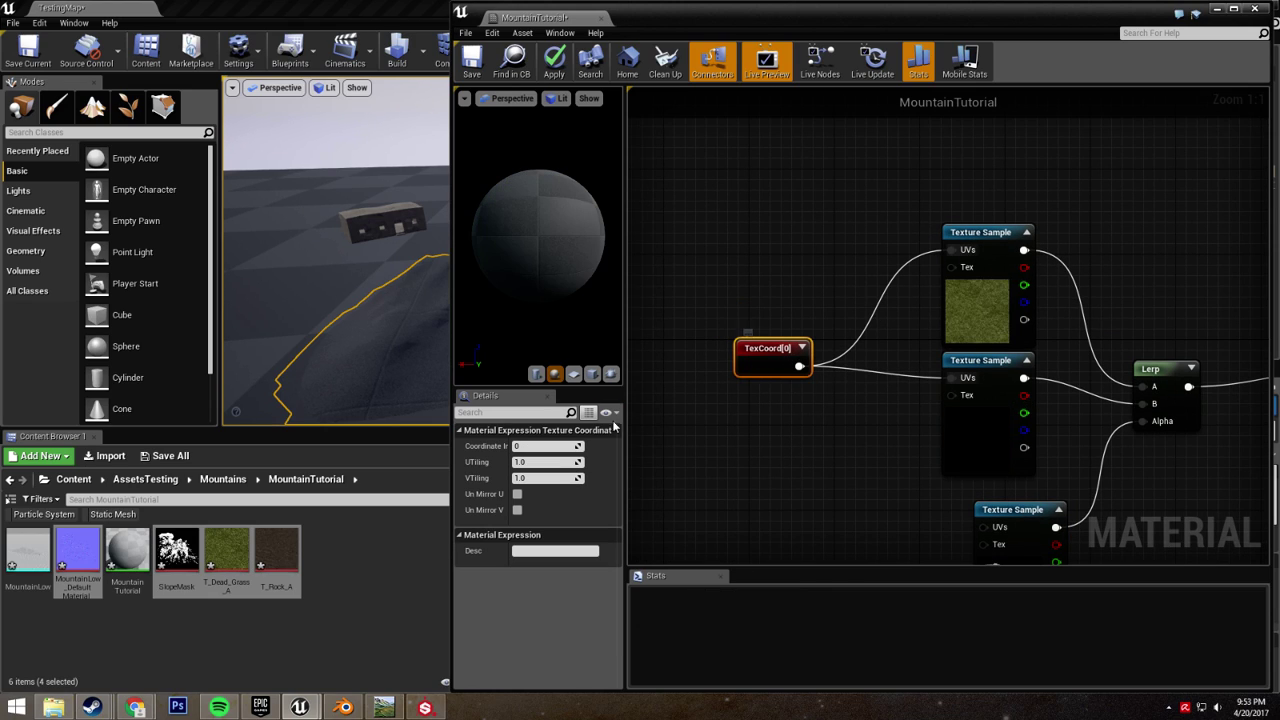
- Set the TexCoord node's UTiling and VTiling to 25, reposition the node, and inspect the tiling on the preview sphere
{"action": "left_click", "coordinate": [540, 462]}
{"action": "type", "text": "25"}
{"action": "key", "text": "Tab"}
{"action": "type", "text": "25"}
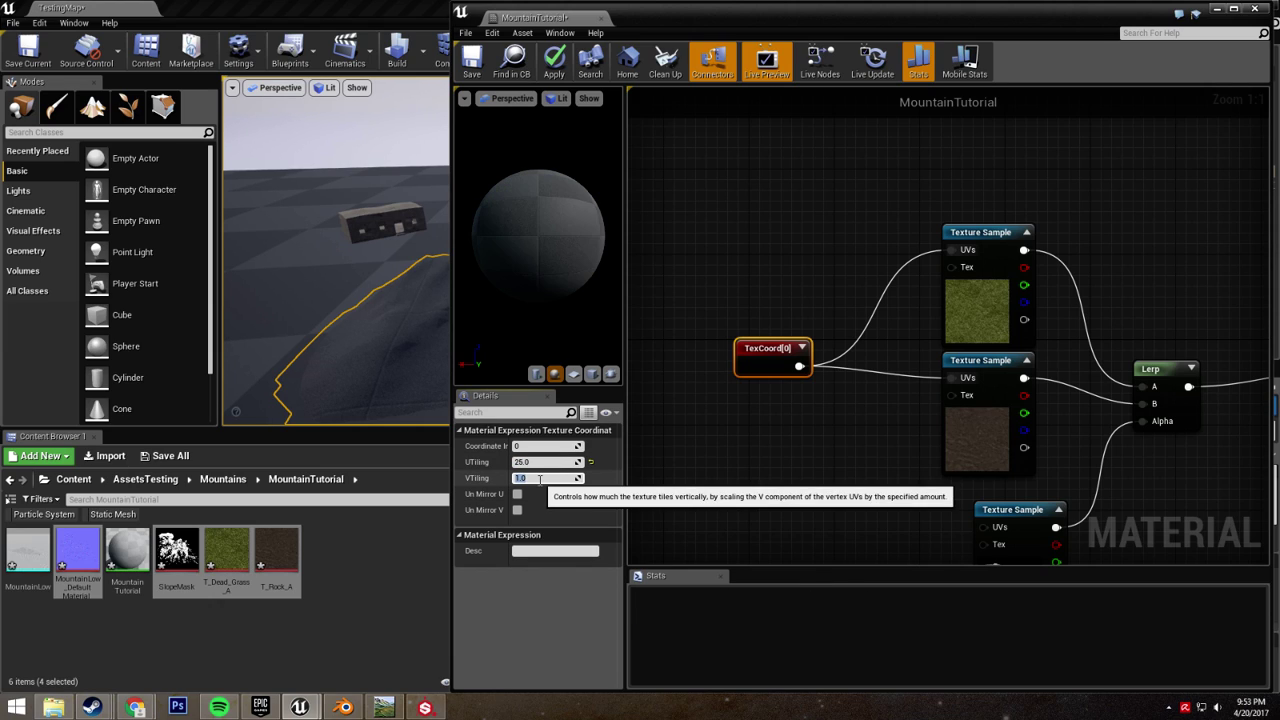
{"action": "key", "text": "Return"}
{"action": "right_click_drag", "start_coordinate": [960, 410], "coordinate": [879, 379]}
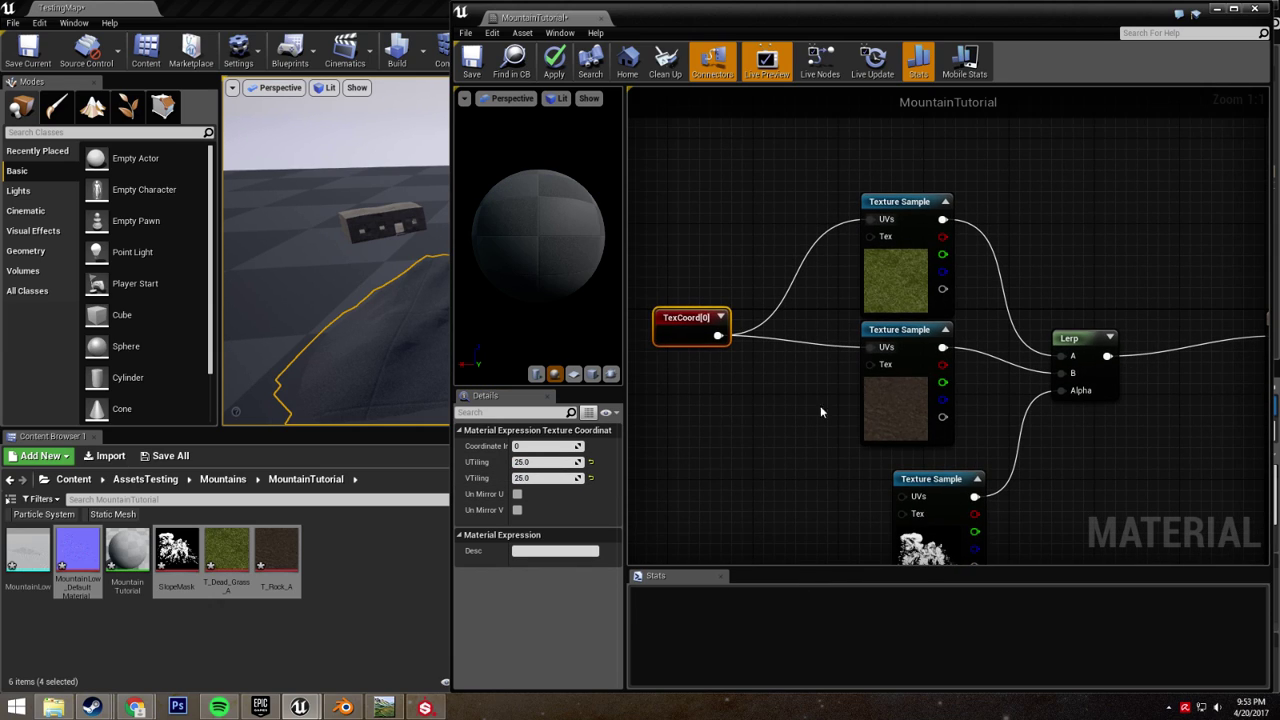
{"action": "left_click_drag", "start_coordinate": [669, 331], "coordinate": [650, 308]}
{"action": "right_click_drag", "start_coordinate": [780, 420], "coordinate": [844, 410]}
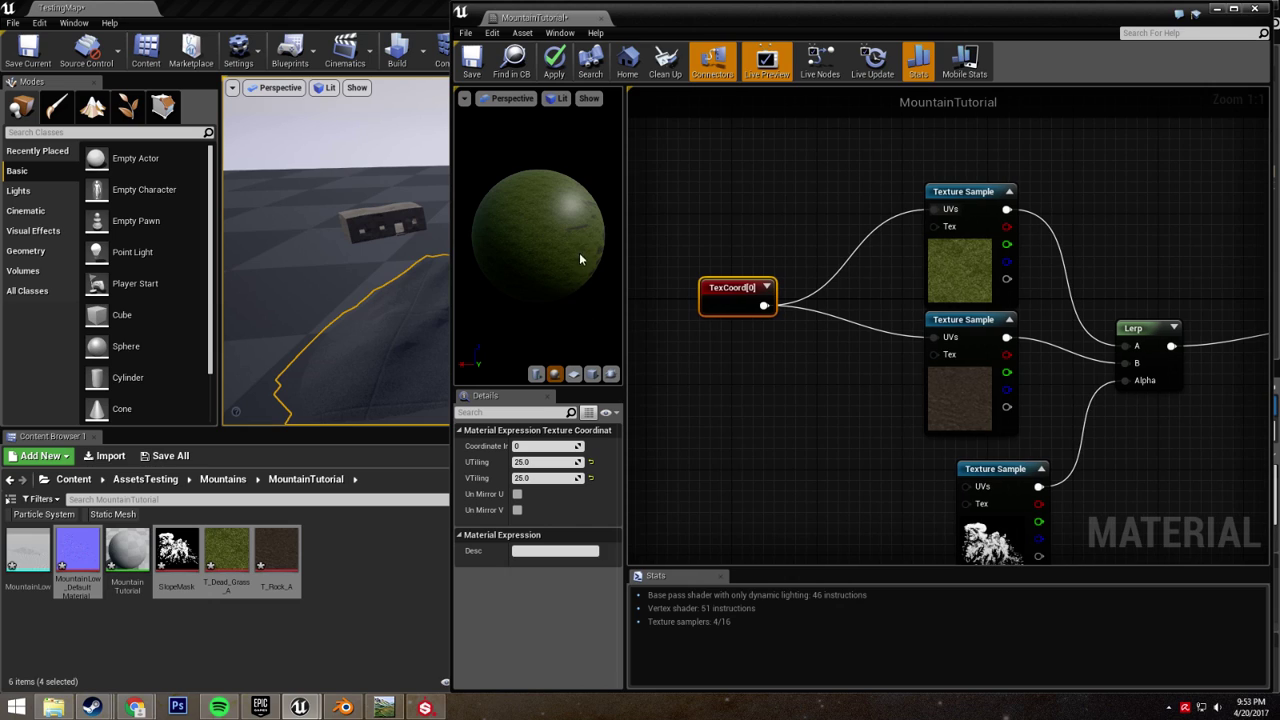
{"action": "scroll", "coordinate": [539, 240], "scroll_direction": "up", "scroll_amount": 3}
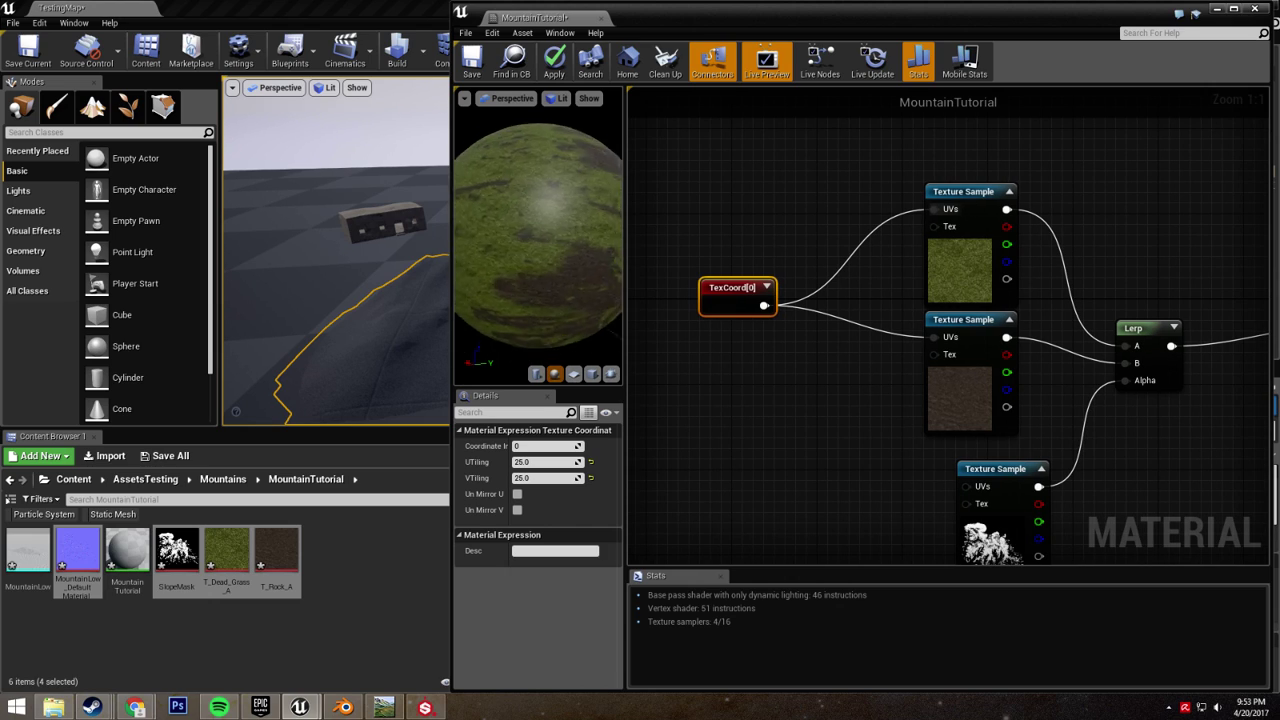
{"action": "scroll", "coordinate": [539, 236], "scroll_direction": "down", "scroll_amount": 3}
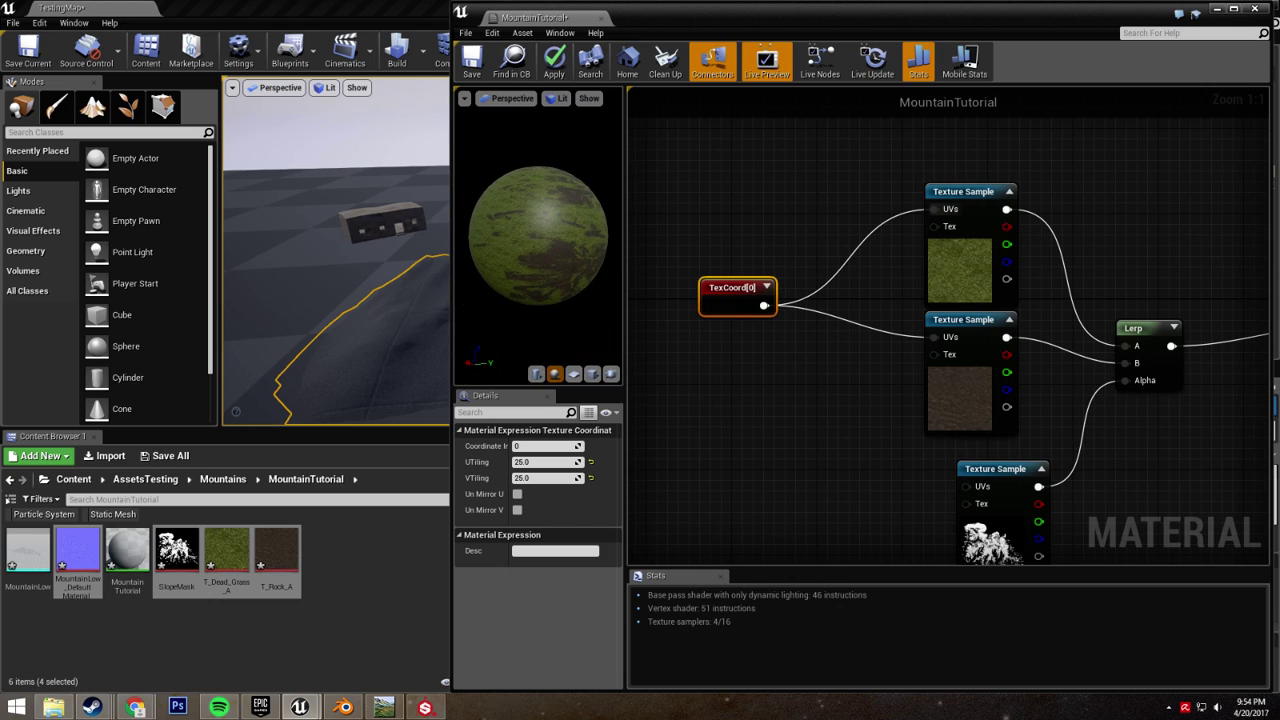
- Connect the normal map texture sample to the material's Normal input
{"action": "right_click_drag", "start_coordinate": [830, 452], "coordinate": [720, 377]}
{"action": "mouse_move", "coordinate": [822, 430]}
{"action": "right_mouse_down"}
{"action": "mouse_move", "coordinate": [770, 421]}
{"action": "mouse_move", "coordinate": [819, 422]}
{"action": "right_mouse_up"}
{"action": "left_click_drag", "start_coordinate": [796, 428], "coordinate": [1057, 262]}
- Add two Constant nodes and connect one to Specular and the other to Roughness
{"action": "left_click", "coordinate": [971, 224]}
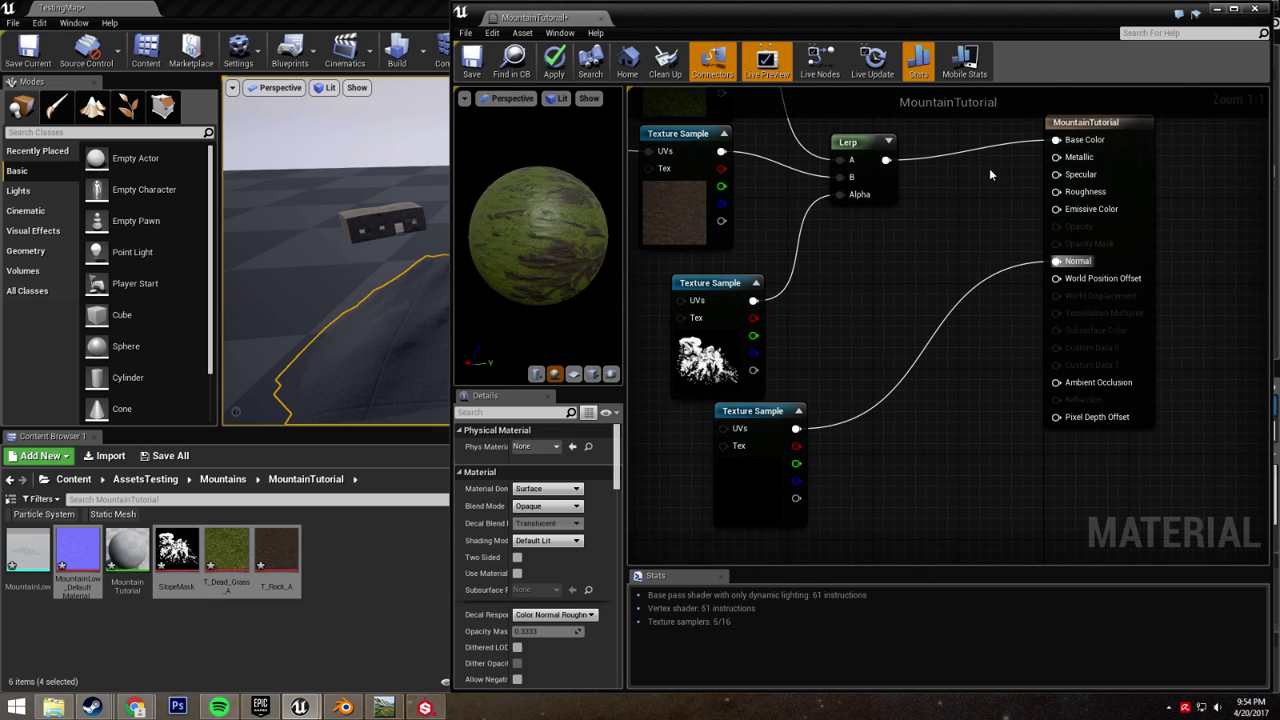
{"action": "left_click", "coordinate": [982, 164]}
{"action": "left_click", "coordinate": [982, 218]}
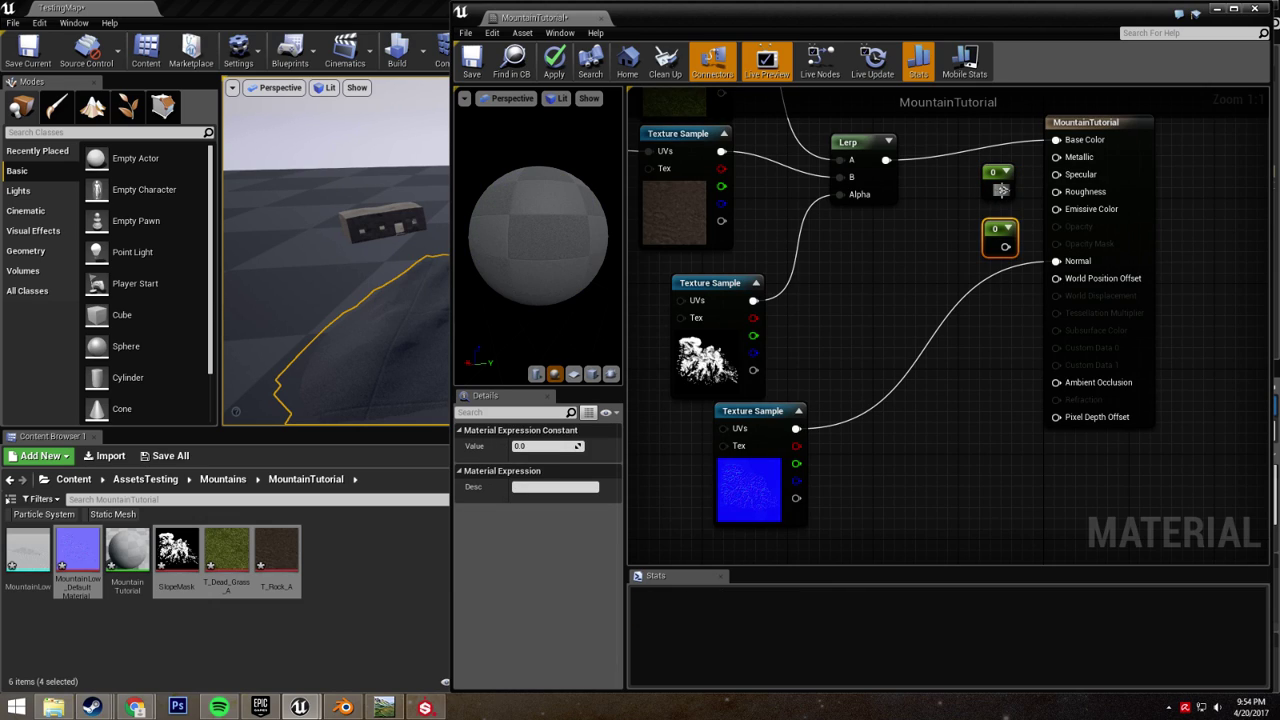
{"action": "left_click_drag", "start_coordinate": [1003, 193], "coordinate": [1056, 174]}
{"action": "left_click_drag", "start_coordinate": [1005, 246], "coordinate": [1022, 236]}
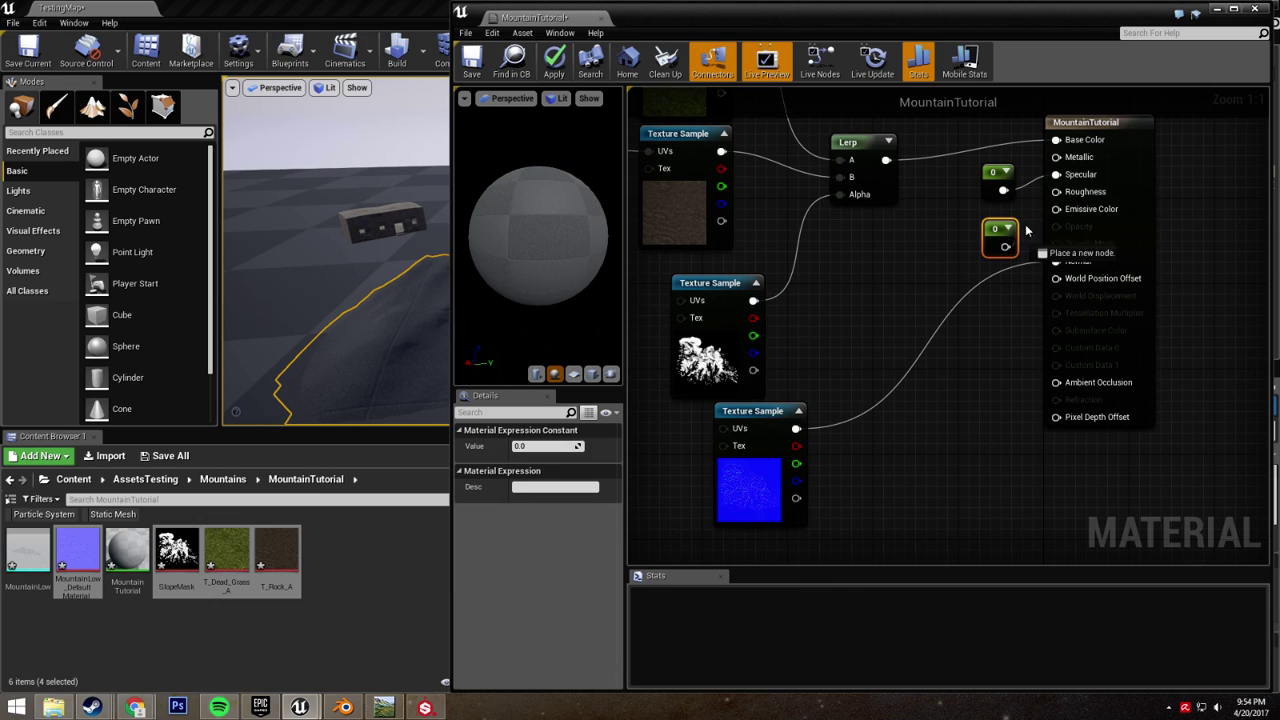
{"action": "left_click_drag", "start_coordinate": [1058, 196], "coordinate": [1057, 192]}
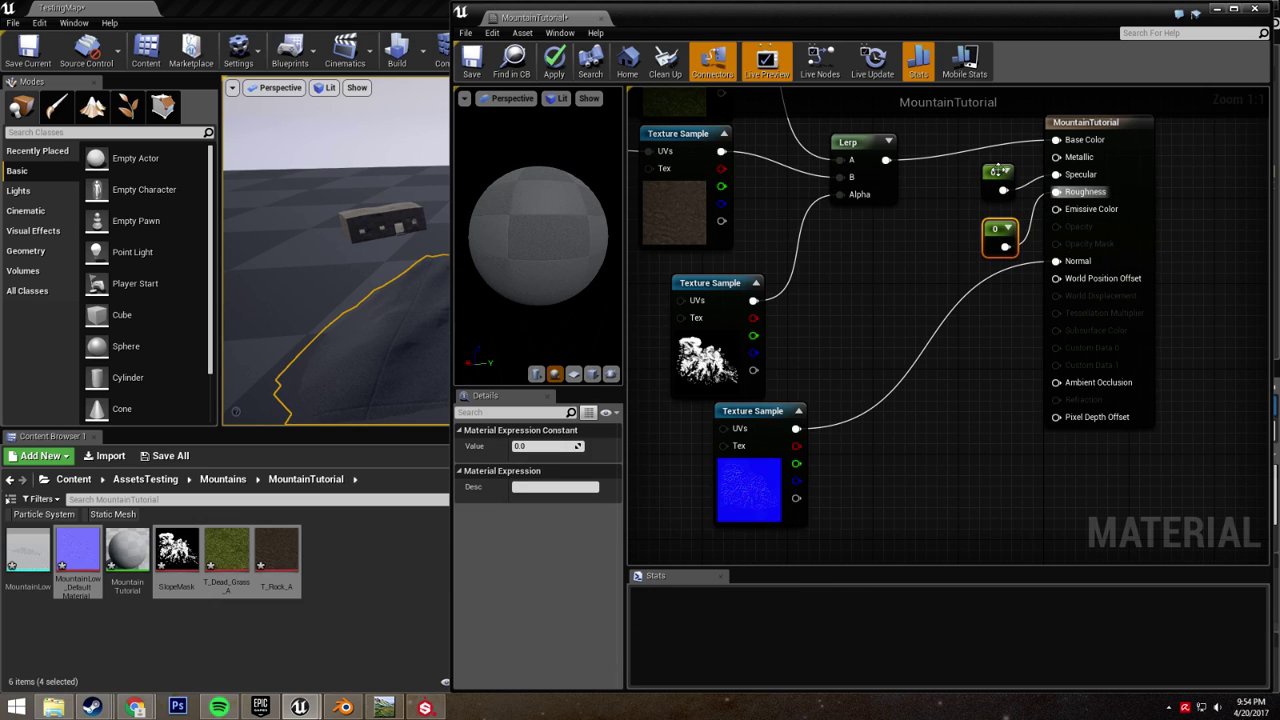
- Set the Specular constant to 0.1 and the Roughness constant to 0.9, and save the MountainTutorial material
{"action": "left_click", "coordinate": [909, 334]}
{"action": "left_click", "coordinate": [997, 232]}
{"action": "left_click", "coordinate": [540, 447]}
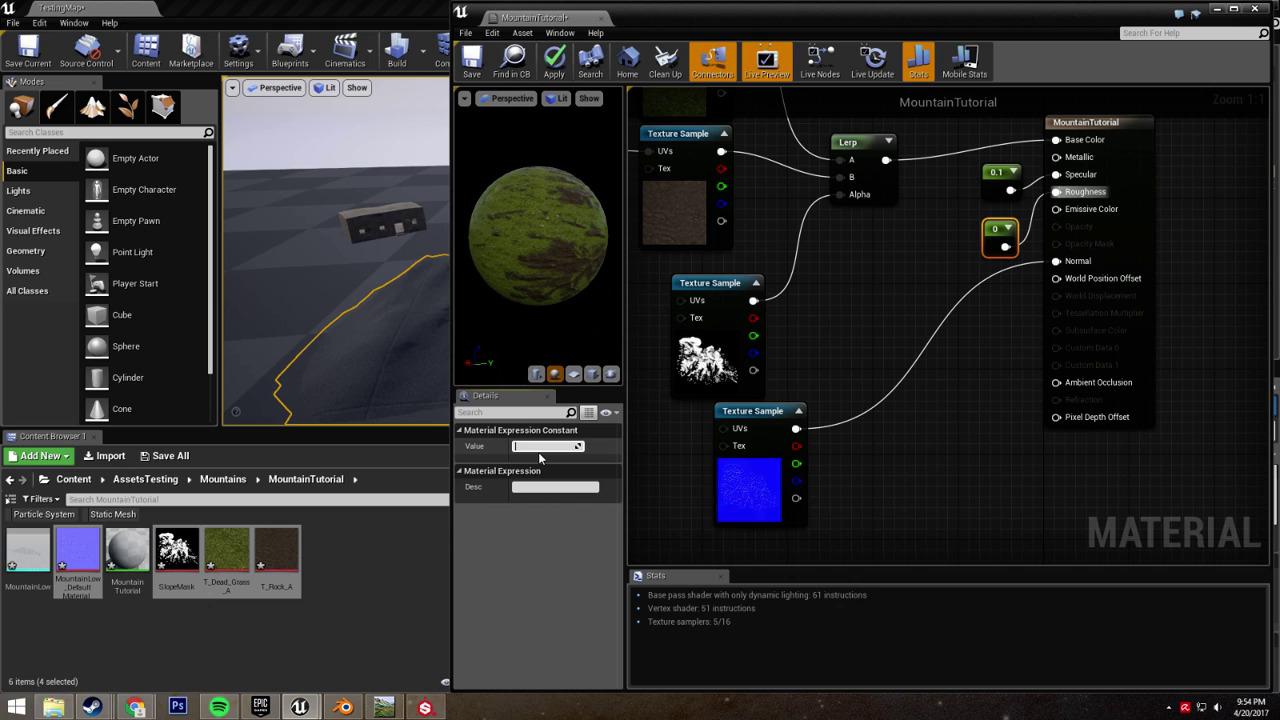
{"action": "type", "text": ".9"}
{"action": "key", "text": "Return"}
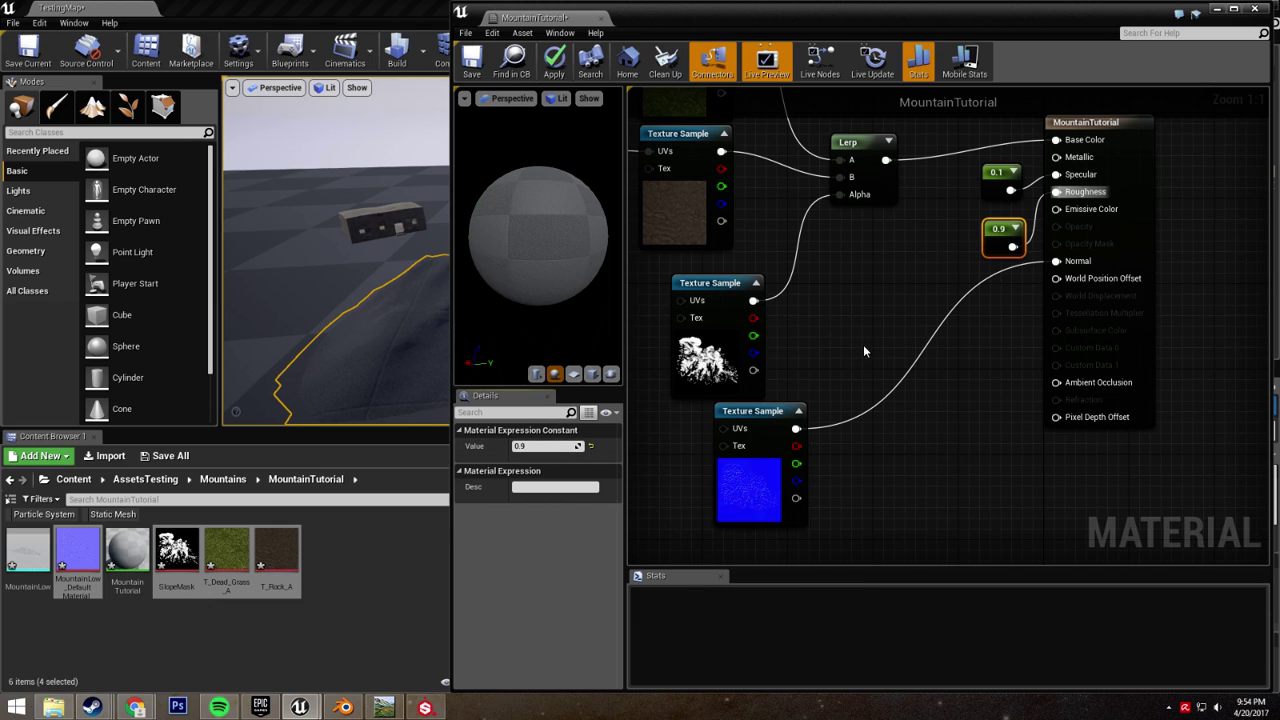
{"action": "scroll", "coordinate": [976, 365], "scroll_direction": "down", "scroll_amount": 3}
{"action": "left_click_drag", "start_coordinate": [600, 245], "coordinate": [540, 249]}
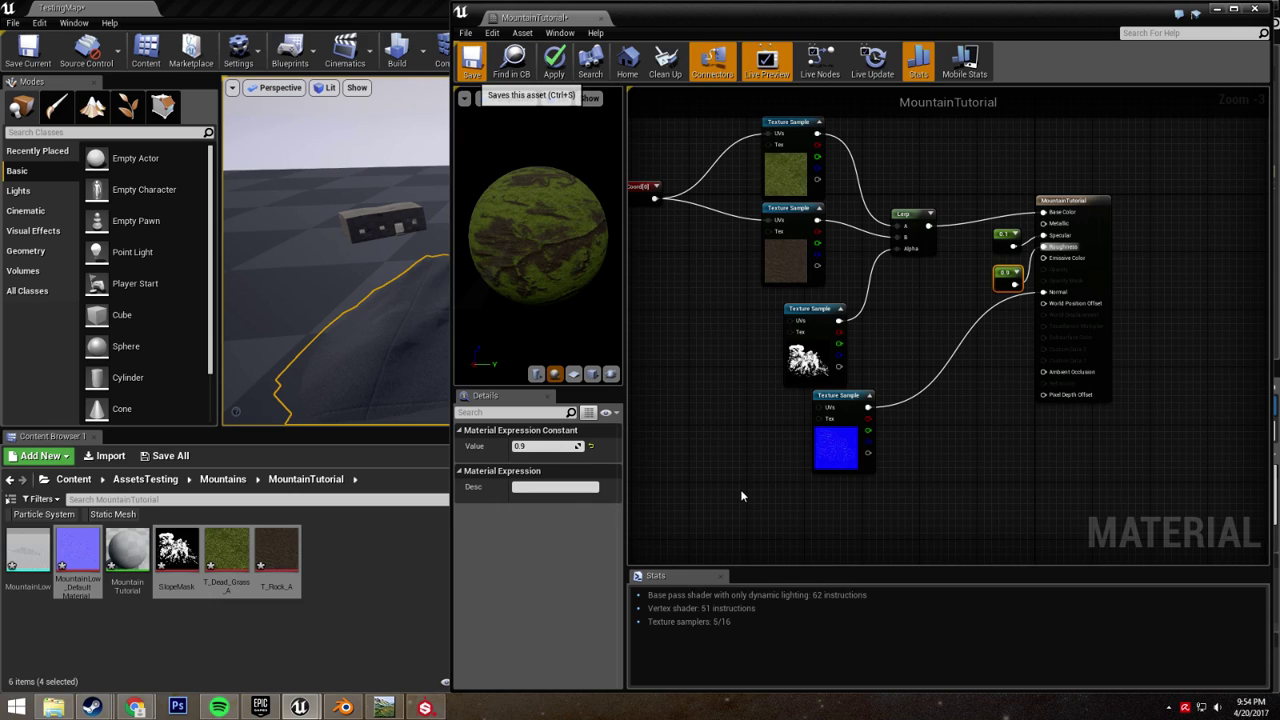
{"action": "key", "text": "ctrl+s"}
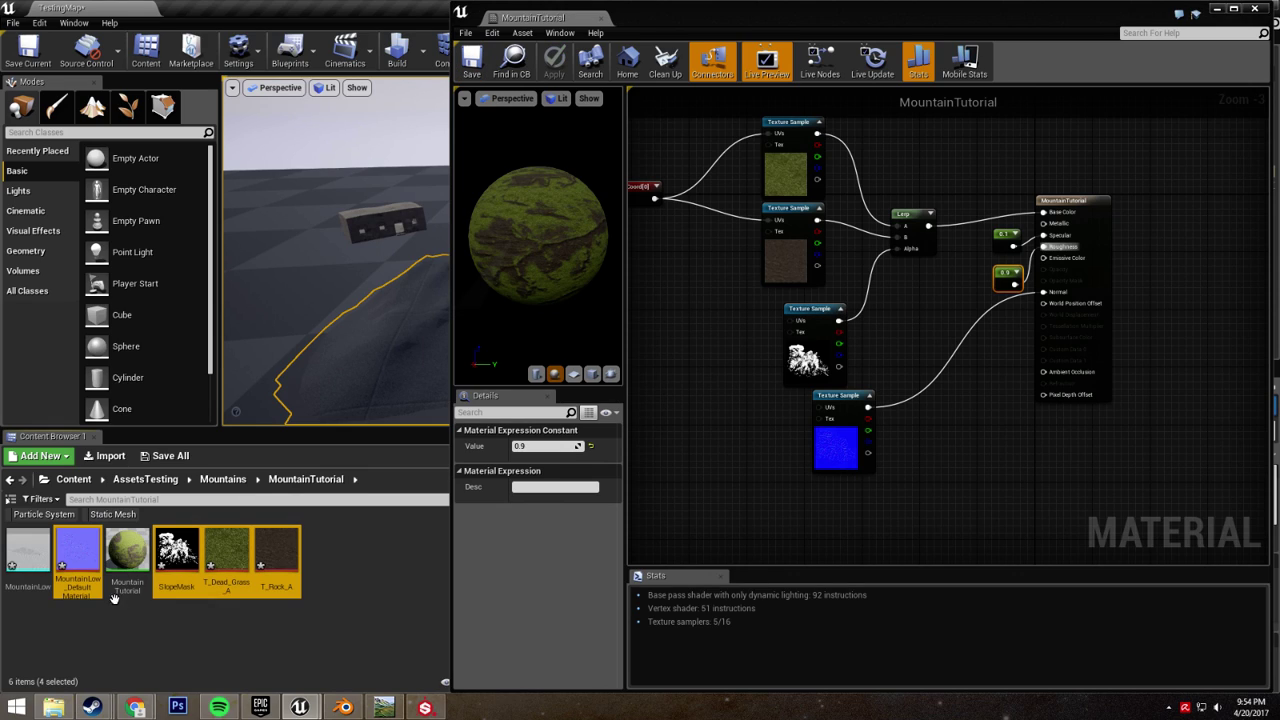
- Open the MountainLow mesh and assign the MountainTutorial material to its Element 0 material slot
{"action": "double_click", "coordinate": [22, 551]}
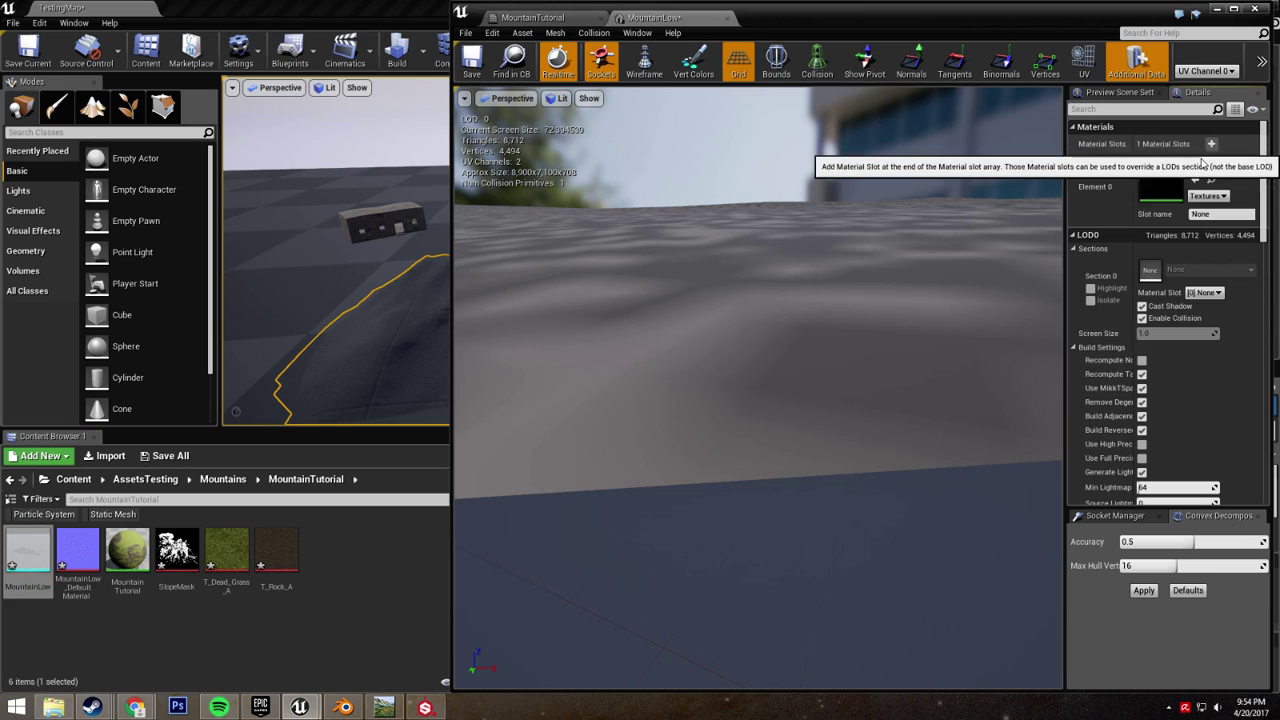
{"action": "left_click", "coordinate": [1211, 143]}
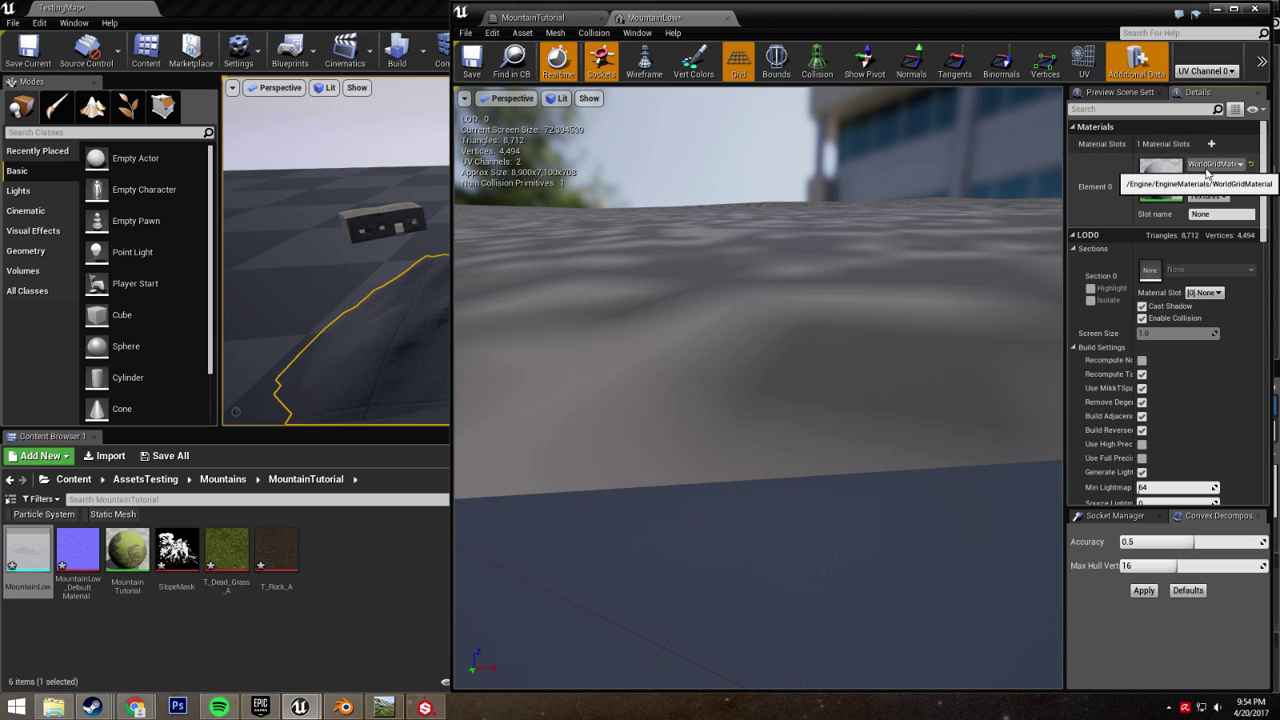
{"action": "left_click", "coordinate": [1214, 164]}
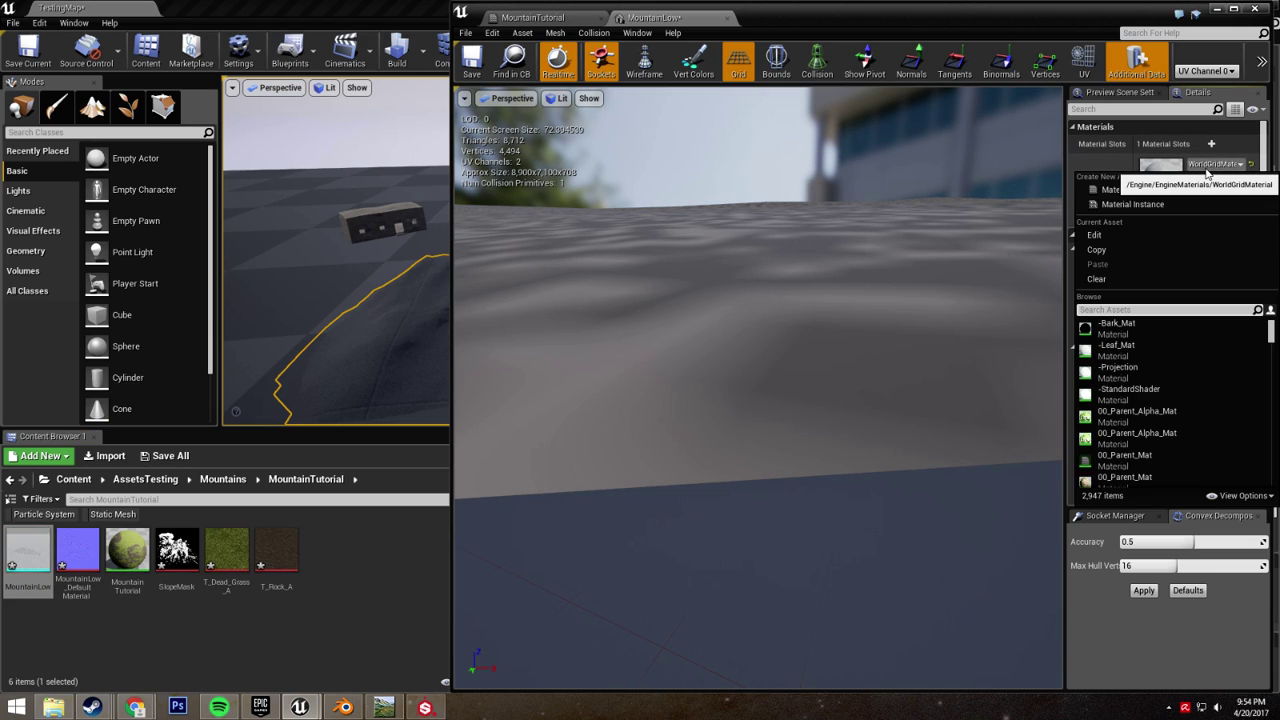
{"action": "type", "text": "mountaintu"}
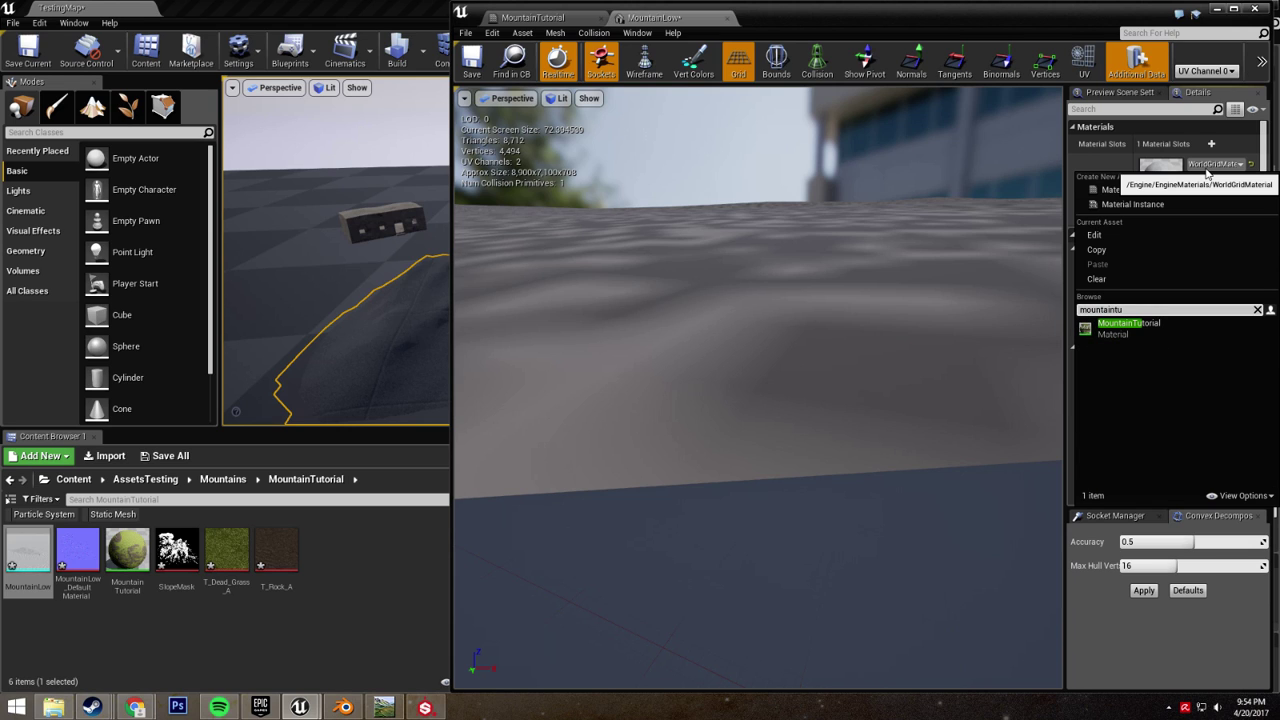
{"action": "left_click", "coordinate": [1130, 327]}
{"action": "scroll", "coordinate": [613, 311], "scroll_direction": "down", "scroll_amount": 10}
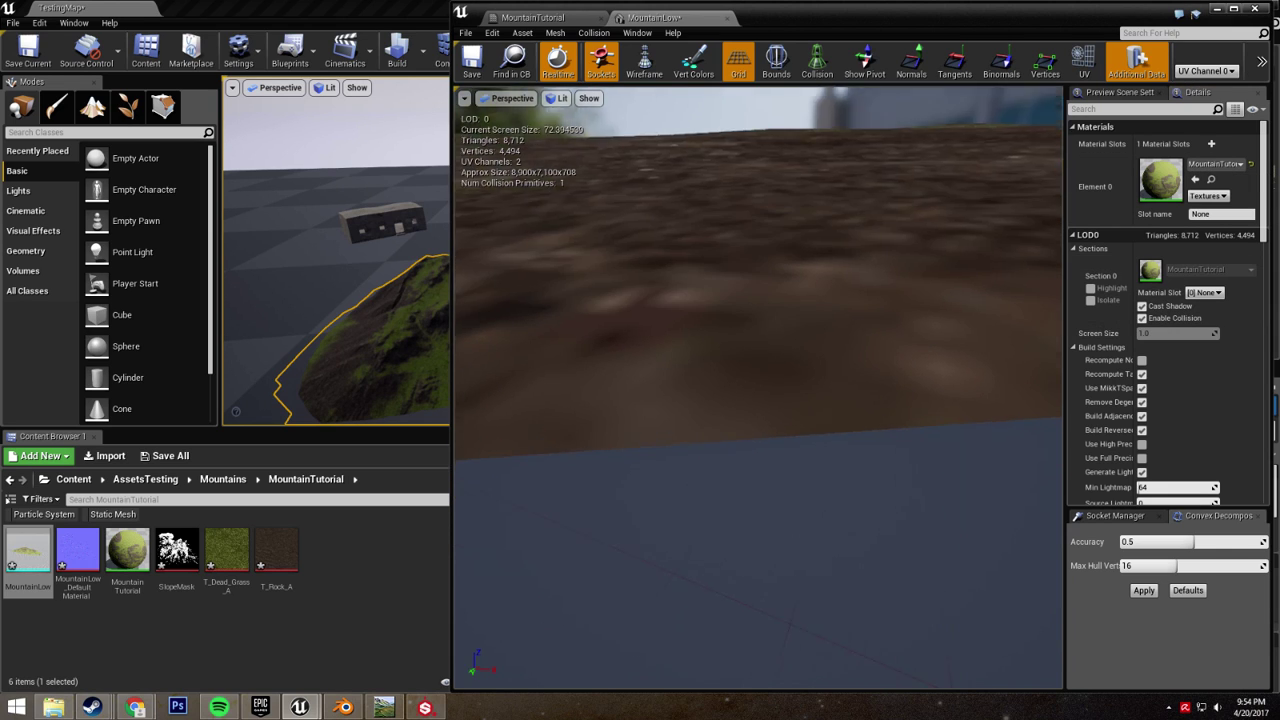
{"action": "scroll", "coordinate": [758, 429], "scroll_direction": "down", "scroll_amount": 3}
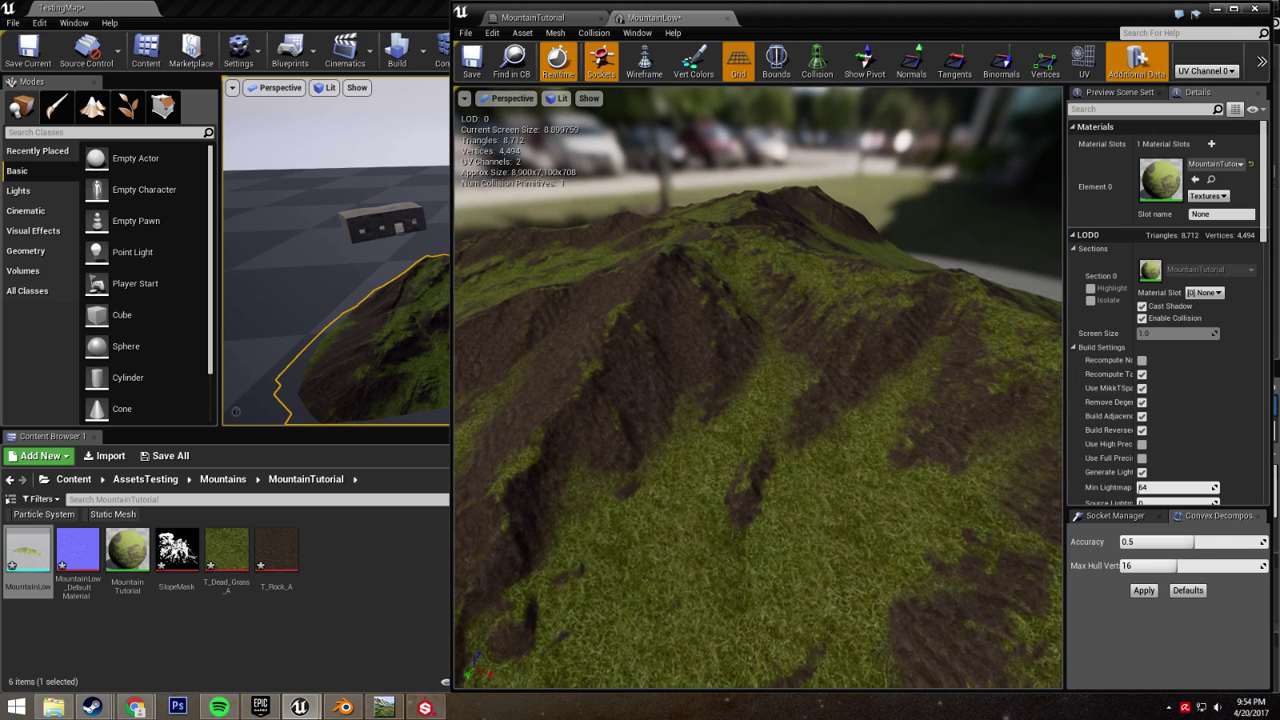
- Return to the level in a full-screen viewport and examine the textured mountain from several angles
{"action": "left_click_drag", "start_coordinate": [305, 222], "coordinate": [259, 224]}
{"action": "left_click", "coordinate": [1219, 12]}
{"action": "left_click_drag", "start_coordinate": [611, 320], "coordinate": [607, 279]}
{"action": "key", "text": "F11"}
{"action": "right_click_drag", "start_coordinate": [654, 346], "coordinate": [170, 345]}
{"action": "key", "text": "w"}
{"action": "key", "text": "s"}
{"action": "key", "text": "d"}
{"action": "key", "text": "d"}
{"action": "key", "text": "s"}
{"action": "key", "text": "w"}
{"action": "key", "text": "a"}
{"action": "key", "text": "d"}
{"action": "key", "text": "s"}
{"action": "key", "text": "w"}
{"action": "key", "text": "s"}
{"action": "key", "text": "w"}
{"action": "key", "text": "s"}
{"action": "key", "text": "d"}
{"action": "right_click_drag", "start_coordinate": [660, 372], "coordinate": [630, 378]}
{"action": "key", "text": "s"}
- Lower the mountain partway into the checkered floor and raise it back above the surface
{"action": "right_click_drag", "start_coordinate": [759, 230], "coordinate": [764, 230]}
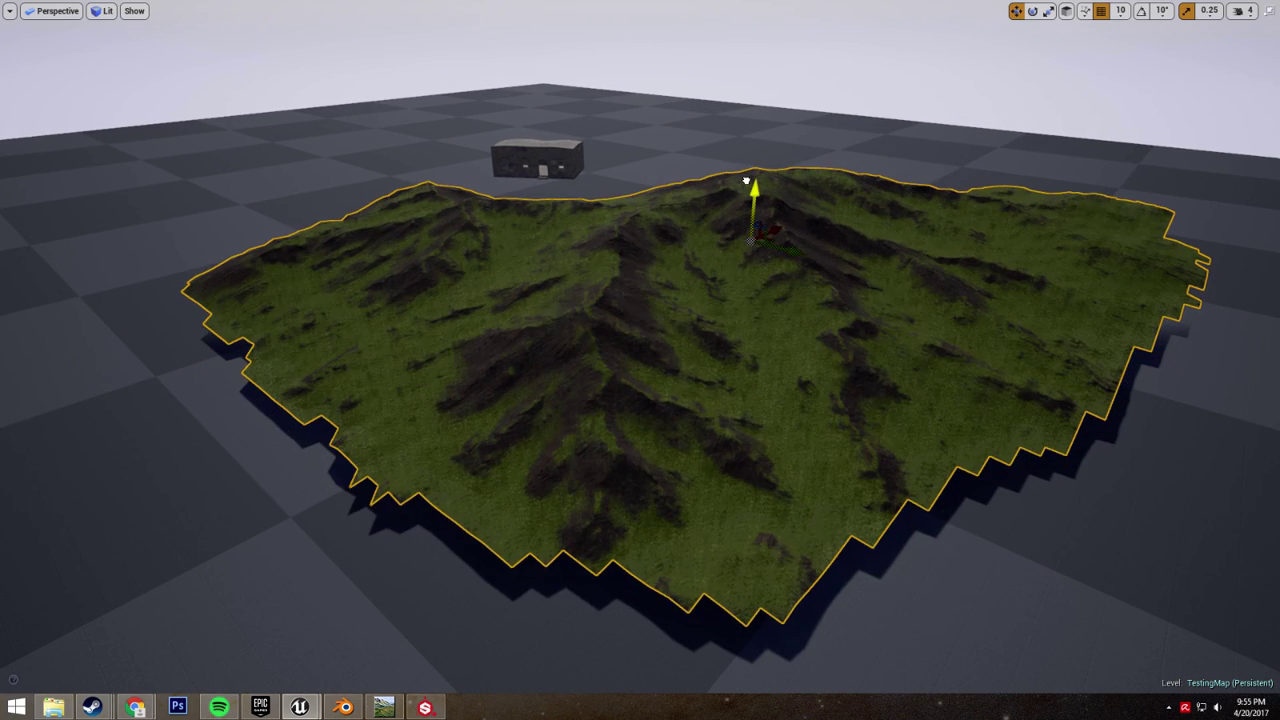
{"action": "right_click_drag", "start_coordinate": [764, 230], "coordinate": [795, 232]}
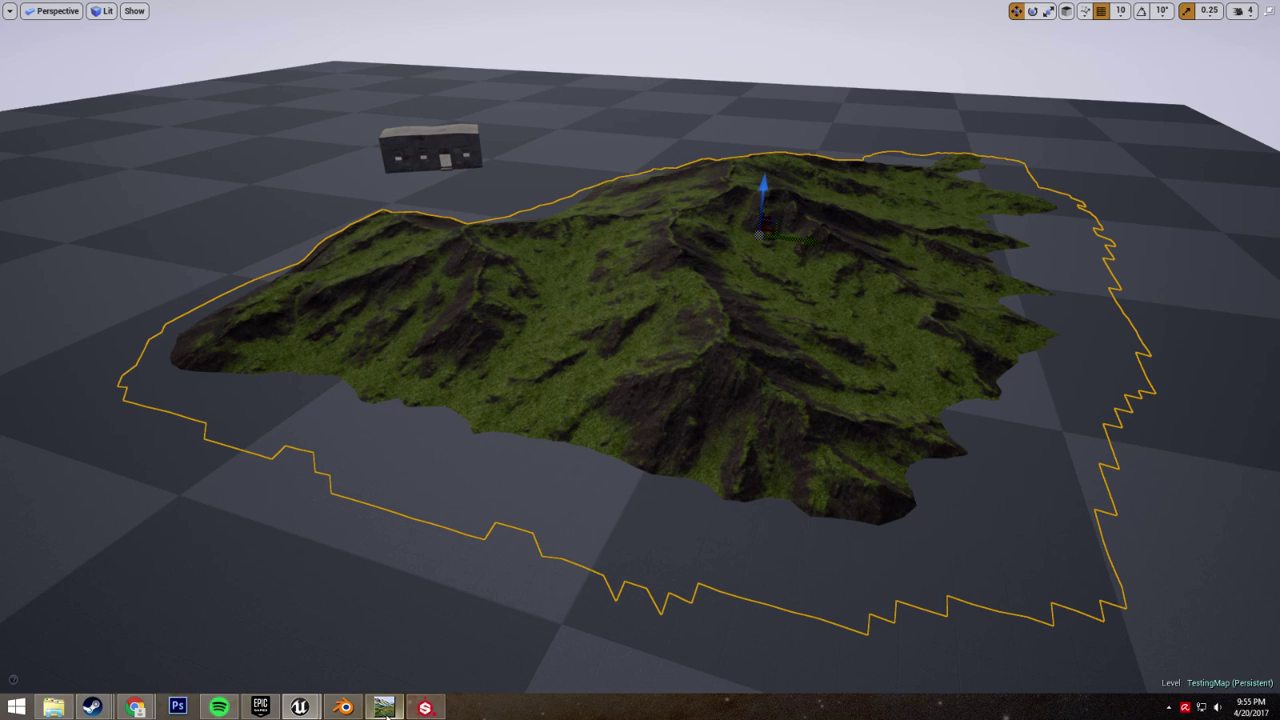
{"action": "right_click_drag", "start_coordinate": [649, 369], "coordinate": [530, 375]}
{"action": "key", "text": "d"}
{"action": "key", "text": "w"}
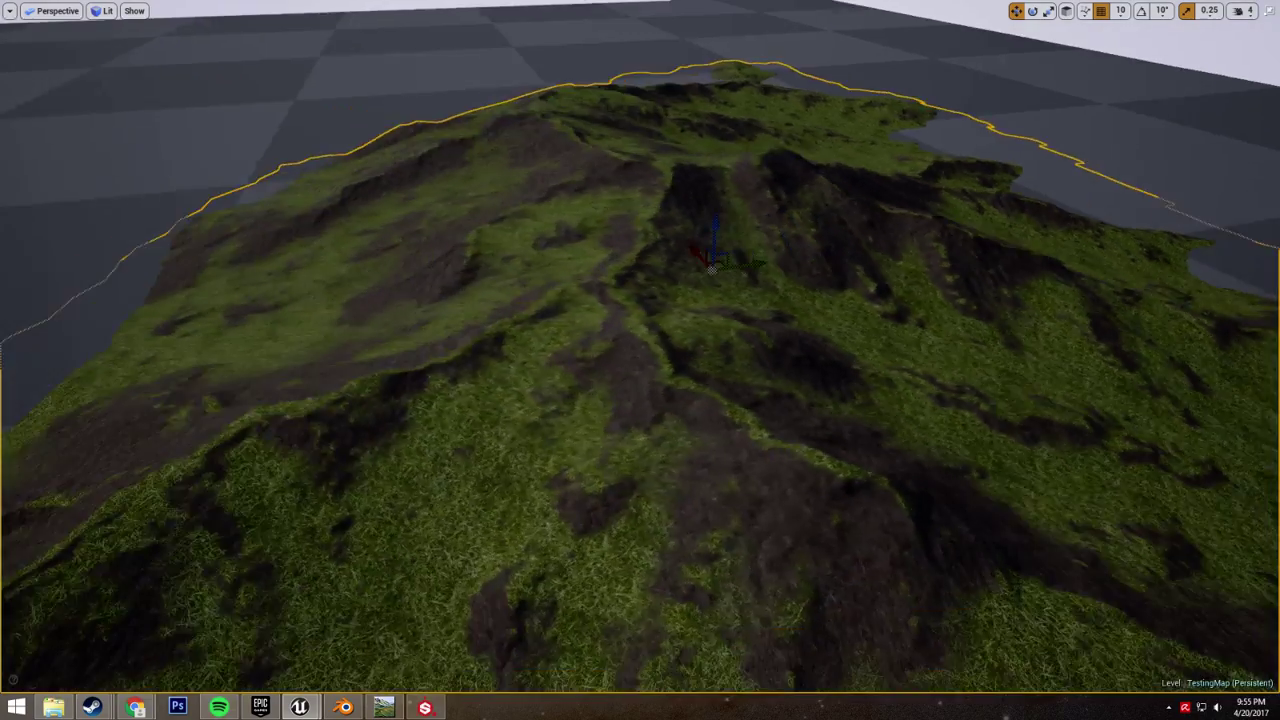
{"action": "key", "text": "s"}
{"action": "mouse_move", "coordinate": [640, 360]}
{"action": "right_mouse_down"}
{"action": "mouse_move", "coordinate": [622, 330]}
{"action": "mouse_move", "coordinate": [550, 305]}
{"action": "mouse_move", "coordinate": [727, 358]}
{"action": "mouse_move", "coordinate": [650, 375]}
{"action": "right_mouse_up"}
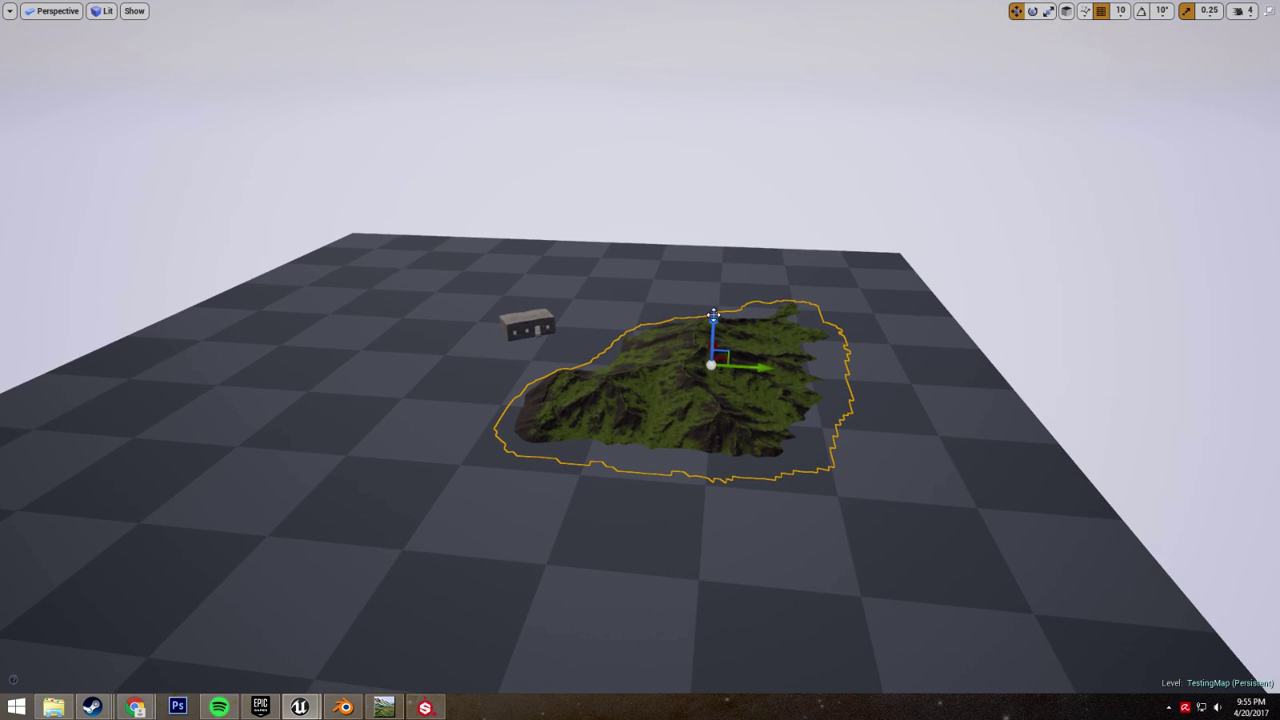
{"action": "left_click_drag", "start_coordinate": [713, 320], "coordinate": [713, 312]}
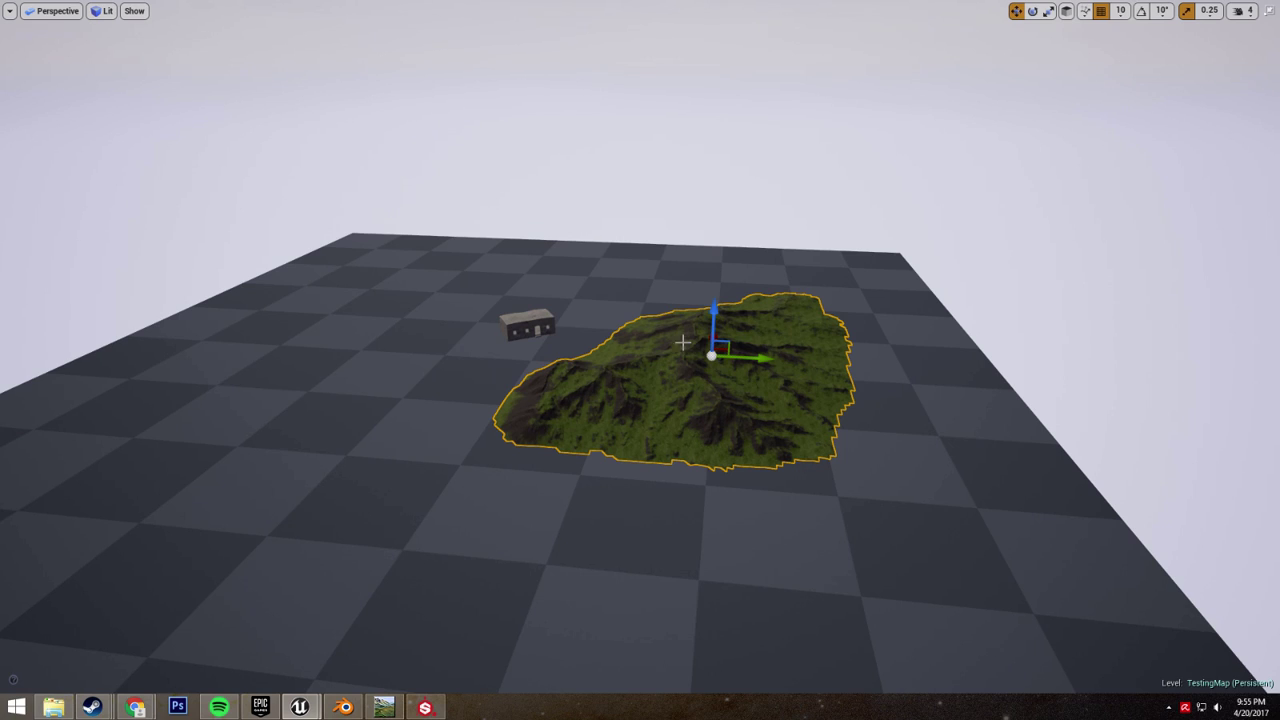
- Scale the mountain up uniformly until it is much larger than the checkered floor
{"action": "right_click_drag", "start_coordinate": [660, 363], "coordinate": [654, 365]}
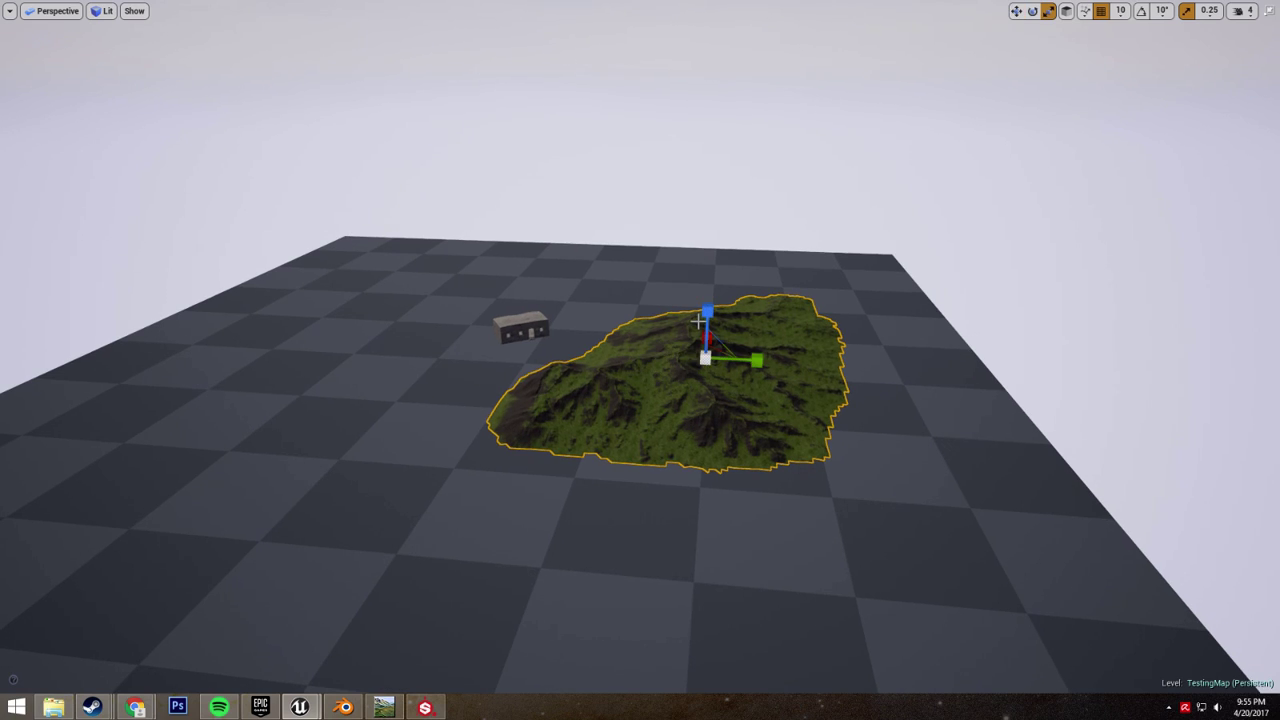
{"action": "left_click_drag", "start_coordinate": [709, 320], "coordinate": [709, 306]}
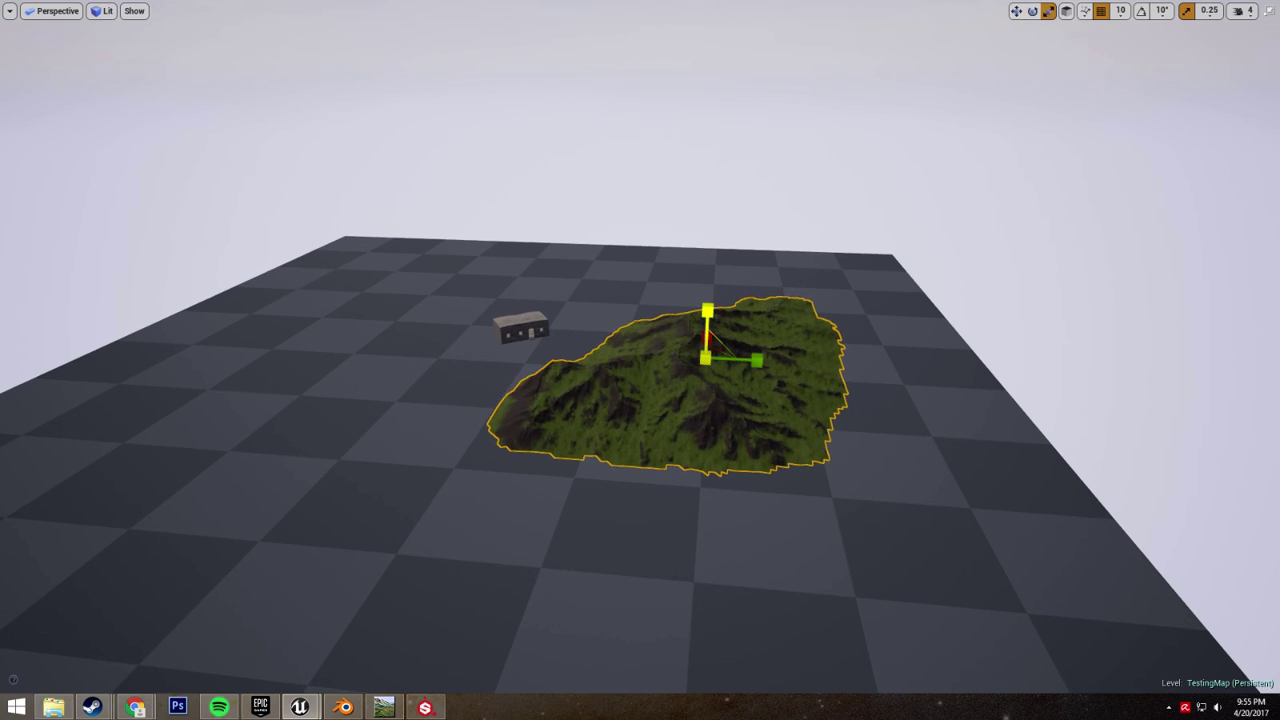
{"action": "left_click_drag", "start_coordinate": [706, 357], "coordinate": [742, 250]}
- Move the enlarged mountain alongside the checkered floor and rotate it
{"action": "right_click_drag", "start_coordinate": [585, 521], "coordinate": [705, 524]}
{"action": "key", "text": "s"}
{"action": "key", "text": "a"}
{"action": "key", "text": "w"}
{"action": "left_click_drag", "start_coordinate": [683, 317], "coordinate": [1029, 286]}
{"action": "key", "text": "e"}
{"action": "left_click_drag", "start_coordinate": [1006, 203], "coordinate": [1100, 218]}
- Duplicate the mountain next to the first one and rotate the copy to vary its shape
{"action": "mouse_move", "coordinate": [820, 231]}
{"action": "right_mouse_down"}
{"action": "mouse_move", "coordinate": [975, 212]}
{"action": "mouse_move", "coordinate": [817, 231]}
{"action": "right_mouse_up"}
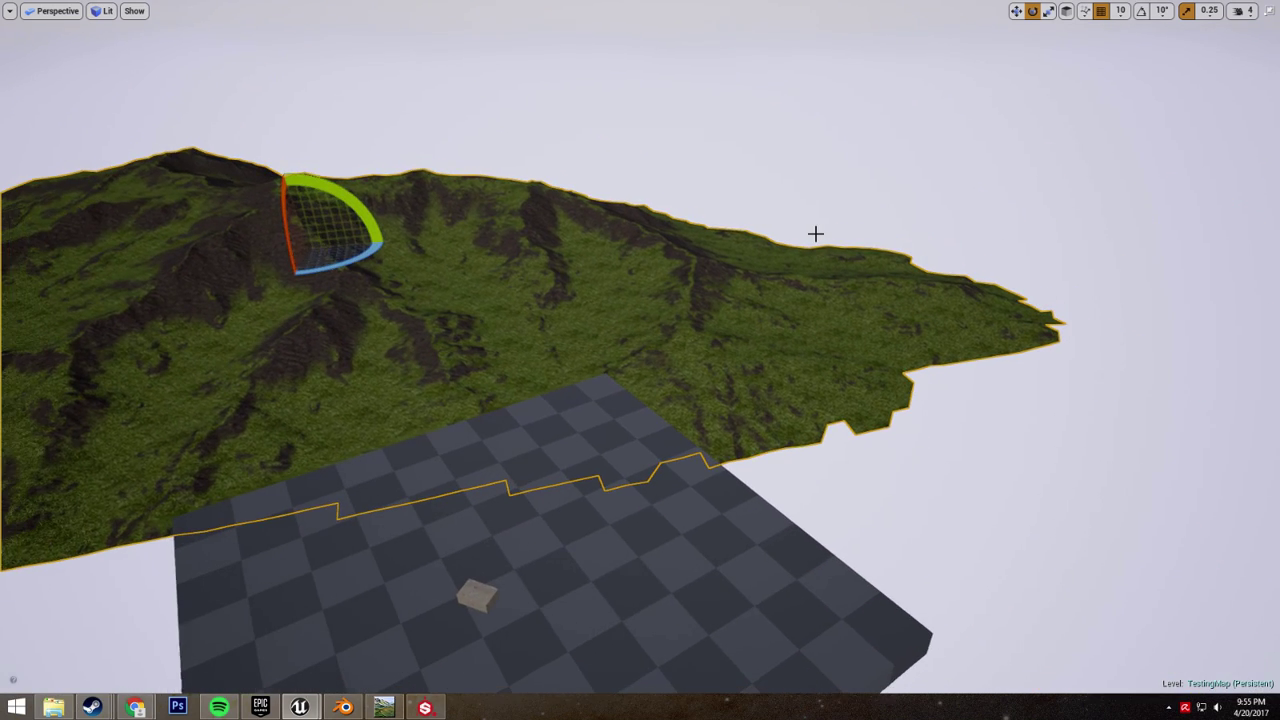
{"action": "key", "text": "w"}
{"action": "left_click_drag", "start_coordinate": [360, 243], "coordinate": [872, 210]}
{"action": "key", "text": "e"}
{"action": "left_click_drag", "start_coordinate": [832, 150], "coordinate": [877, 212]}
{"action": "right_click_drag", "start_coordinate": [594, 337], "coordinate": [690, 342]}
- Shift the selected mountain sideways so it overlaps its neighbor, and adjust its scale
{"action": "key", "text": "w"}
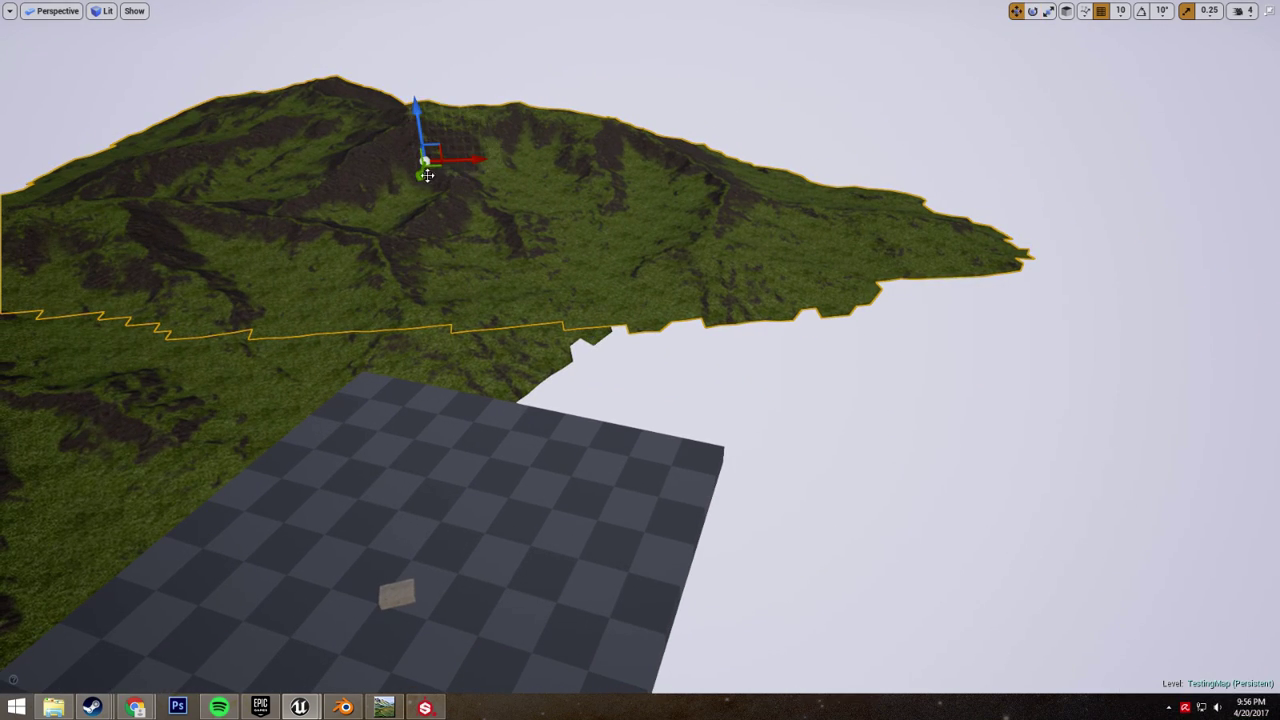
{"action": "left_click_drag", "start_coordinate": [468, 177], "coordinate": [760, 227]}
{"action": "key", "text": "r"}
{"action": "left_click_drag", "start_coordinate": [729, 160], "coordinate": [720, 196]}
{"action": "right_click_drag", "start_coordinate": [720, 196], "coordinate": [638, 214]}
{"action": "key", "text": "w"}
{"action": "key", "text": "w"}
{"action": "key", "text": "g"}
{"action": "key", "text": "w"}
- Select the mountain behind the floor and scale it up into a much larger peak
{"action": "right_click_drag", "start_coordinate": [497, 406], "coordinate": [516, 240]}
{"action": "key", "text": "s"}
{"action": "left_click", "coordinate": [516, 240]}
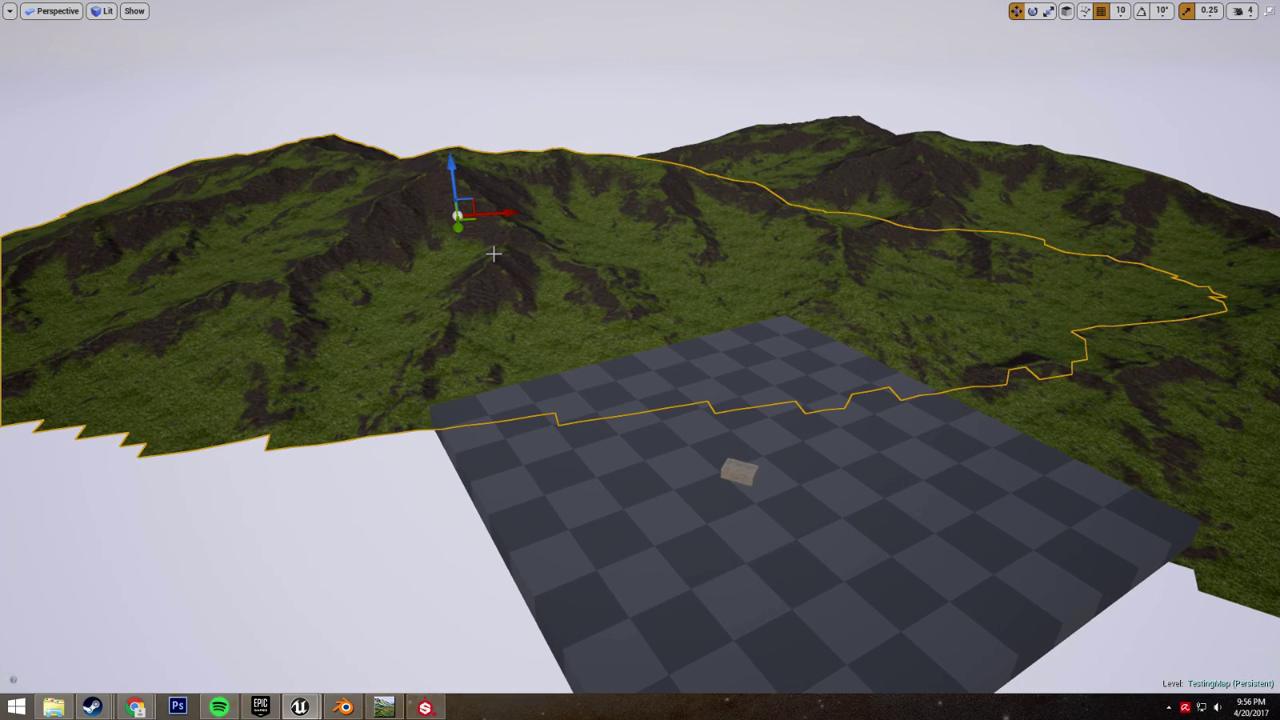
{"action": "key", "text": "e"}
{"action": "key", "text": "r"}
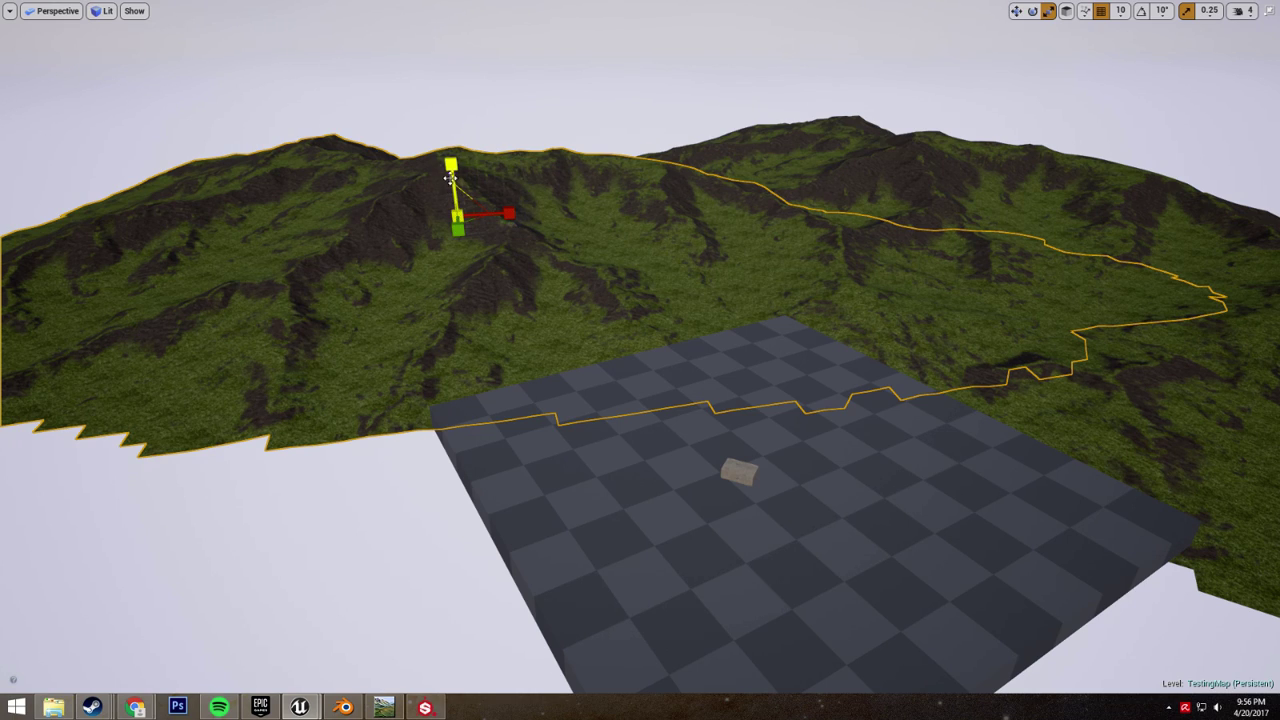
{"action": "mouse_move", "coordinate": [450, 168]}
{"action": "left_mouse_down"}
{"action": "mouse_move", "coordinate": [450, 118]}
{"action": "mouse_move", "coordinate": [450, 180]}
{"action": "mouse_move", "coordinate": [450, 60]}
{"action": "mouse_move", "coordinate": [452, 144]}
{"action": "left_mouse_up"}
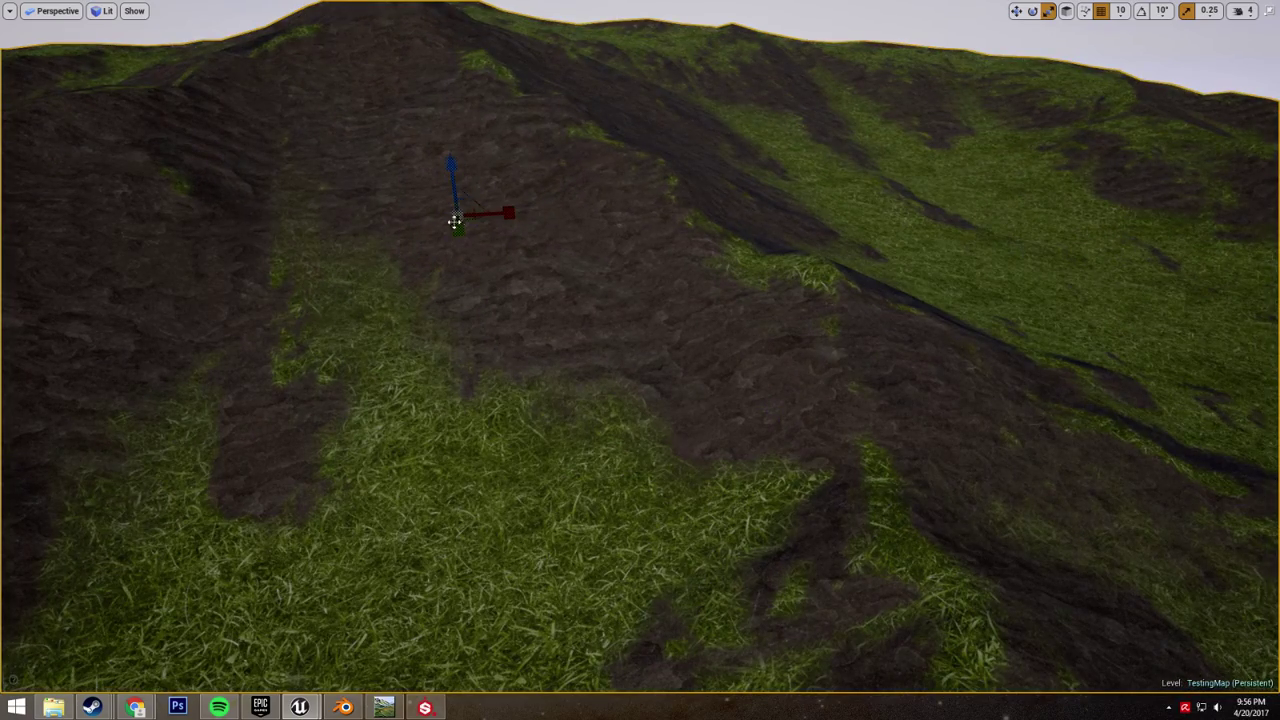
{"action": "left_click_drag", "start_coordinate": [457, 216], "coordinate": [452, 50]}
- Reposition the enlarged mountain as a tall backdrop behind the smaller mountains
{"action": "left_click_drag", "start_coordinate": [463, 2], "coordinate": [642, 109]}
{"action": "mouse_move", "coordinate": [540, 287]}
{"action": "left_mouse_down"}
{"action": "mouse_move", "coordinate": [548, 160]}
{"action": "mouse_move", "coordinate": [548, 300]}
{"action": "left_mouse_up"}
{"action": "left_click_drag", "start_coordinate": [433, 397], "coordinate": [410, 433]}
- Examine the overlapping mountains from high and low viewpoints, including their silhouettes, slope texturing and outer edges
{"action": "right_click_drag", "start_coordinate": [410, 433], "coordinate": [430, 462]}
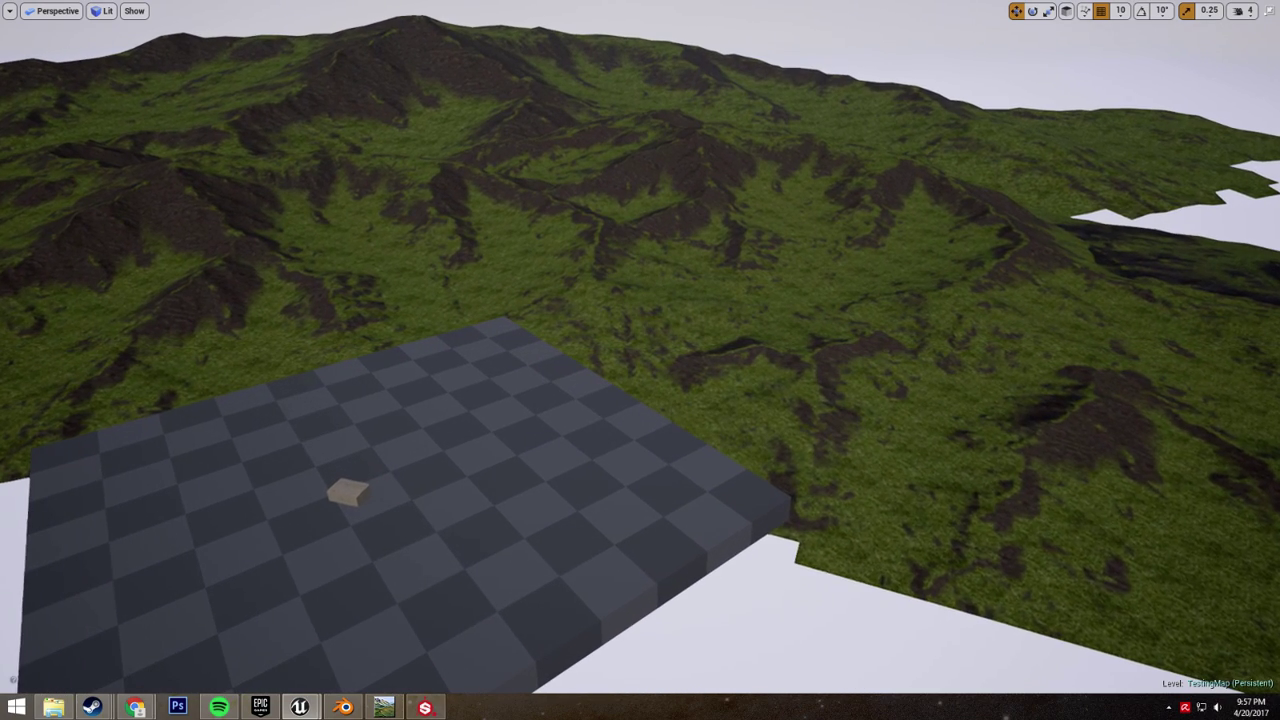
{"action": "right_click_drag", "start_coordinate": [866, 378], "coordinate": [866, 378]}
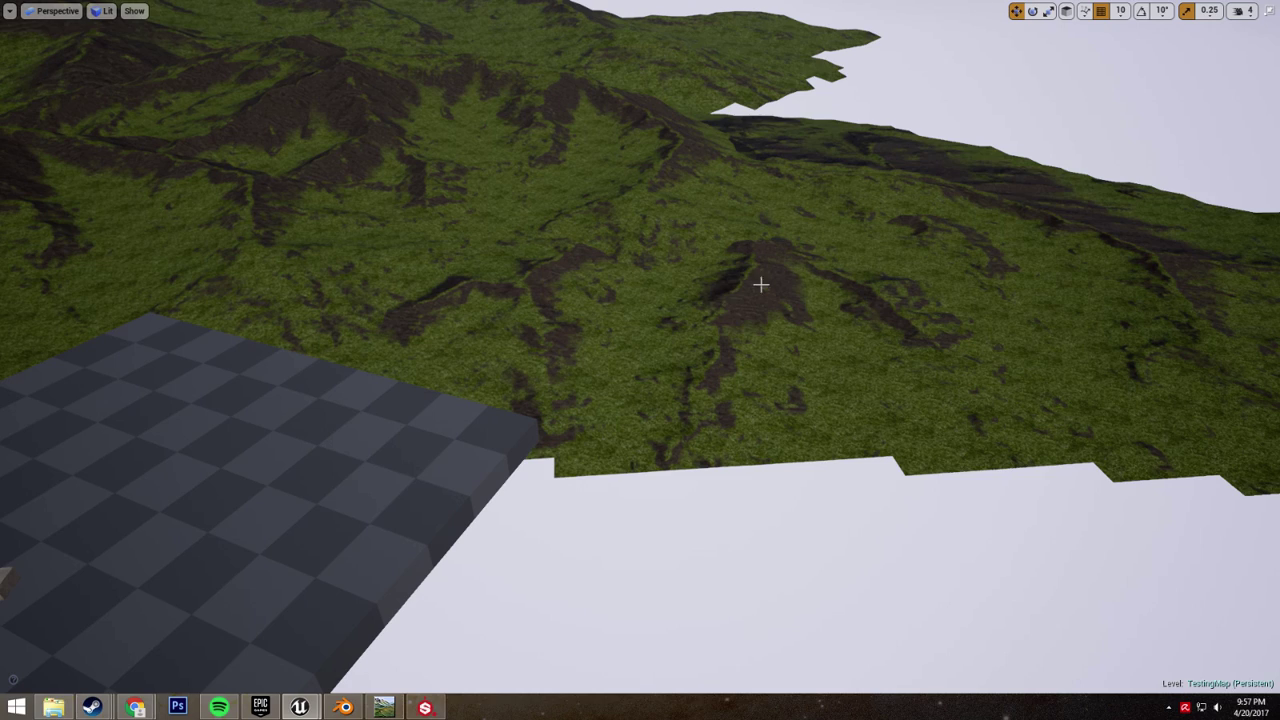
{"action": "key", "text": "s"}
{"action": "right_click_drag", "start_coordinate": [600, 480], "coordinate": [600, 480]}
{"action": "key", "text": "w"}
{"action": "right_click_drag", "start_coordinate": [521, 375], "coordinate": [521, 375]}
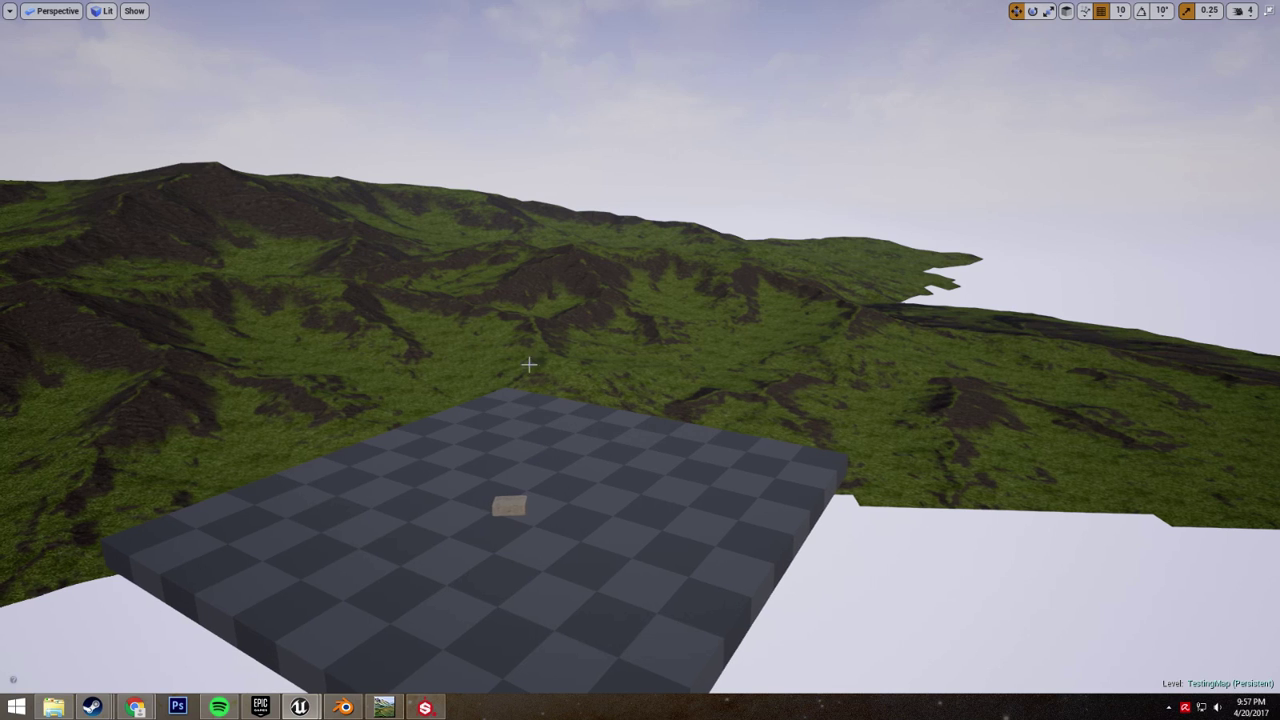
{"action": "right_click_drag", "start_coordinate": [652, 373], "coordinate": [652, 373]}
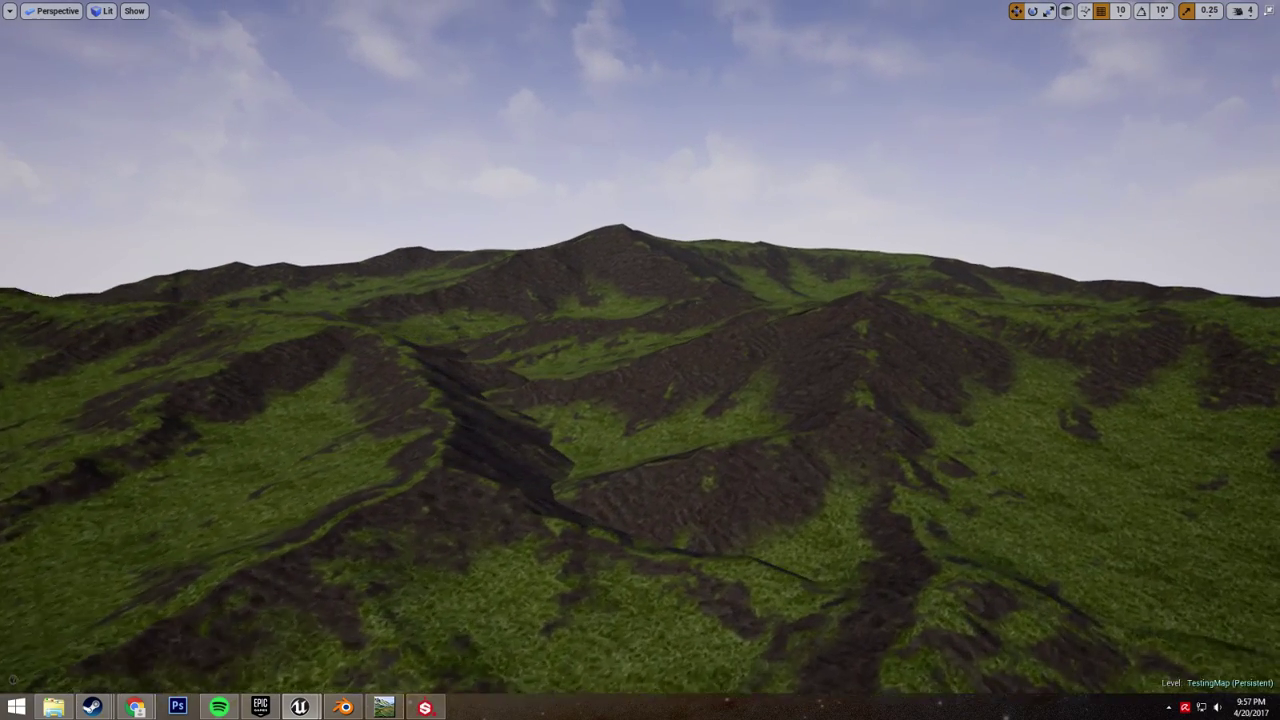
{"action": "right_click_drag", "start_coordinate": [265, 233], "coordinate": [265, 233]}
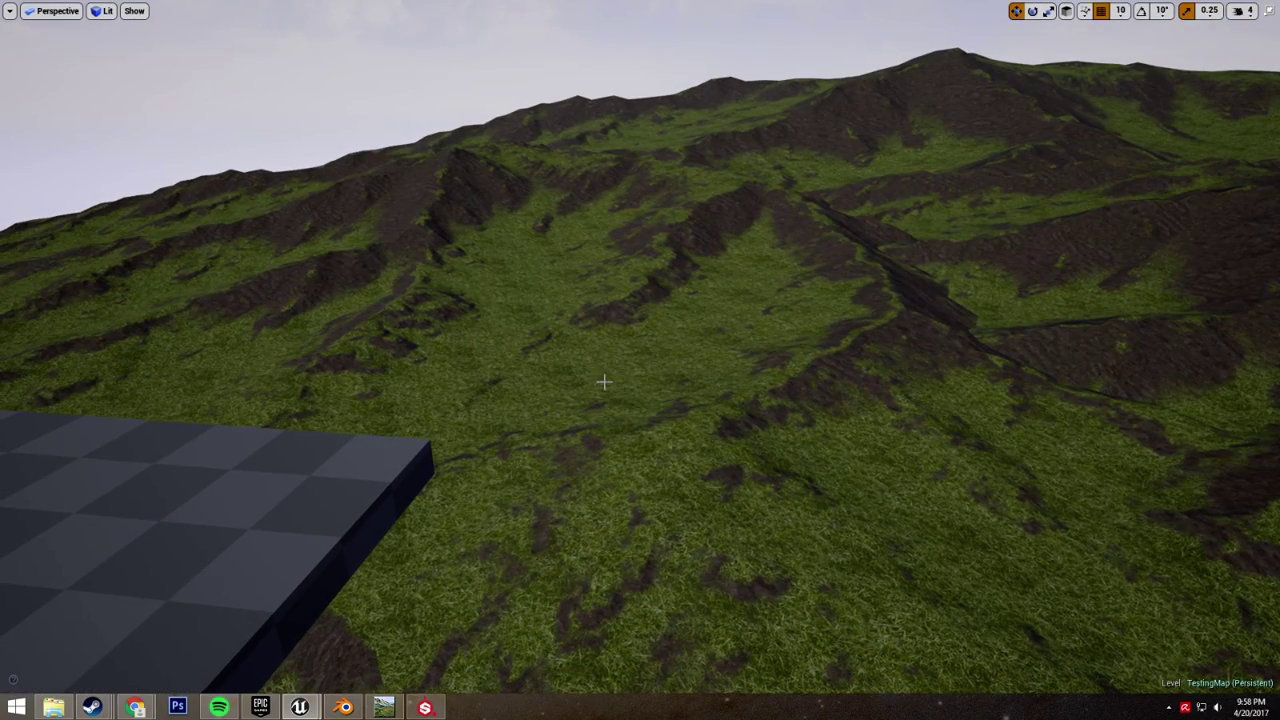
{"action": "right_click_drag", "start_coordinate": [604, 381], "coordinate": [604, 381]}
{"action": "right_click_drag", "start_coordinate": [447, 403], "coordinate": [447, 403]}
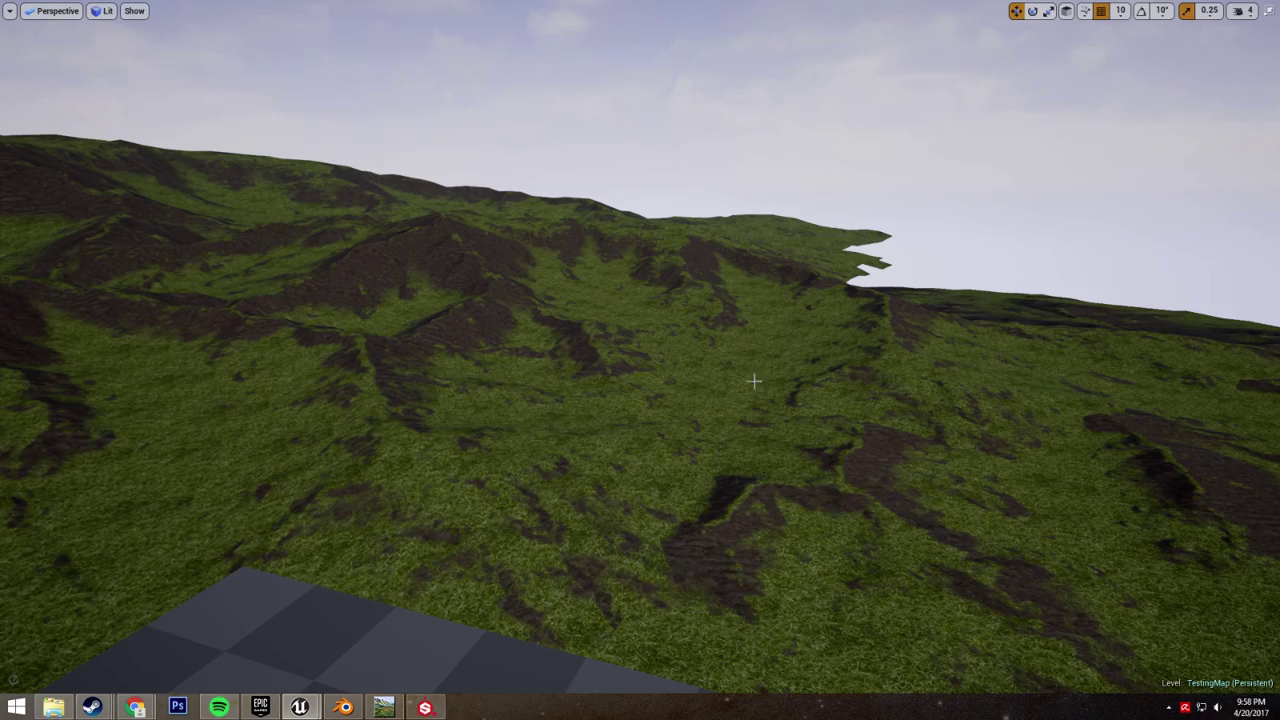
{"action": "right_click_drag", "start_coordinate": [447, 403], "coordinate": [447, 403]}
{"action": "right_click_drag", "start_coordinate": [675, 148], "coordinate": [675, 148]}
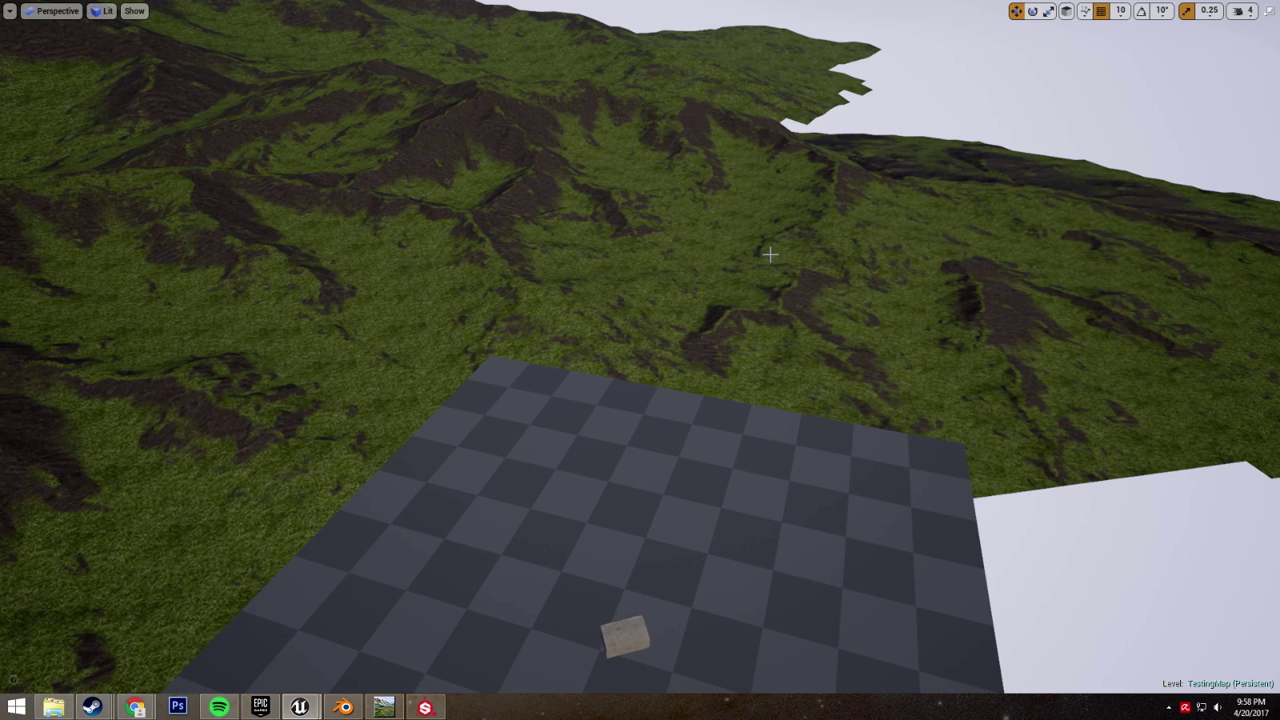